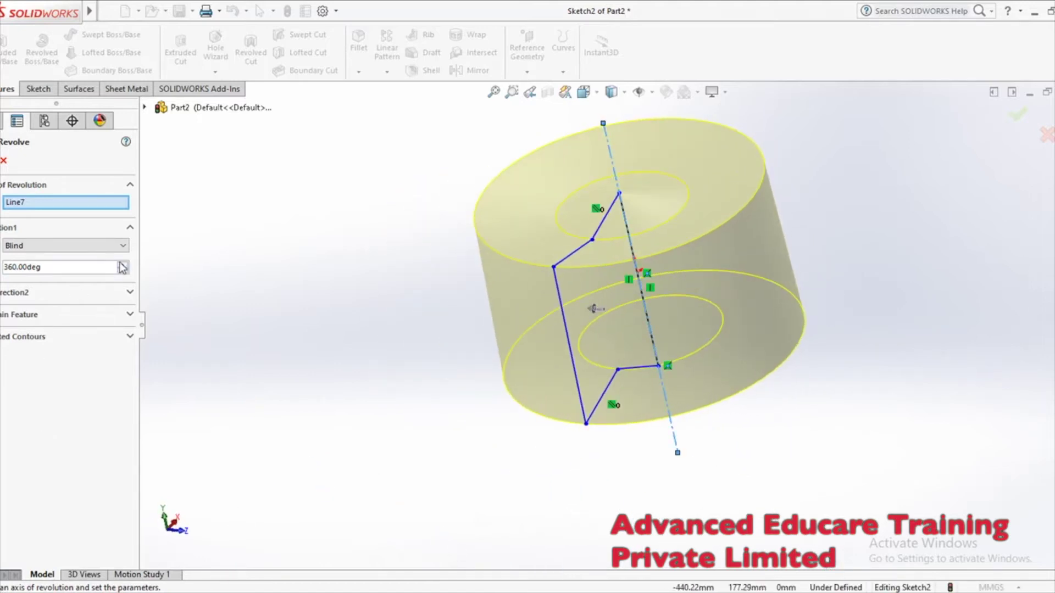
# - Revolve the closed profile about the centerline with a blind angle of 330 degrees
pyautogui.click(122, 271)
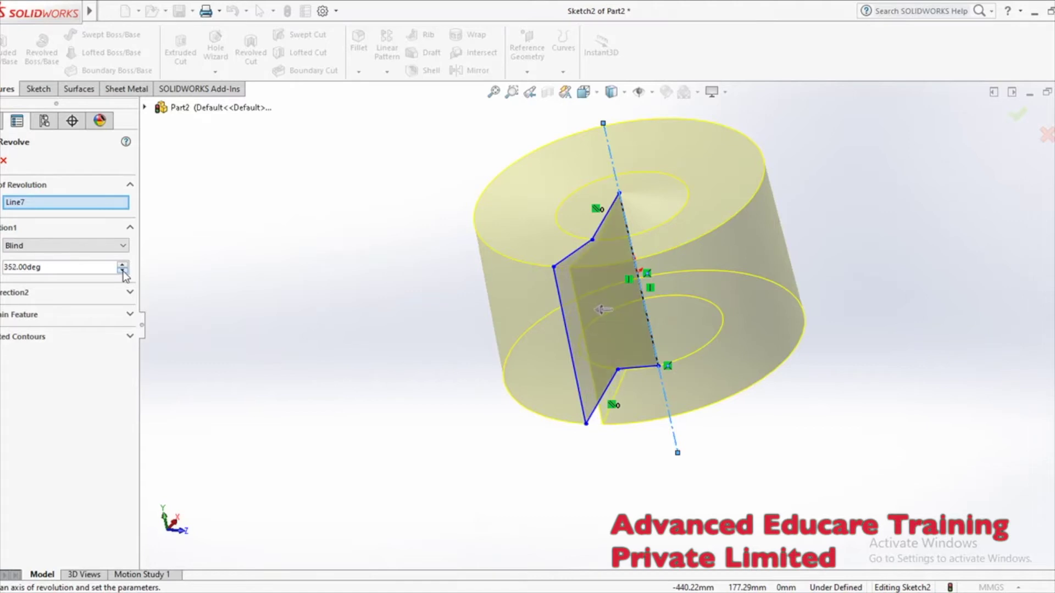
pyautogui.click(122, 270)
pyautogui.click(122, 270)
pyautogui.click(122, 270)
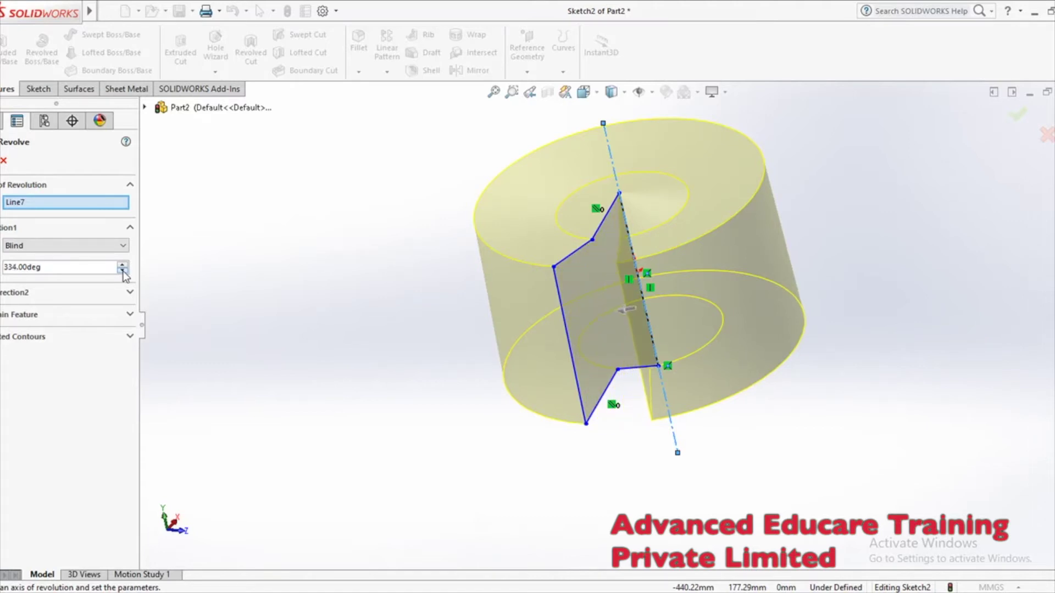
pyautogui.click(122, 271)
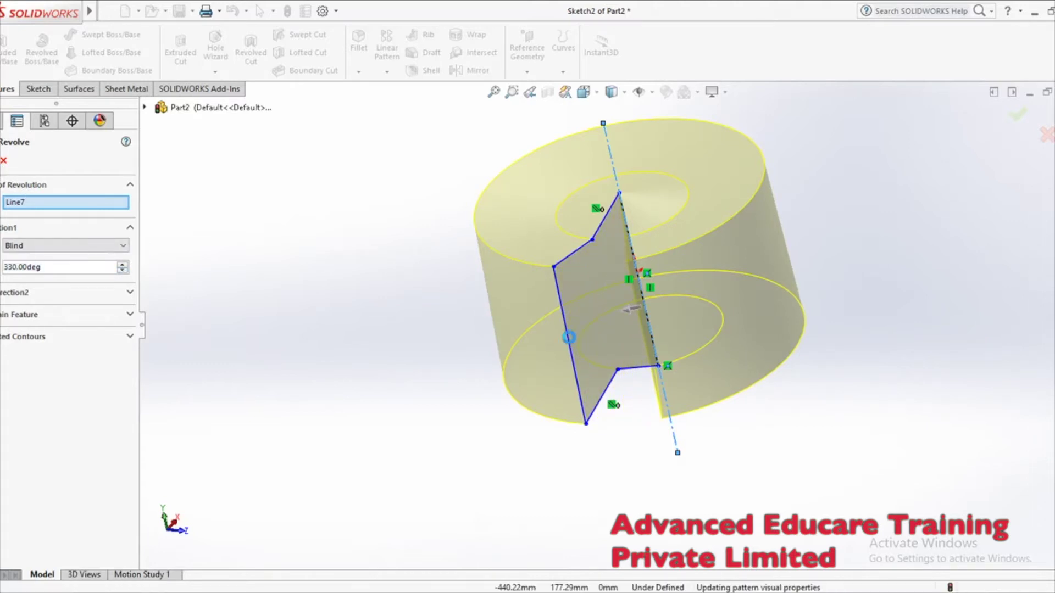
pyautogui.press('Return')
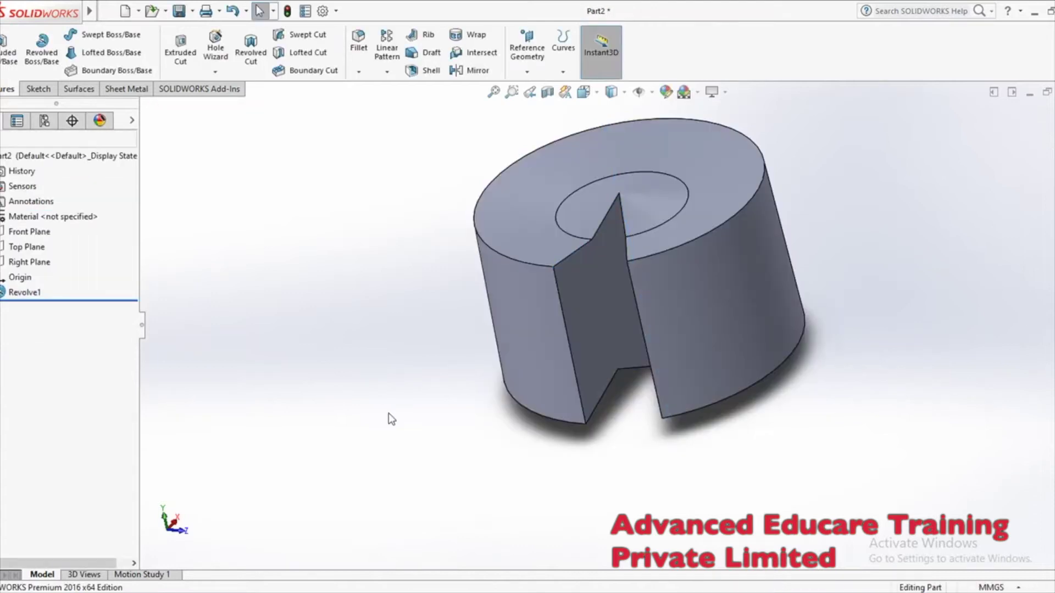
pyautogui.moveTo(702, 426); pyautogui.dragTo(525, 395, button='middle')
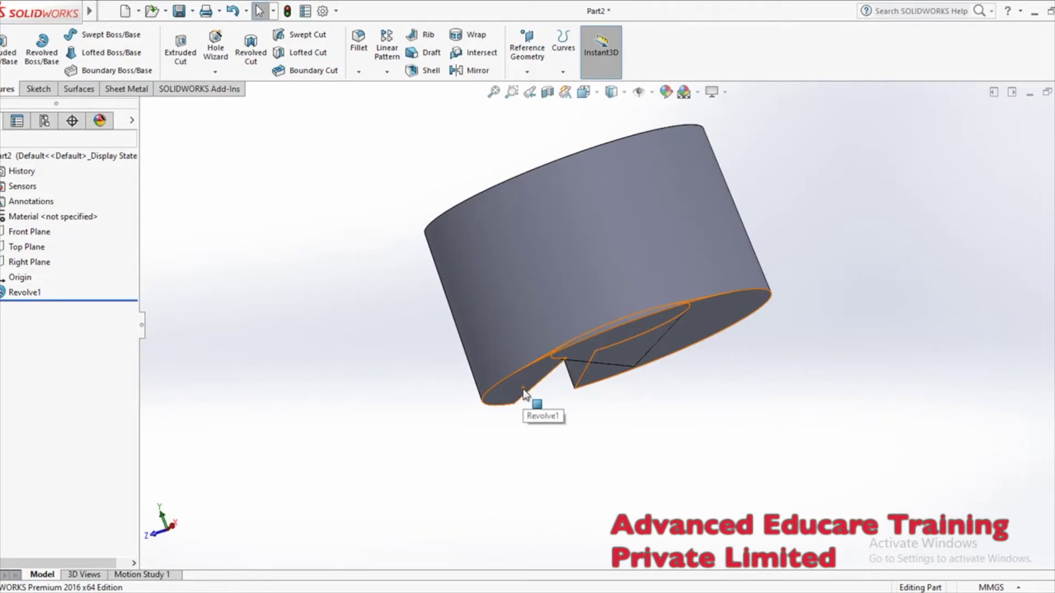
# - Undo the revolve and all of the profile and centerline geometry, back to an empty front-plane sketch
pyautogui.hotkey('ctrl', 'z')
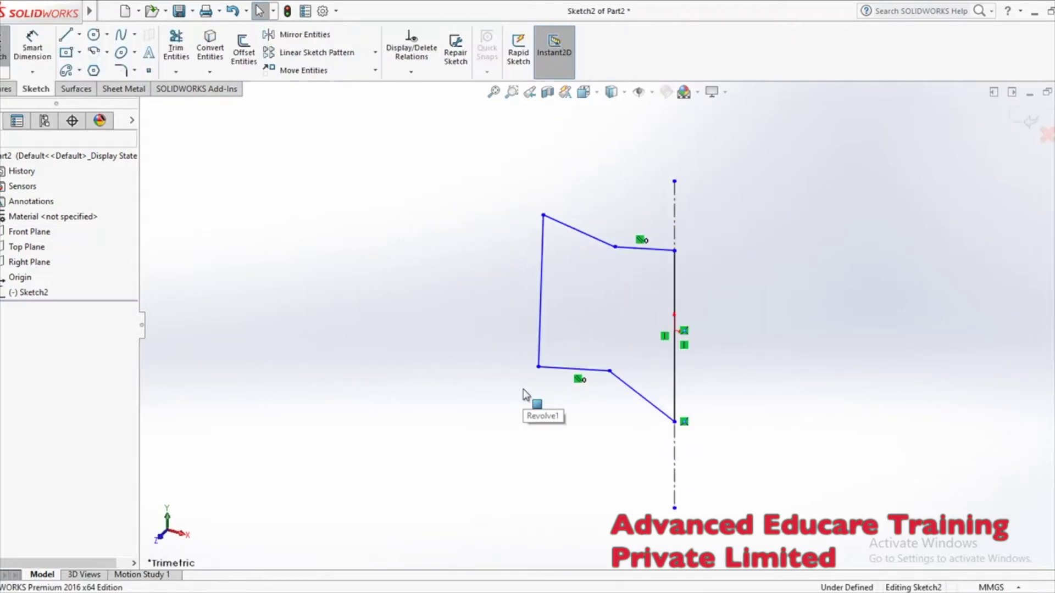
pyautogui.hotkey('ctrl', 'z')
pyautogui.hotkey('ctrl', 'z')
pyautogui.hotkey('ctrl', 'z')
pyautogui.hotkey('ctrl', 'z')
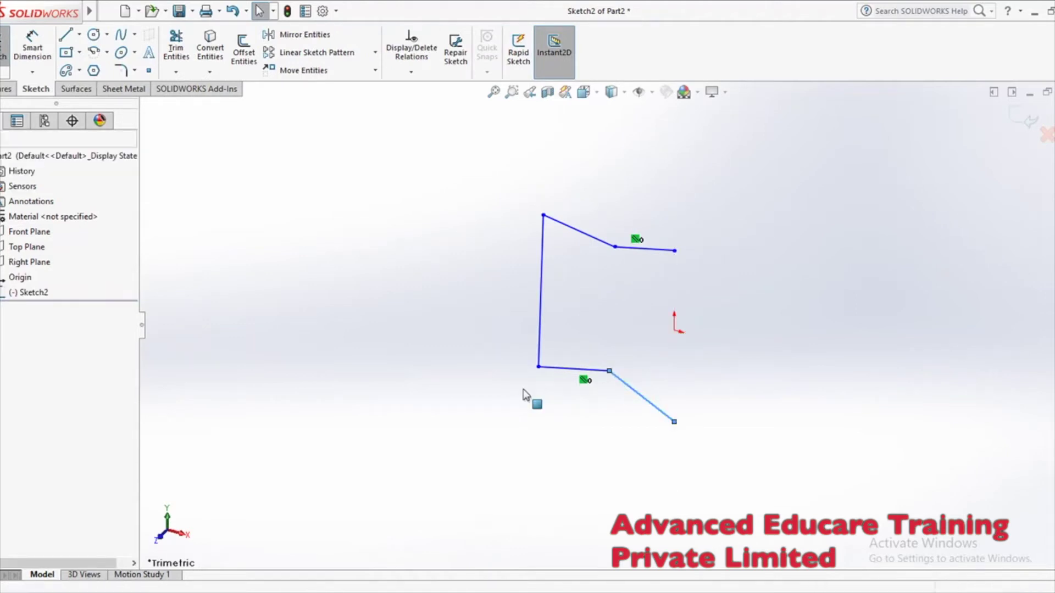
pyautogui.hotkey('ctrl', 'z')
pyautogui.hotkey('ctrl', 'z')
pyautogui.hotkey('ctrl', 'z')
pyautogui.hotkey('ctrl', 'z')
pyautogui.hotkey('alt', 'e')
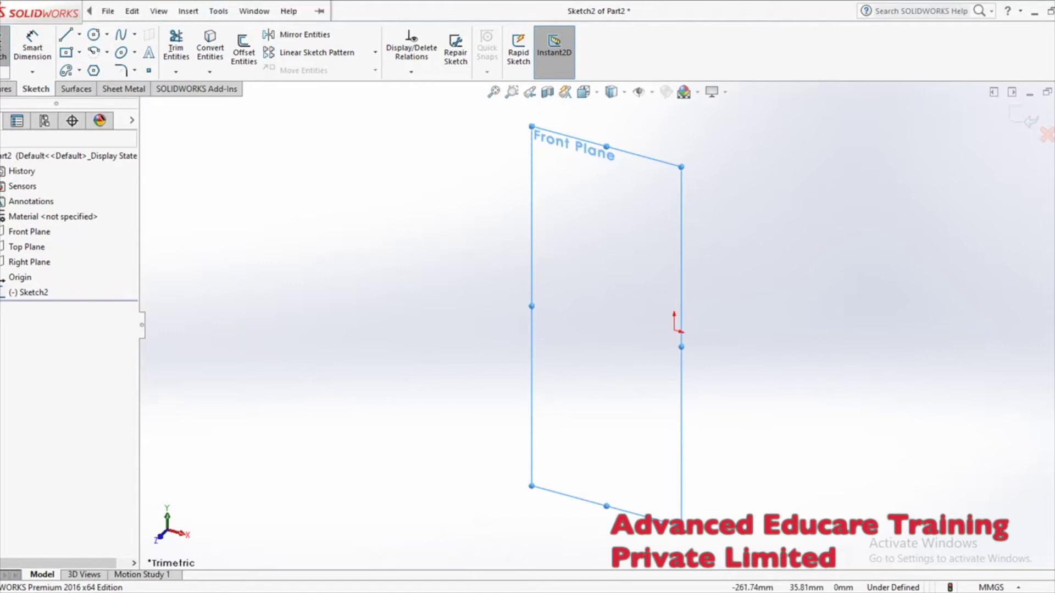
pyautogui.press('Escape')
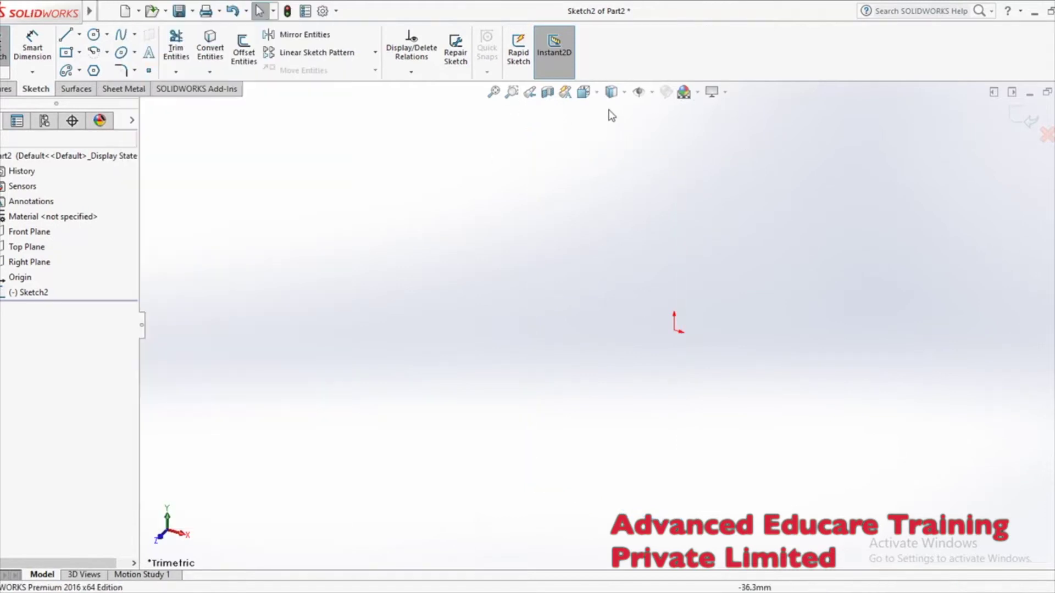
# - Face the sketch plane and draw a vertical centerline about 126 mm long passing through the origin
pyautogui.press('space')
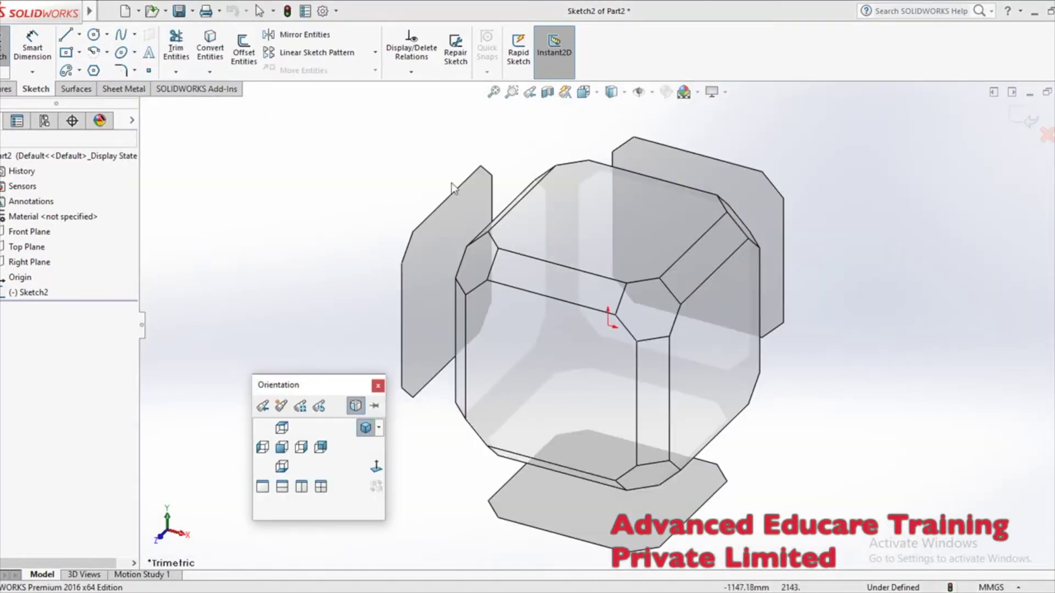
pyautogui.click(376, 468)
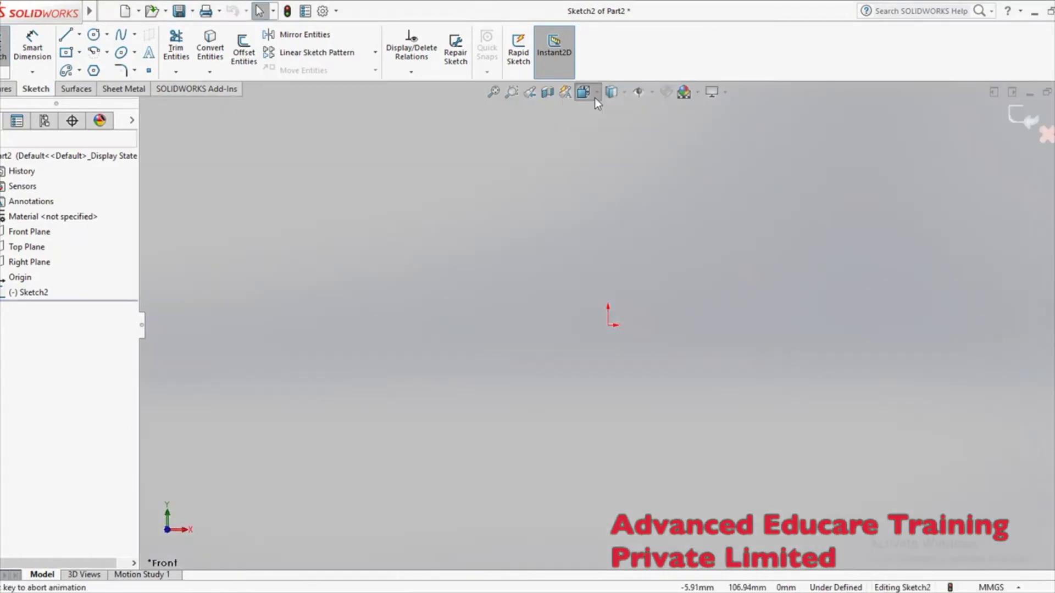
pyautogui.click(596, 93)
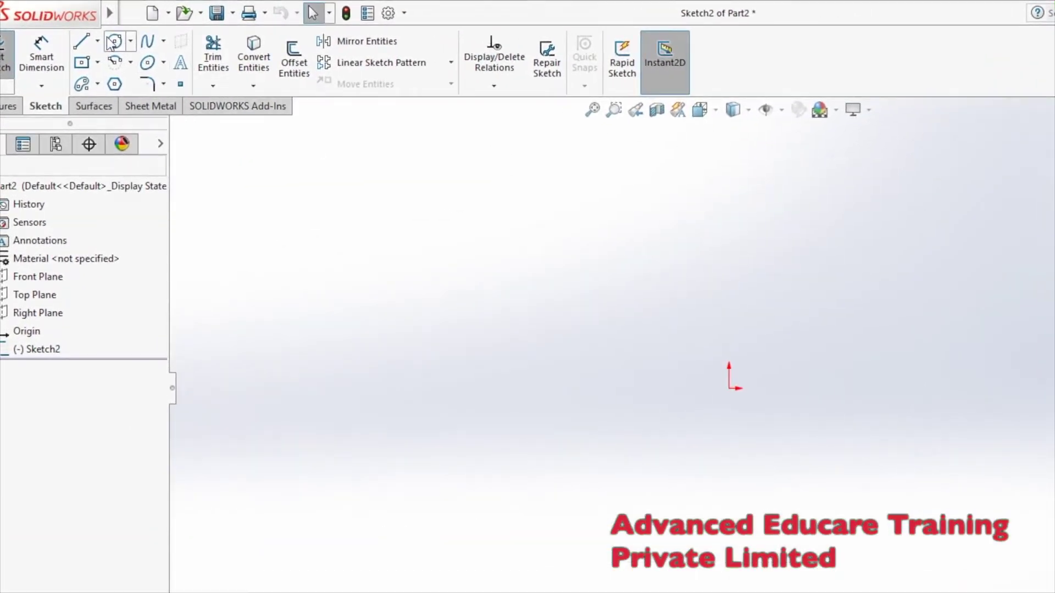
pyautogui.click(97, 41)
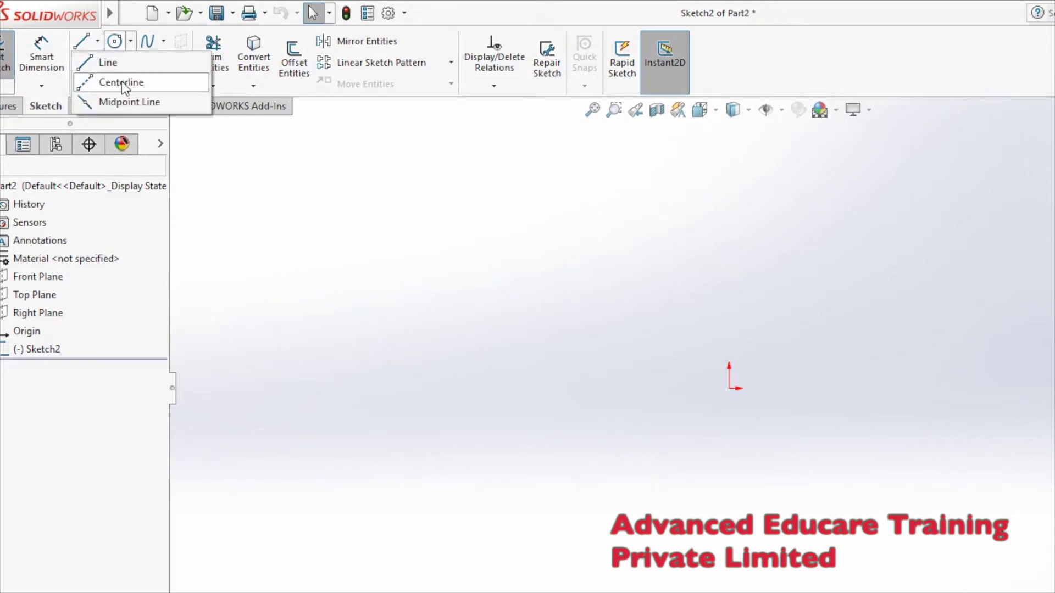
pyautogui.click(124, 83)
pyautogui.click(730, 241)
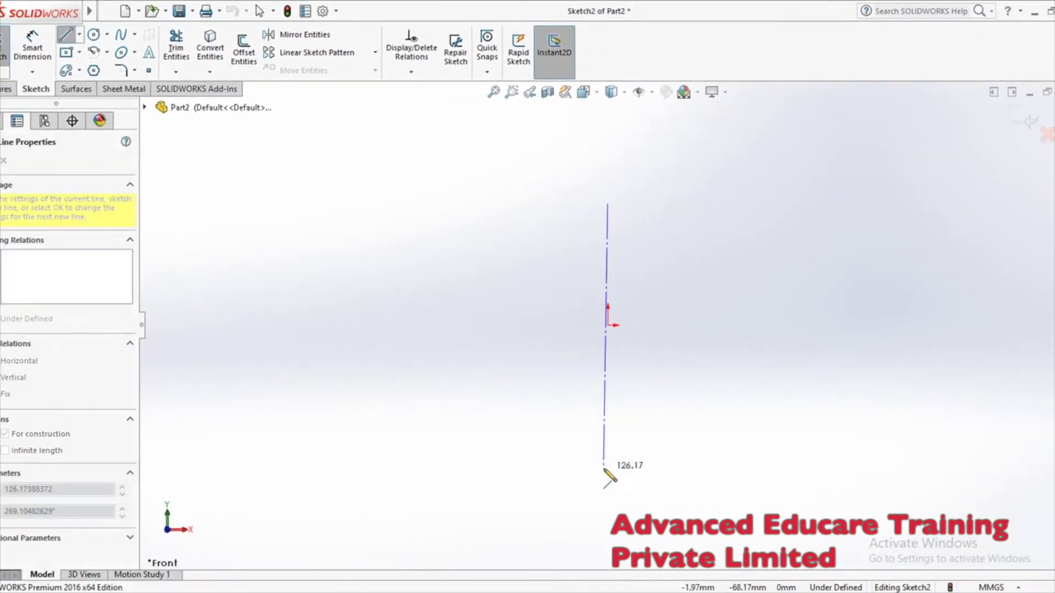
pyautogui.click(608, 469)
pyautogui.rightClick(603, 470)
pyautogui.click(616, 427)
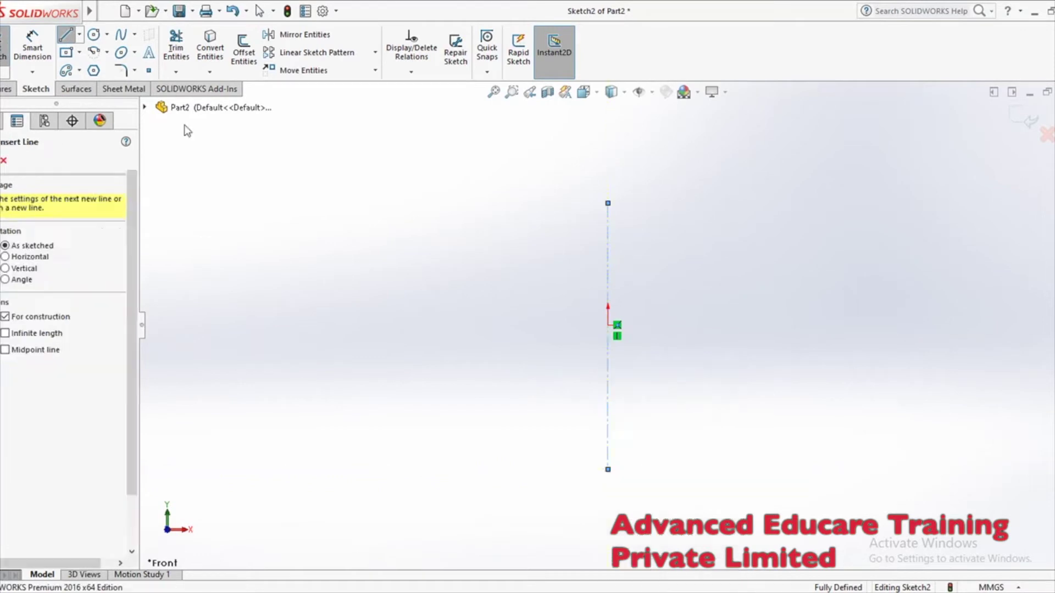
# - Sketch a closed four-line profile left of the centerline, with vertical outer and inner sides about 94 mm and 71 mm long
pyautogui.click(69, 34)
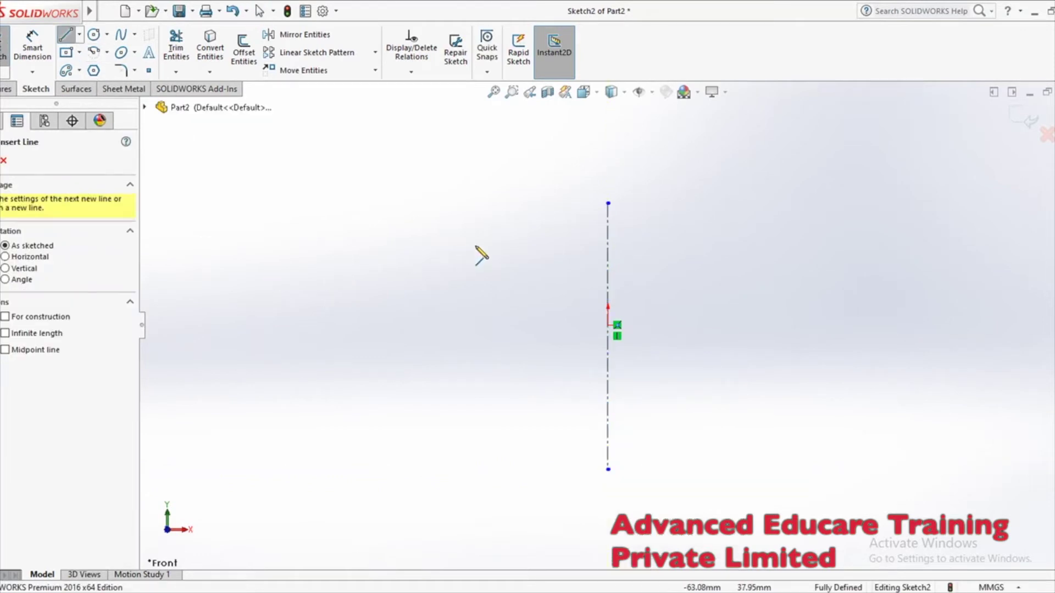
pyautogui.click(534, 242)
pyautogui.click(444, 203)
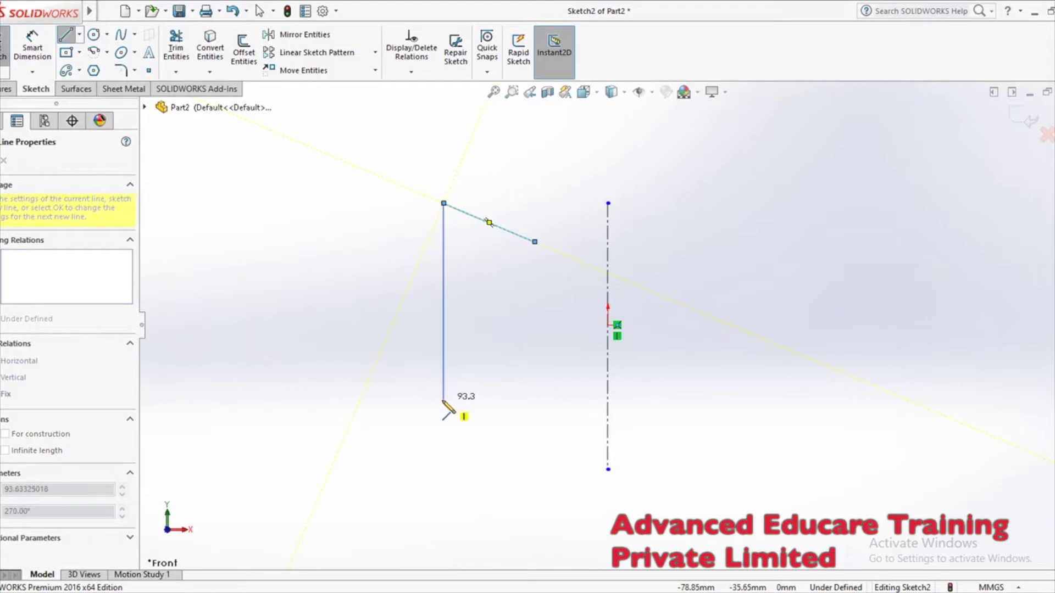
pyautogui.click(444, 400)
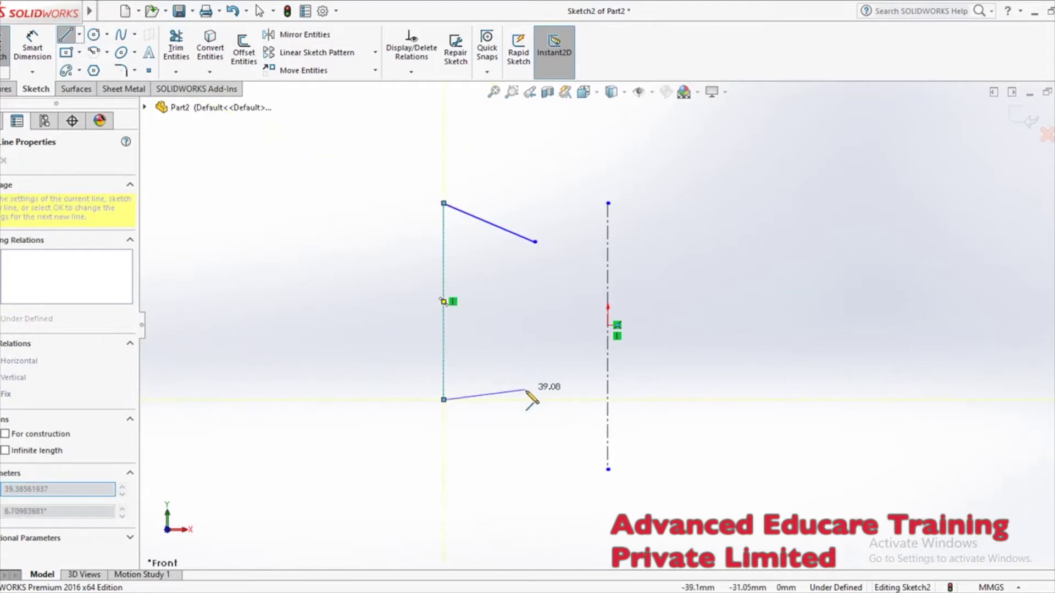
pyautogui.click(535, 391)
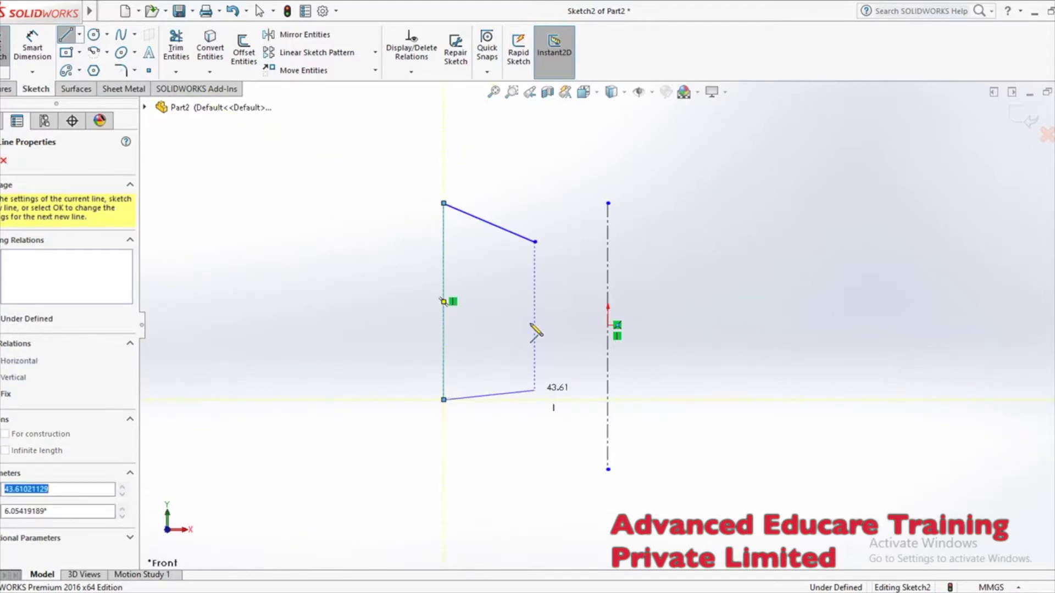
pyautogui.click(534, 241)
pyautogui.rightClick(535, 242)
pyautogui.click(566, 249)
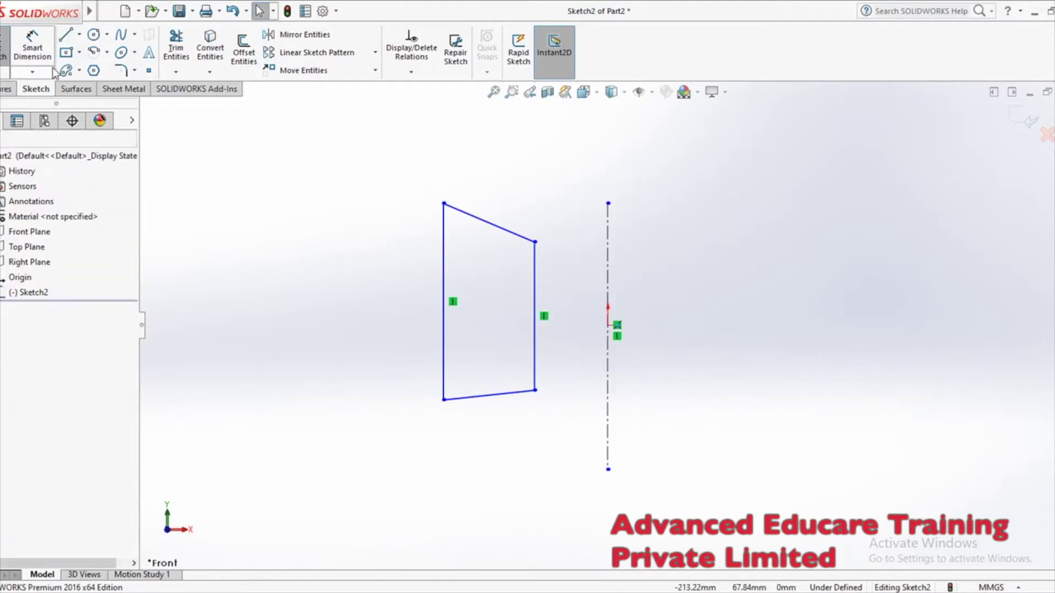
# - Start a Revolved Boss/Base of the four-sided profile about the vertical centerline
pyautogui.click(7, 89)
pyautogui.click(42, 57)
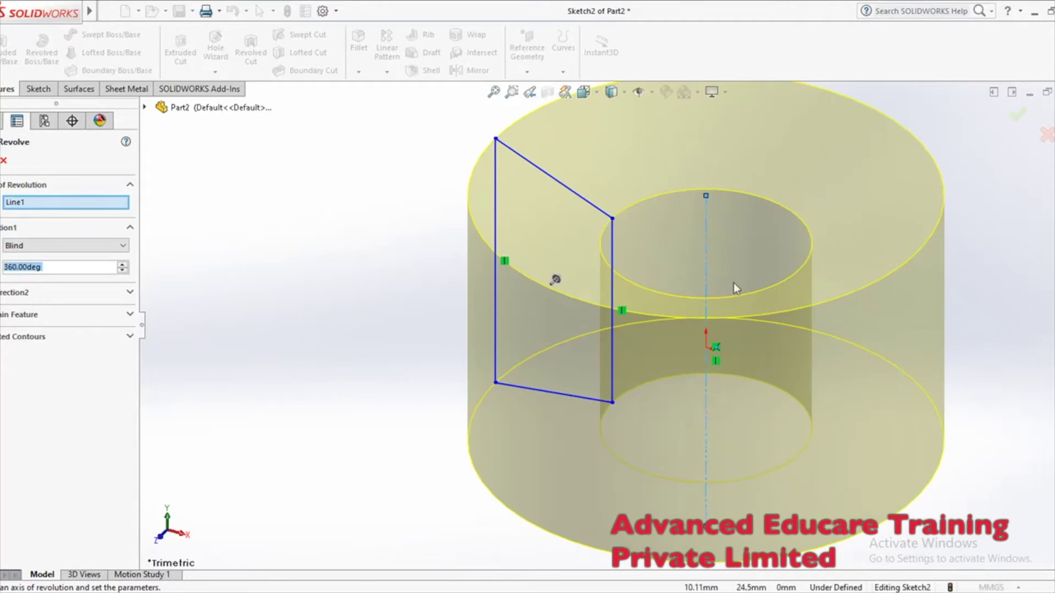
pyautogui.moveTo(728, 287); pyautogui.dragTo(763, 385, button='middle')
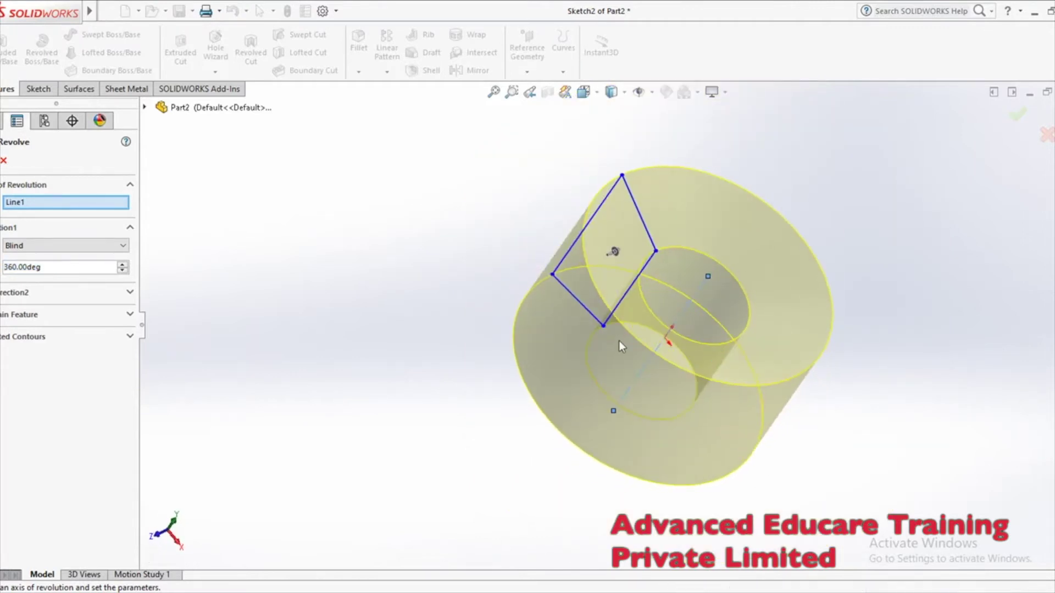
# - Try several of the profile's own lines as the axis of revolution, and set the axis back to the centerline
pyautogui.click(81, 203)
pyautogui.click(637, 212)
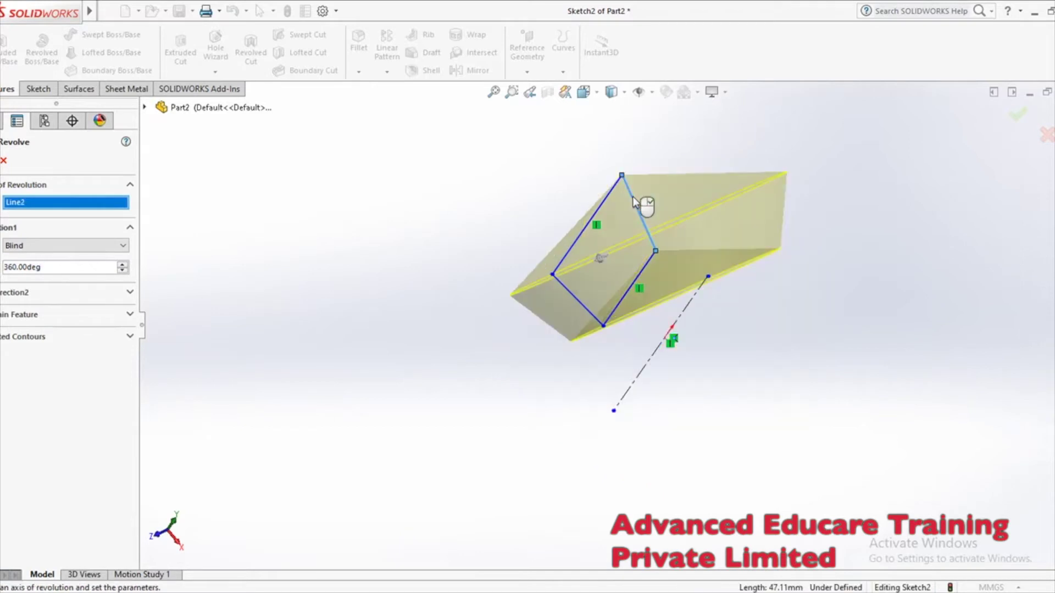
pyautogui.moveTo(688, 297); pyautogui.dragTo(680, 188, button='middle')
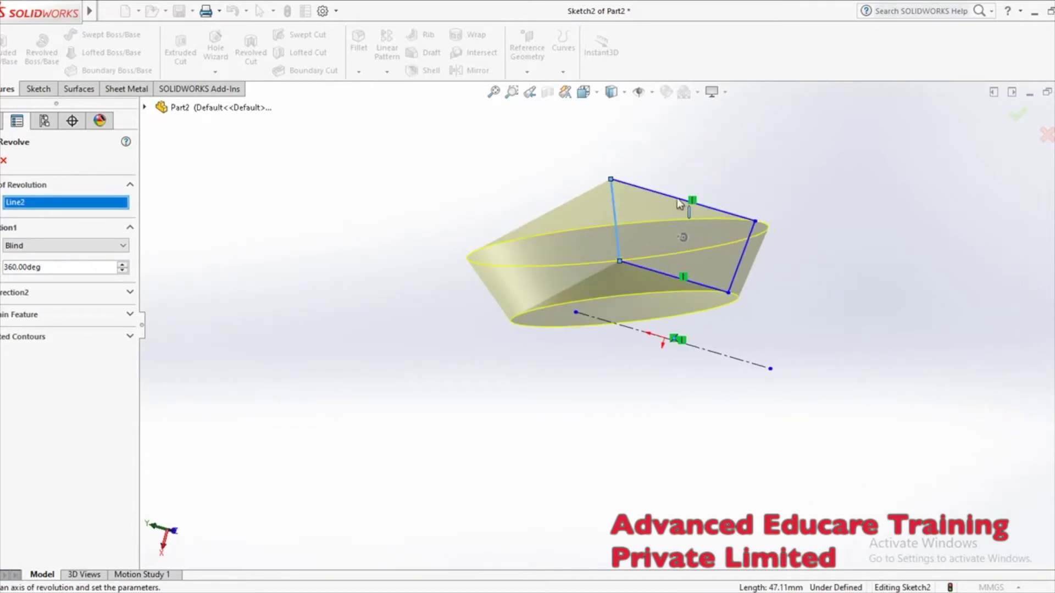
pyautogui.click(675, 204)
pyautogui.moveTo(696, 266); pyautogui.dragTo(681, 235, button='middle')
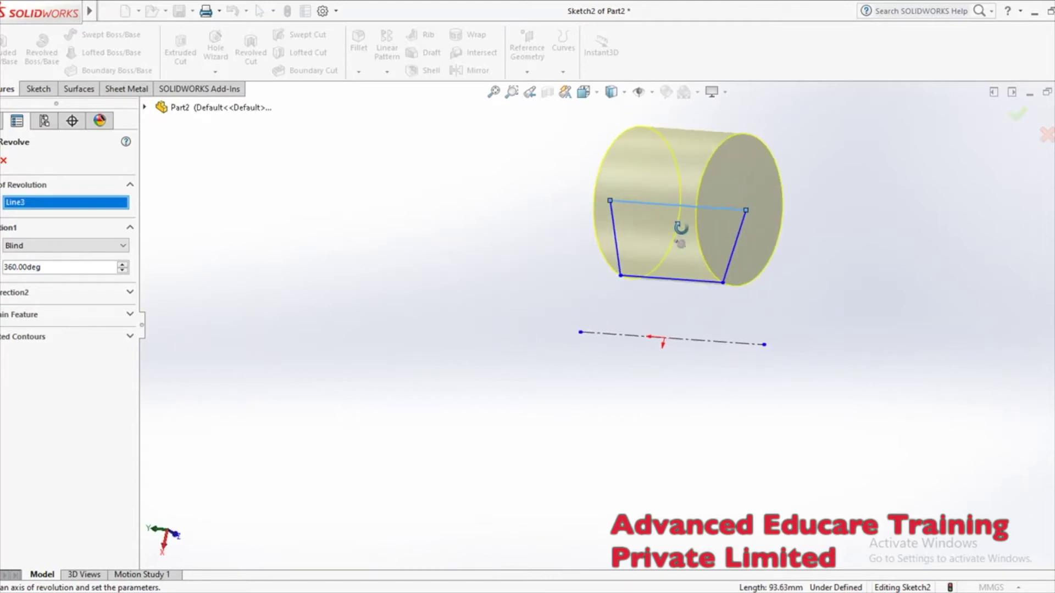
pyautogui.click(742, 225)
pyautogui.moveTo(754, 228); pyautogui.dragTo(532, 283, button='middle')
pyautogui.click(612, 353)
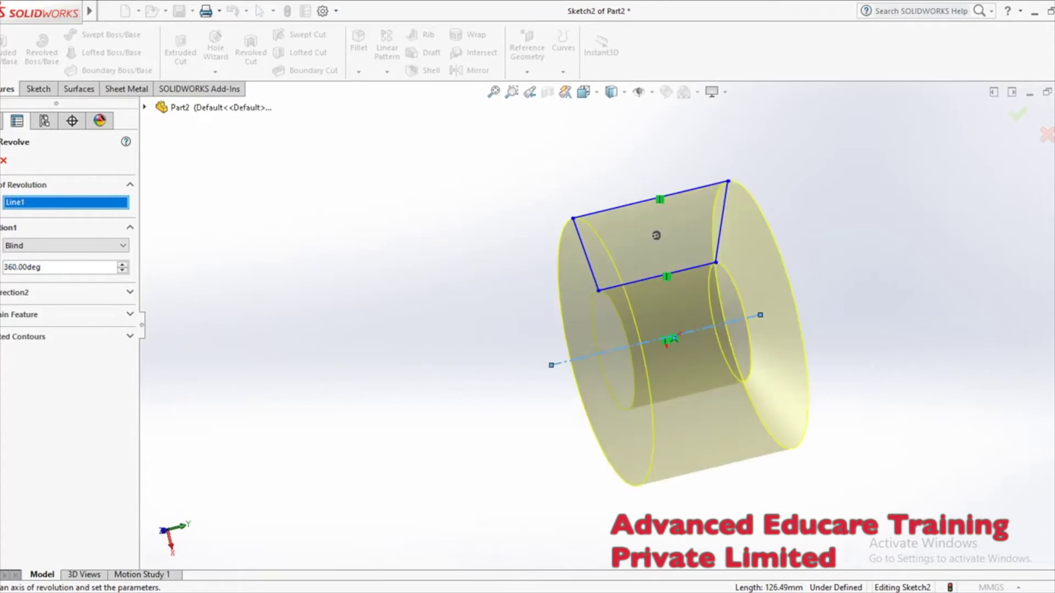
# - Make the revolve a one-direction thin feature 3 mm thick and create it
pyautogui.click(129, 315)
pyautogui.moveTo(516, 426); pyautogui.dragTo(398, 398, button='middle')
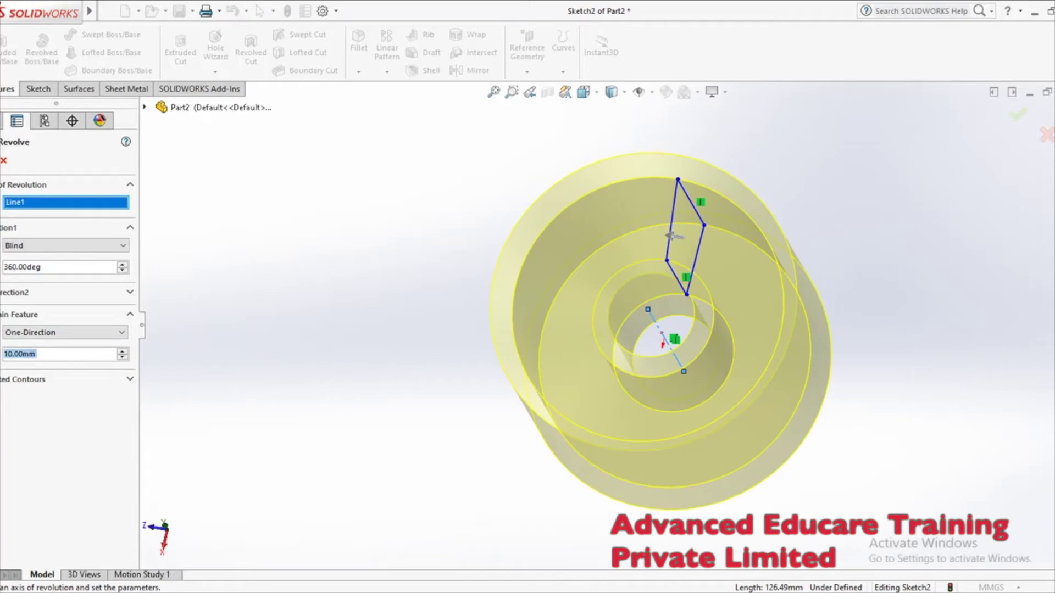
pyautogui.write('3')
pyautogui.press('Return')
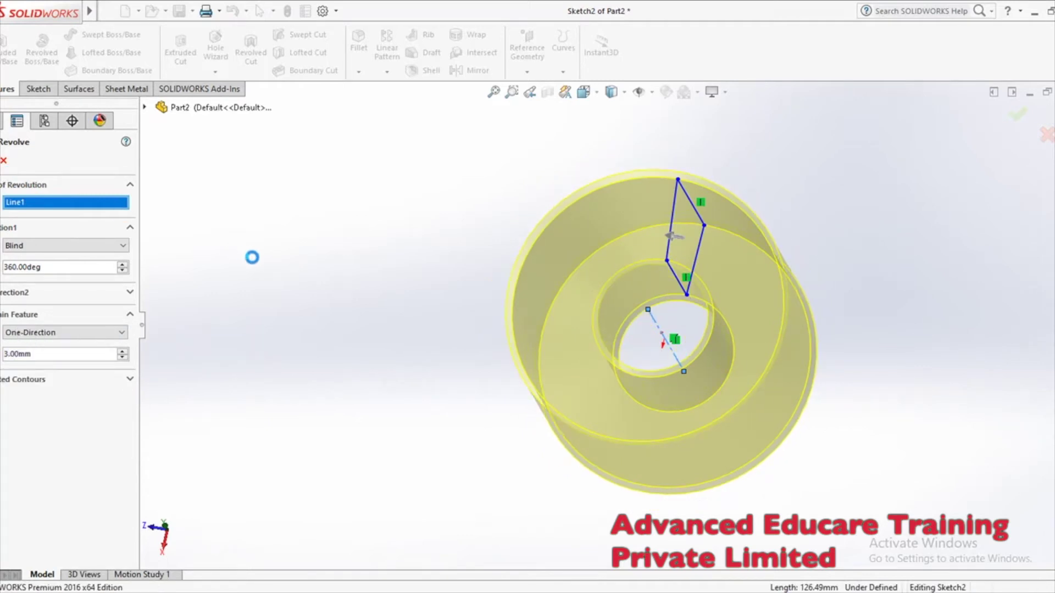
pyautogui.press('Return')
# - Examine the hollow interior of the revolved part with a section view on the Front Plane, and turn the section off
pyautogui.moveTo(566, 379); pyautogui.dragTo(493, 401, button='middle')
pyautogui.moveTo(932, 425); pyautogui.dragTo(841, 483, button='middle')
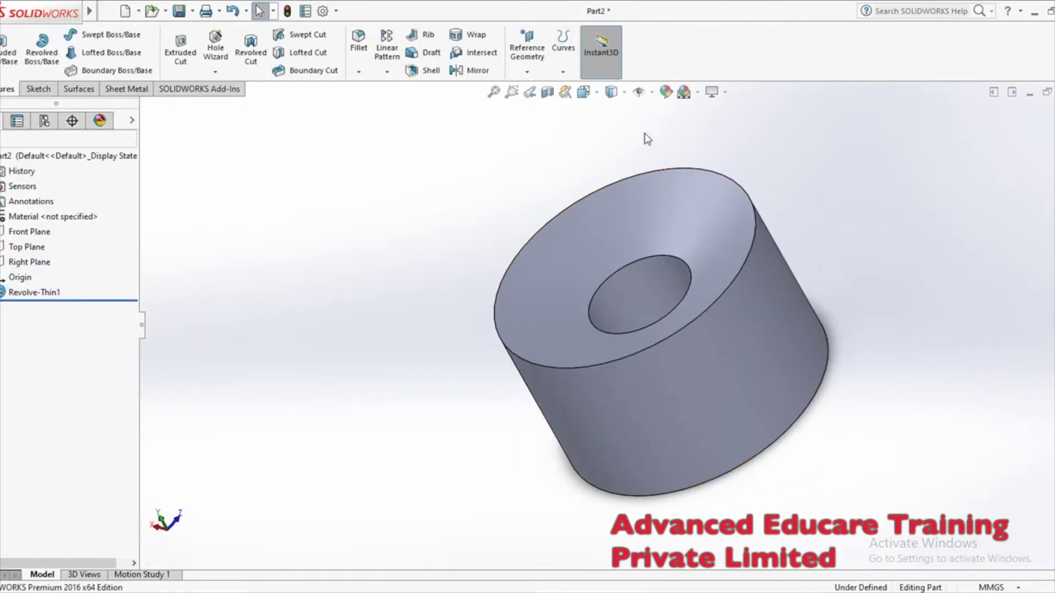
pyautogui.click(547, 91)
pyautogui.moveTo(709, 381); pyautogui.dragTo(777, 359, button='middle')
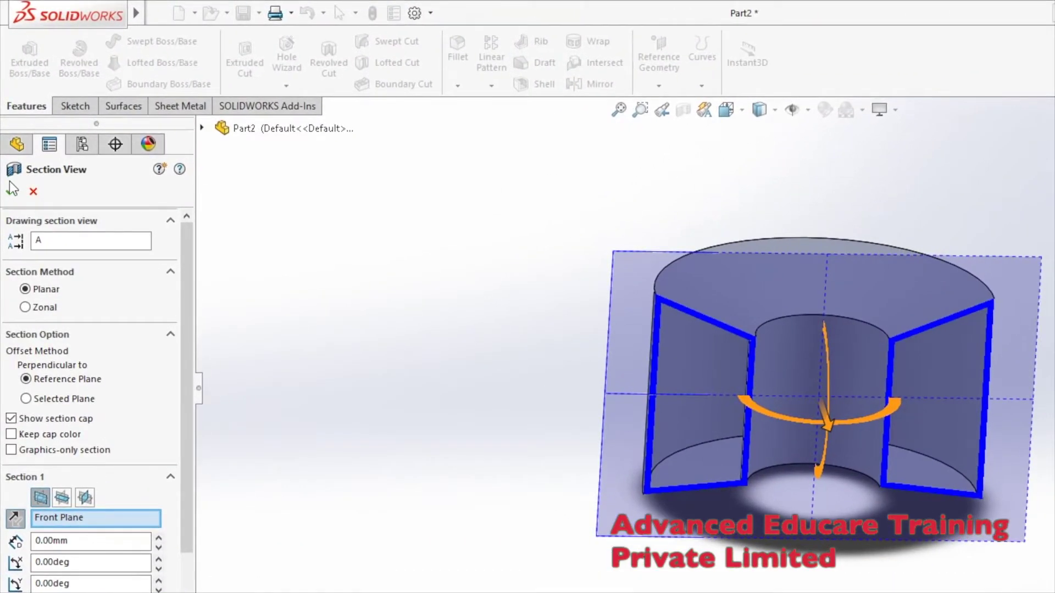
pyautogui.click(12, 191)
pyautogui.moveTo(471, 365); pyautogui.dragTo(482, 328, button='middle')
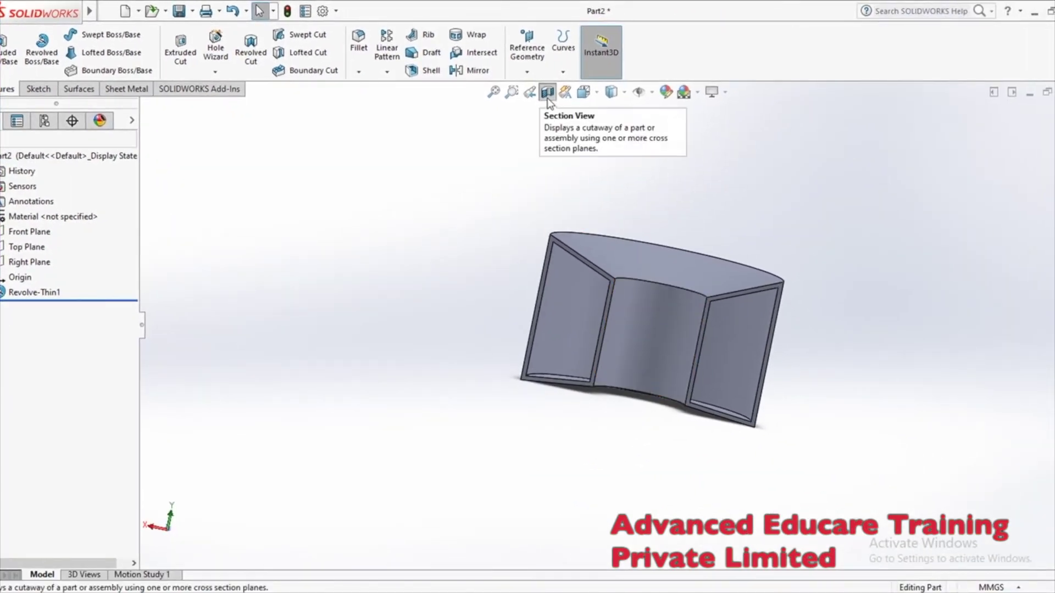
pyautogui.click(547, 97)
pyautogui.moveTo(483, 225); pyautogui.dragTo(410, 391, button='middle')
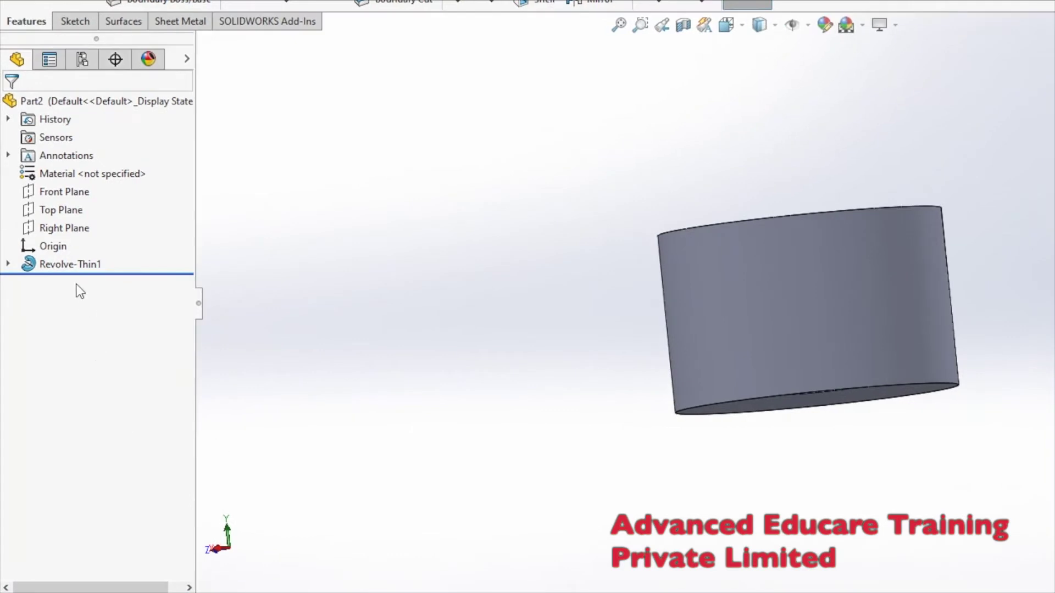
# - Delete the thin revolve feature while keeping its sketch
pyautogui.rightClick(77, 267)
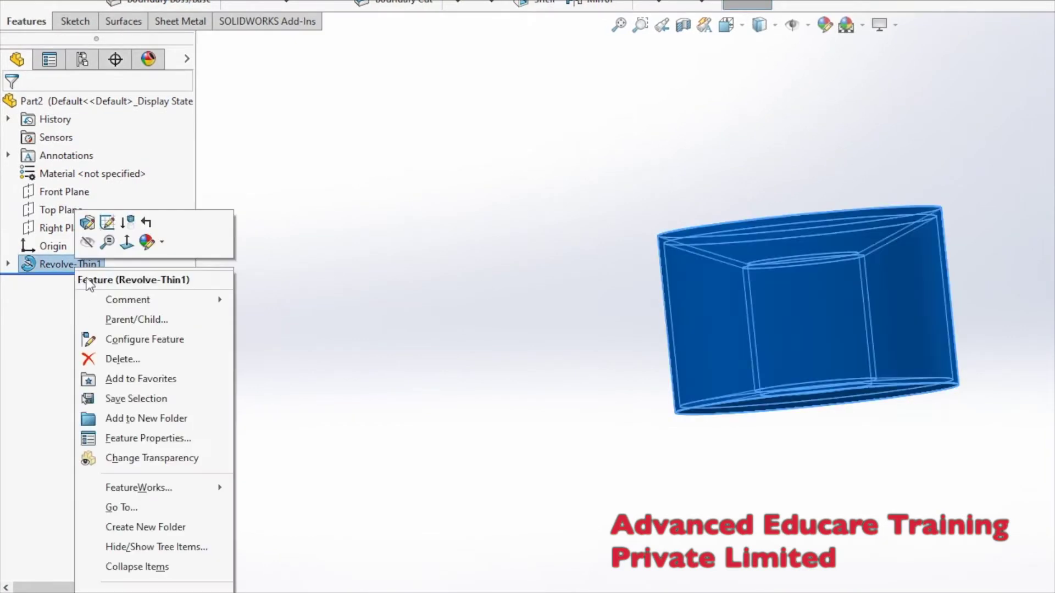
pyautogui.click(114, 359)
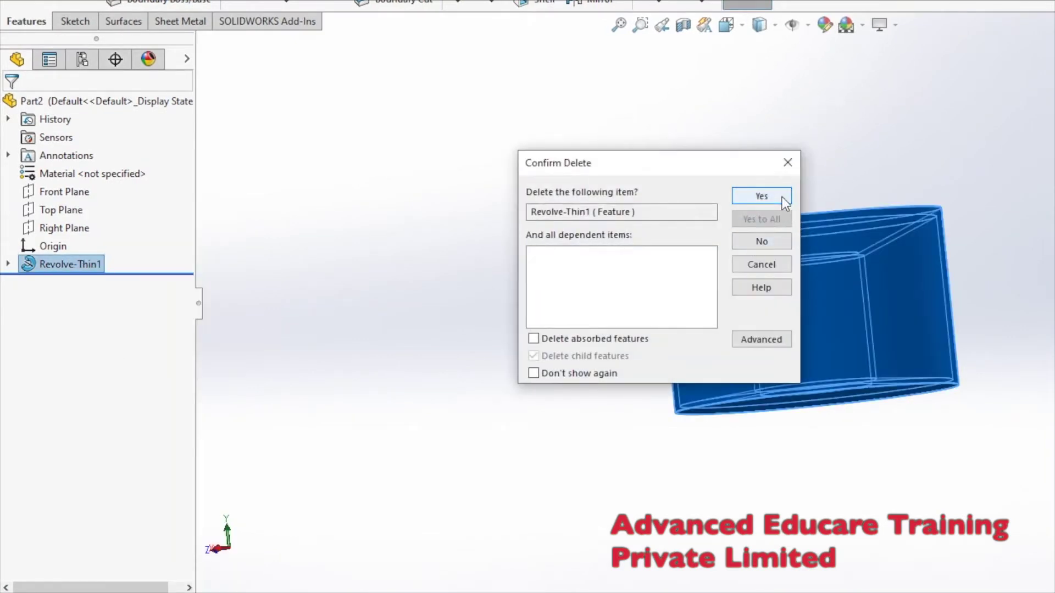
pyautogui.click(762, 196)
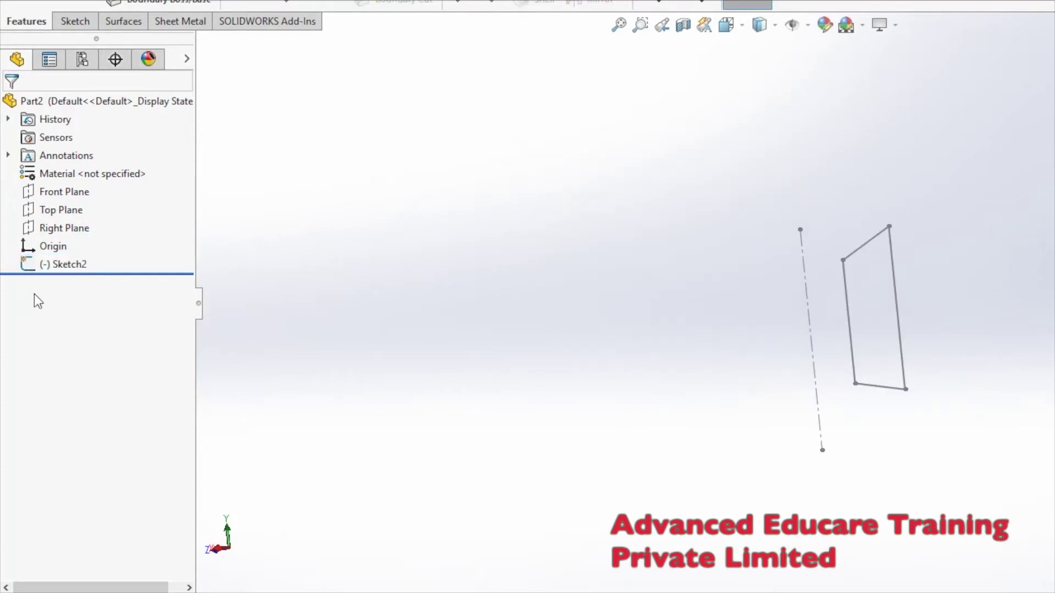
# - Delete the leftover revolve profile sketch and start a new sketch on the Top Plane
pyautogui.rightClick(62, 266)
pyautogui.click(108, 356)
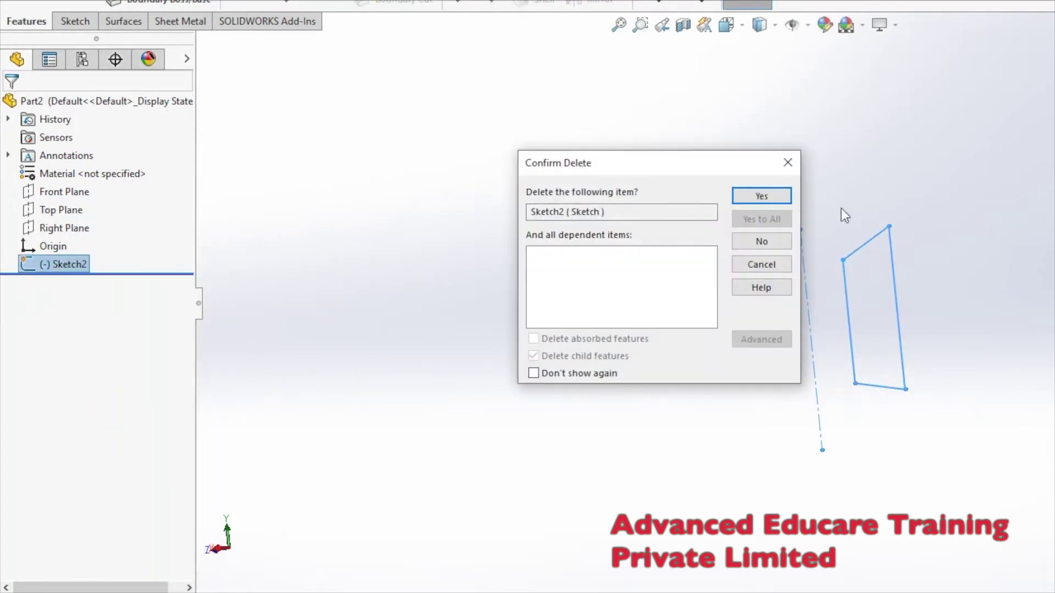
pyautogui.click(761, 197)
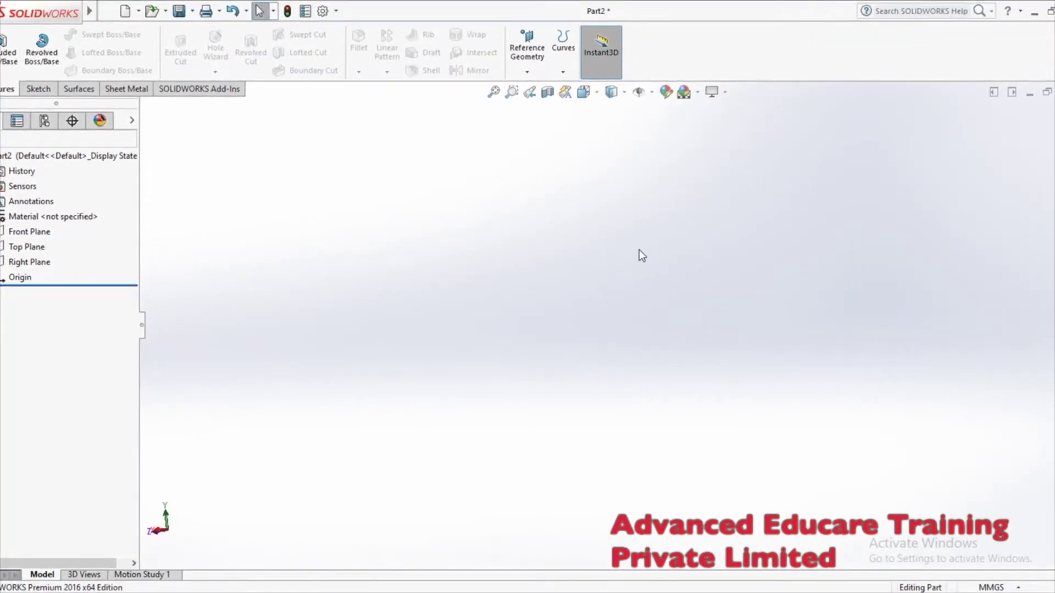
pyautogui.click(32, 247)
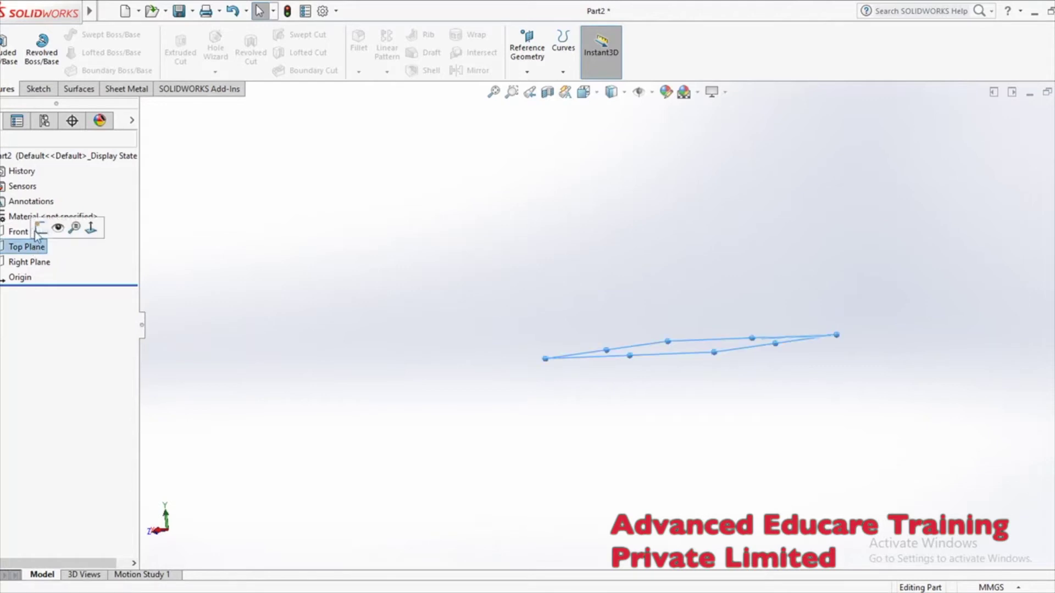
pyautogui.click(34, 229)
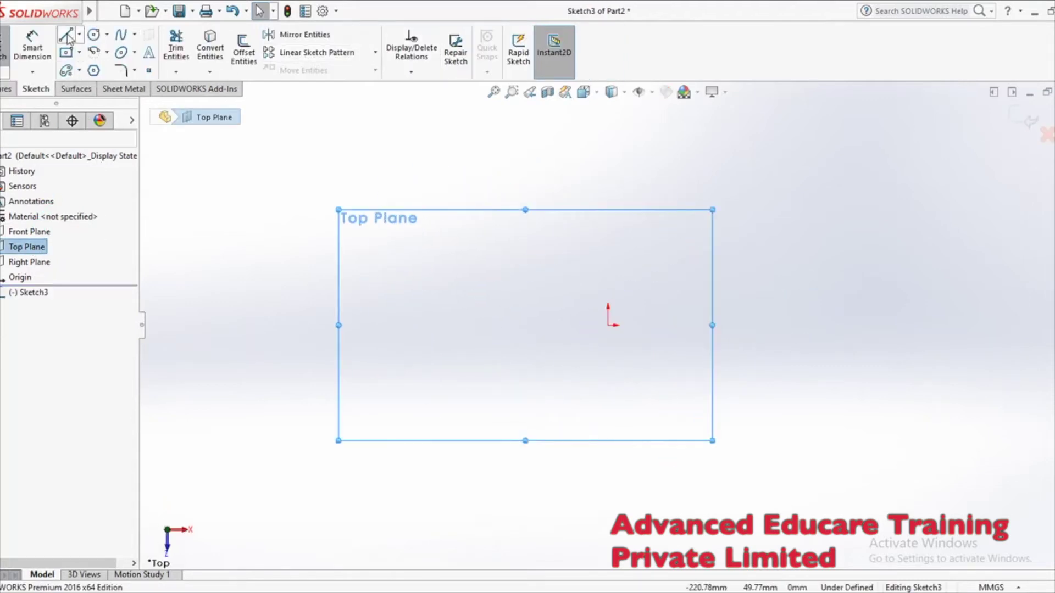
pyautogui.click(121, 34)
pyautogui.click(442, 354)
pyautogui.click(499, 318)
pyautogui.click(576, 349)
pyautogui.click(647, 317)
pyautogui.click(730, 342)
pyautogui.click(791, 302)
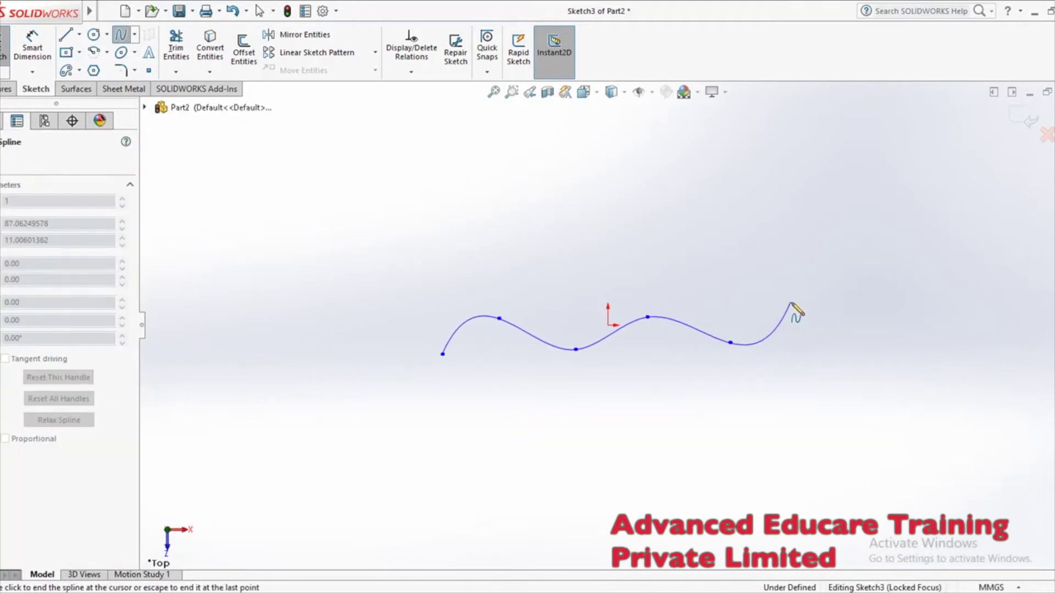
pyautogui.rightClick(840, 318)
pyautogui.click(862, 327)
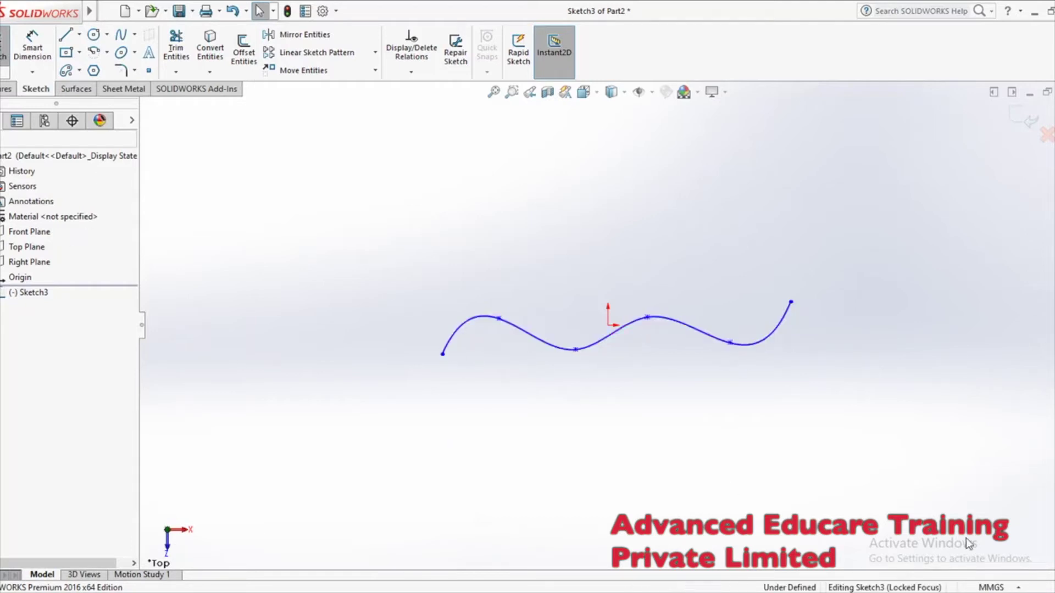
pyautogui.moveTo(853, 248); pyautogui.dragTo(371, 451)
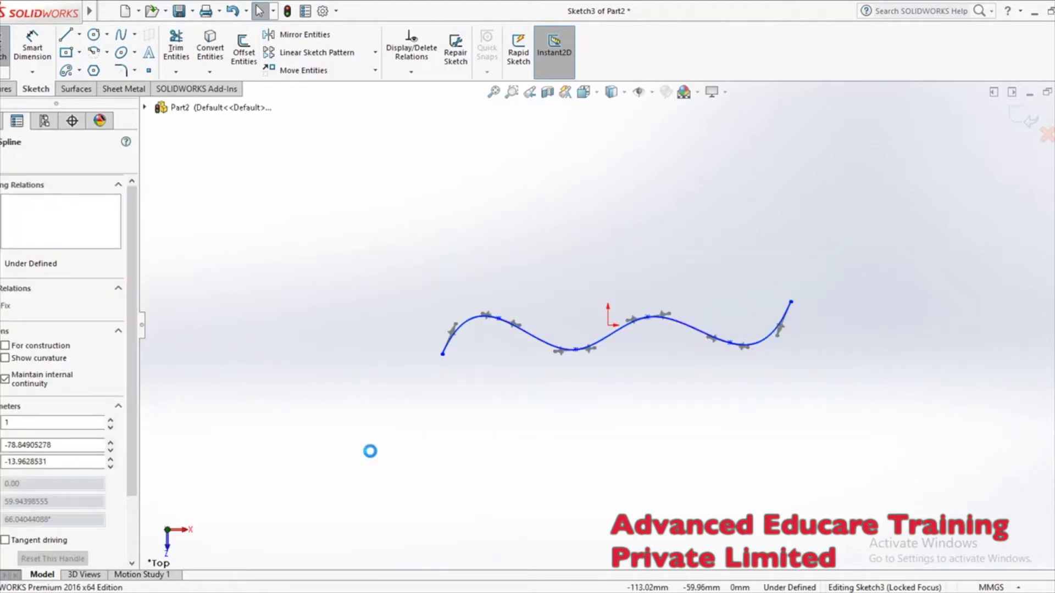
pyautogui.press('Delete')
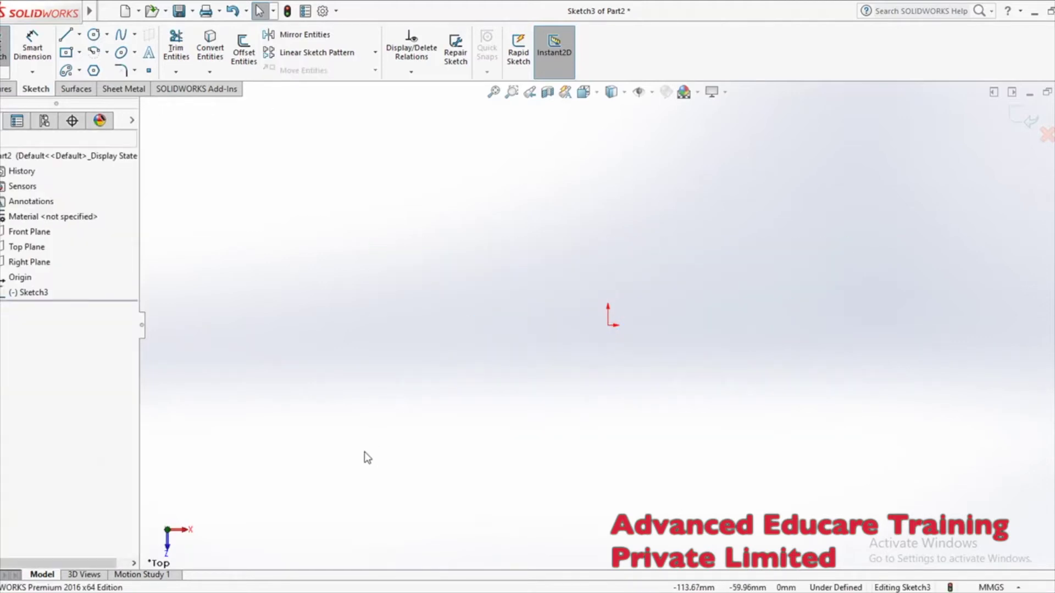
# - Draw an open wavy spline through eight points, starting at the origin and running along the positive X direction
pyautogui.click(121, 37)
pyautogui.click(608, 325)
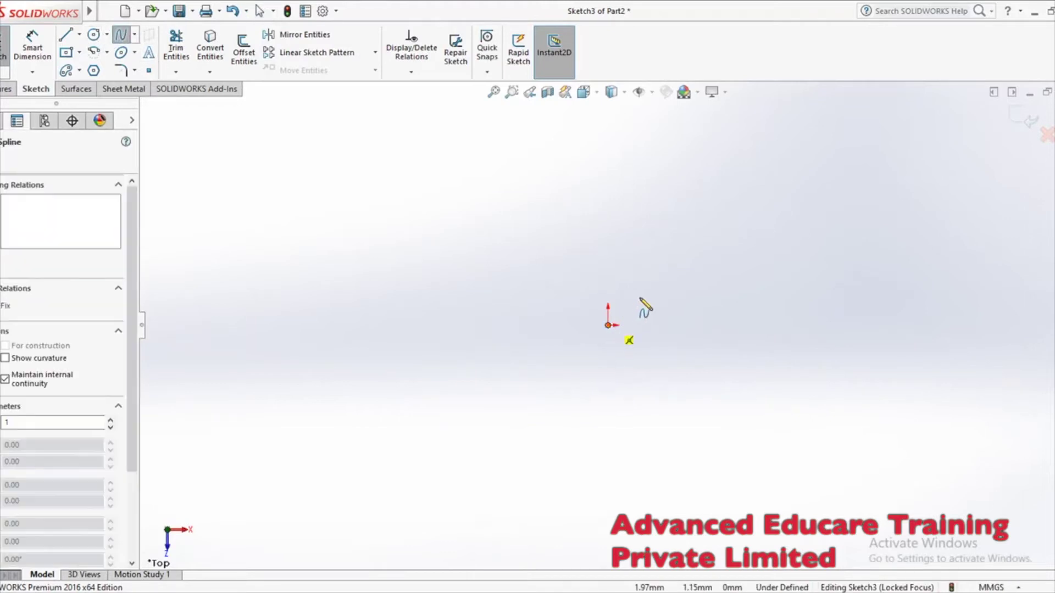
pyautogui.click(654, 272)
pyautogui.click(702, 303)
pyautogui.click(770, 268)
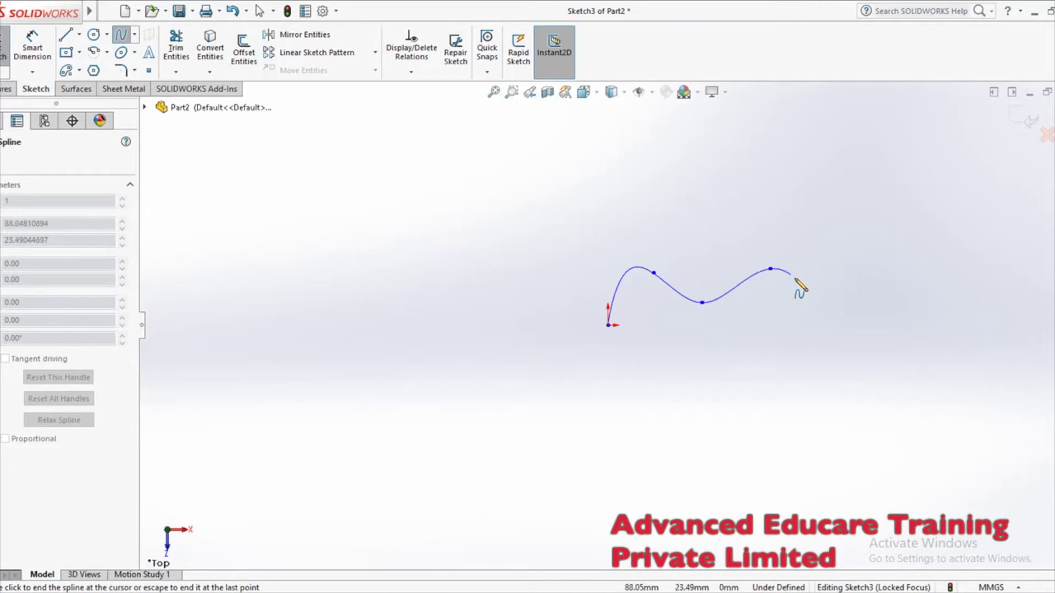
pyautogui.click(819, 297)
pyautogui.click(869, 268)
pyautogui.click(933, 297)
pyautogui.doubleClick(987, 264)
pyautogui.rightClick(997, 275)
pyautogui.click(992, 279)
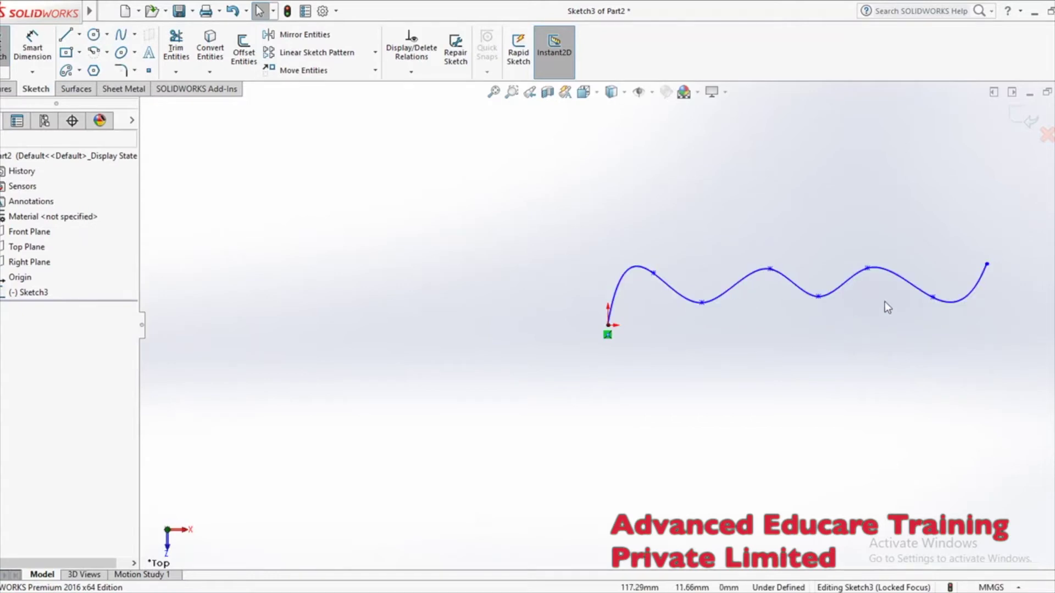
# - Reshape the spline by moving its second point closer to the third to flatten the first crest, and exit the sketch
pyautogui.moveTo(654, 274); pyautogui.dragTo(671, 294)
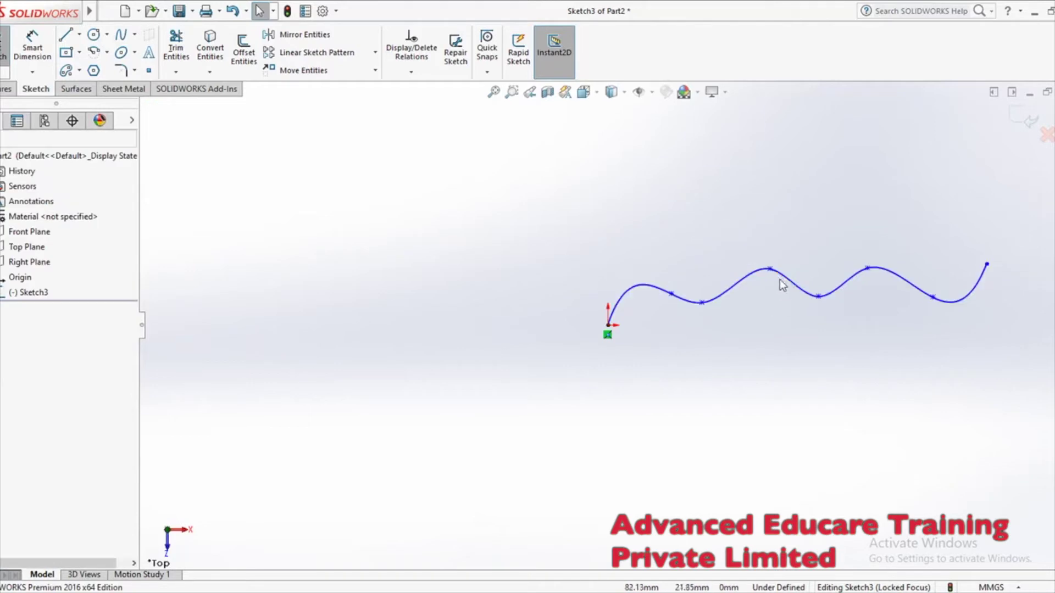
pyautogui.click(769, 270)
pyautogui.moveTo(760, 287); pyautogui.dragTo(766, 268)
pyautogui.click(769, 311)
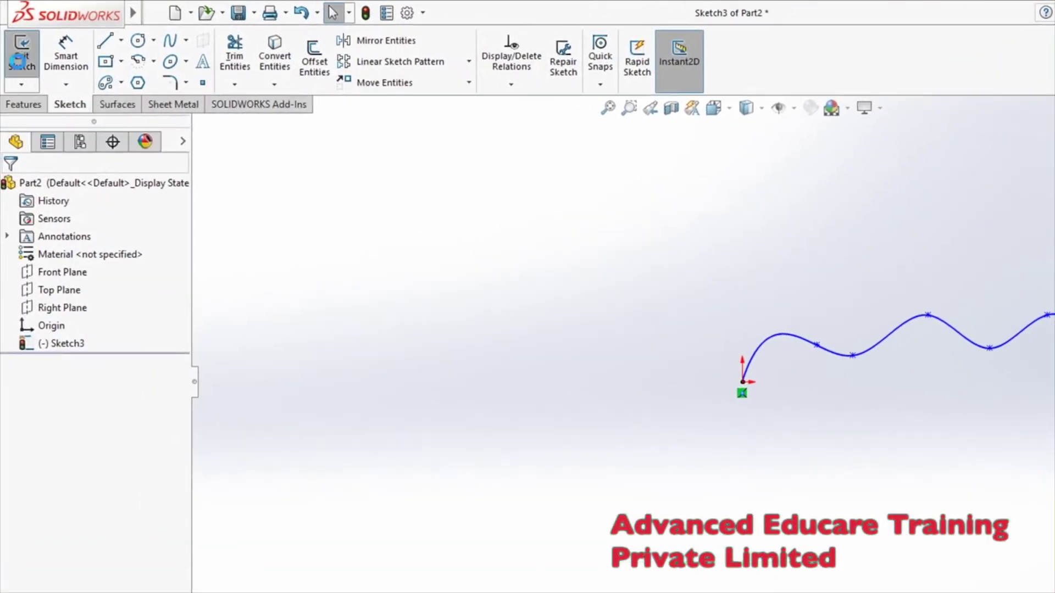
pyautogui.click(21, 58)
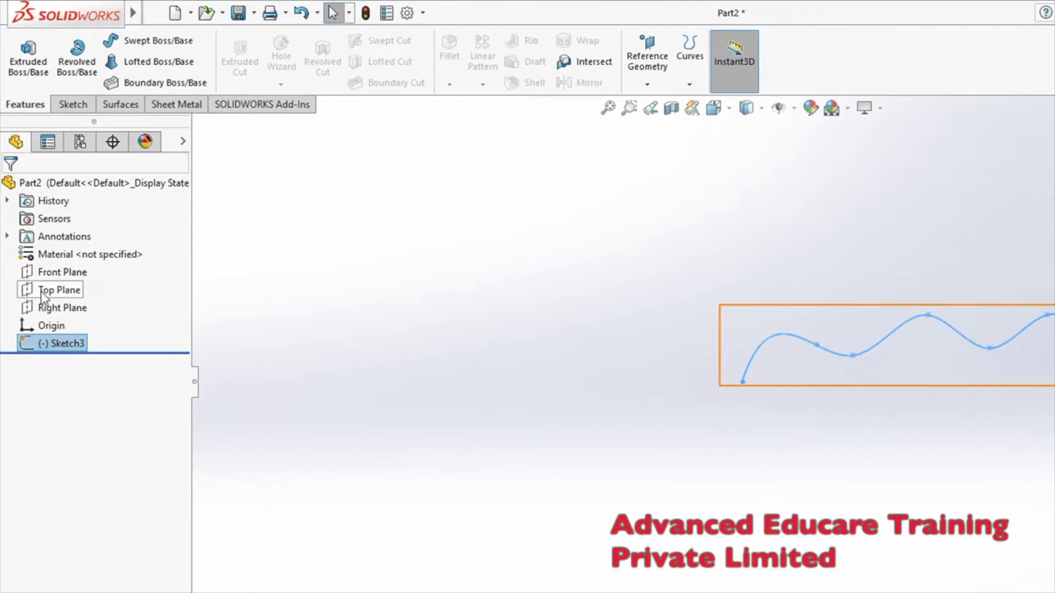
# - Start a sketch on the Front Plane and turn the view face-on to it
pyautogui.moveTo(608, 417); pyautogui.dragTo(672, 283, button='middle')
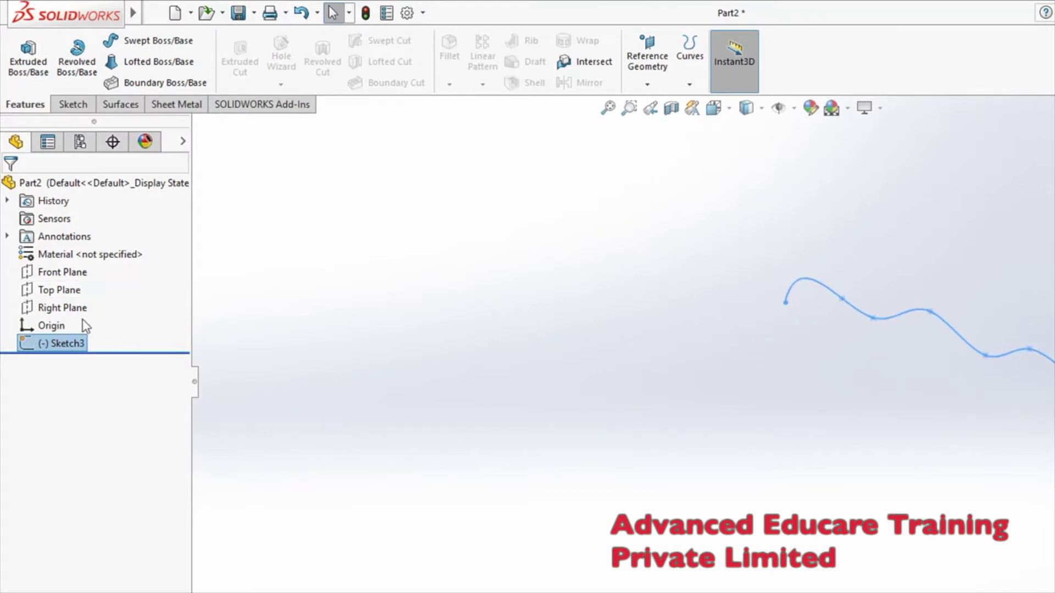
pyautogui.click(61, 272)
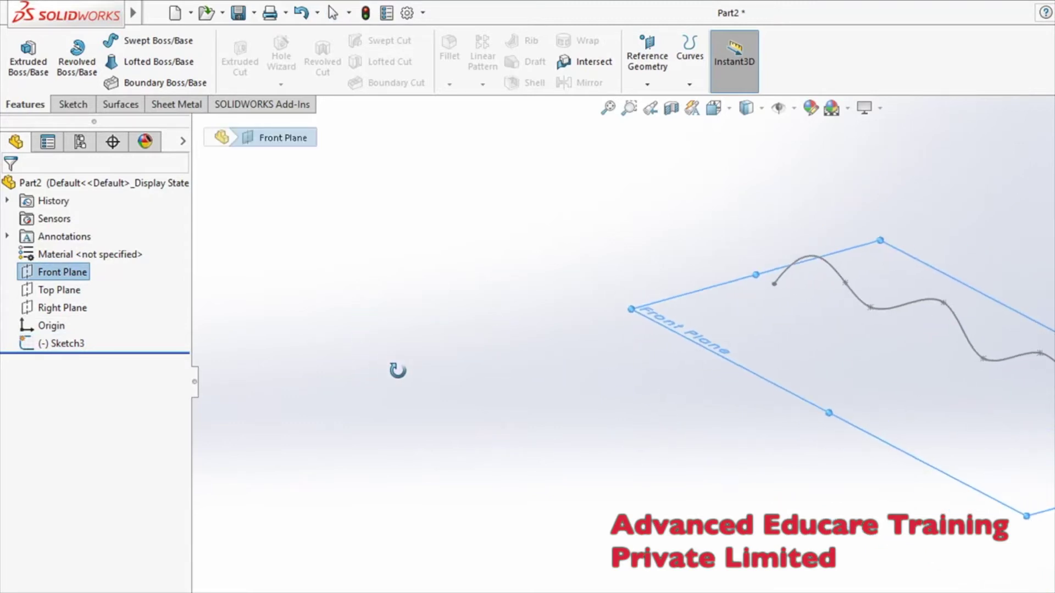
pyautogui.click(72, 104)
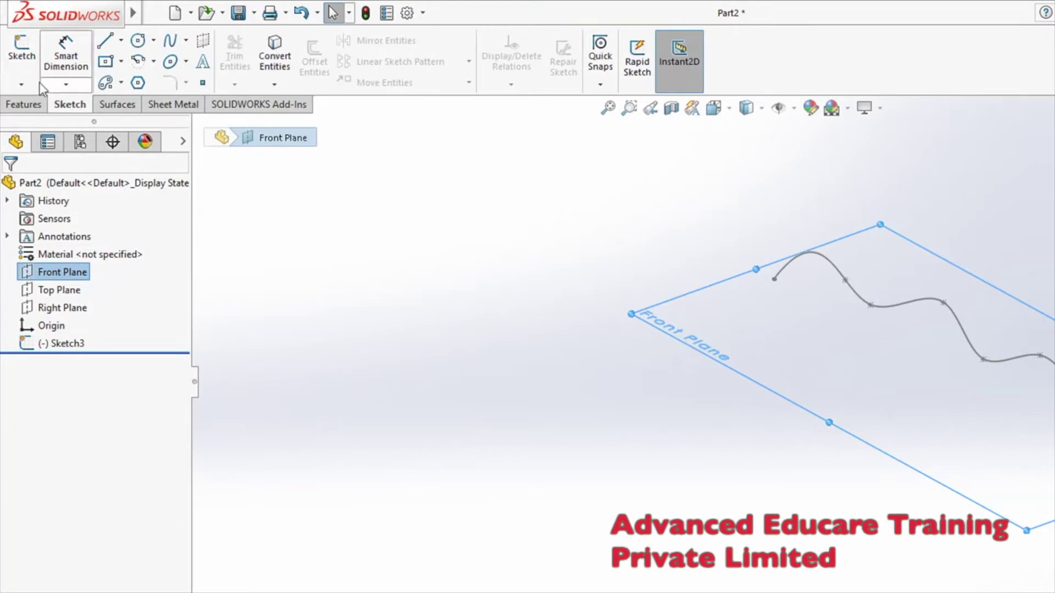
pyautogui.click(22, 52)
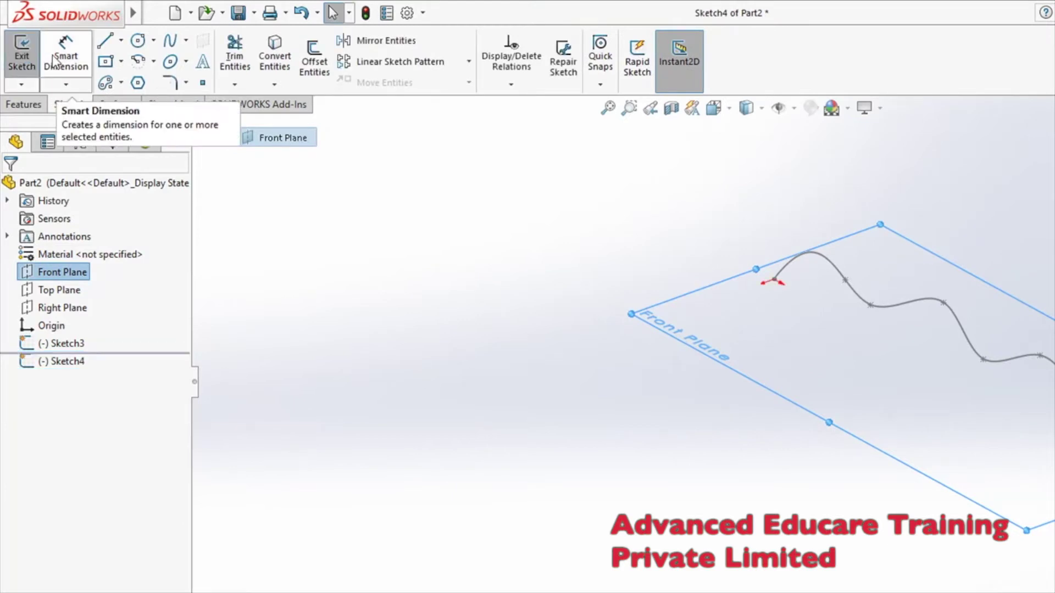
pyautogui.click(713, 107)
pyautogui.click(806, 198)
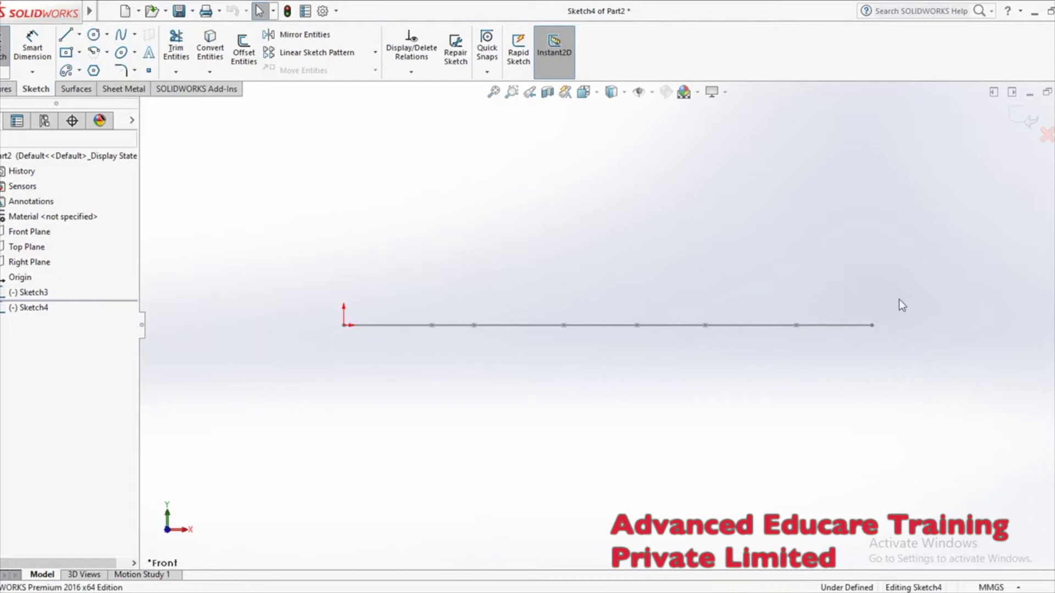
# - Sketch a circle of about 3.4 mm radius centred on the origin, at the start of the spline
pyautogui.click(94, 38)
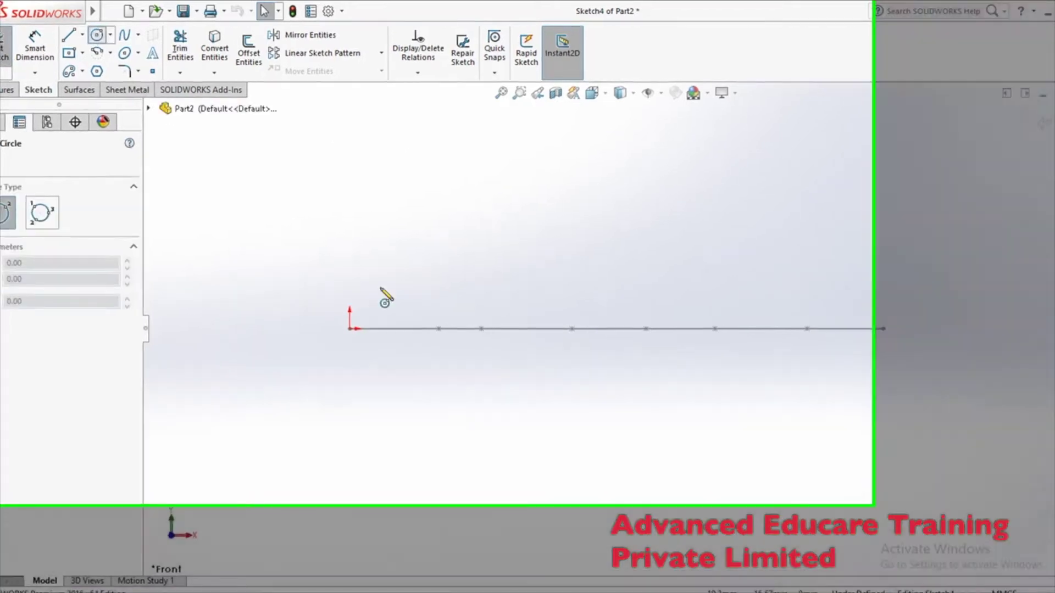
pyautogui.click(439, 389)
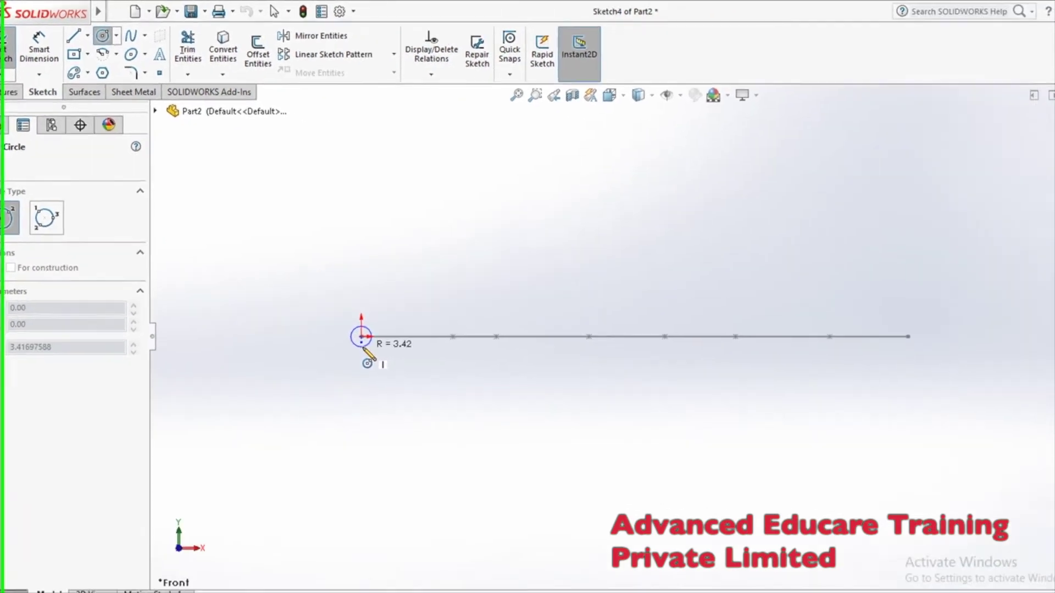
pyautogui.click(364, 349)
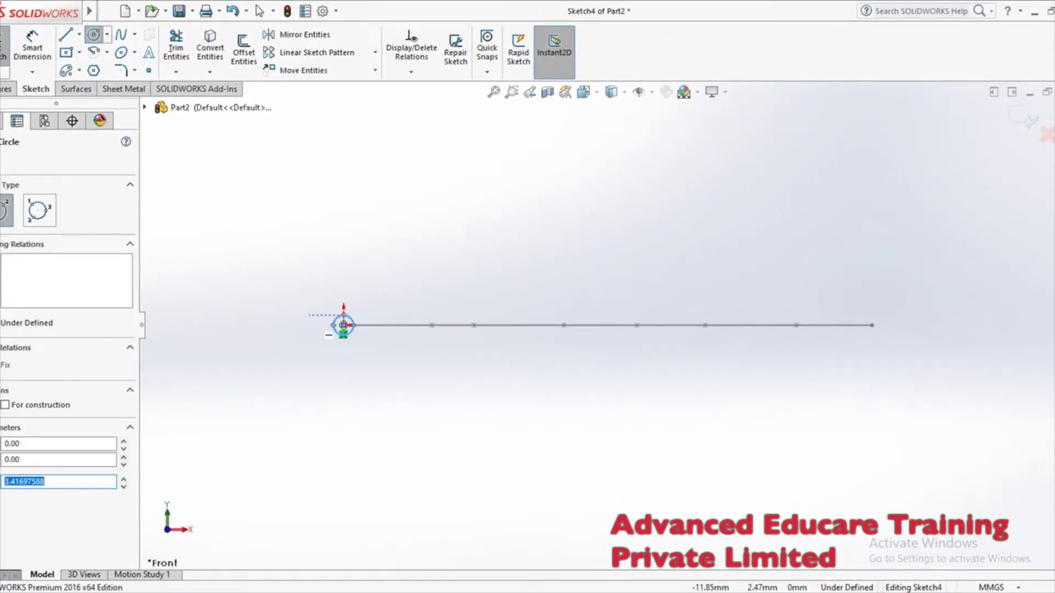
pyautogui.press('Escape')
# - Create a Swept Boss/Base with the circle as sketch profile and the wavy spline as path, and inspect the resulting rod
pyautogui.click(6, 88)
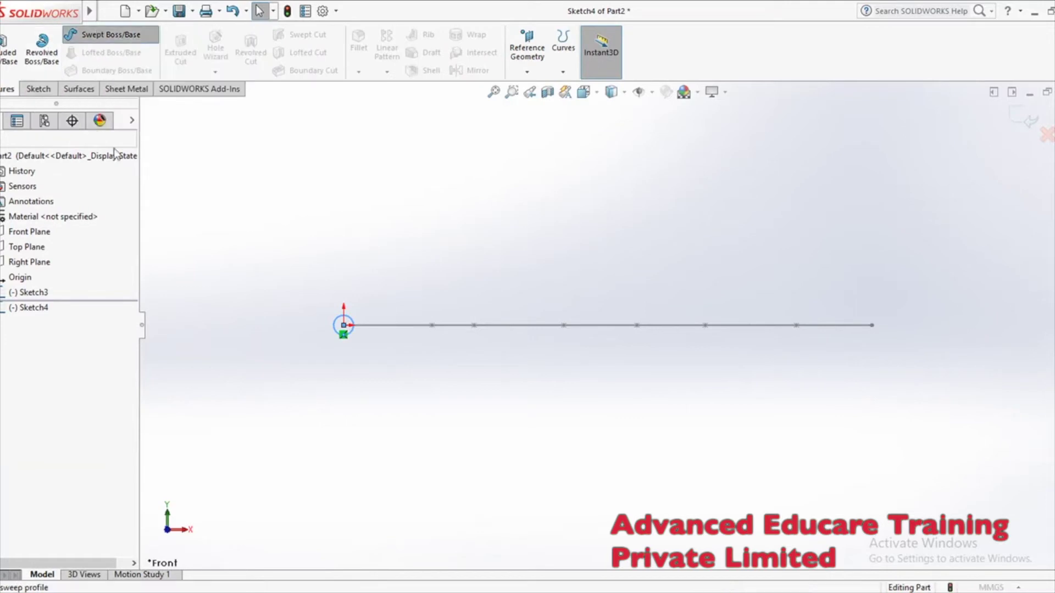
pyautogui.click(74, 35)
pyautogui.moveTo(658, 236); pyautogui.dragTo(602, 417, button='middle')
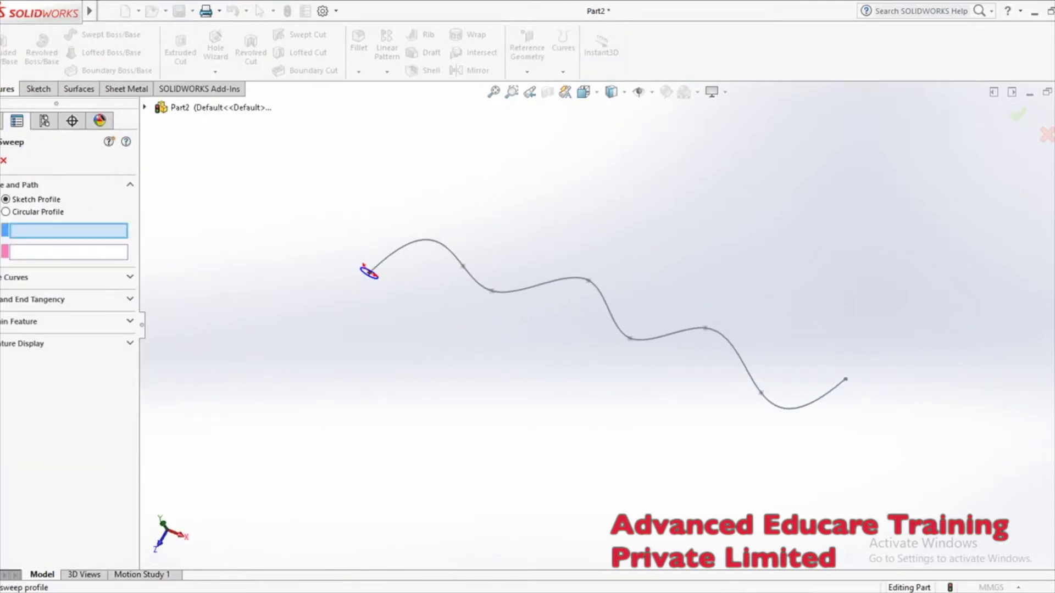
pyautogui.scroll(-5, 373, 275)
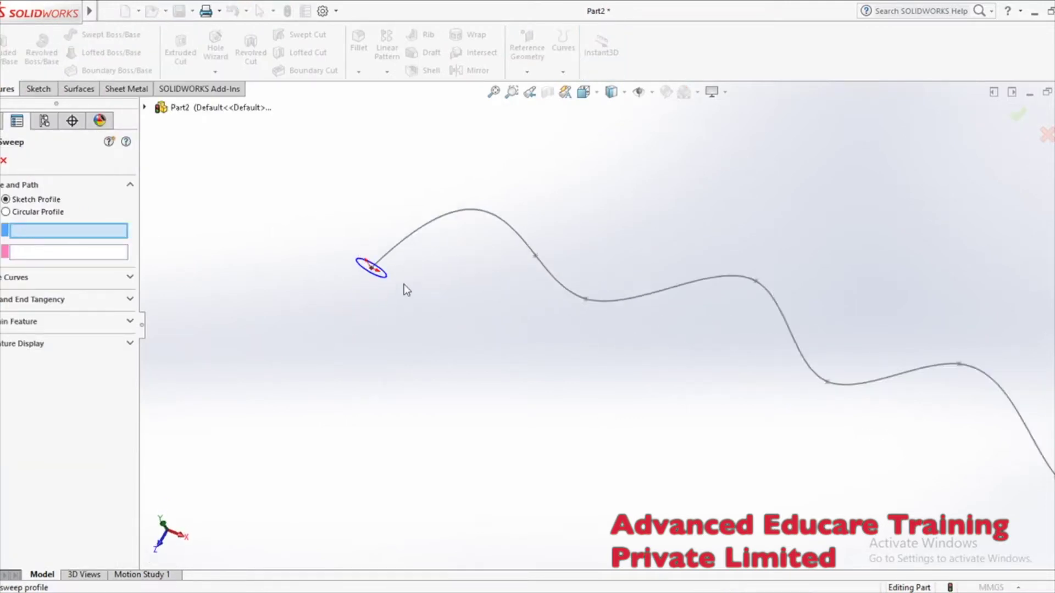
pyautogui.click(358, 262)
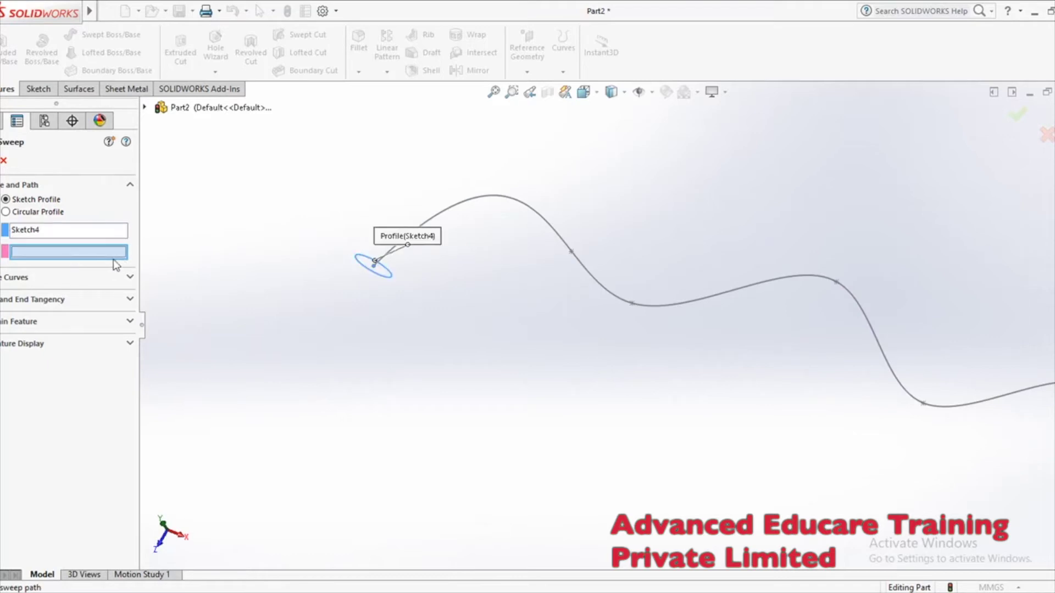
pyautogui.click(466, 215)
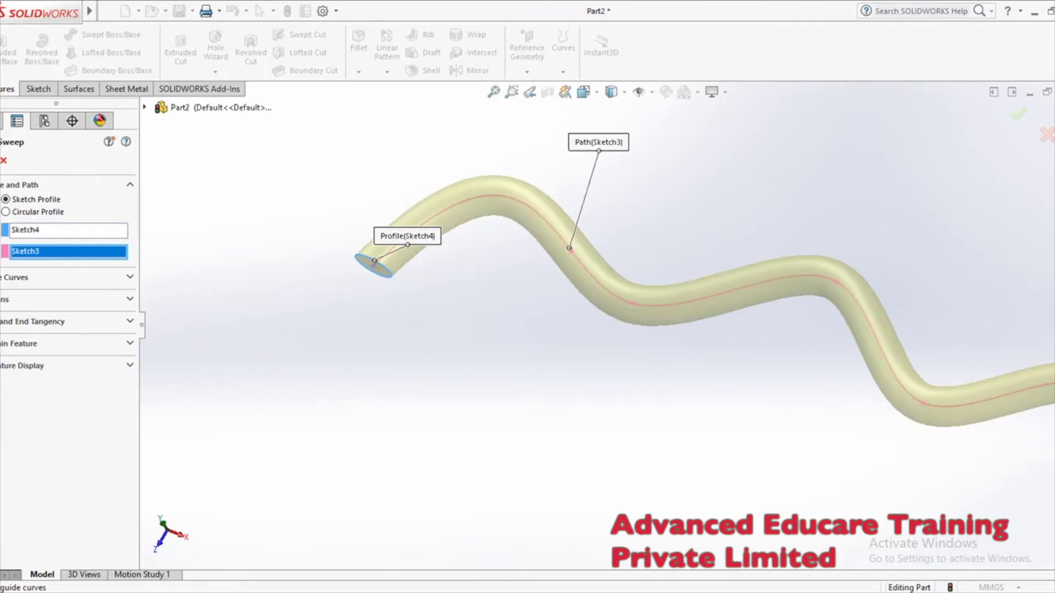
pyautogui.press('Return')
pyautogui.scroll(5, 480, 364)
pyautogui.moveTo(480, 363)
pyautogui.mouseDown(button='middle')
pyautogui.moveTo(497, 370)
pyautogui.moveTo(528, 468)
pyautogui.moveTo(568, 495)
pyautogui.mouseUp(button='middle')
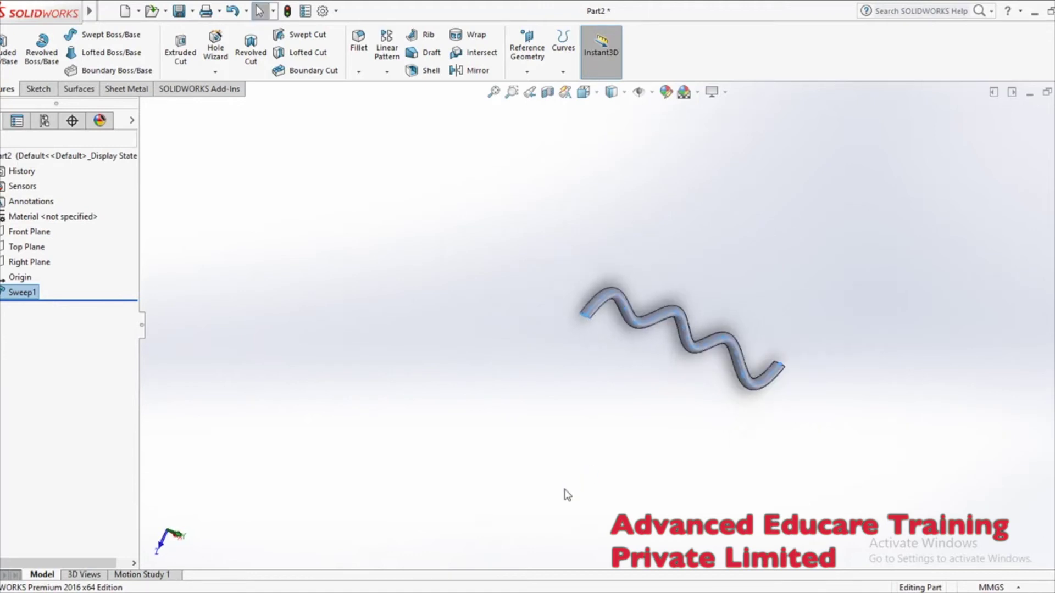
pyautogui.click(567, 484)
pyautogui.moveTo(596, 373); pyautogui.dragTo(563, 357, button='middle')
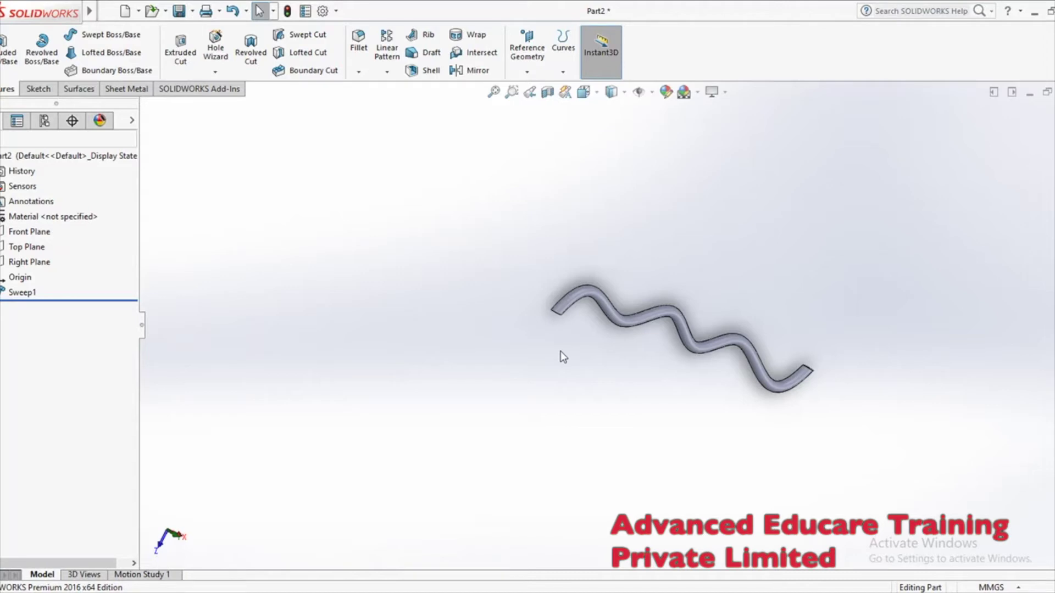
# - Undo the sweep and its circle, leave the empty profile sketch, and delete the spline path sketch
pyautogui.hotkey('ctrl', 'z')
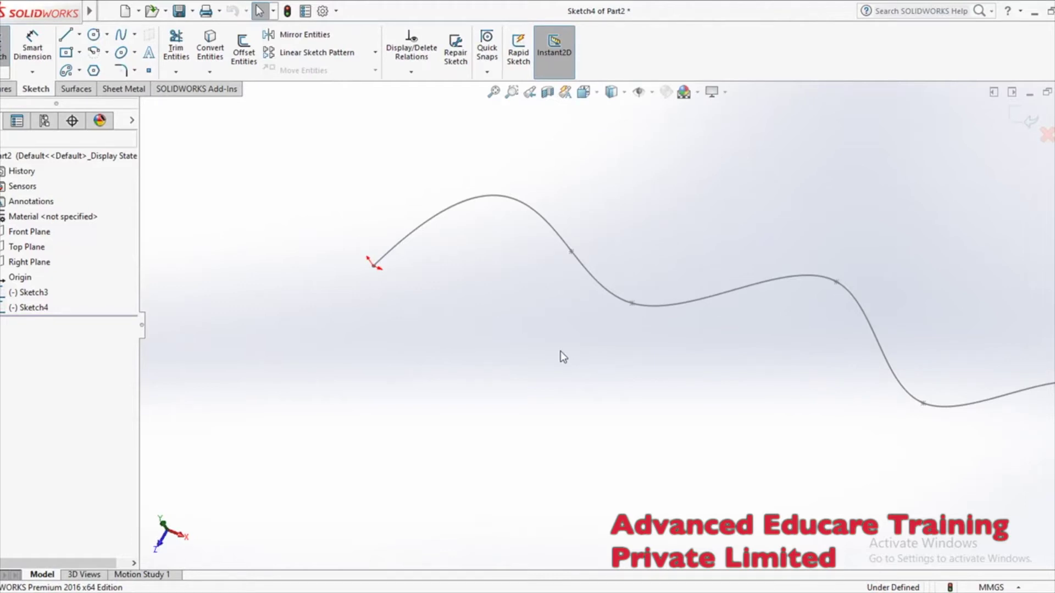
pyautogui.click(4, 49)
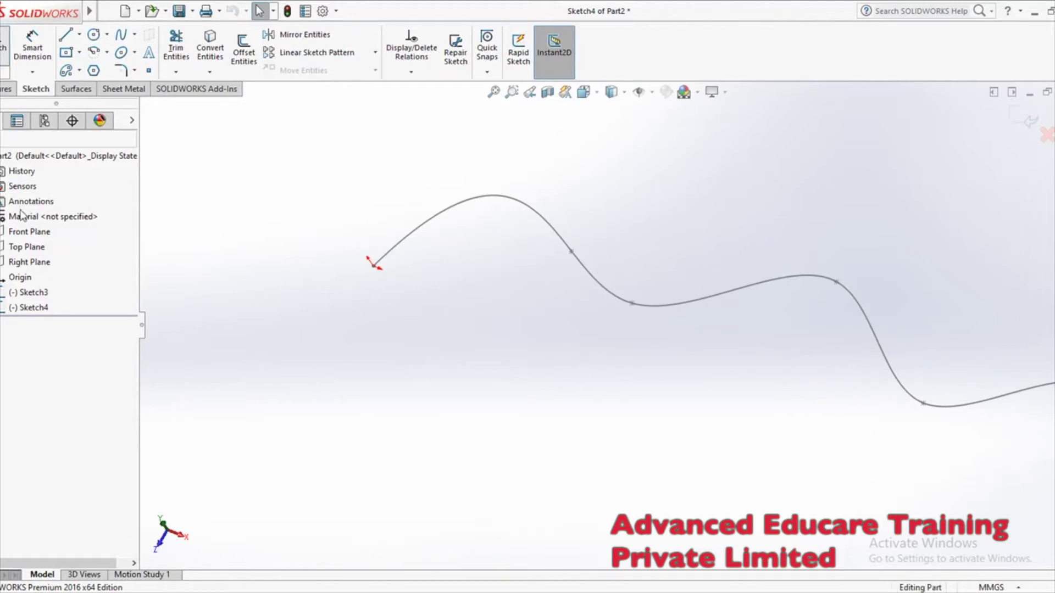
pyautogui.rightClick(31, 292)
pyautogui.click(61, 367)
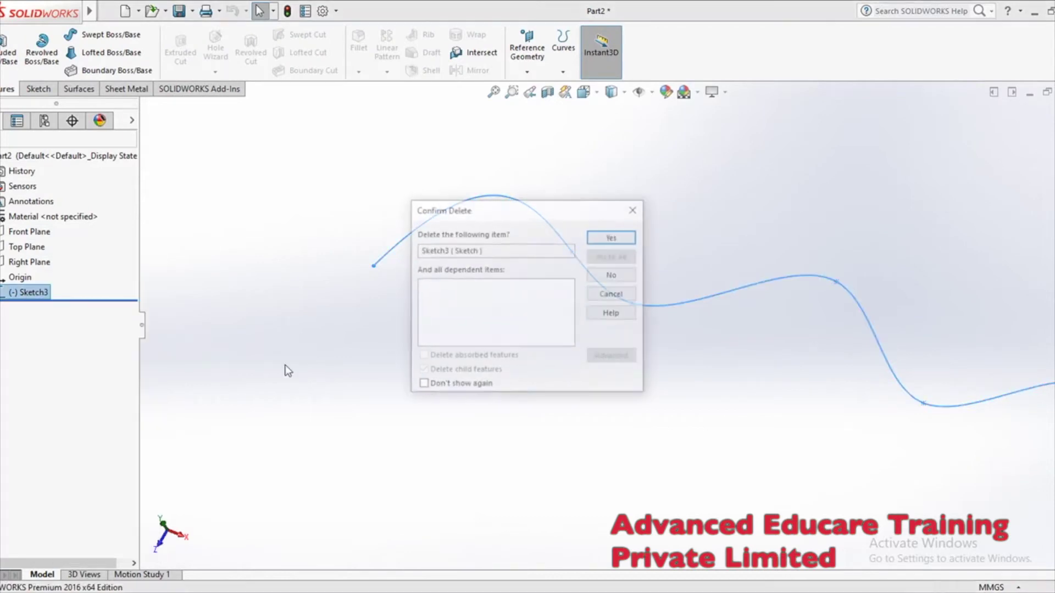
pyautogui.click(610, 238)
# - Start a new sketch on the Top Plane
pyautogui.click(17, 248)
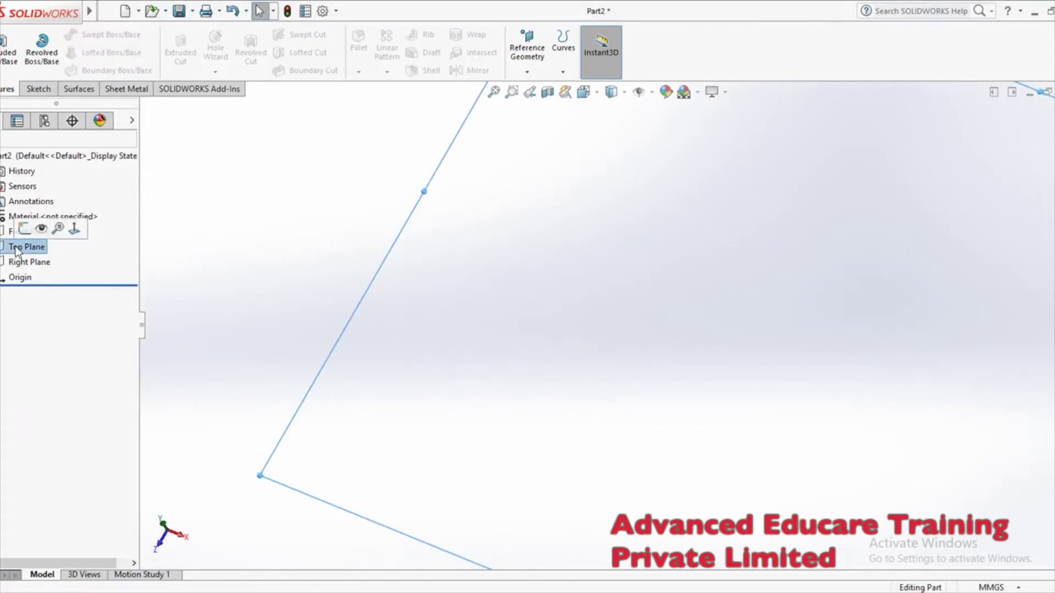
pyautogui.click(35, 89)
pyautogui.click(3, 48)
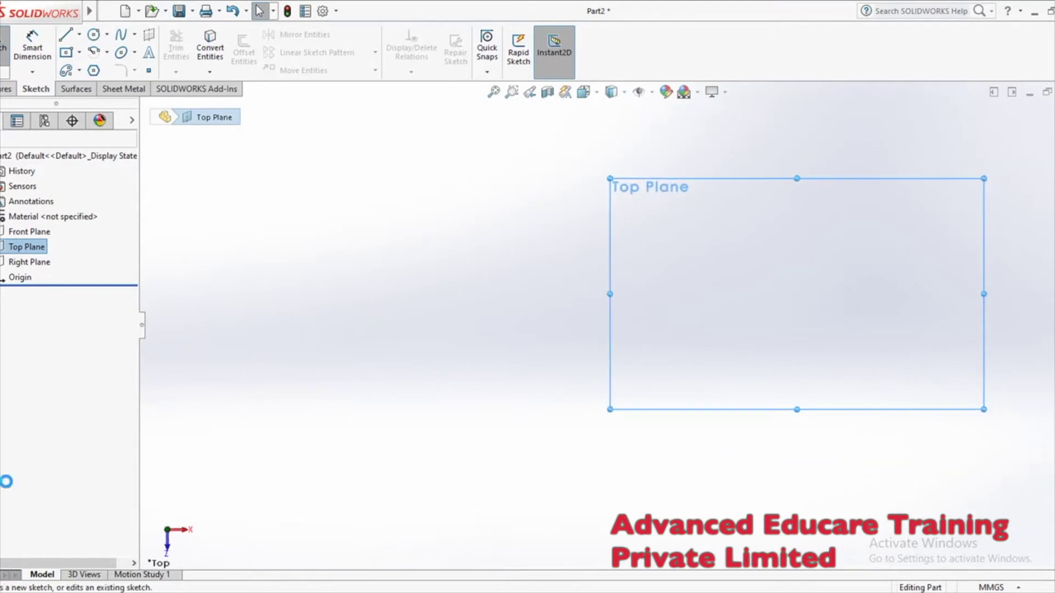
# - Sketch a wavy eight-point open spline about 305 mm long, running left to right above the origin
pyautogui.click(121, 34)
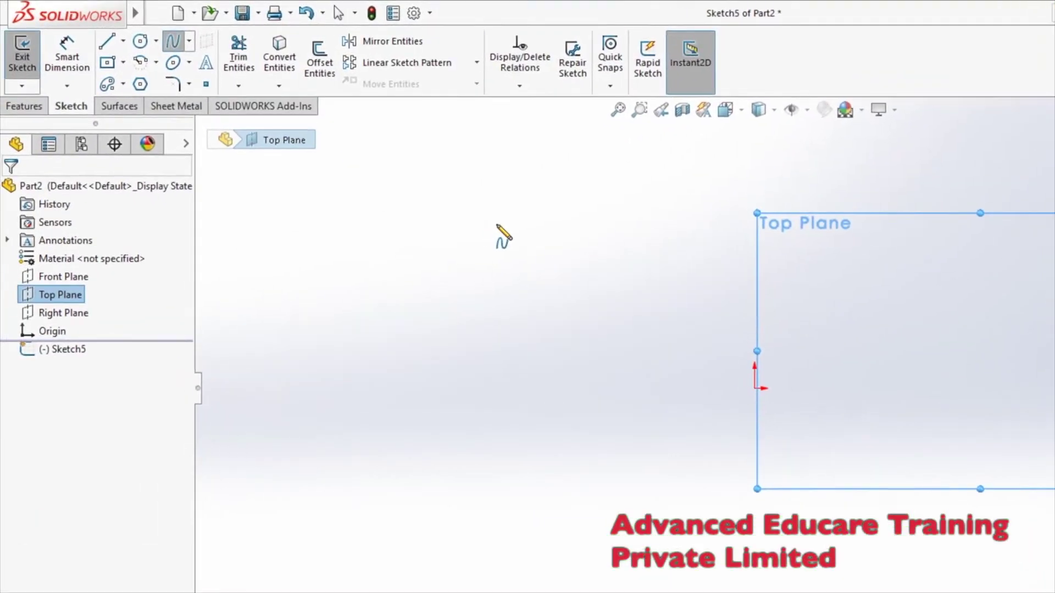
pyautogui.click(498, 223)
pyautogui.click(569, 192)
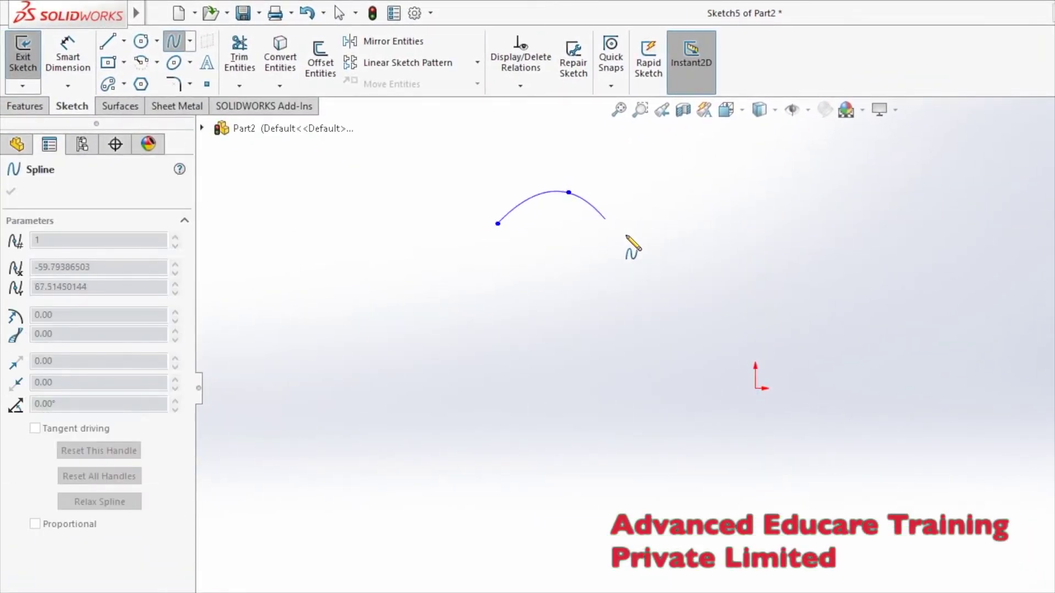
pyautogui.click(636, 240)
pyautogui.click(756, 215)
pyautogui.click(866, 256)
pyautogui.click(1015, 224)
pyautogui.click(1054, 252)
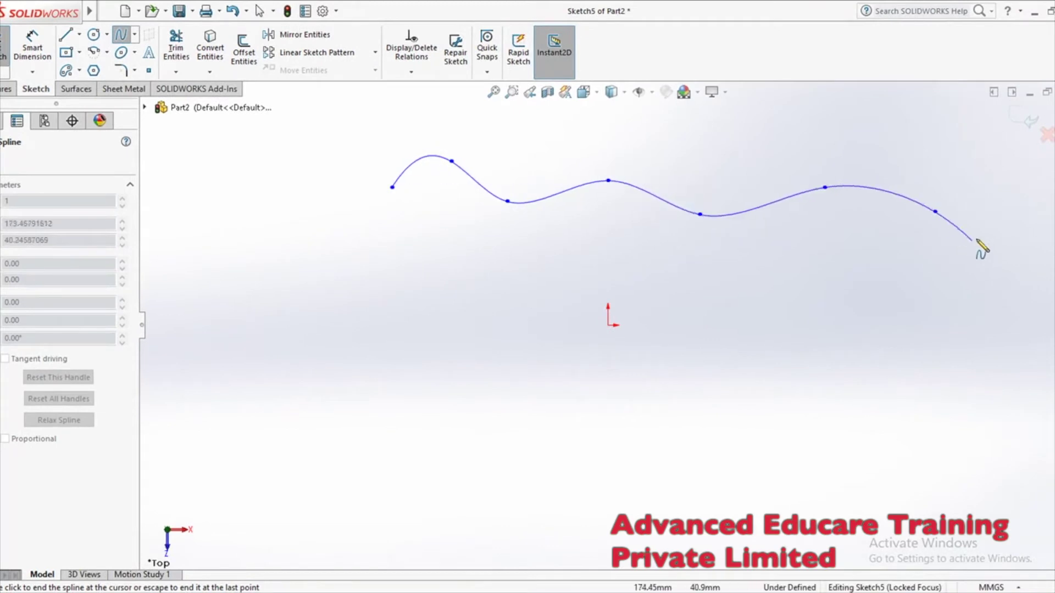
pyautogui.click(980, 236)
pyautogui.rightClick(1017, 230)
pyautogui.click(989, 233)
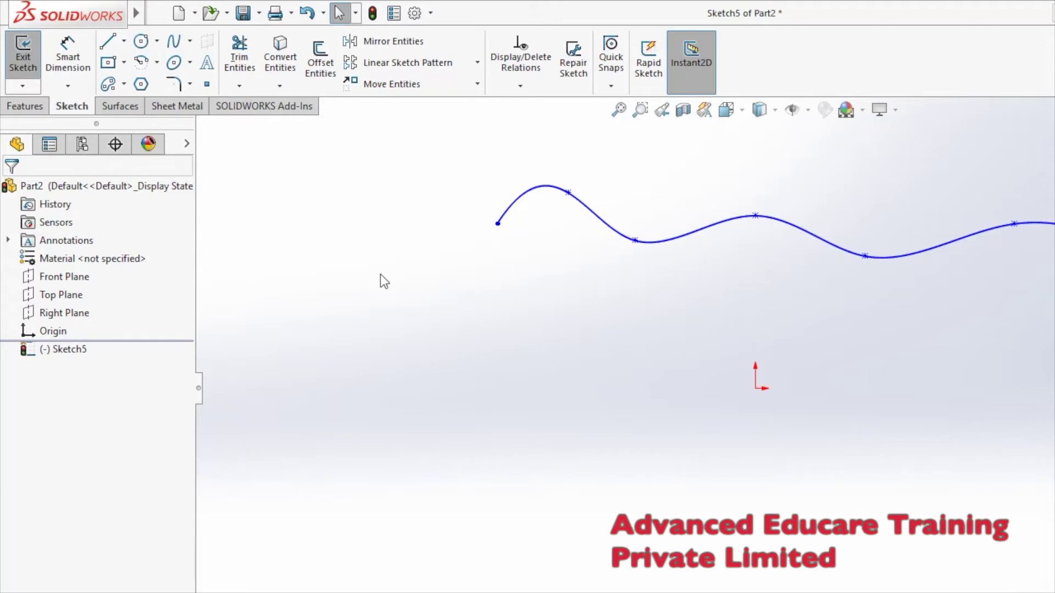
# - Exit the spline sketch and clear the selection
pyautogui.hotkey('alt', 'f')
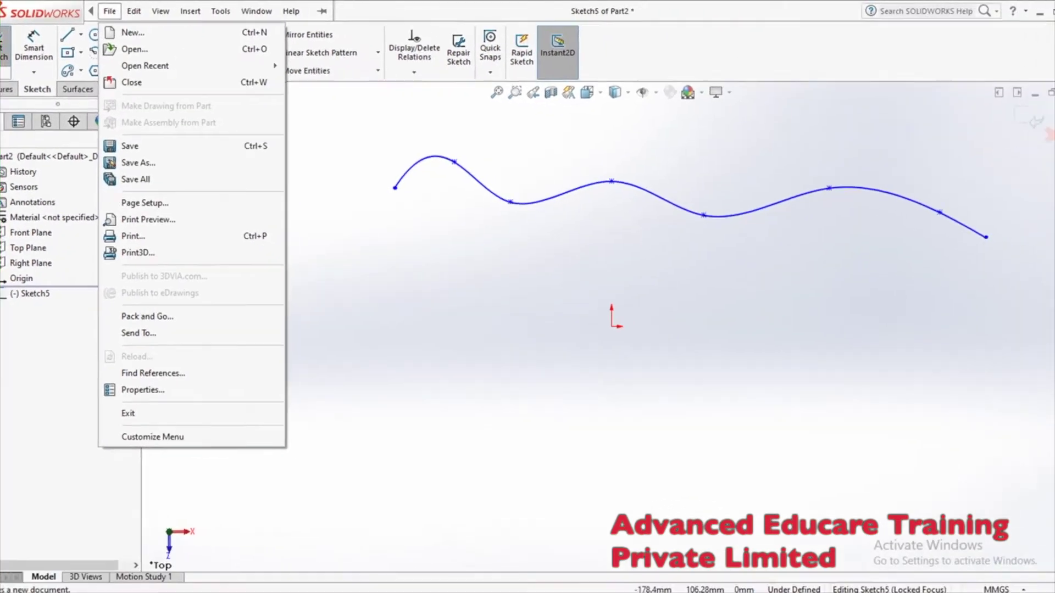
pyautogui.click(3, 51)
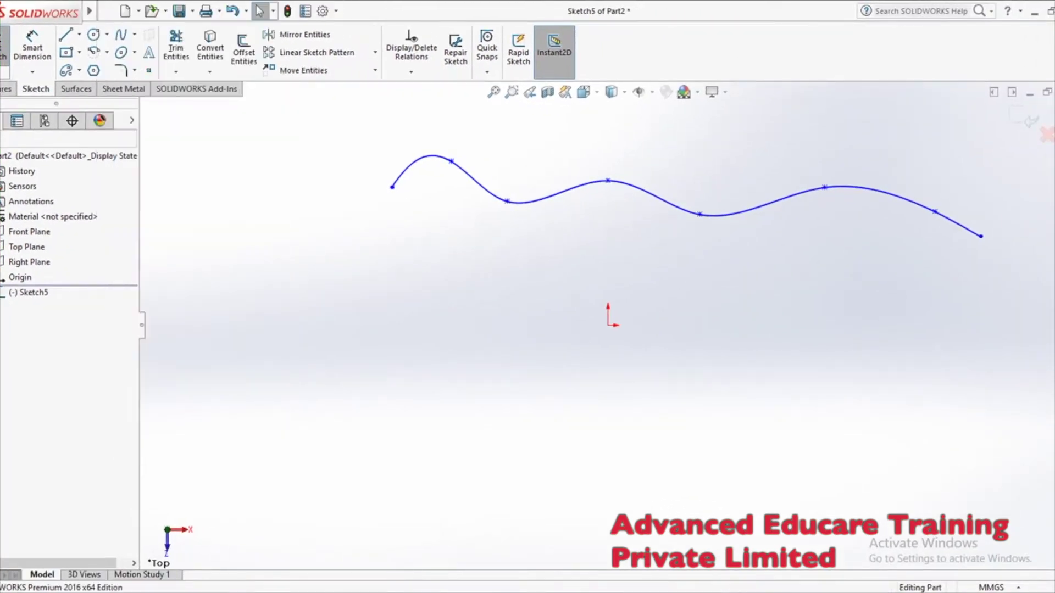
pyautogui.click(275, 220)
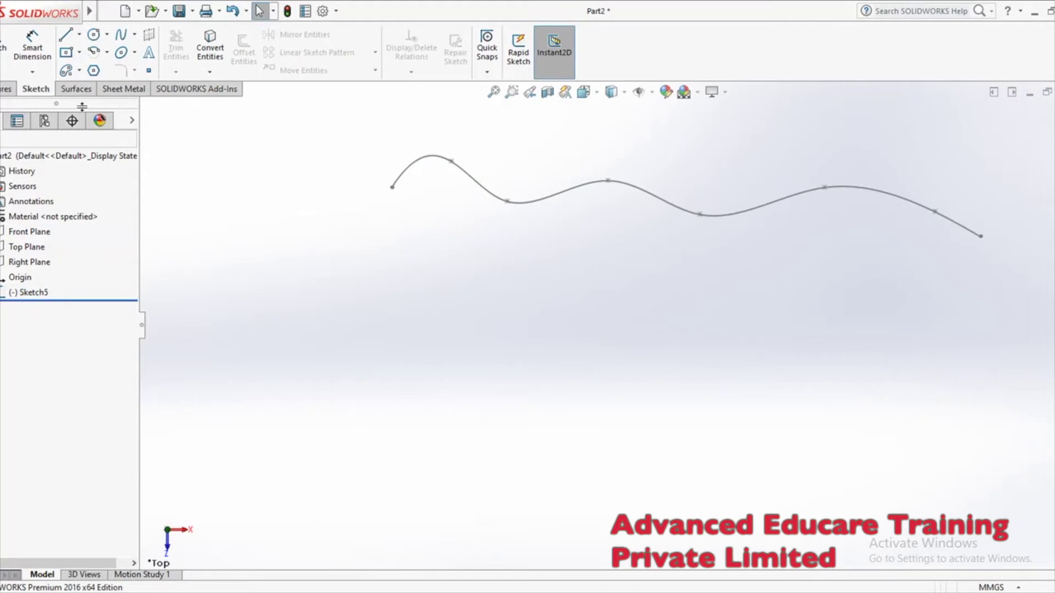
pyautogui.click(110, 11)
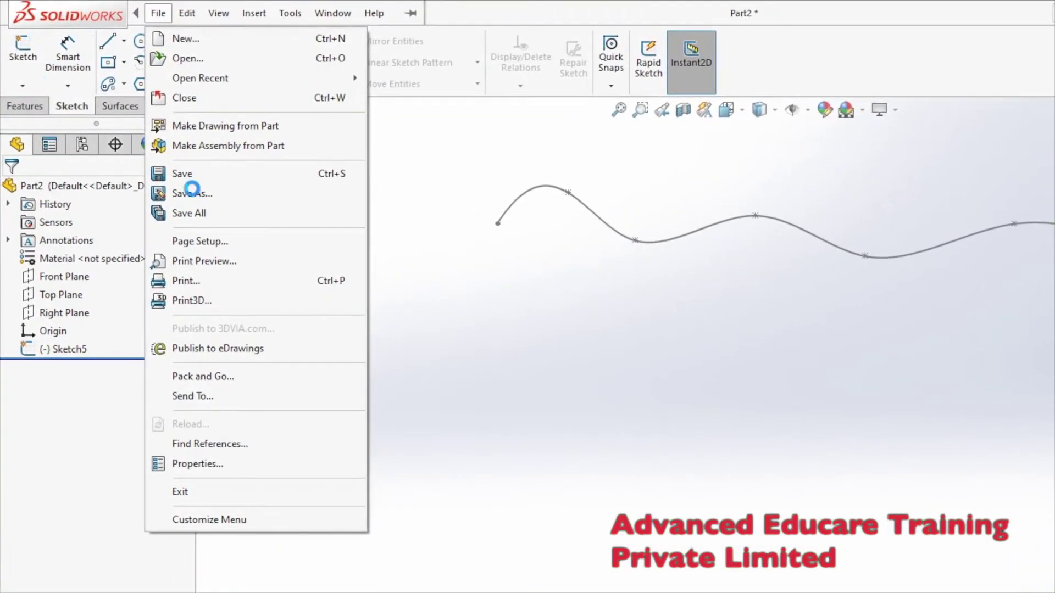
pyautogui.click(739, 440)
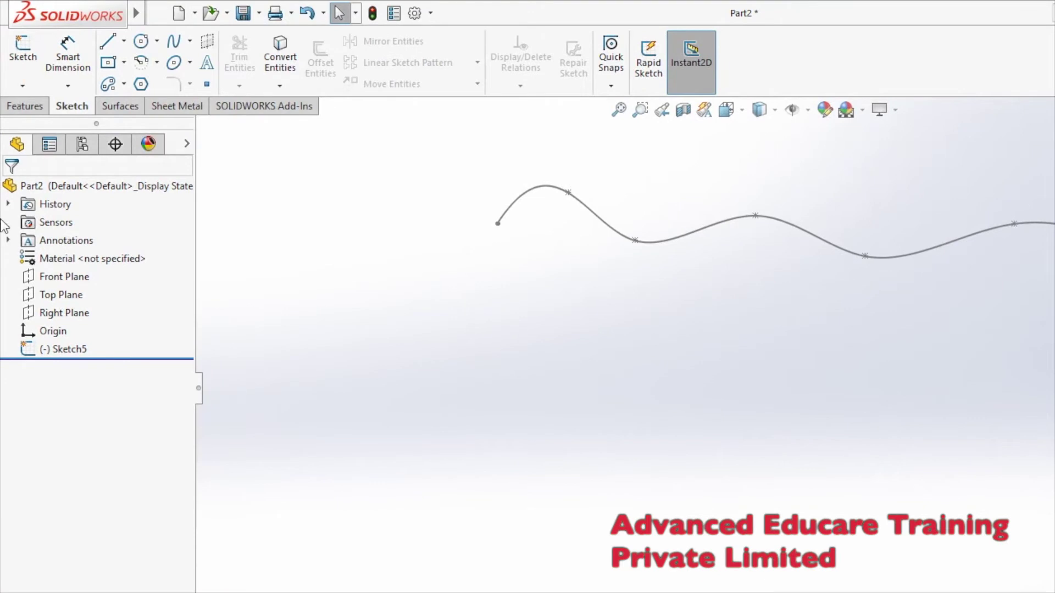
pyautogui.click(32, 107)
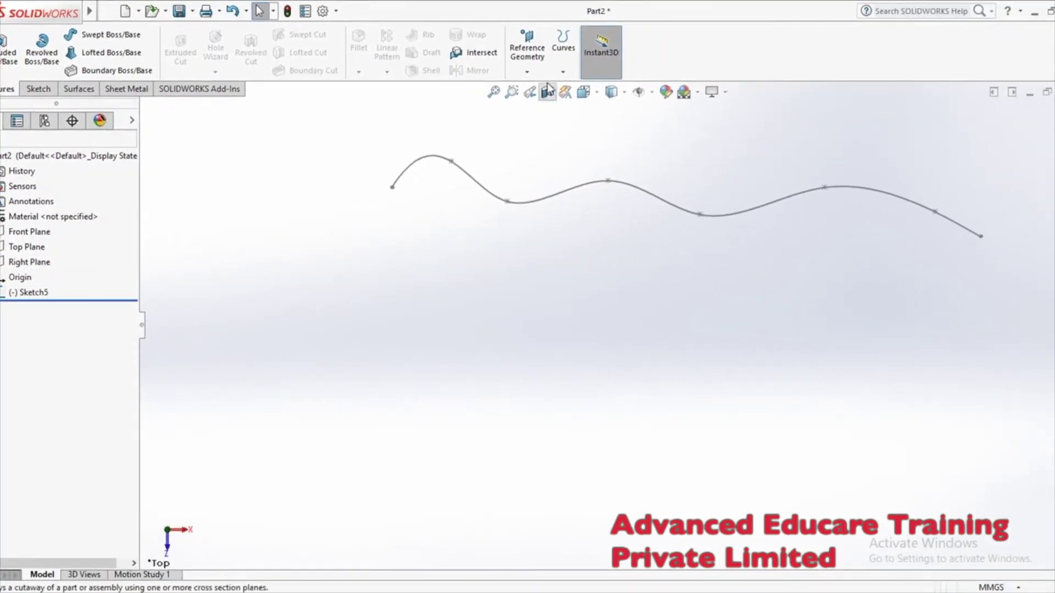
pyautogui.click(530, 65)
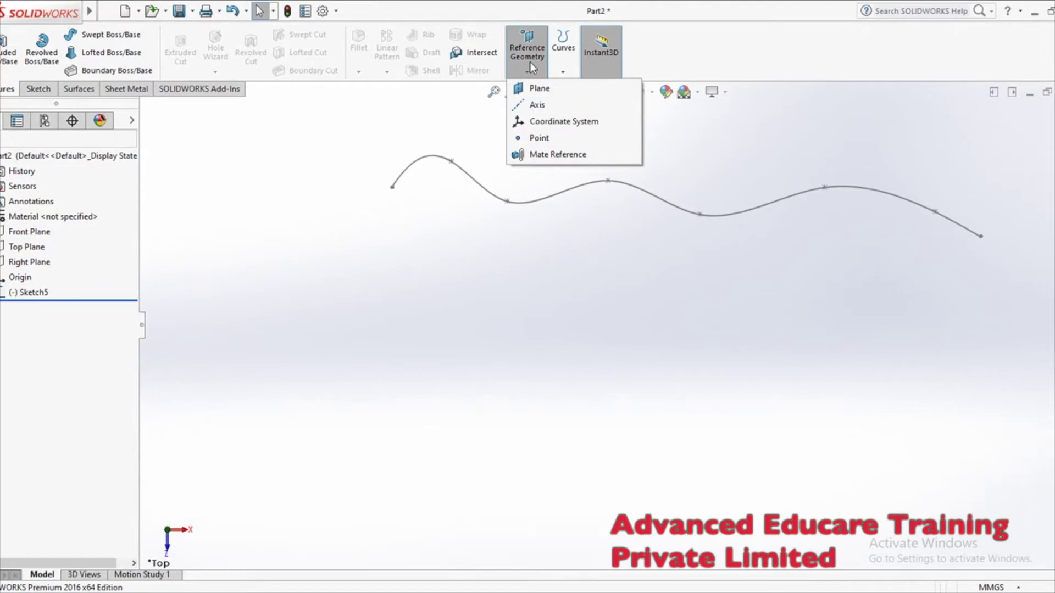
pyautogui.click(539, 89)
pyautogui.click(523, 73)
pyautogui.click(533, 87)
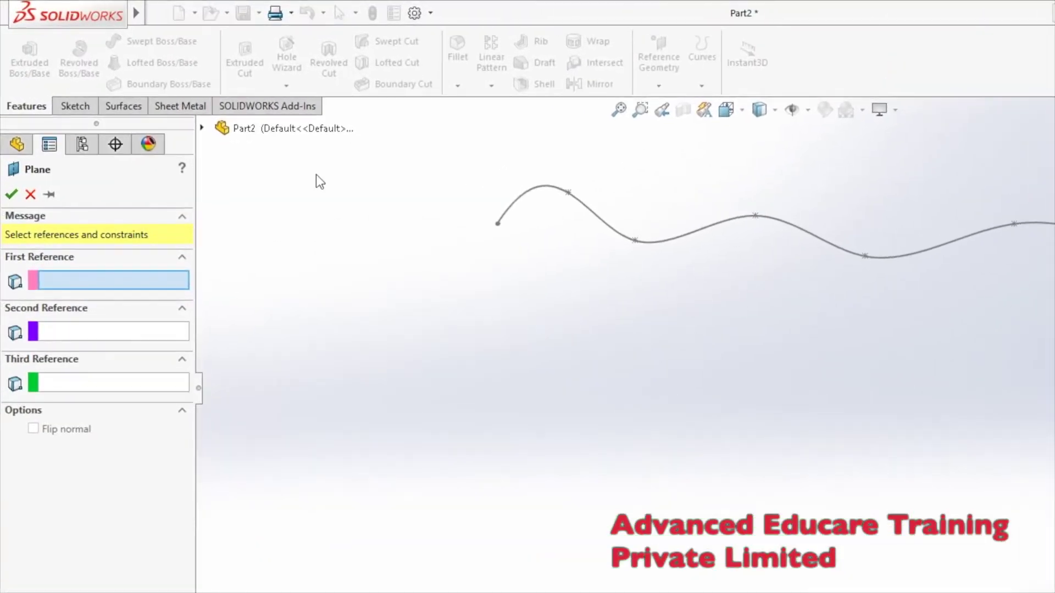
pyautogui.click(30, 195)
# - Define a reference plane from the Front Plane with an offset distance of 50 mm
pyautogui.click(527, 55)
pyautogui.click(541, 86)
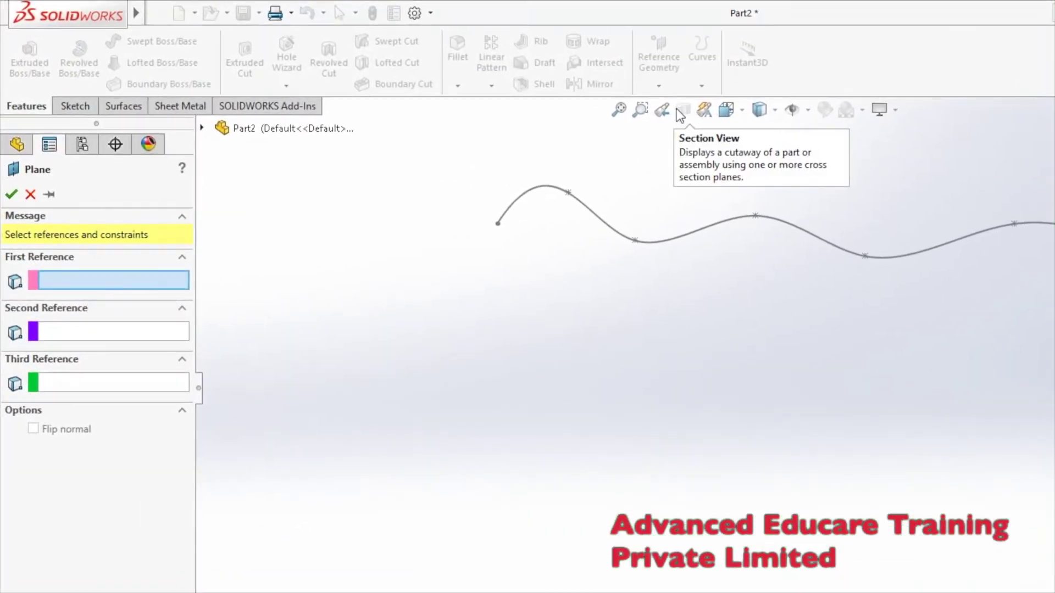
pyautogui.click(202, 128)
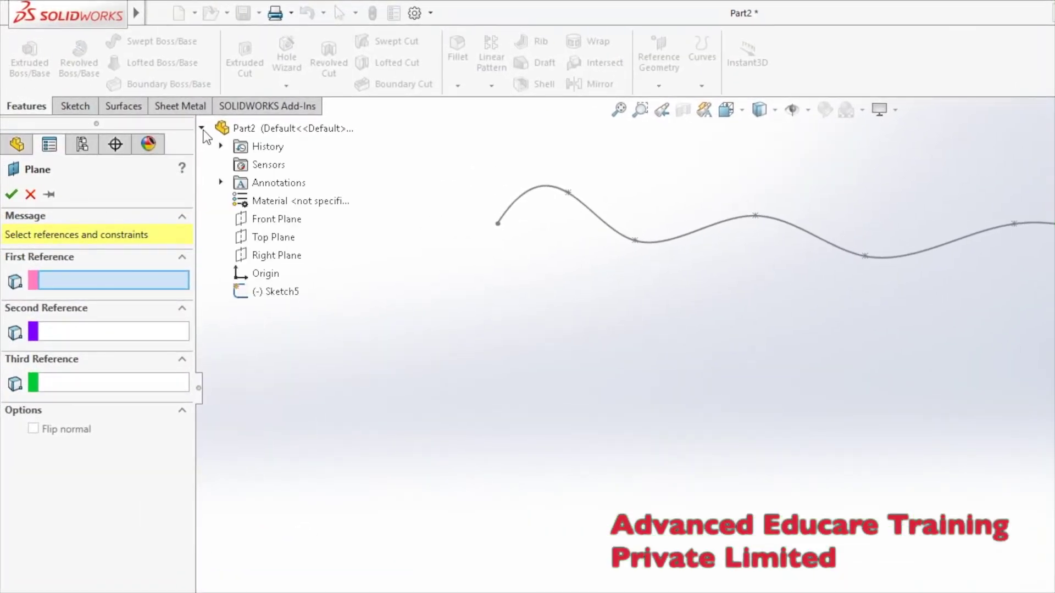
pyautogui.click(274, 221)
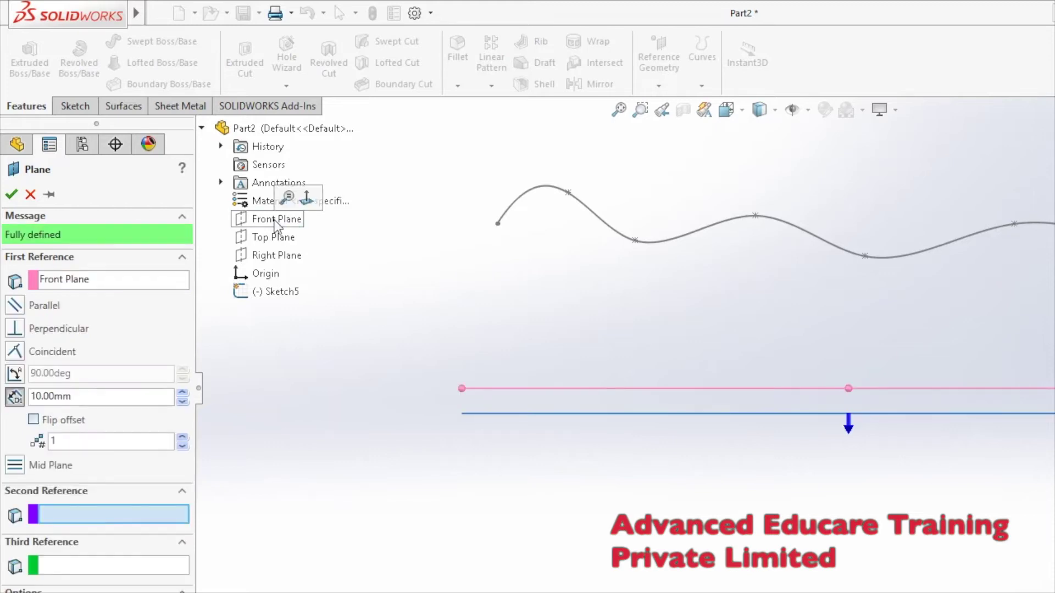
pyautogui.click(181, 393)
pyautogui.click(181, 394)
pyautogui.click(182, 393)
pyautogui.click(181, 393)
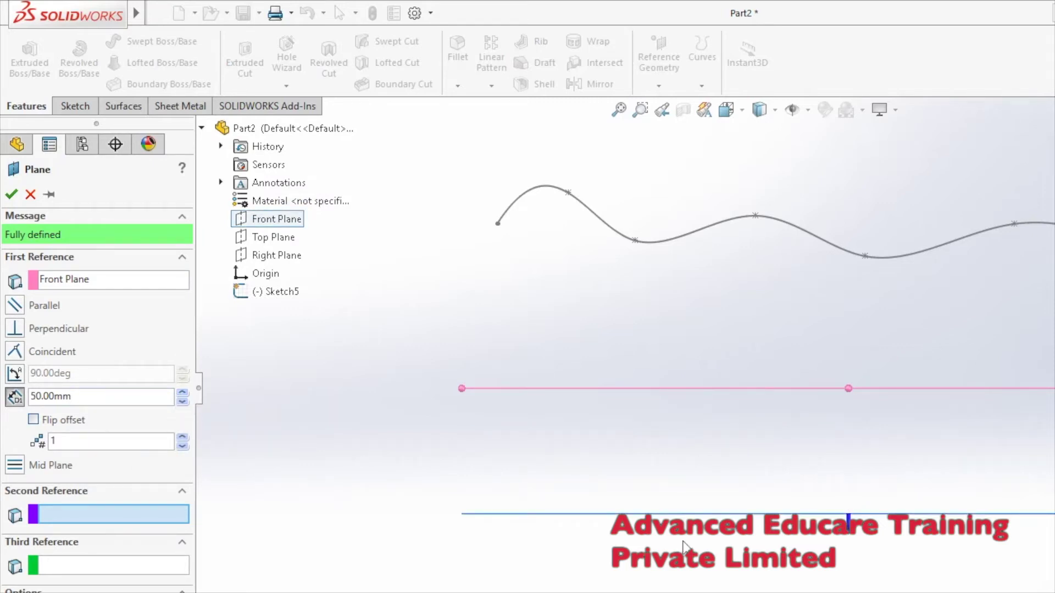
# - Flip the plane offset to the spline's side, set the number of planes to 3, and create them
pyautogui.click(34, 421)
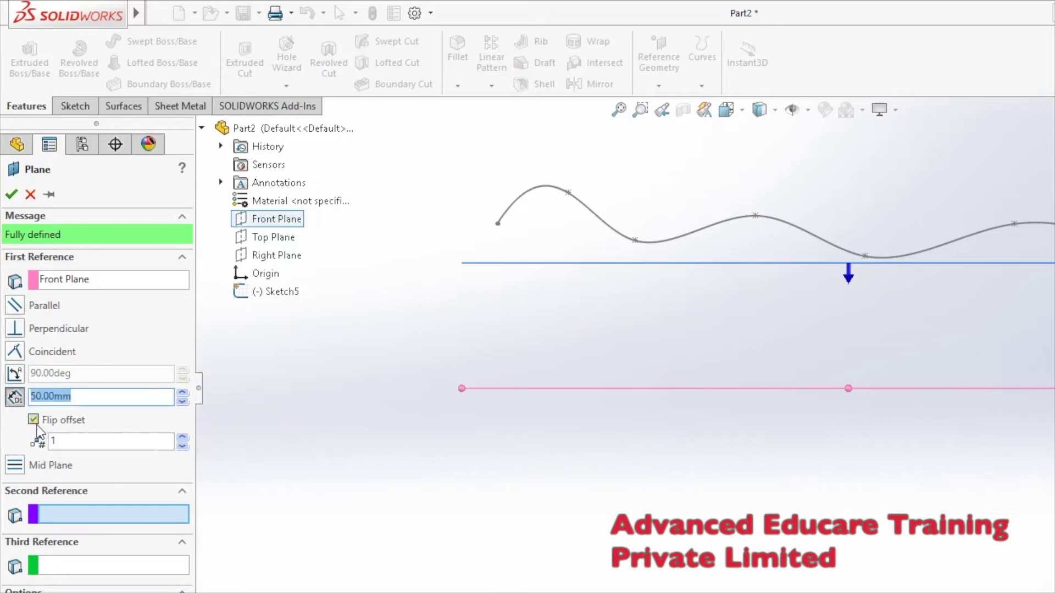
pyautogui.click(182, 438)
pyautogui.click(182, 438)
pyautogui.press('f')
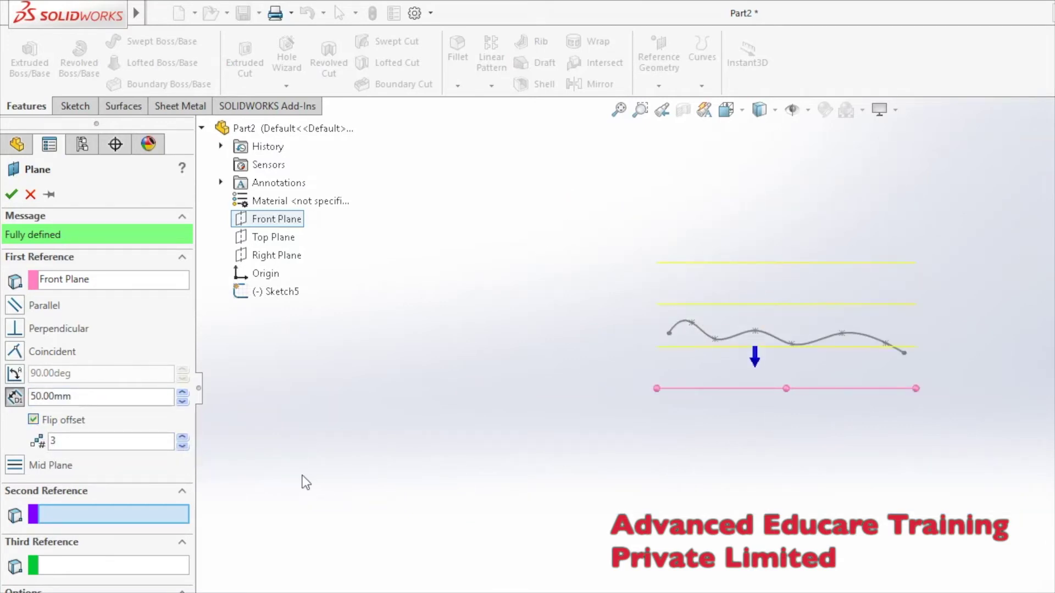
pyautogui.click(11, 194)
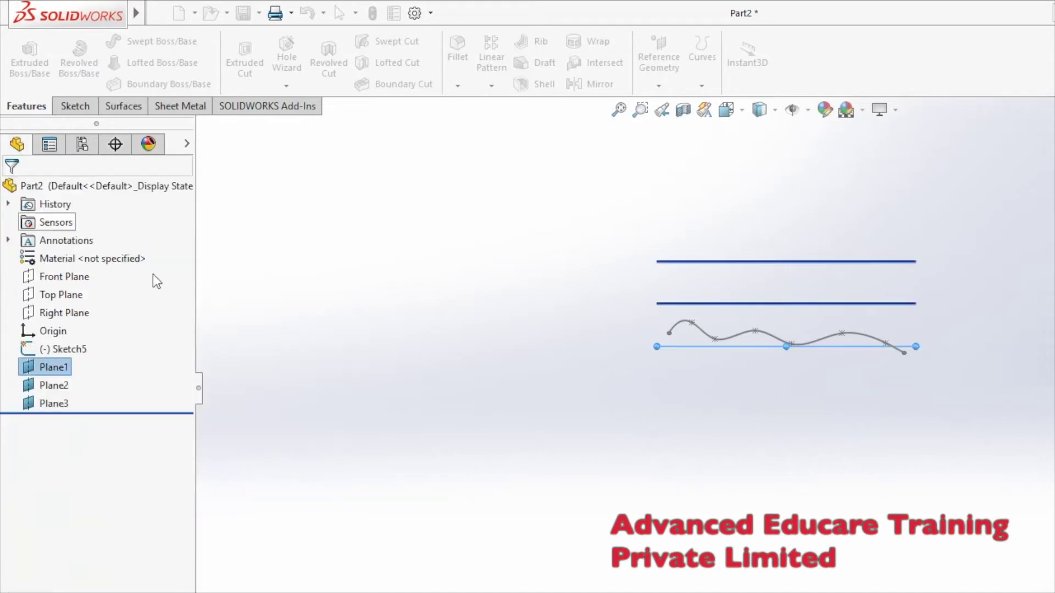
# - Examine the three offset planes one by one and from several angles in relation to the spline
pyautogui.click(506, 428)
pyautogui.hotkey('ctrl', '7')
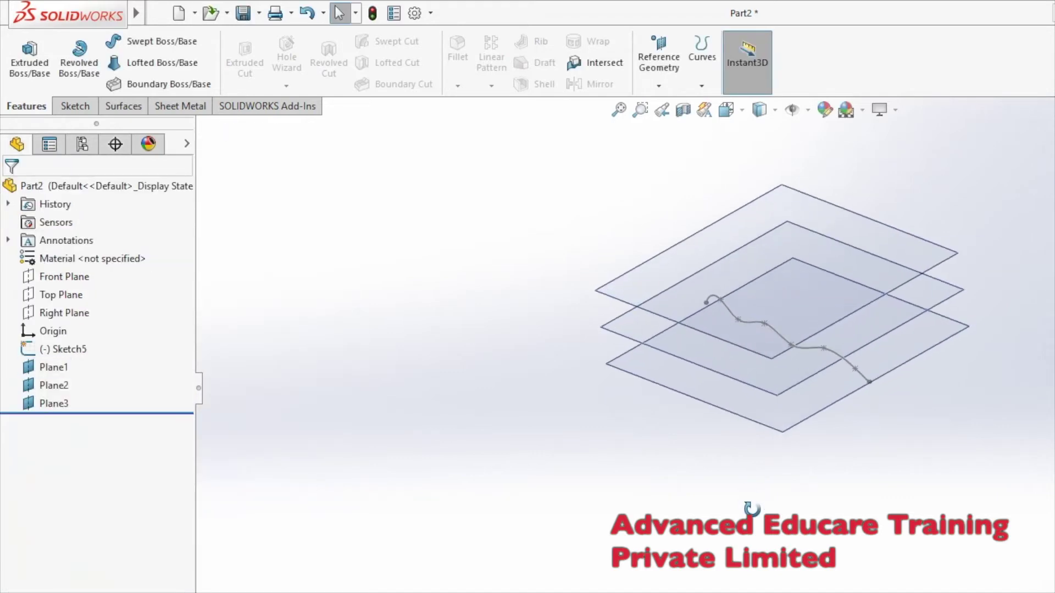
pyautogui.click(53, 367)
pyautogui.click(50, 386)
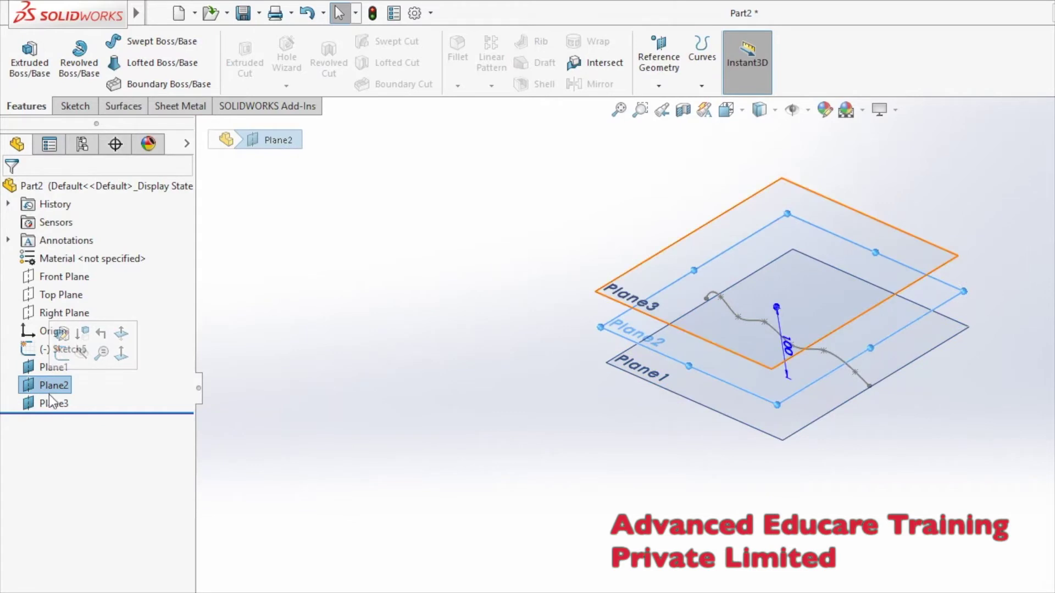
pyautogui.click(49, 402)
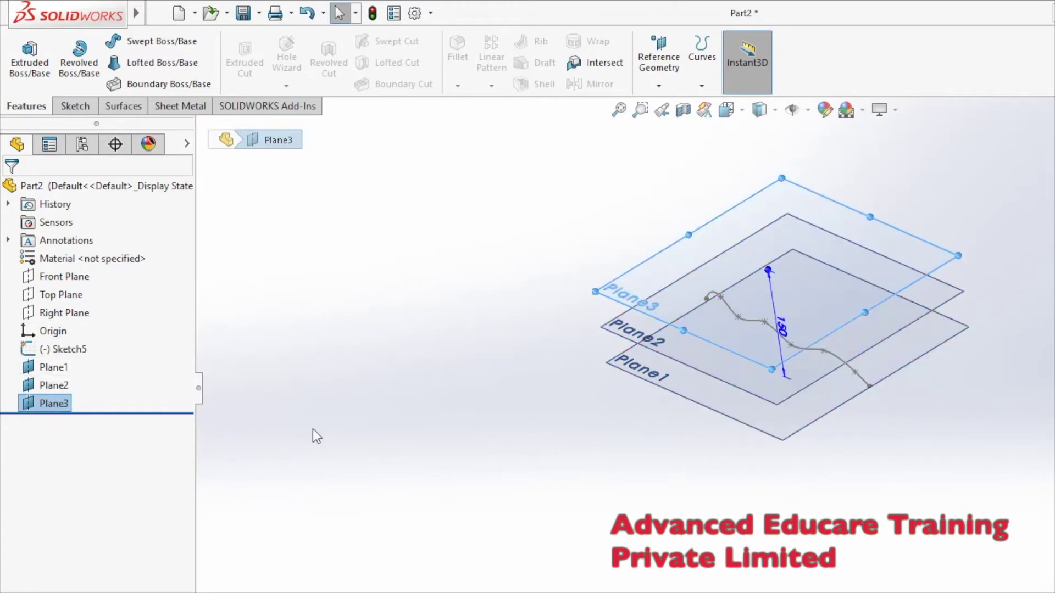
pyautogui.click(313, 452)
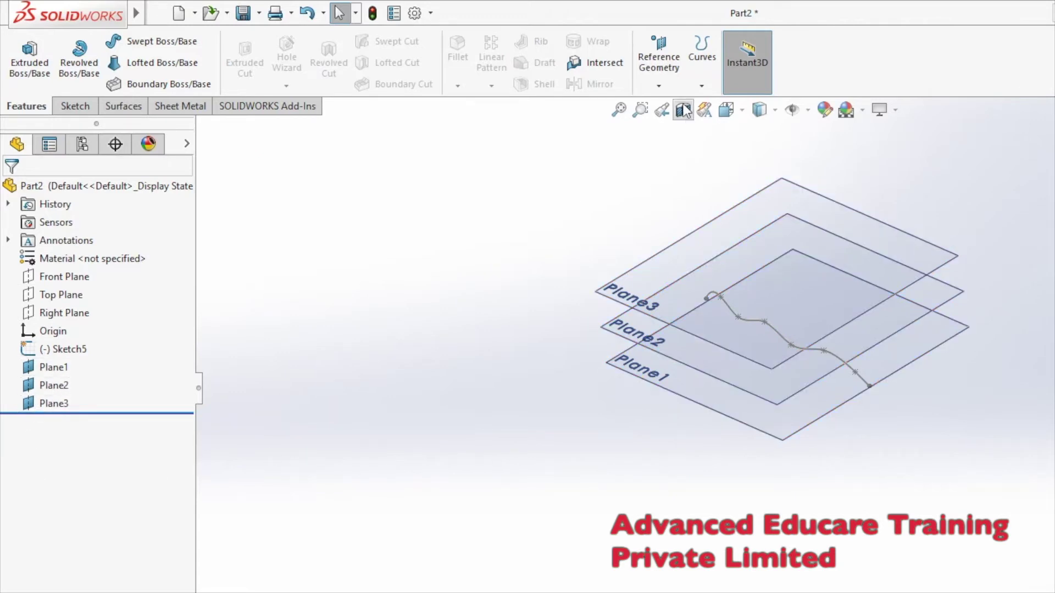
pyautogui.click(667, 80)
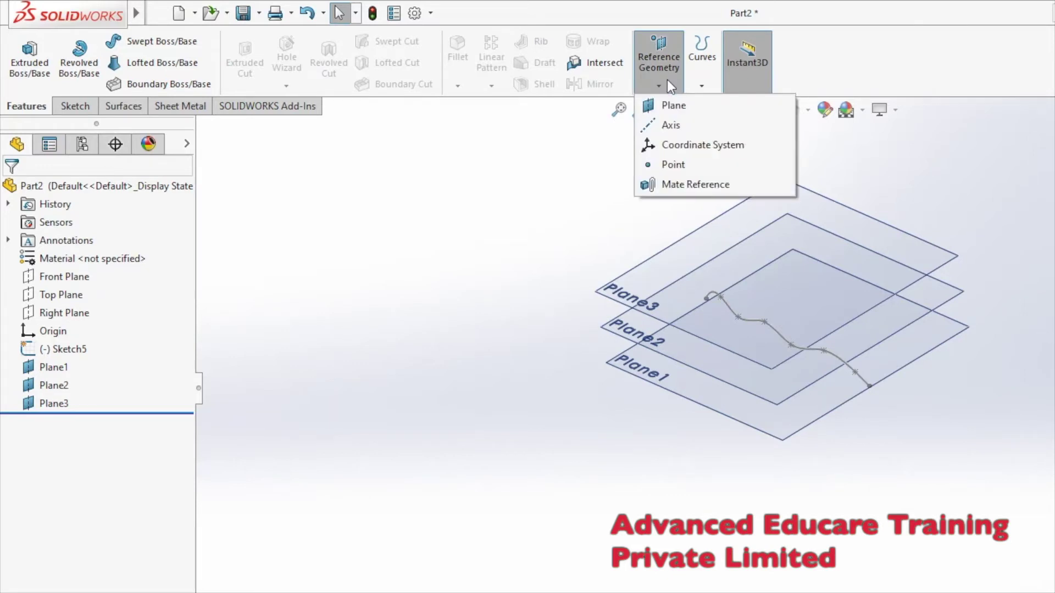
pyautogui.click(575, 227)
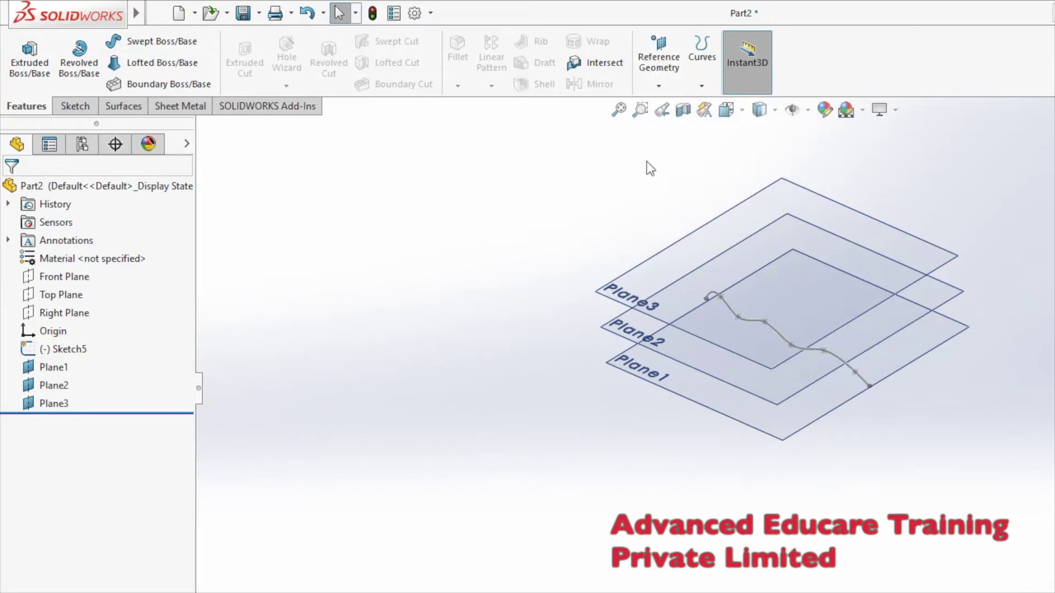
pyautogui.click(731, 316)
pyautogui.moveTo(731, 316)
pyautogui.mouseDown(button='middle')
pyautogui.moveTo(558, 390)
pyautogui.moveTo(657, 364)
pyautogui.moveTo(701, 335)
pyautogui.moveTo(620, 430)
pyautogui.mouseUp(button='middle')
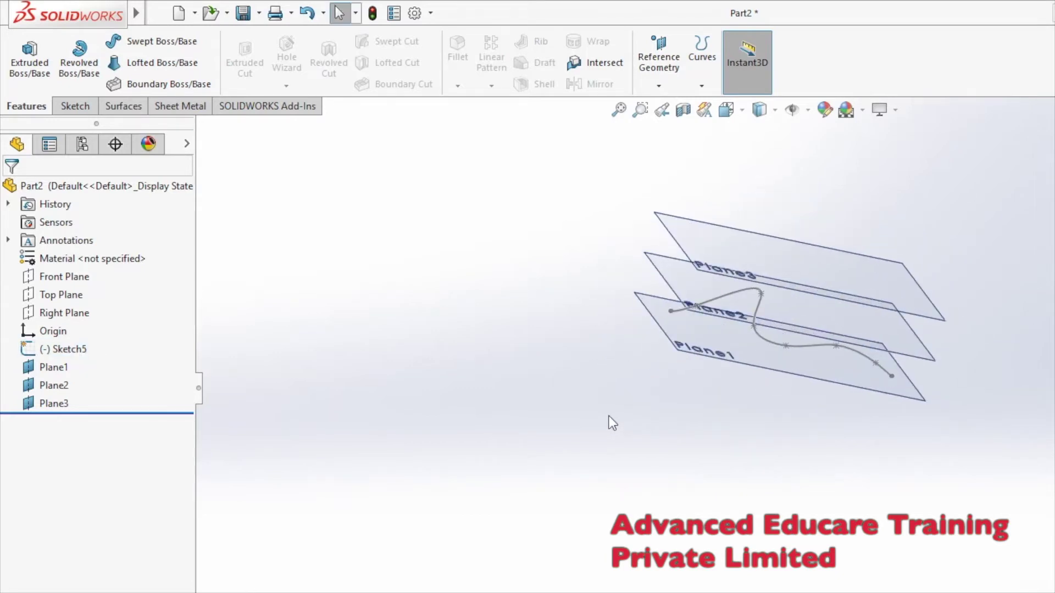
pyautogui.hotkey('ctrl', '7')
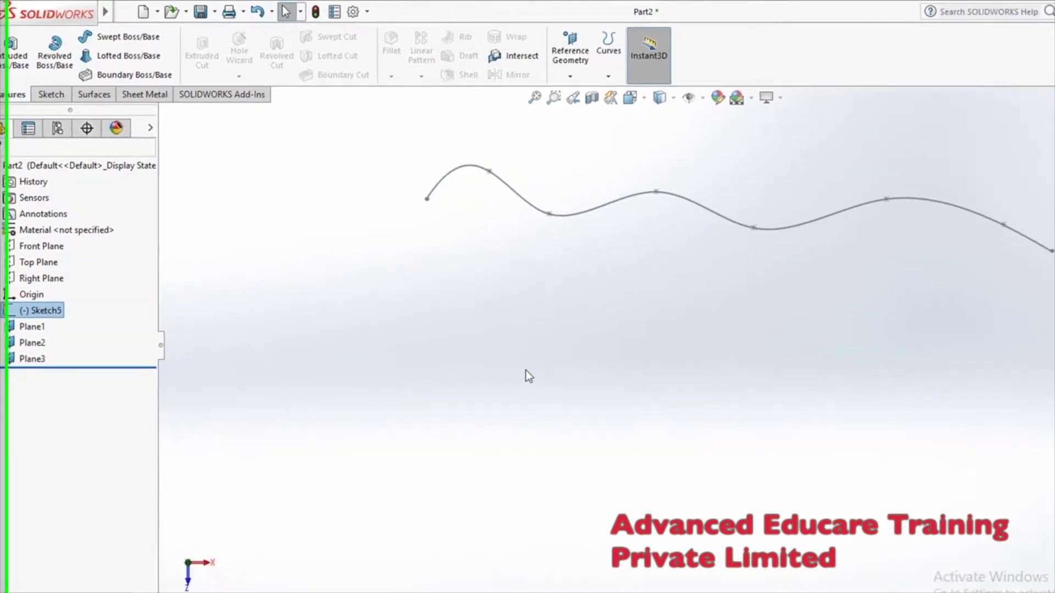
# - Create a reference plane perpendicular to the spline, using the spline and its start point as references
pyautogui.click(527, 71)
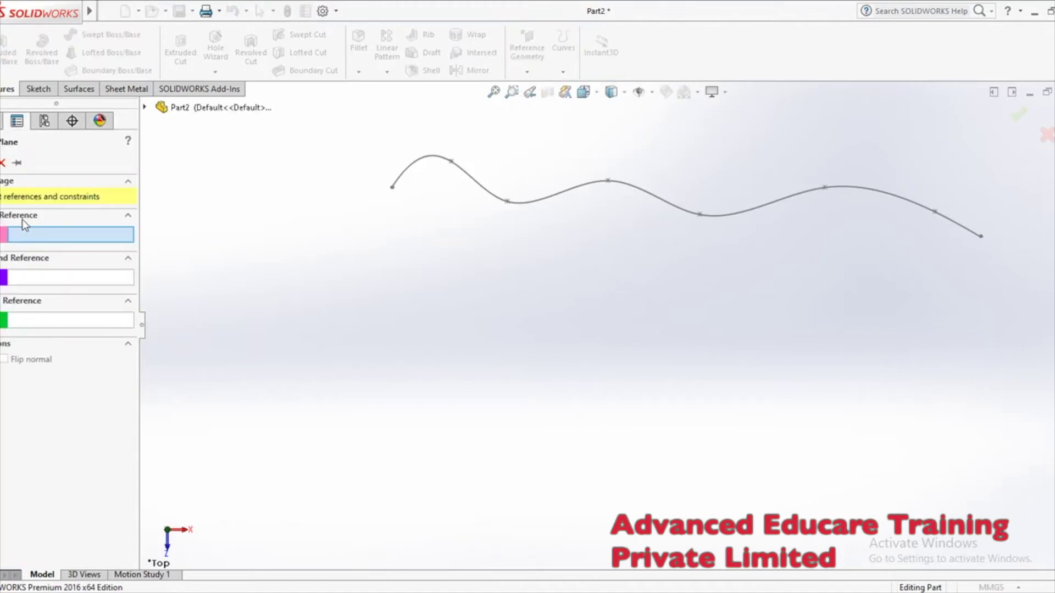
pyautogui.click(438, 165)
pyautogui.moveTo(476, 312); pyautogui.dragTo(544, 394, button='middle')
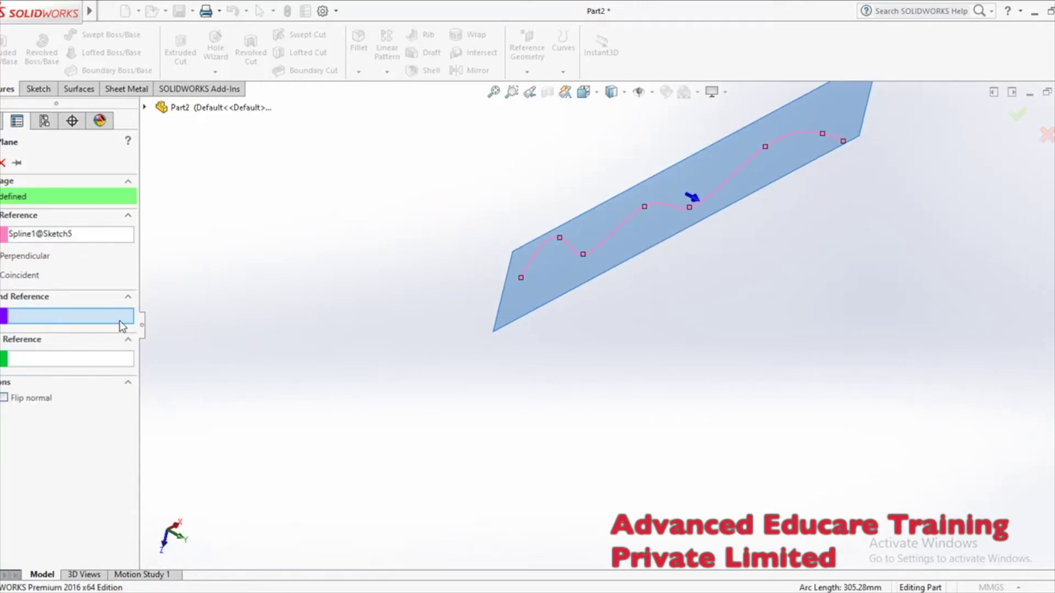
pyautogui.scroll(-3, 481, 296)
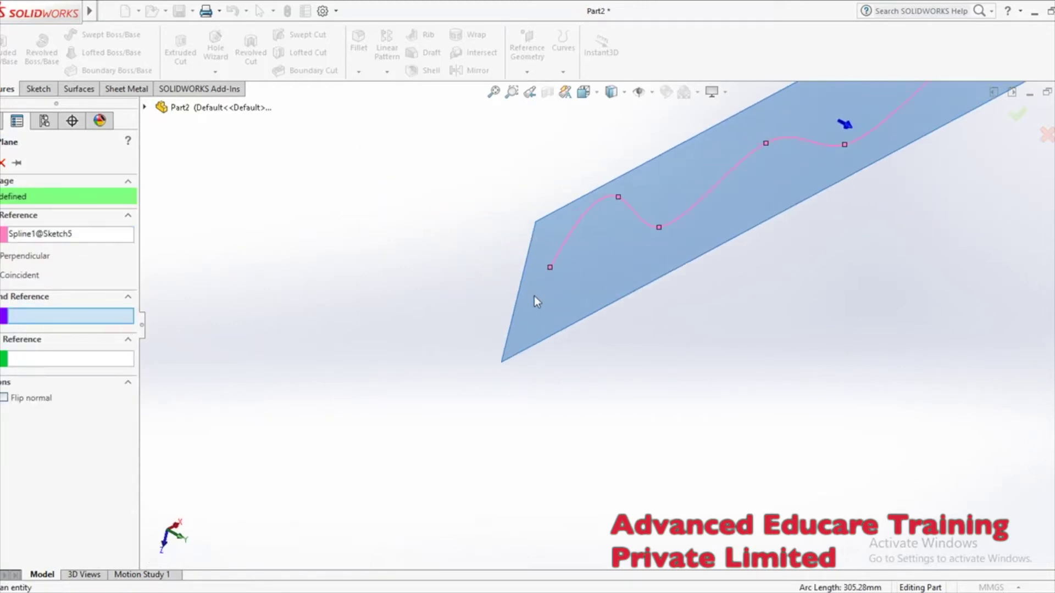
pyautogui.click(550, 268)
pyautogui.moveTo(552, 269)
pyautogui.mouseDown(button='middle')
pyautogui.moveTo(566, 283)
pyautogui.moveTo(543, 338)
pyautogui.moveTo(487, 179)
pyautogui.moveTo(456, 193)
pyautogui.moveTo(457, 218)
pyautogui.mouseUp(button='middle')
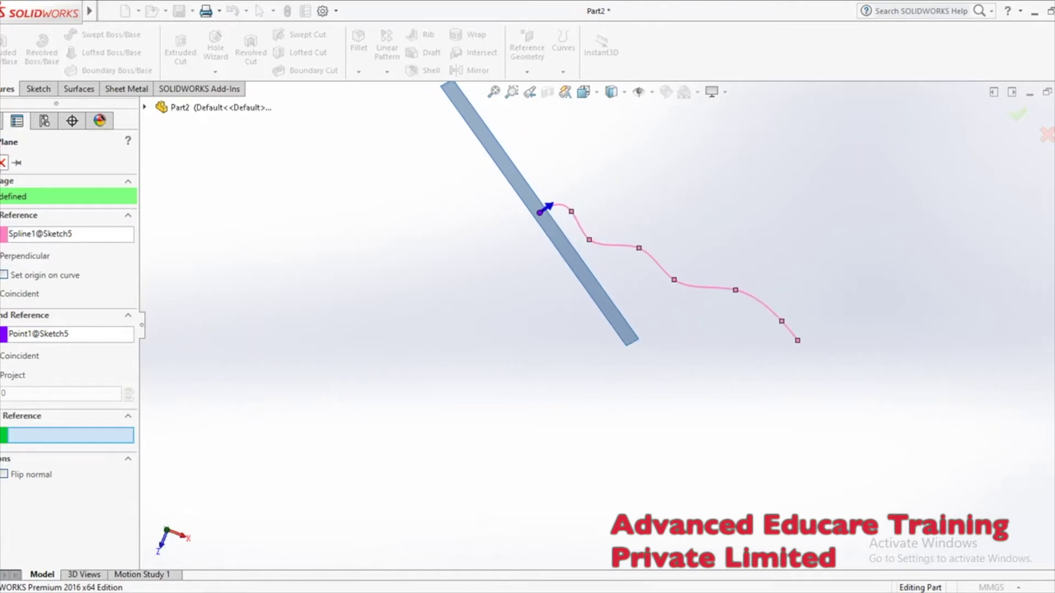
pyautogui.click(0, 164)
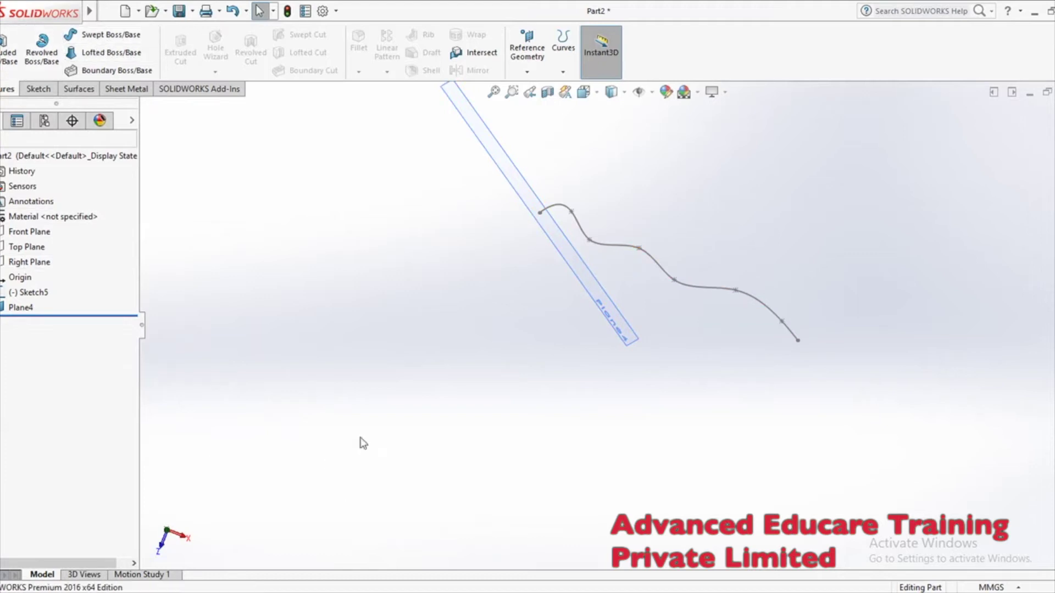
# - Start a sketch on the new plane at the spline's start point
pyautogui.click(22, 308)
pyautogui.click(39, 88)
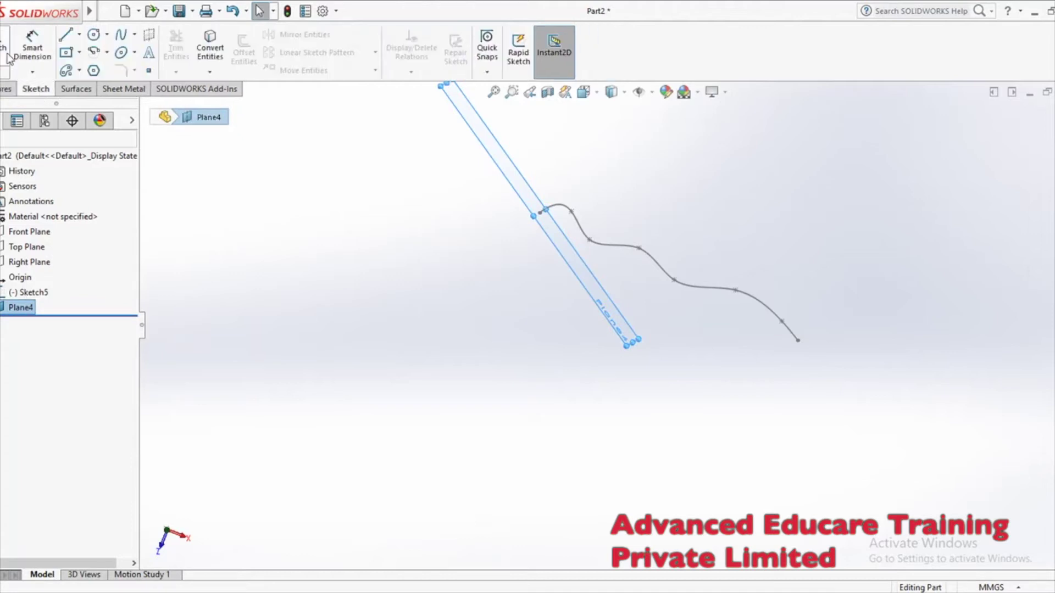
pyautogui.click(7, 55)
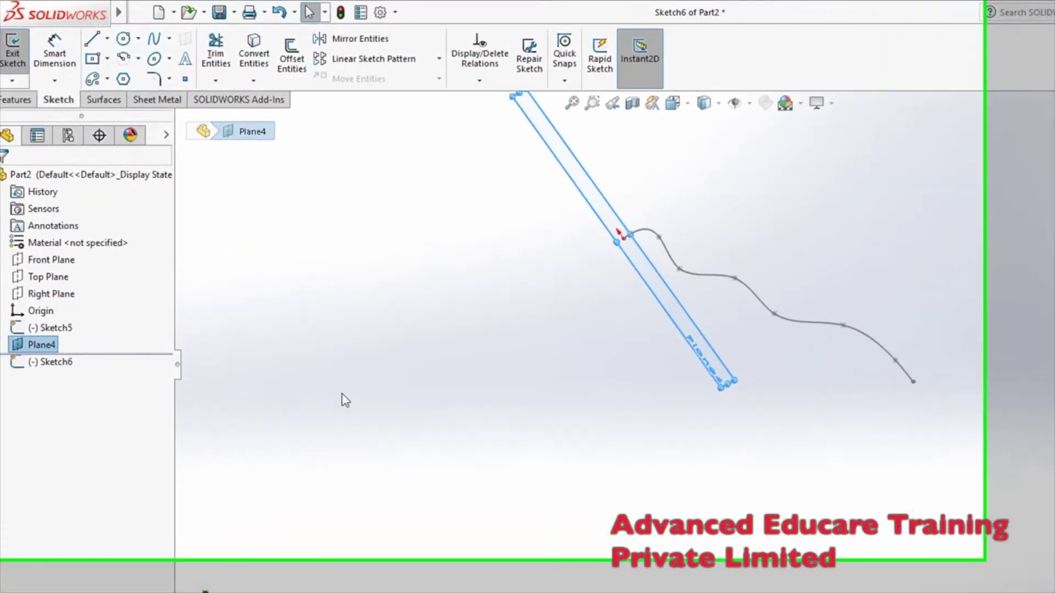
# - Sketch a circle of about 13 mm radius centred on the spline's start point, viewed normal to the perpendicular plane
pyautogui.moveTo(288, 352); pyautogui.dragTo(364, 263, button='middle')
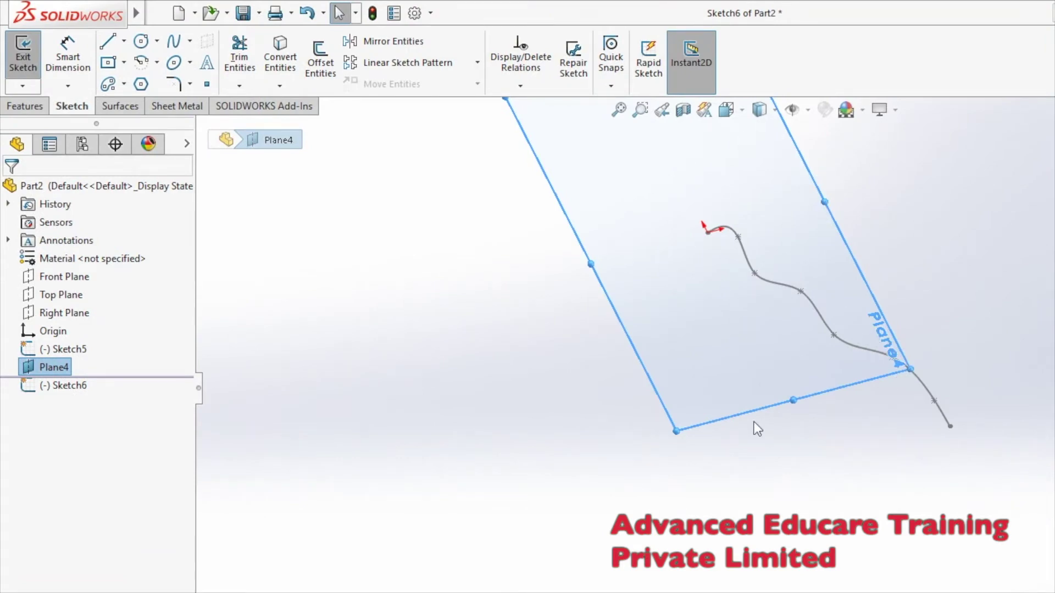
pyautogui.click(740, 110)
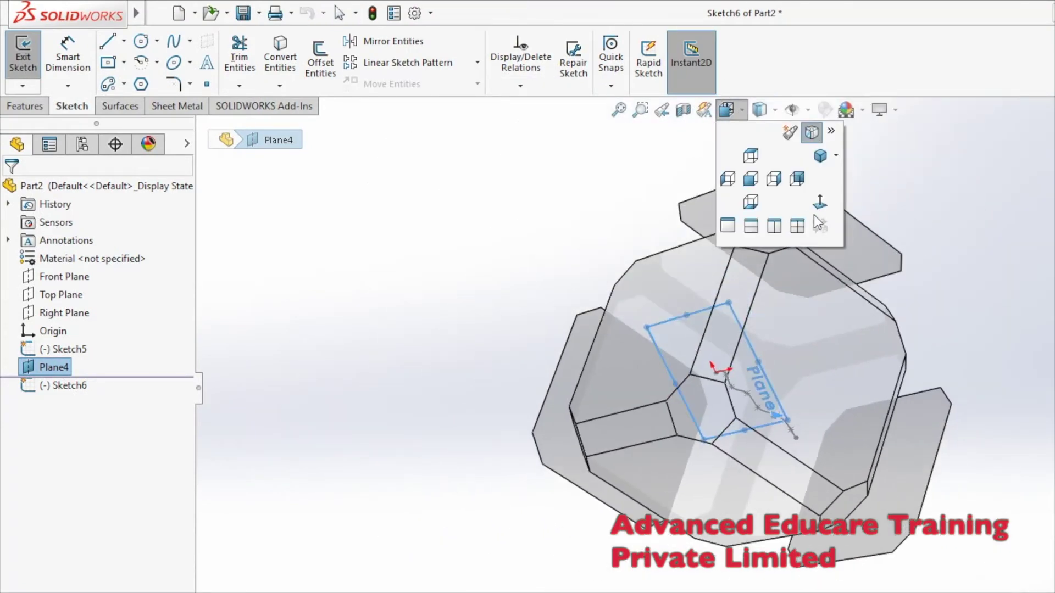
pyautogui.click(823, 208)
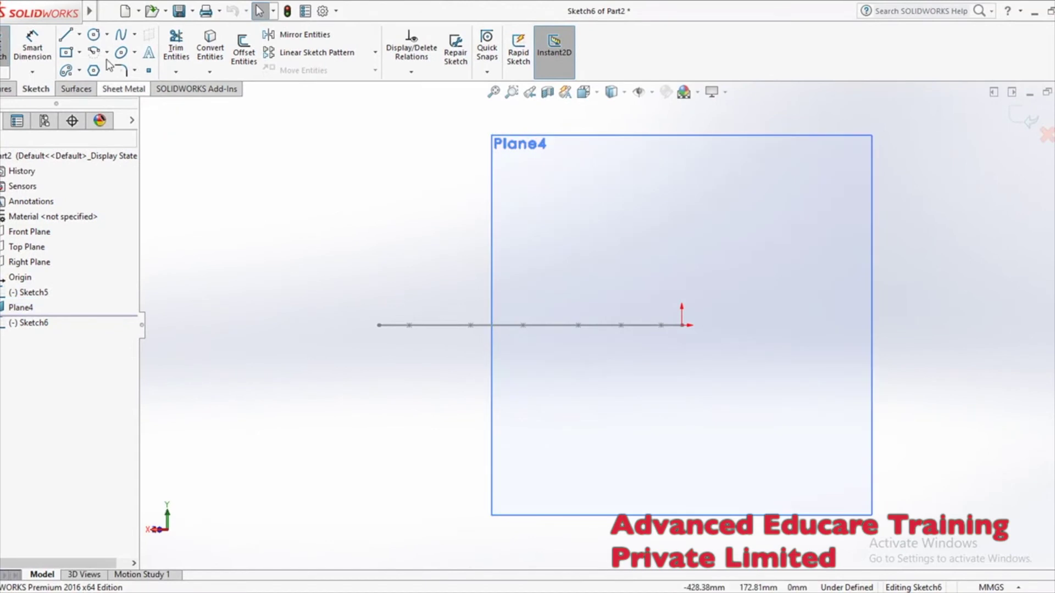
pyautogui.click(93, 37)
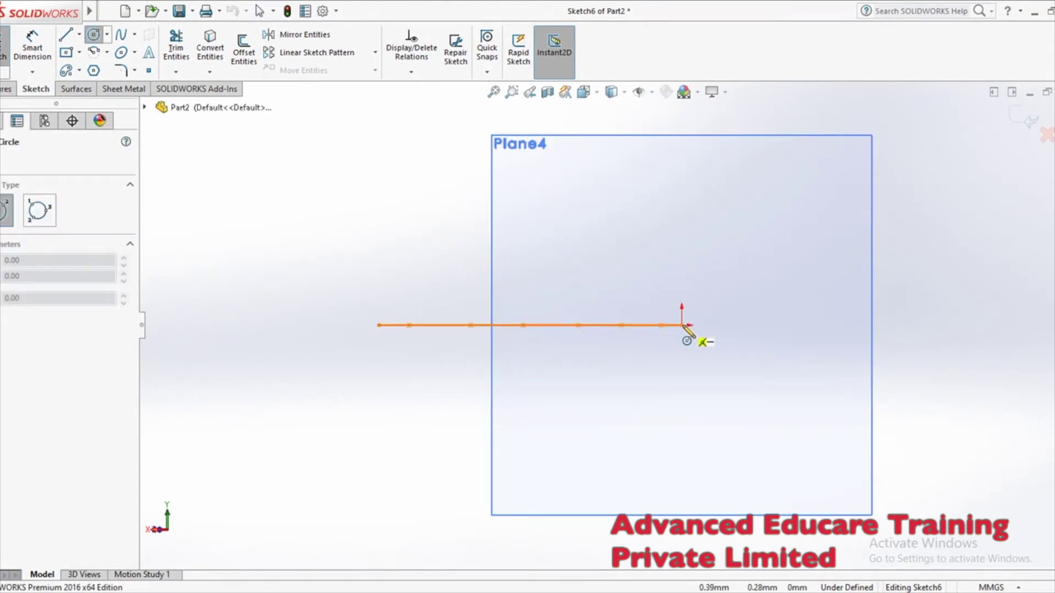
pyautogui.click(682, 326)
pyautogui.click(693, 337)
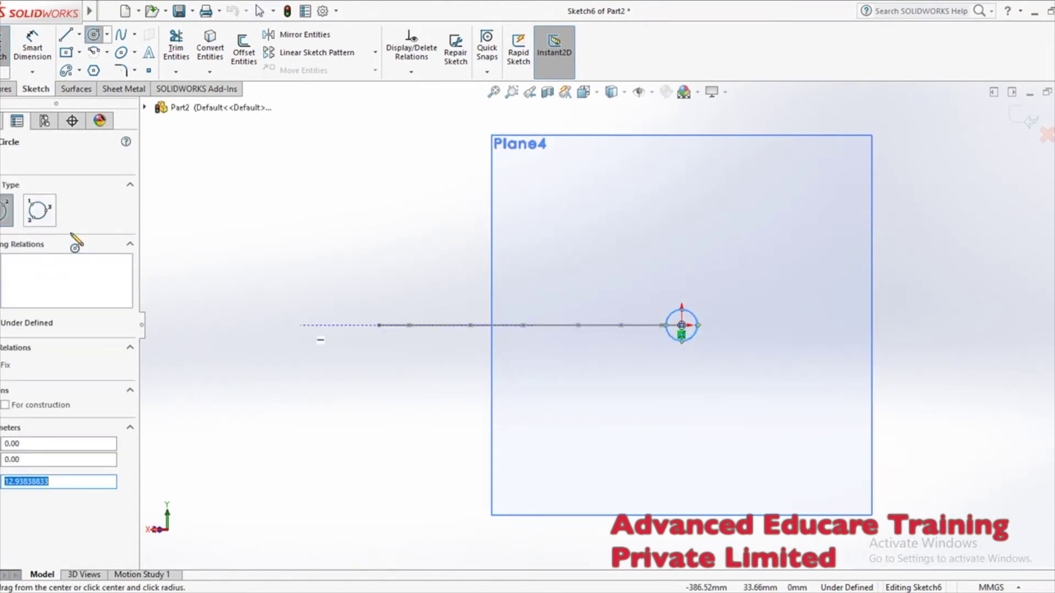
pyautogui.press('Escape')
# - Create a Swept Boss/Base using the circle sketch as the profile and the spline sketch as the path
pyautogui.click(5, 94)
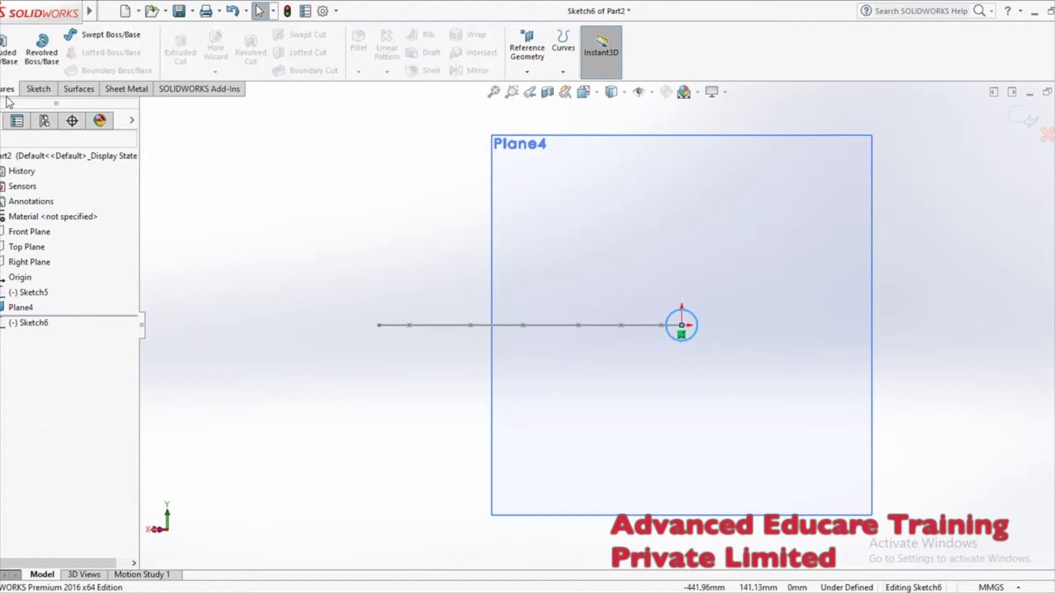
pyautogui.click(84, 33)
pyautogui.click(85, 36)
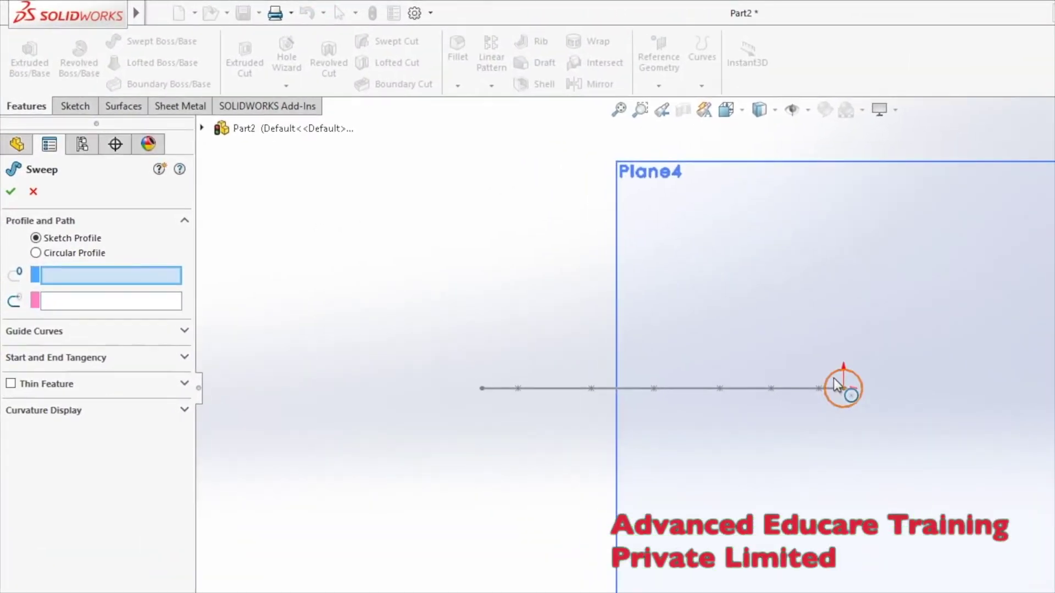
pyautogui.click(670, 313)
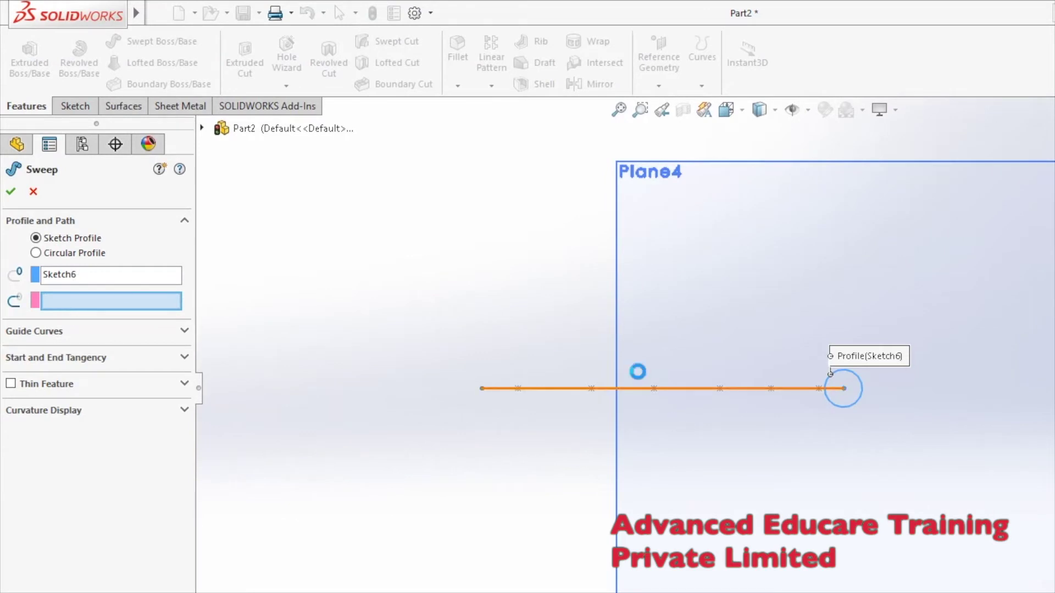
pyautogui.moveTo(461, 298); pyautogui.dragTo(461, 501, button='middle')
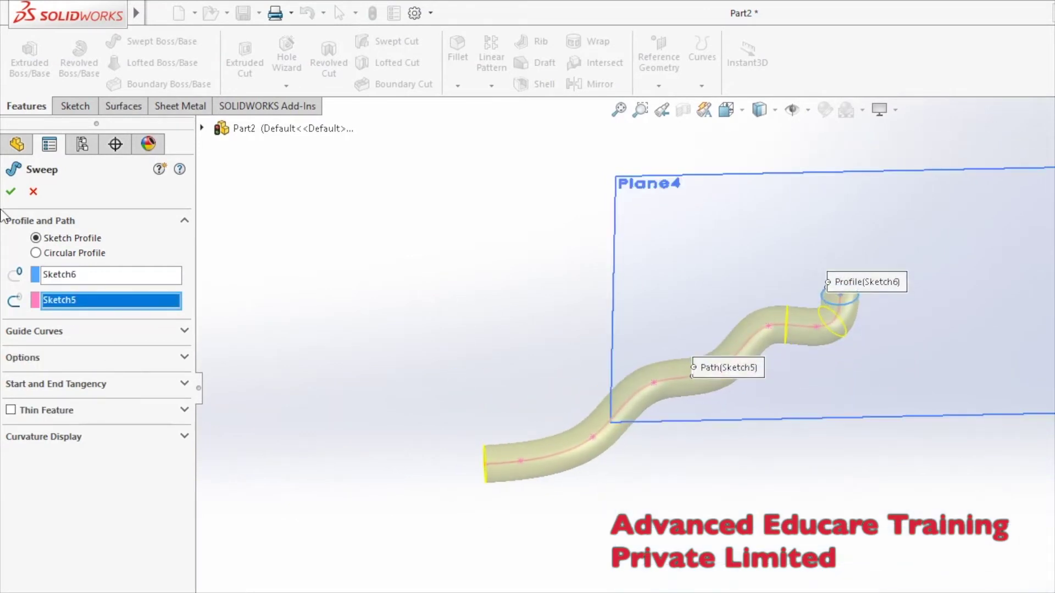
pyautogui.click(10, 187)
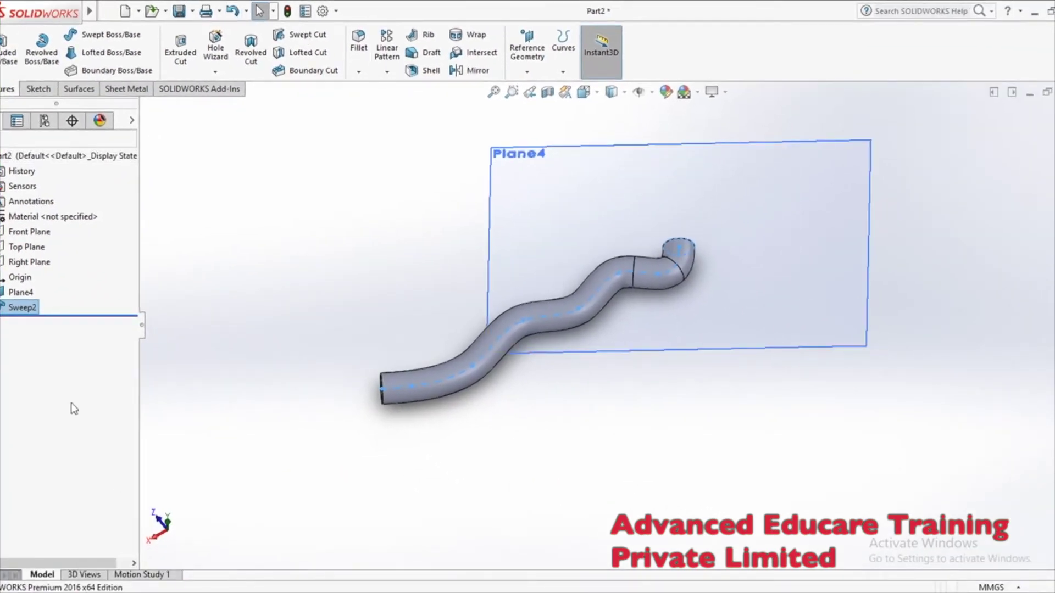
pyautogui.scroll(2, 342, 297)
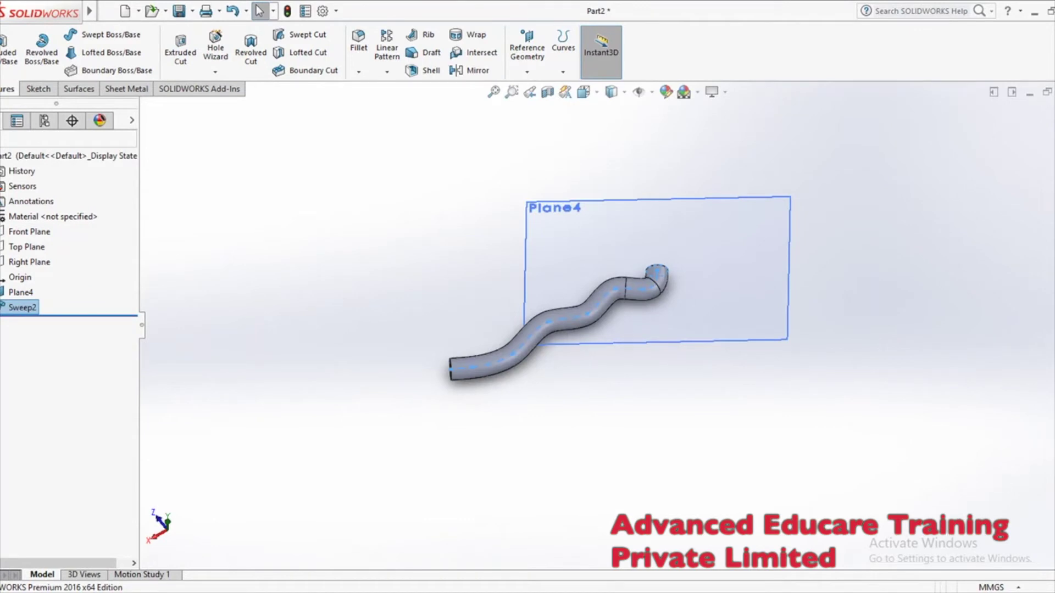
pyautogui.click(879, 592)
pyautogui.click(1029, 471)
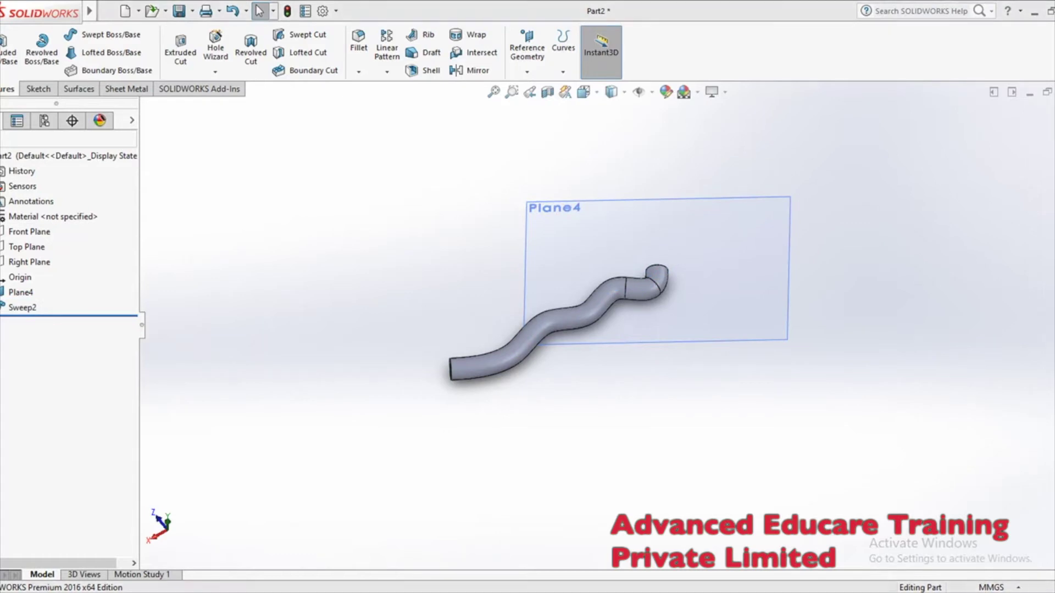
pyautogui.click(1010, 547)
# - Delete the sweep feature and its circular profile sketch
pyautogui.rightClick(21, 309)
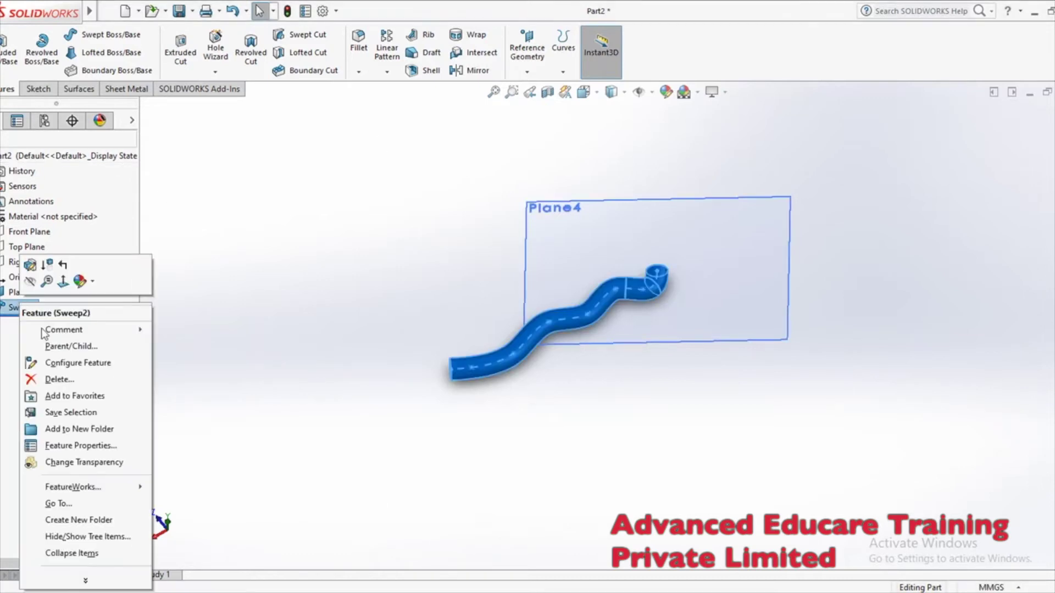
pyautogui.click(64, 378)
pyautogui.click(613, 235)
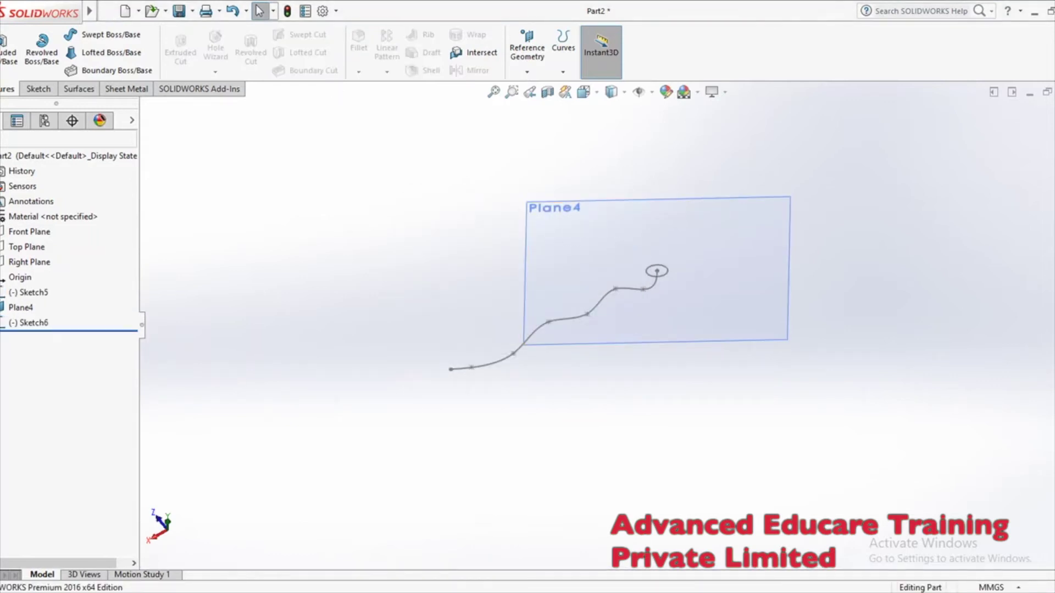
pyautogui.rightClick(47, 327)
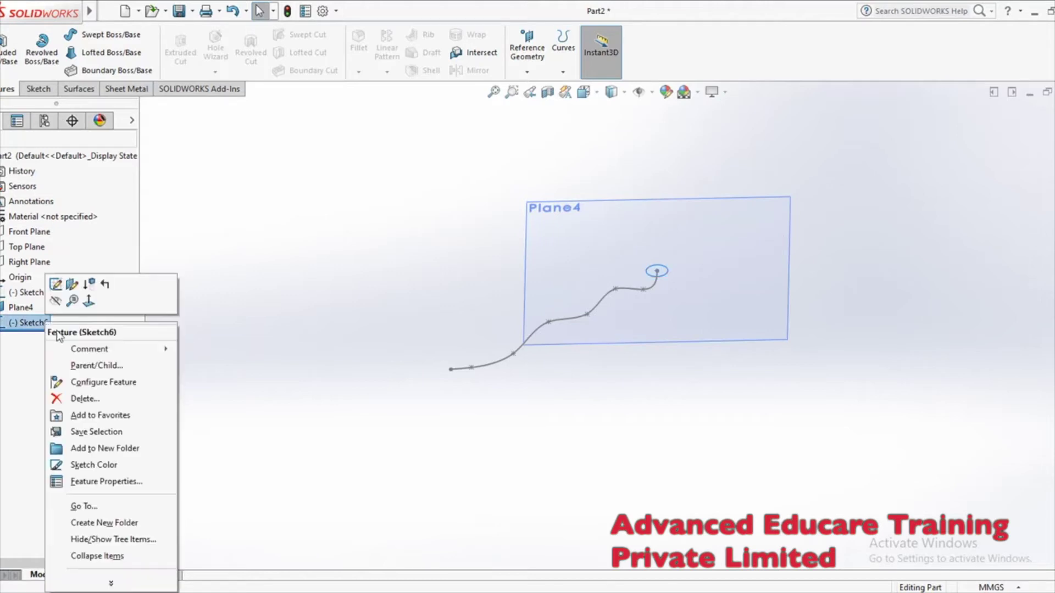
pyautogui.click(90, 399)
pyautogui.click(614, 235)
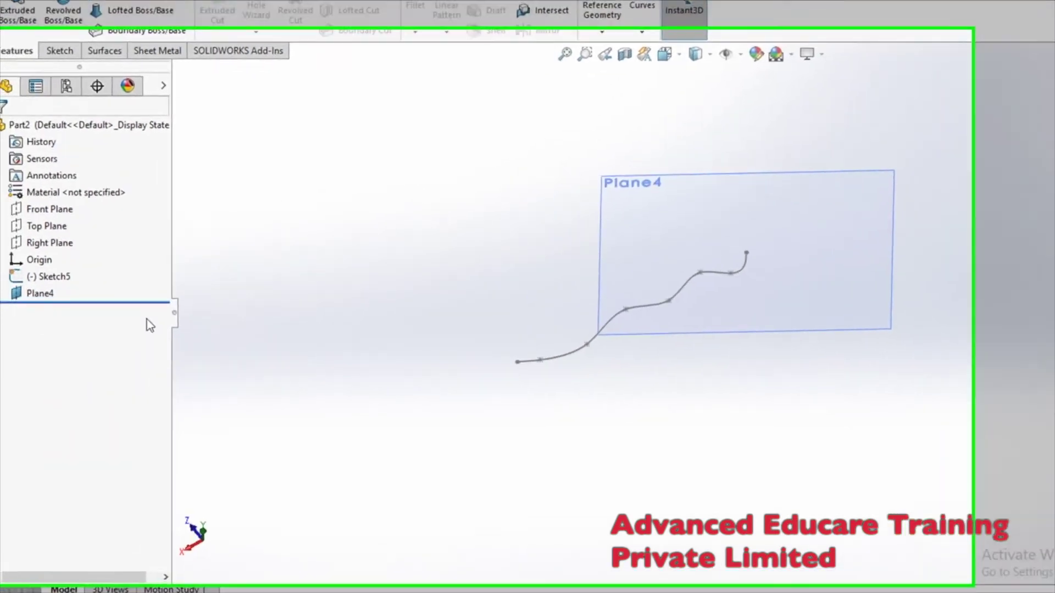
# - Delete the perpendicular reference plane and the spline path sketch
pyautogui.rightClick(12, 312)
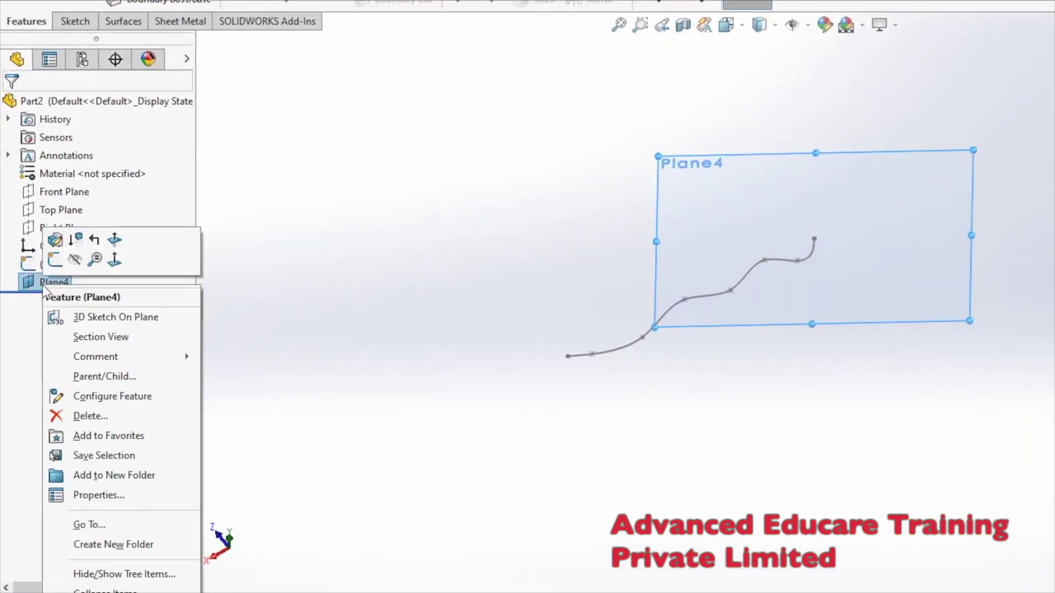
pyautogui.click(114, 417)
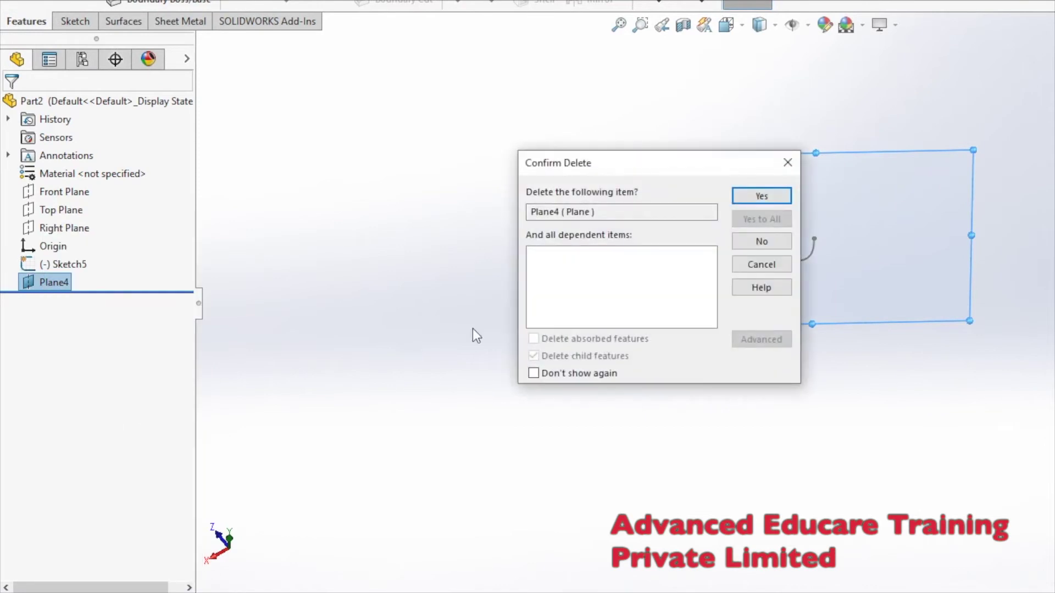
pyautogui.click(780, 199)
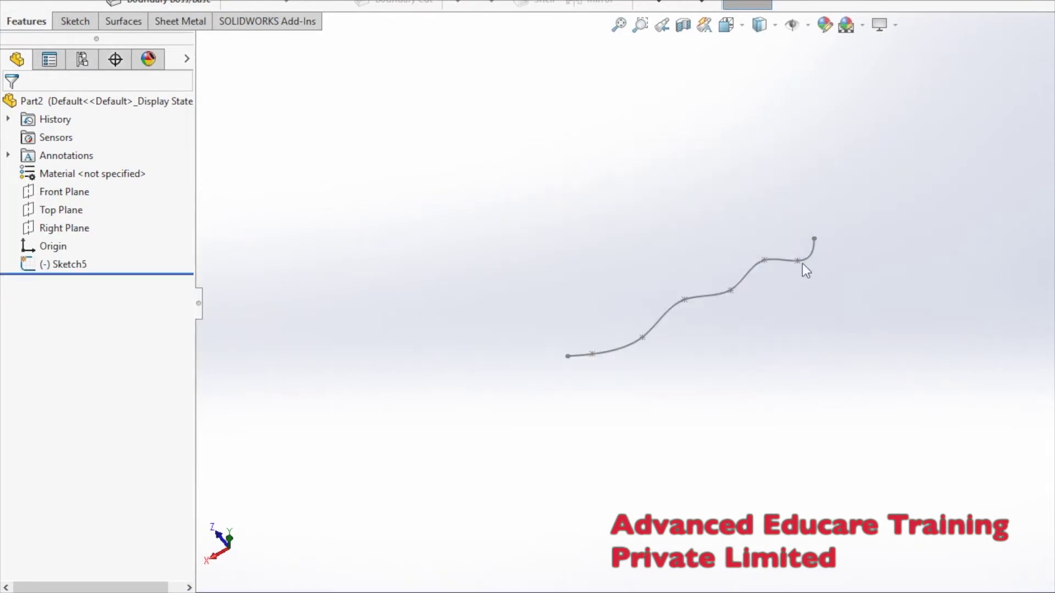
pyautogui.rightClick(52, 263)
pyautogui.click(104, 347)
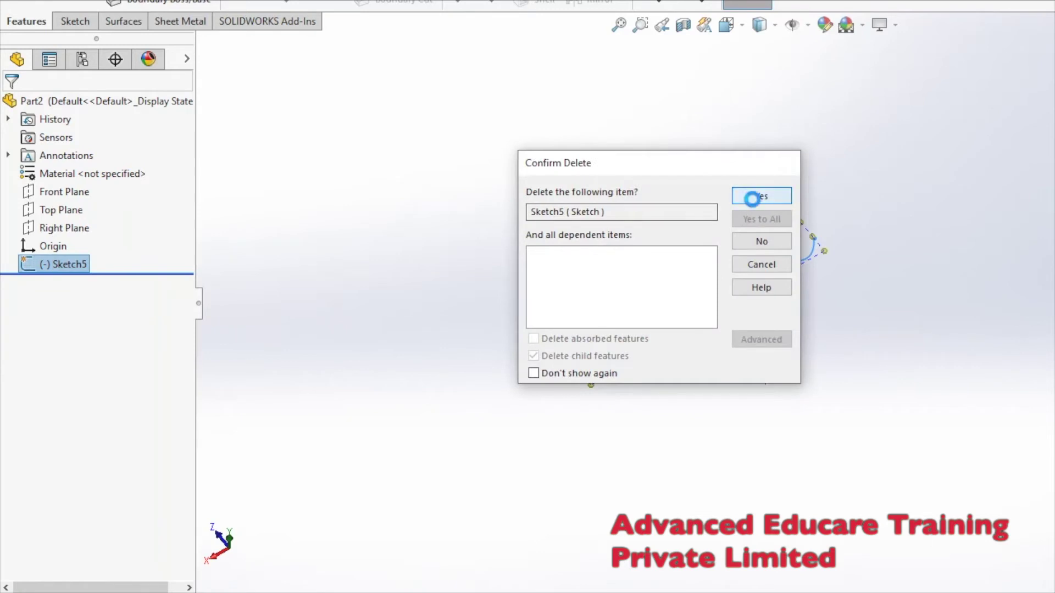
pyautogui.click(750, 198)
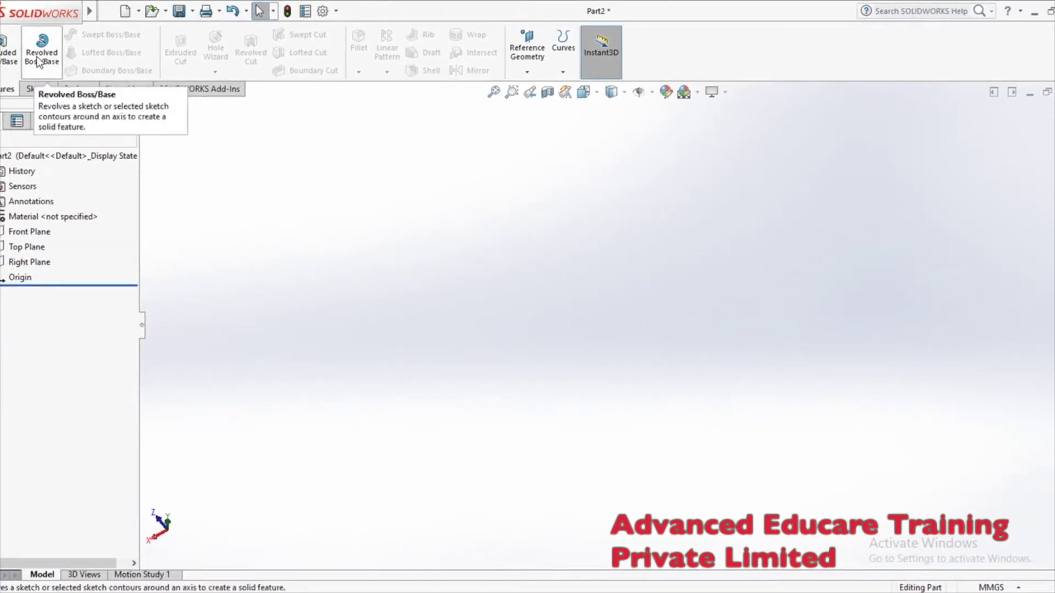
pyautogui.hotkey('alt', 'f')
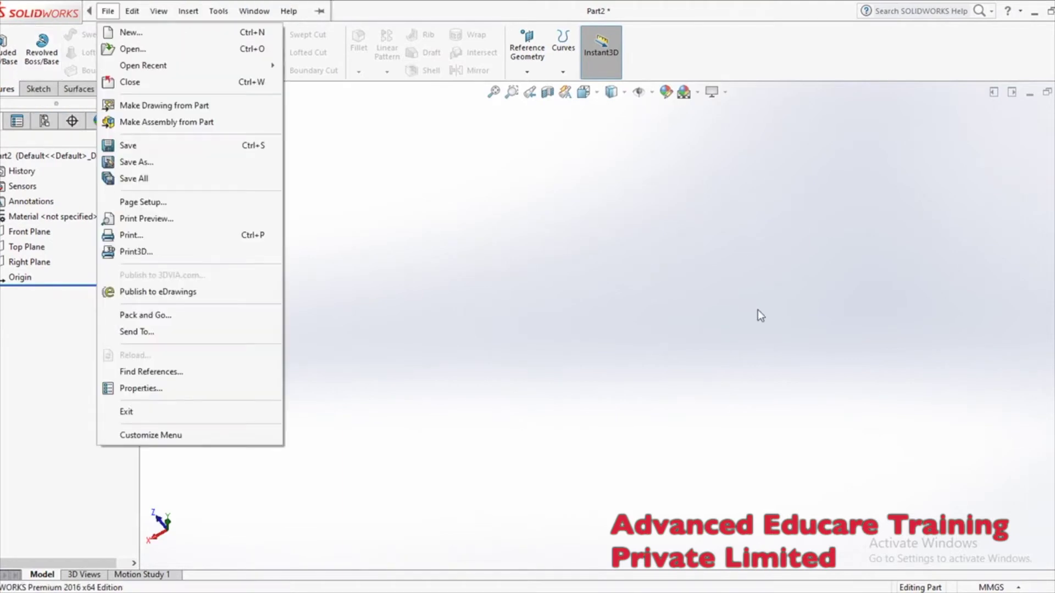
pyautogui.click(29, 250)
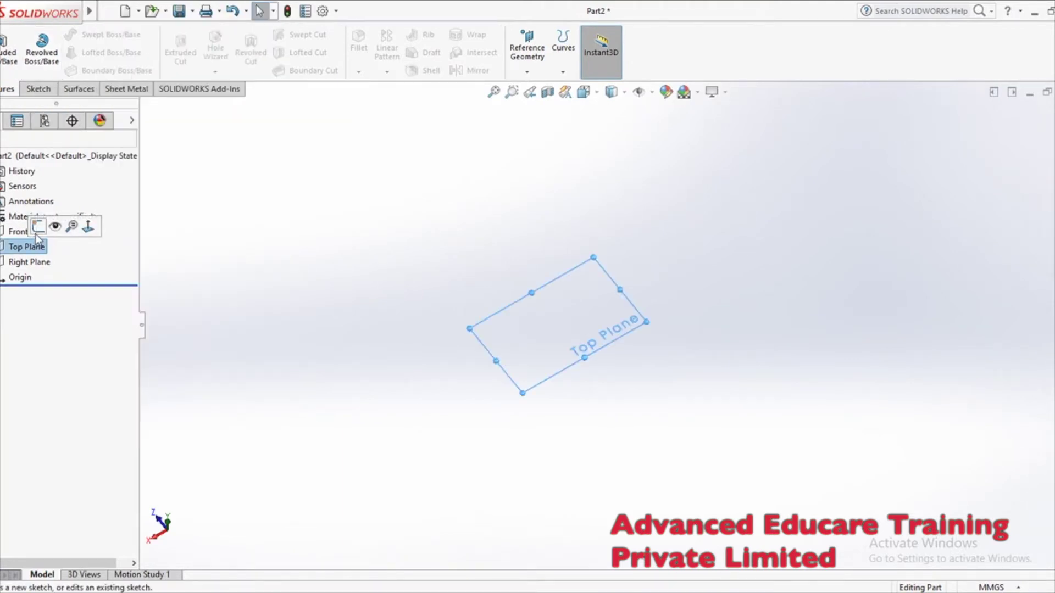
pyautogui.click(35, 225)
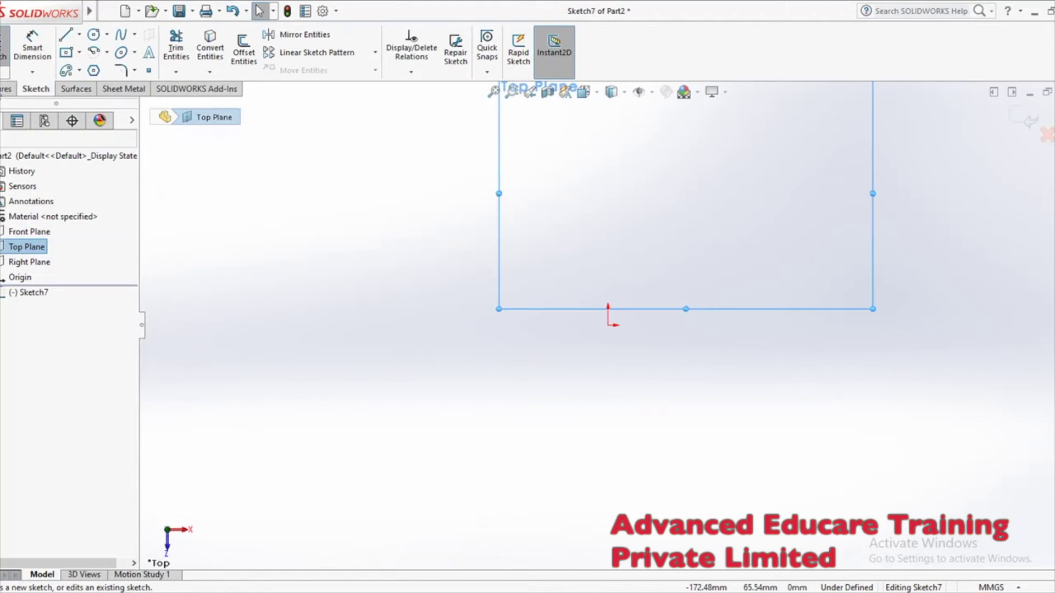
pyautogui.click(3, 50)
# - Create two reference planes offset from the Top Plane at 50 mm spacing
pyautogui.click(527, 72)
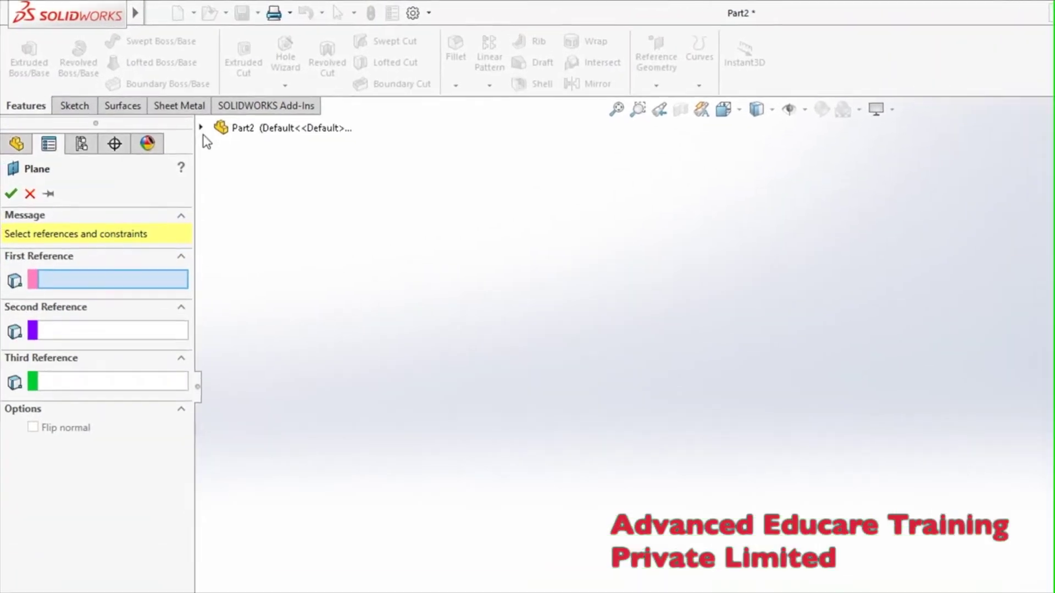
pyautogui.click(144, 108)
pyautogui.click(266, 238)
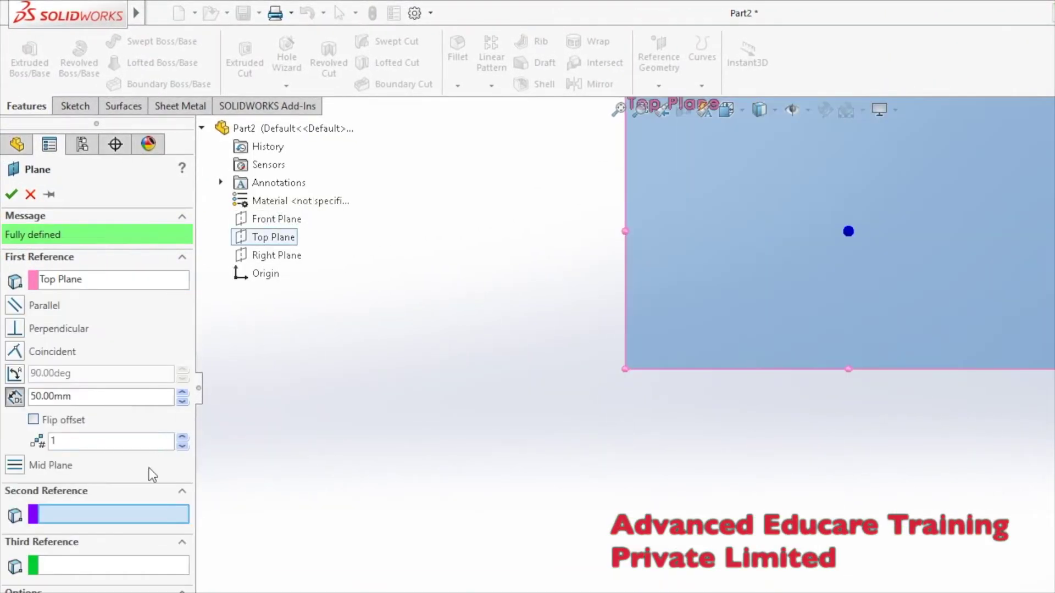
pyautogui.click(183, 437)
pyautogui.moveTo(704, 477); pyautogui.dragTo(744, 279, button='middle')
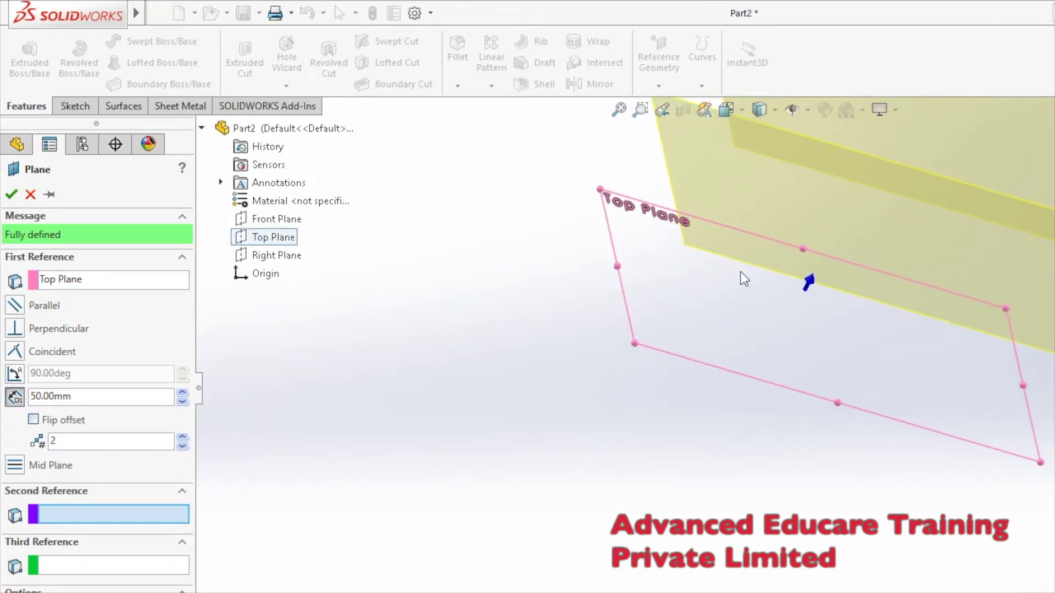
pyautogui.click(11, 194)
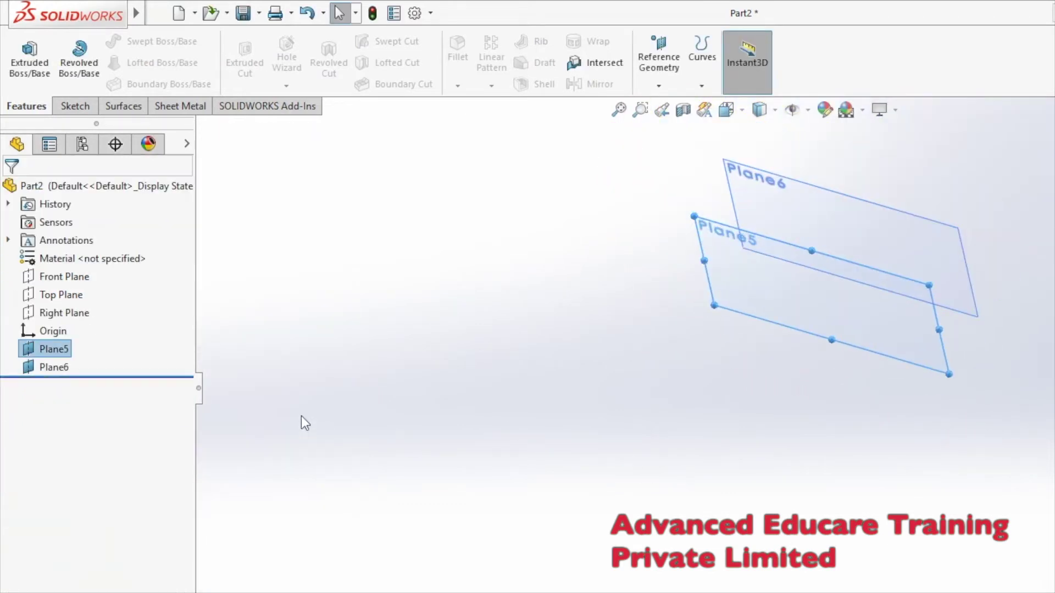
# - Sketch a center rectangle about 118 mm wide on the Top Plane, centred on the origin
pyautogui.click(55, 295)
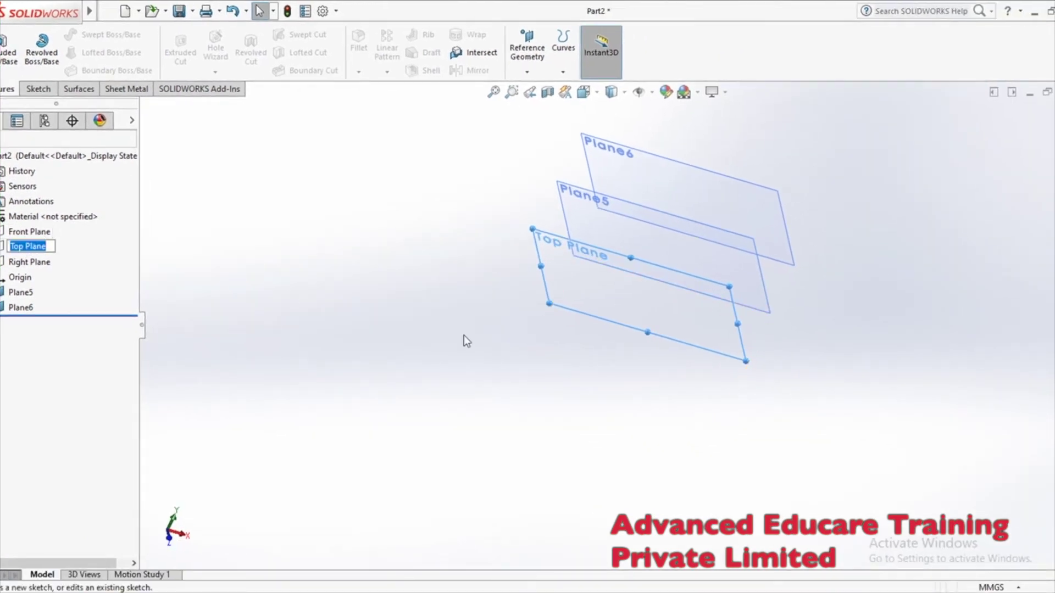
pyautogui.click(463, 335)
pyautogui.click(30, 246)
pyautogui.click(45, 230)
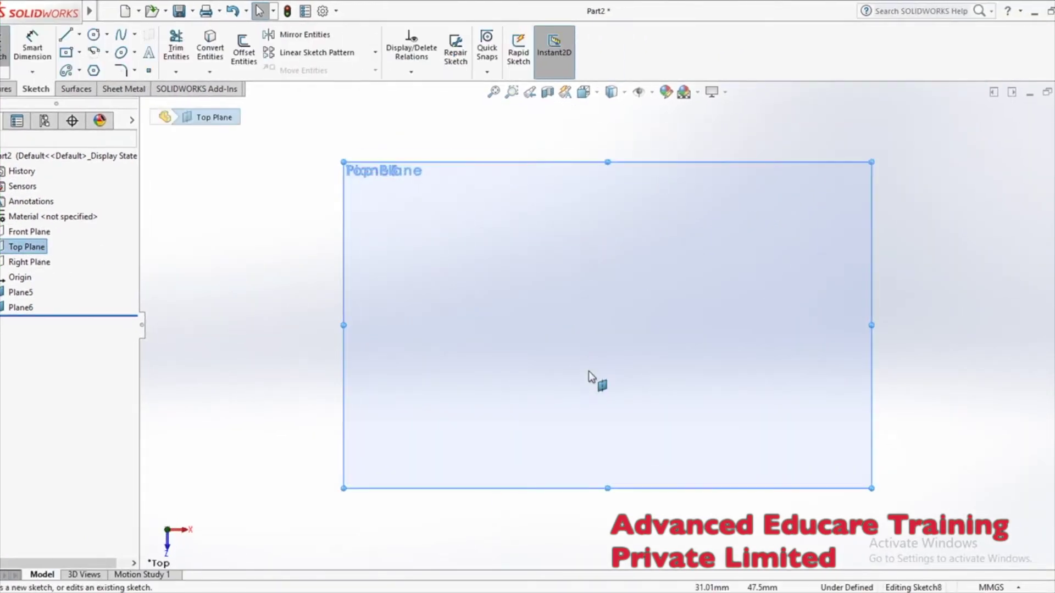
pyautogui.click(66, 53)
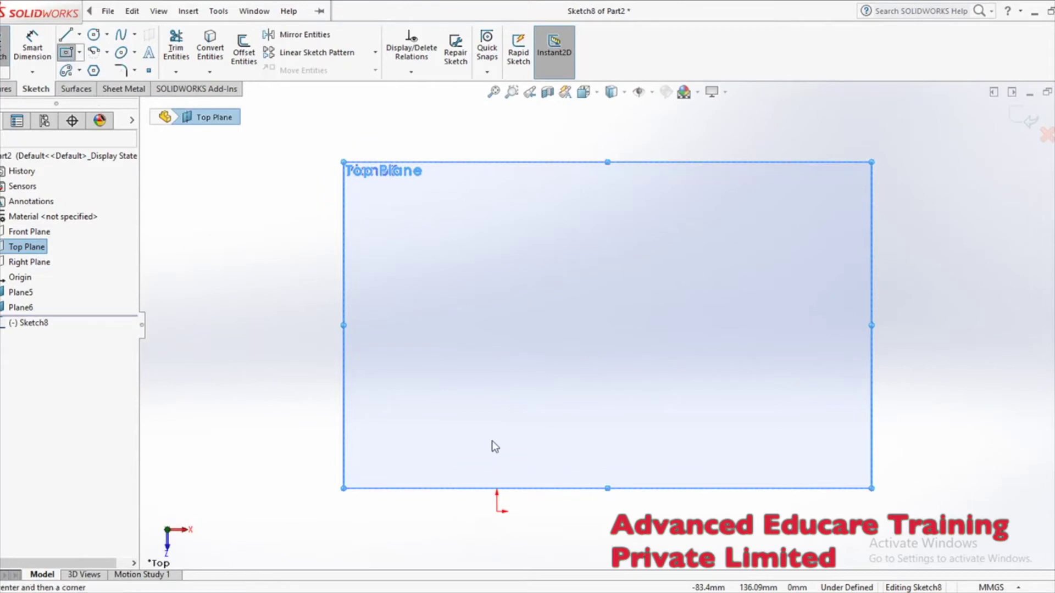
pyautogui.click(497, 511)
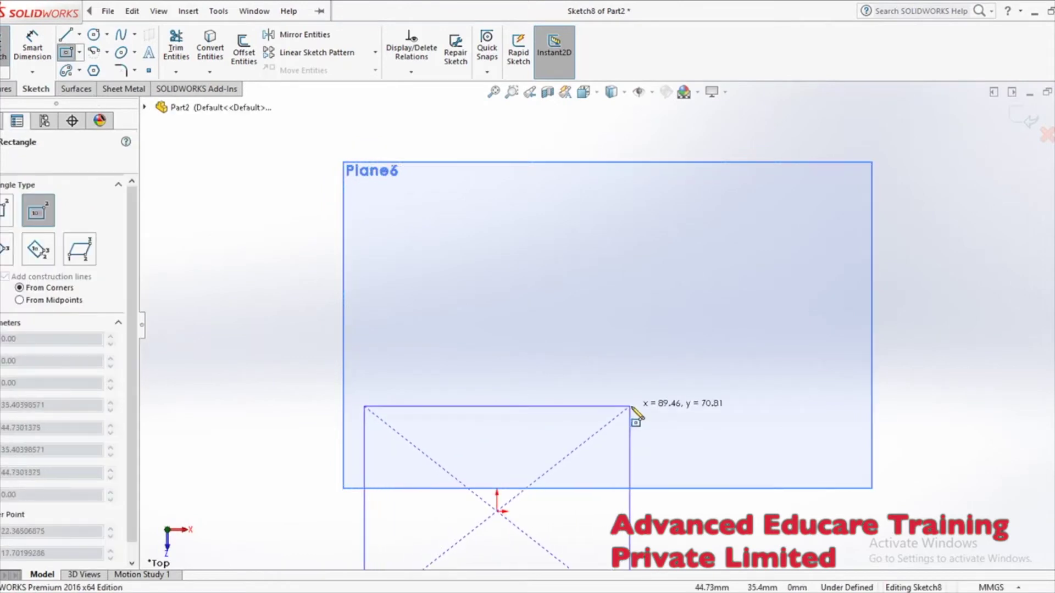
pyautogui.click(673, 369)
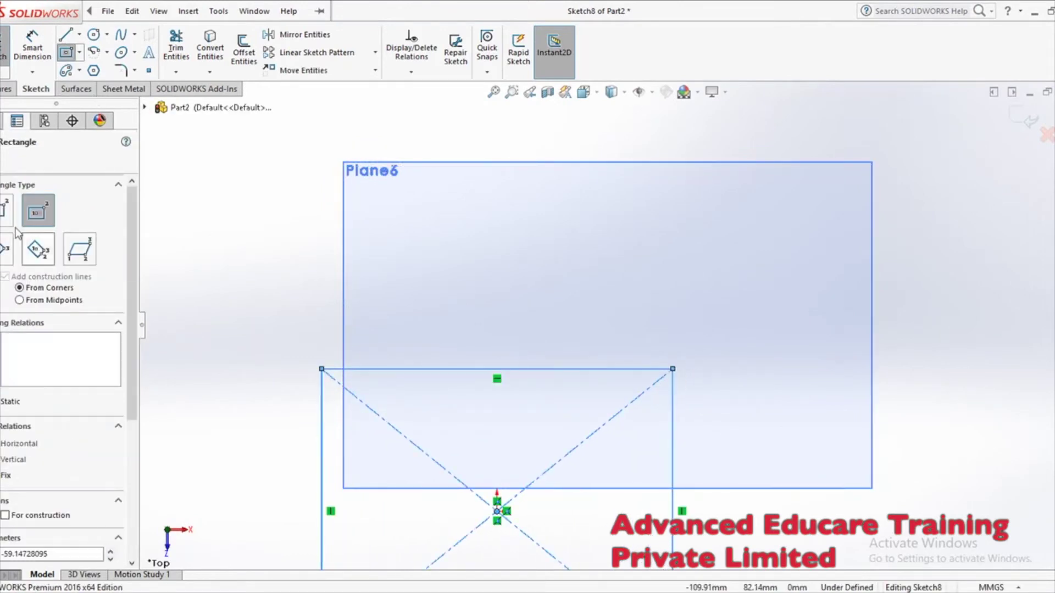
pyautogui.press('Escape')
pyautogui.scroll(-5, 601, 346)
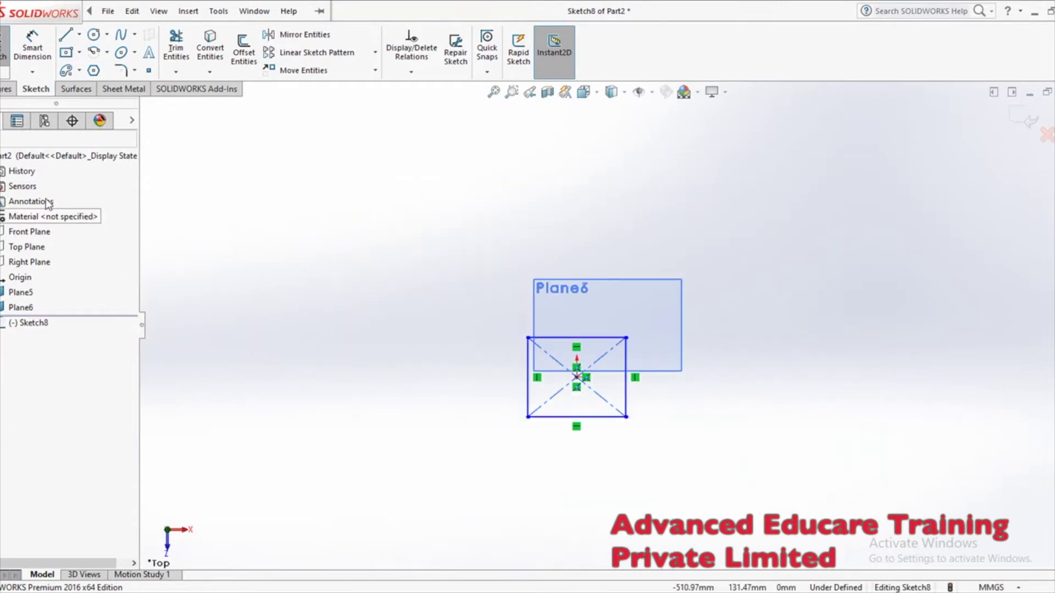
# - Finish the center rectangle sketch on the Top Plane
pyautogui.click(3, 47)
pyautogui.moveTo(392, 290); pyautogui.dragTo(450, 141, button='middle')
pyautogui.click(22, 293)
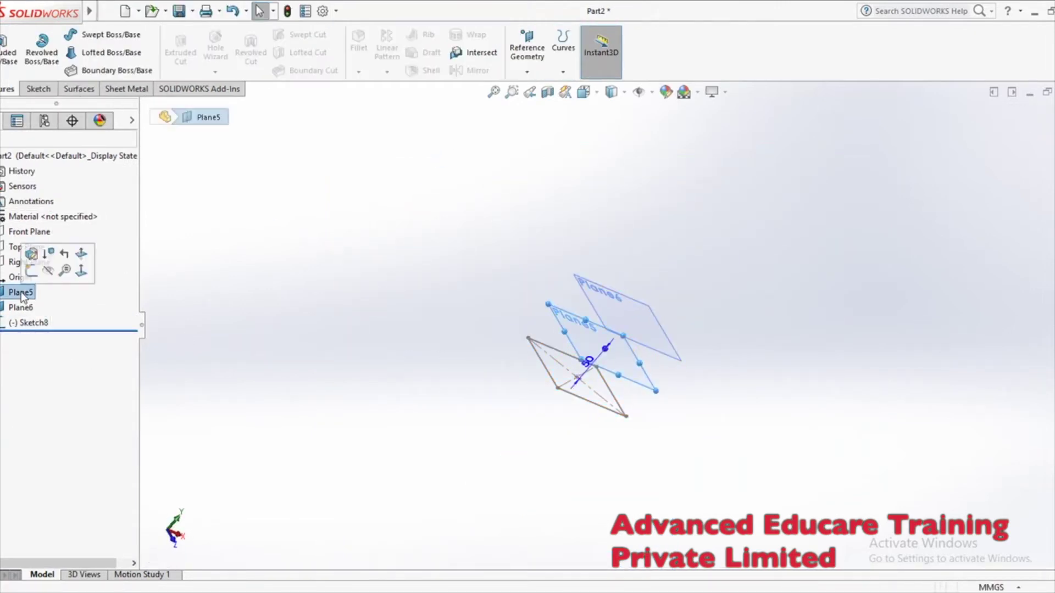
pyautogui.click(37, 254)
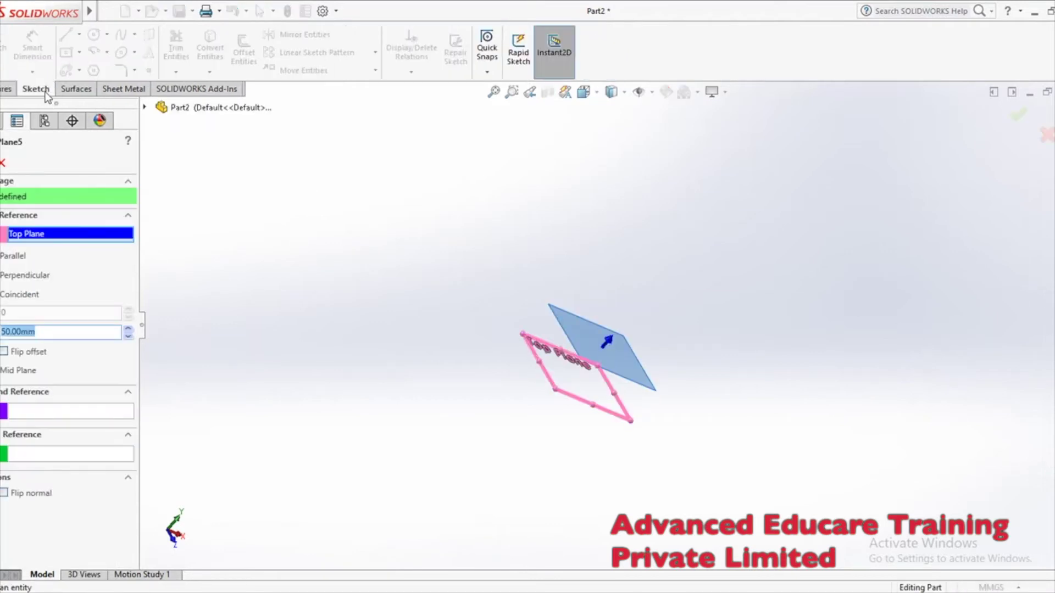
pyautogui.click(3, 163)
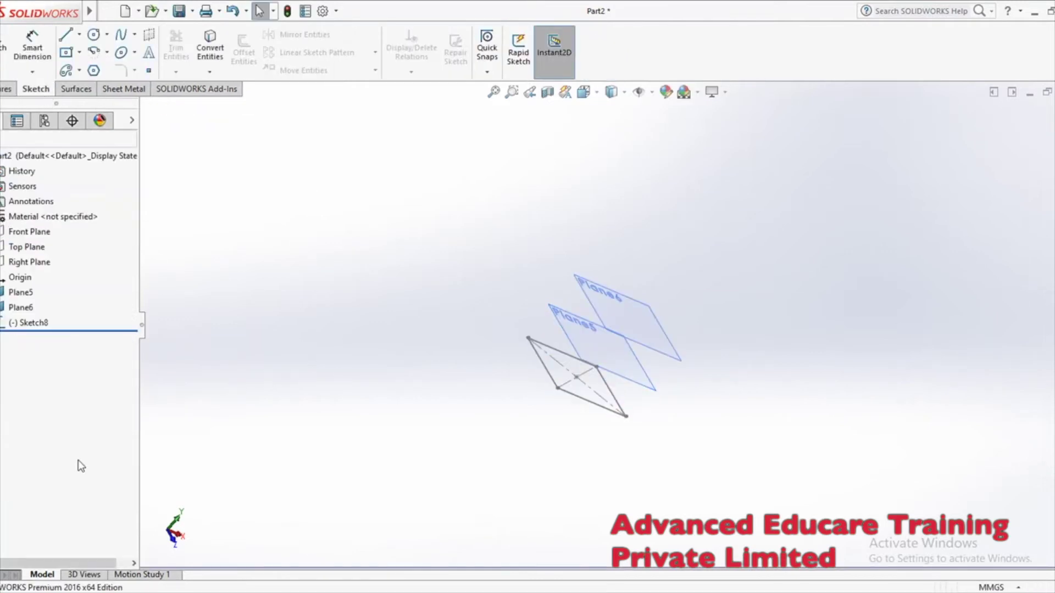
# - Sketch a circle of about 26 mm radius on Plane5, centred on the origin, and finish the sketch
pyautogui.click(22, 293)
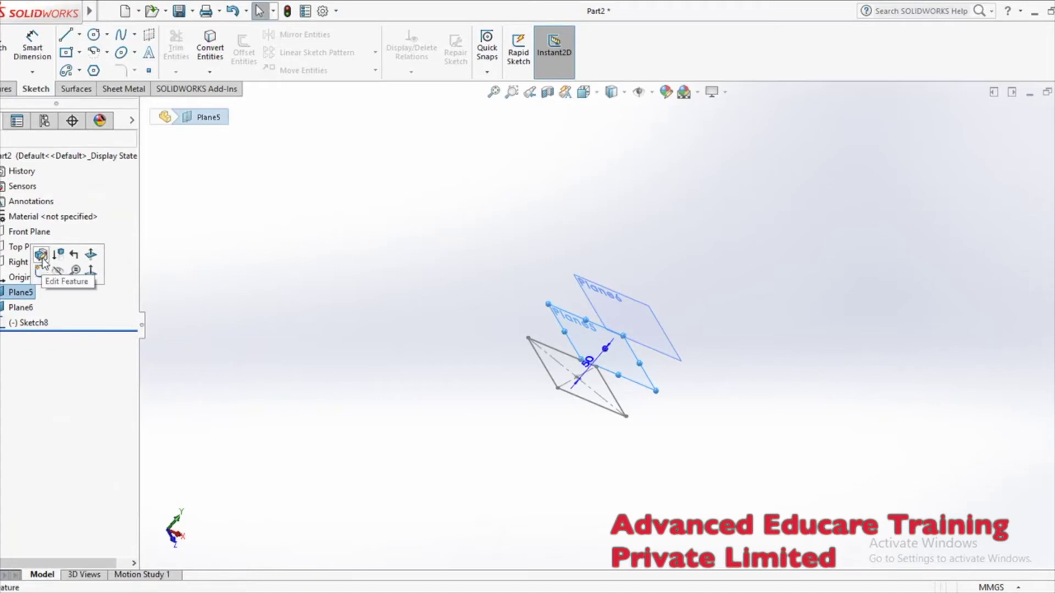
pyautogui.click(44, 273)
pyautogui.click(93, 34)
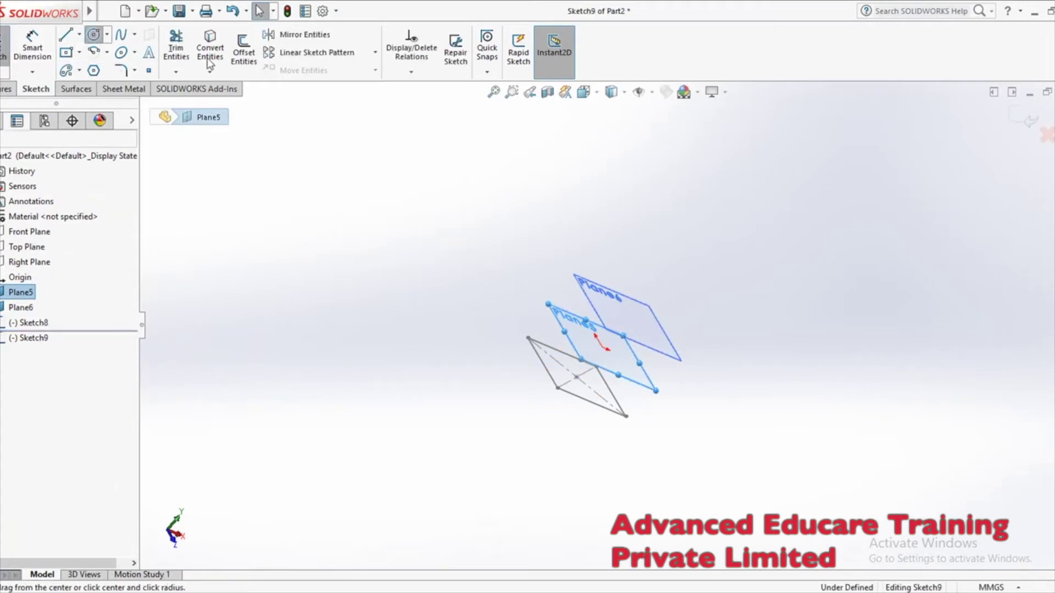
pyautogui.click(602, 347)
pyautogui.click(619, 355)
pyautogui.moveTo(618, 357); pyautogui.dragTo(580, 412, button='middle')
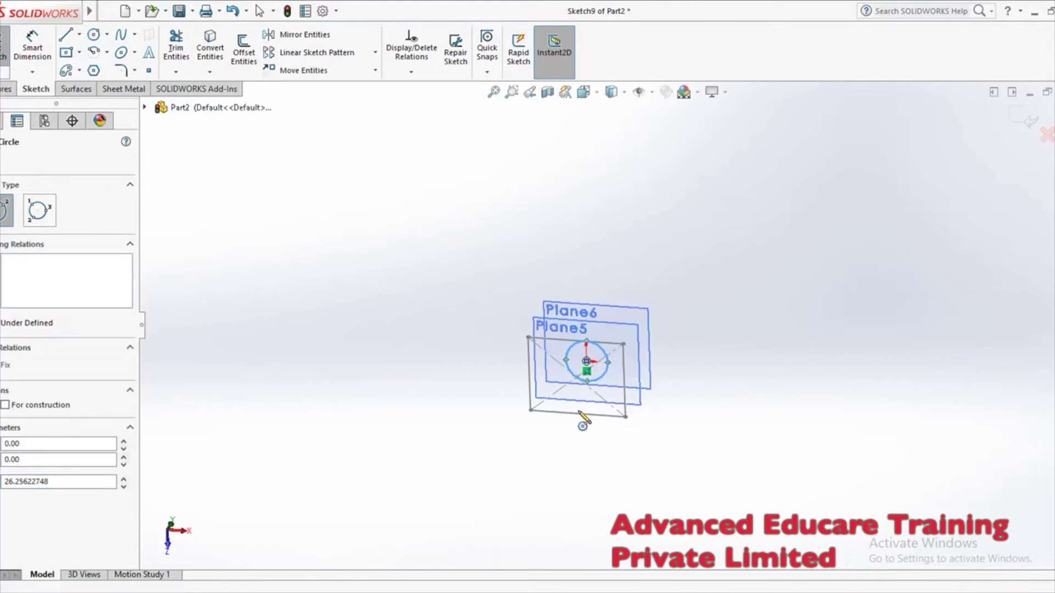
pyautogui.press('Escape')
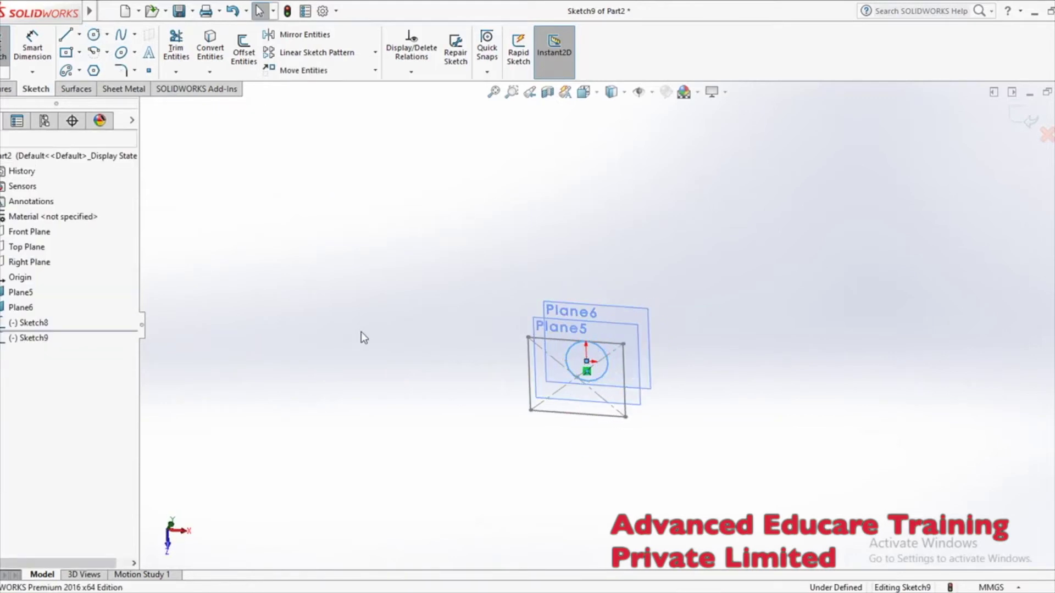
pyautogui.moveTo(568, 462); pyautogui.dragTo(566, 420, button='middle')
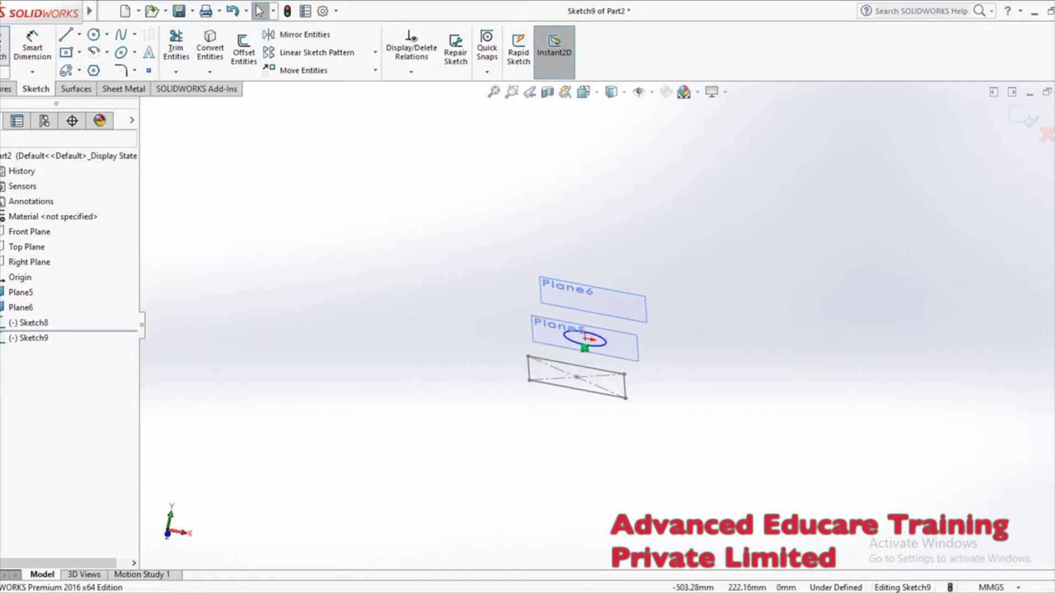
pyautogui.click(2, 46)
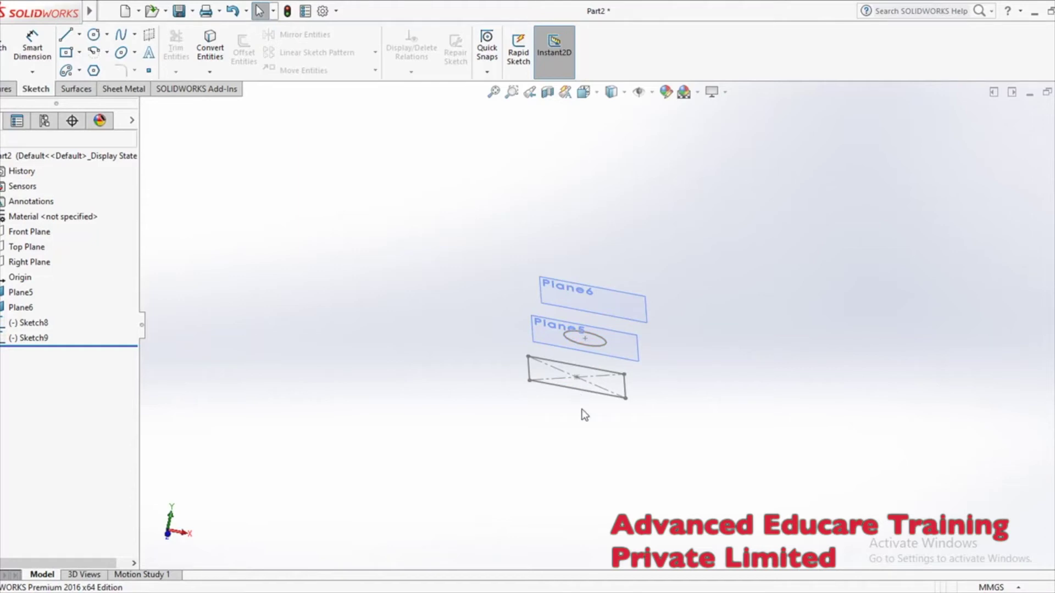
# - Loft a solid between the Top Plane rectangle and the circle on Plane5
pyautogui.click(6, 88)
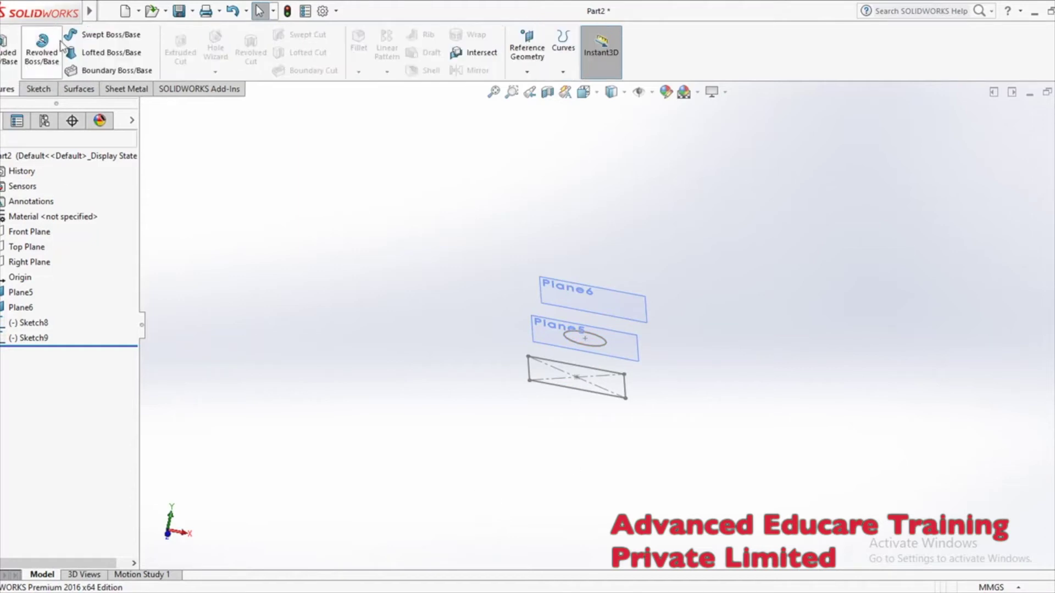
pyautogui.click(110, 52)
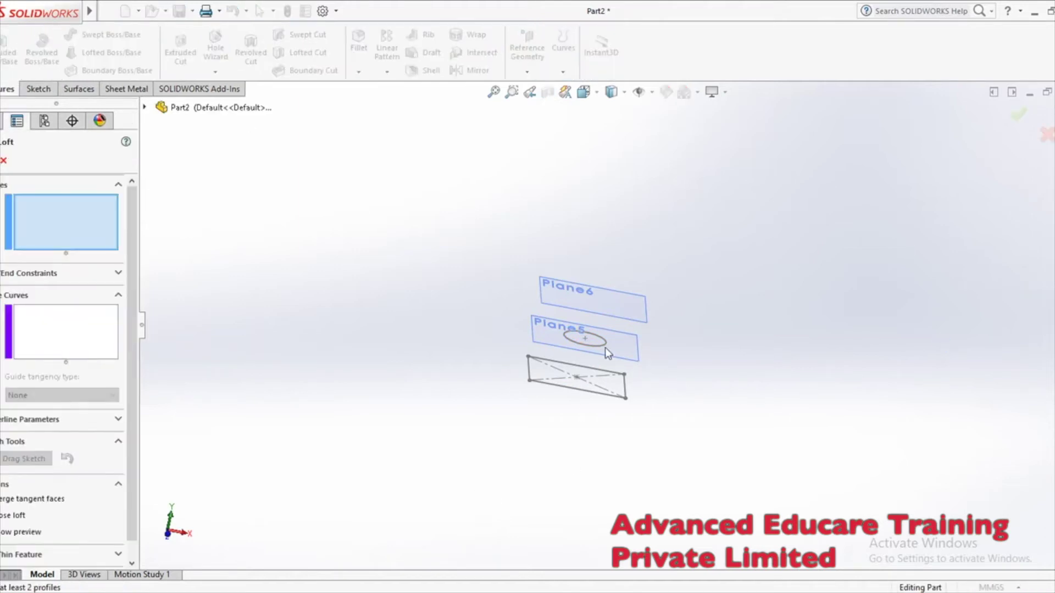
pyautogui.click(598, 395)
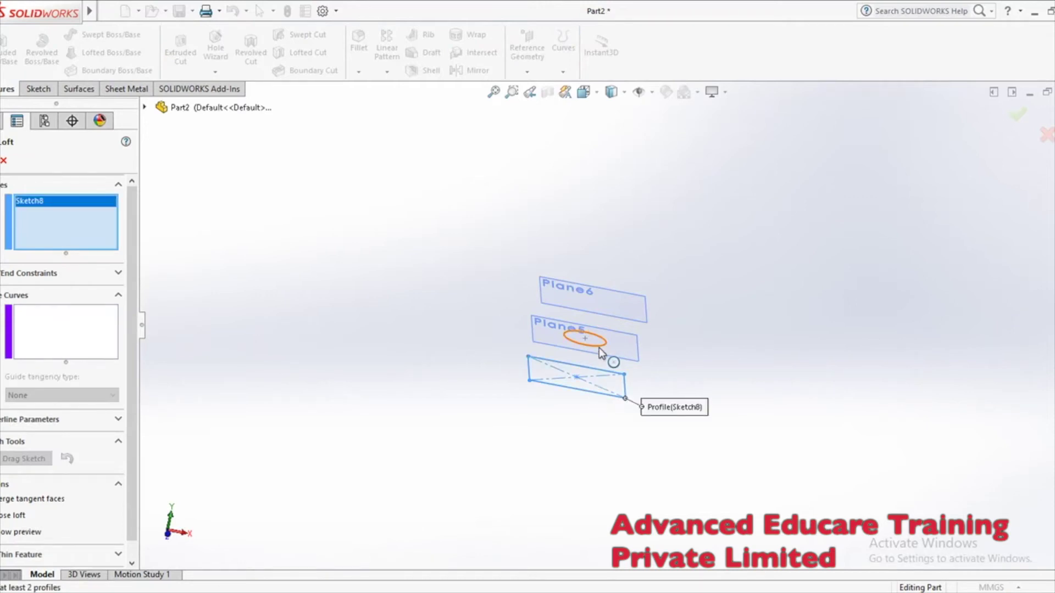
pyautogui.click(598, 345)
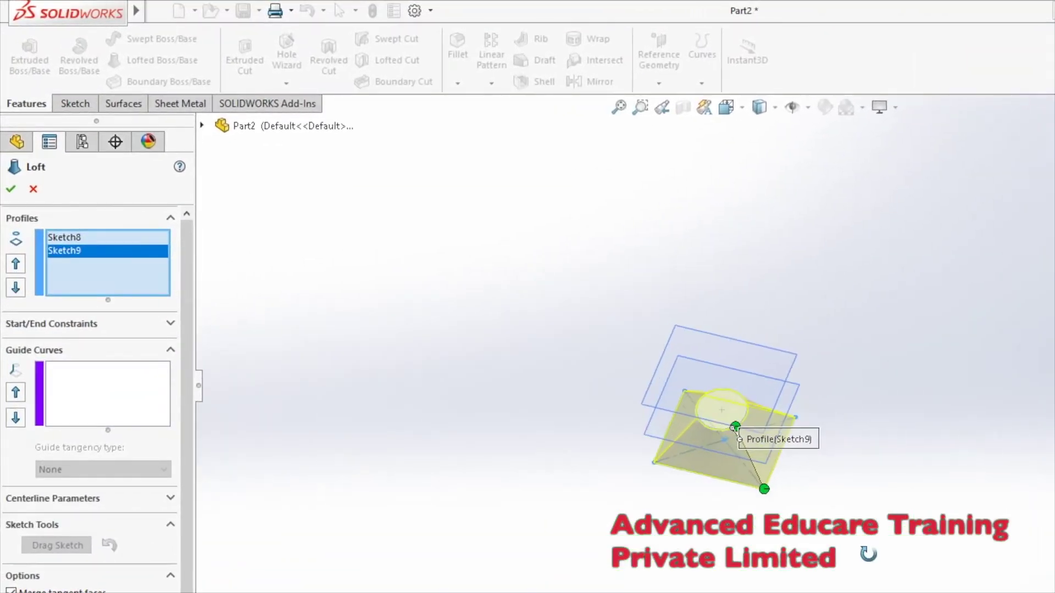
pyautogui.moveTo(868, 555); pyautogui.dragTo(851, 563, button='middle')
pyautogui.click(11, 189)
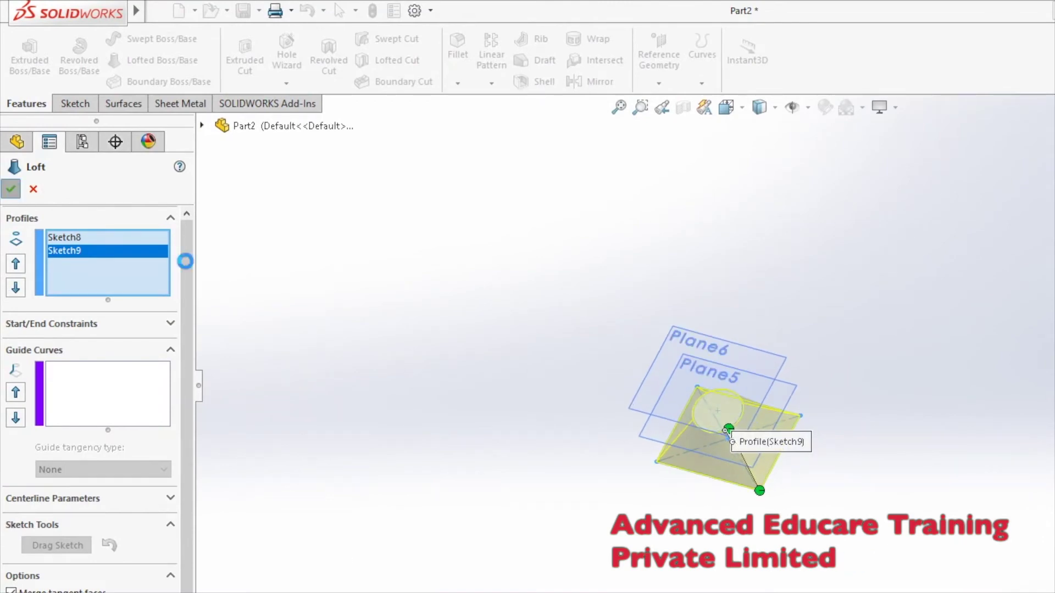
# - Inspect the lofted solid from several sides and undo the loft
pyautogui.scroll(-6, 703, 470)
pyautogui.moveTo(776, 547); pyautogui.dragTo(860, 468, button='middle')
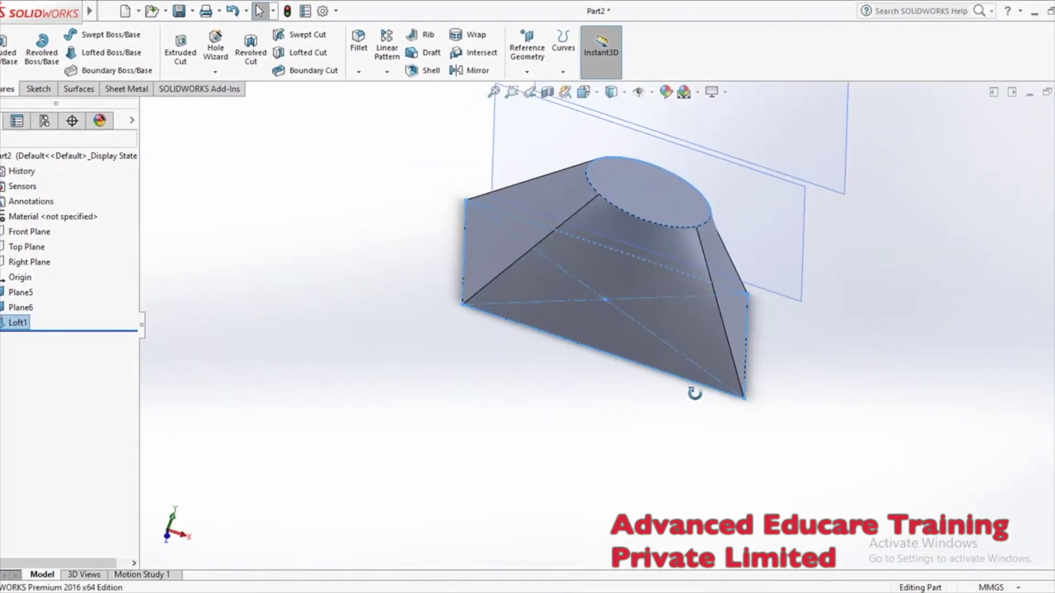
pyautogui.moveTo(695, 394); pyautogui.dragTo(709, 541, button='middle')
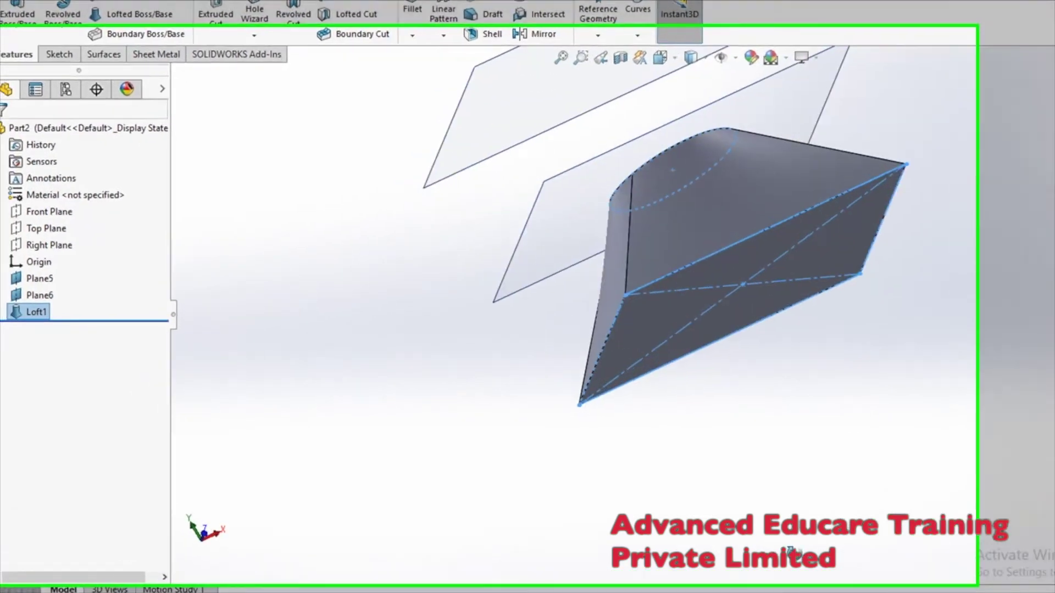
pyautogui.moveTo(791, 551); pyautogui.dragTo(947, 564, button='middle')
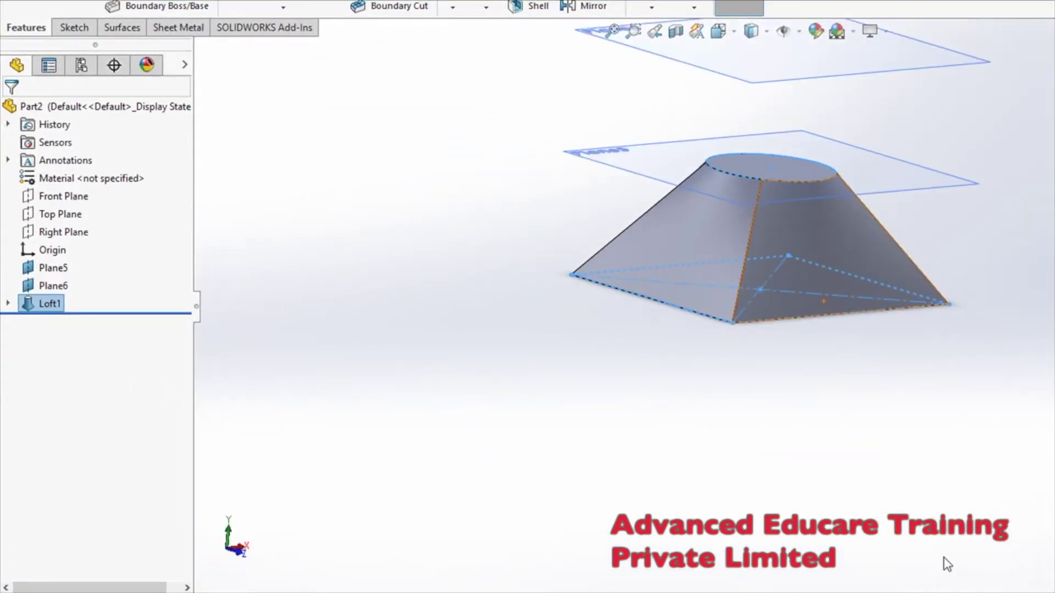
pyautogui.hotkey('ctrl', 'z')
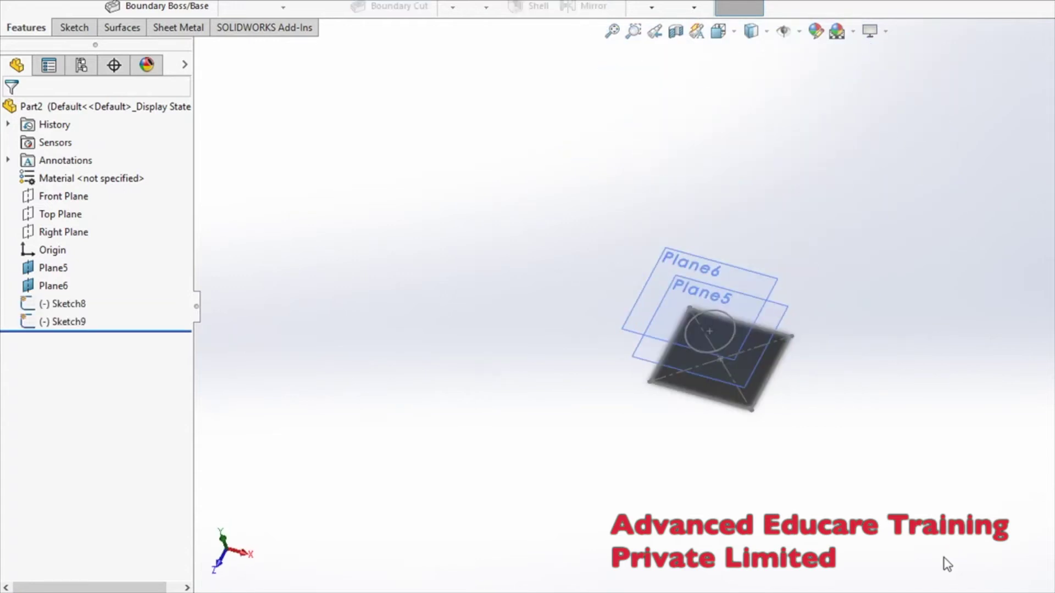
# - Sketch a center rectangle about 102 mm wide on Plane6, centred on the origin, and finish the sketch
pyautogui.click(44, 286)
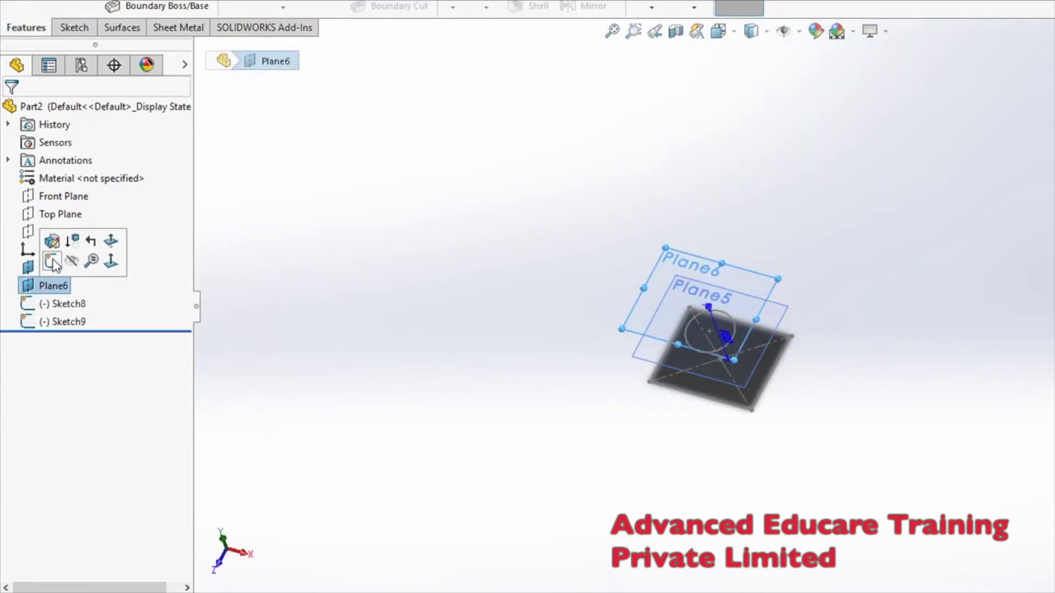
pyautogui.click(38, 269)
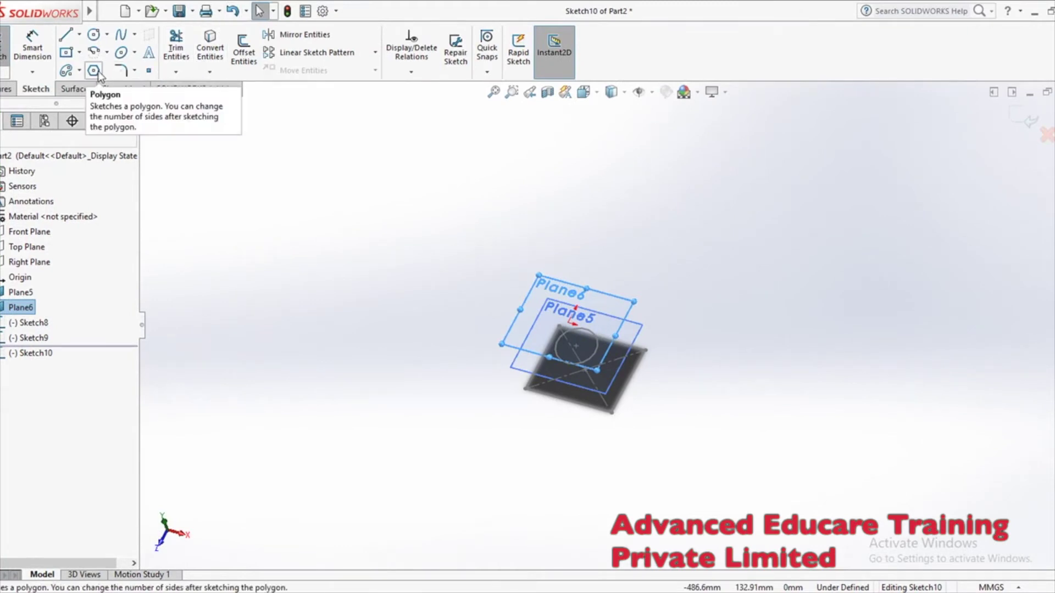
pyautogui.click(66, 55)
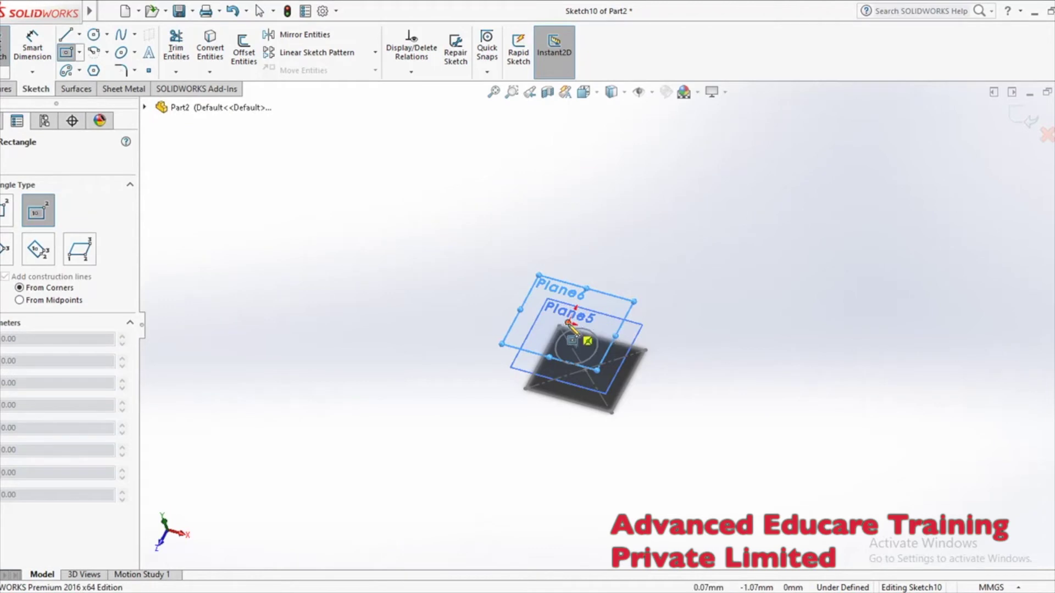
pyautogui.click(576, 346)
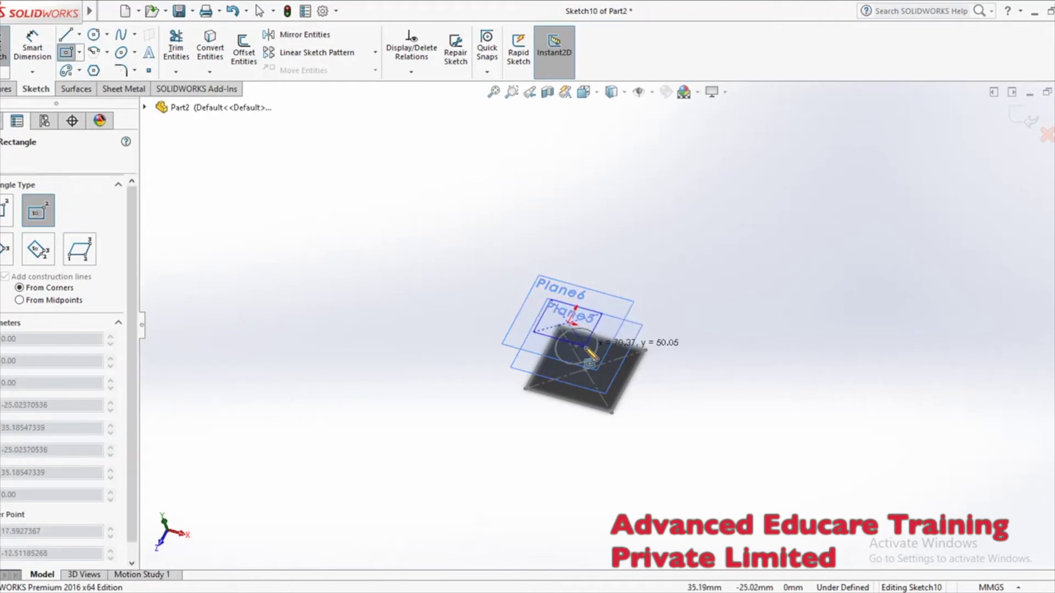
pyautogui.click(590, 360)
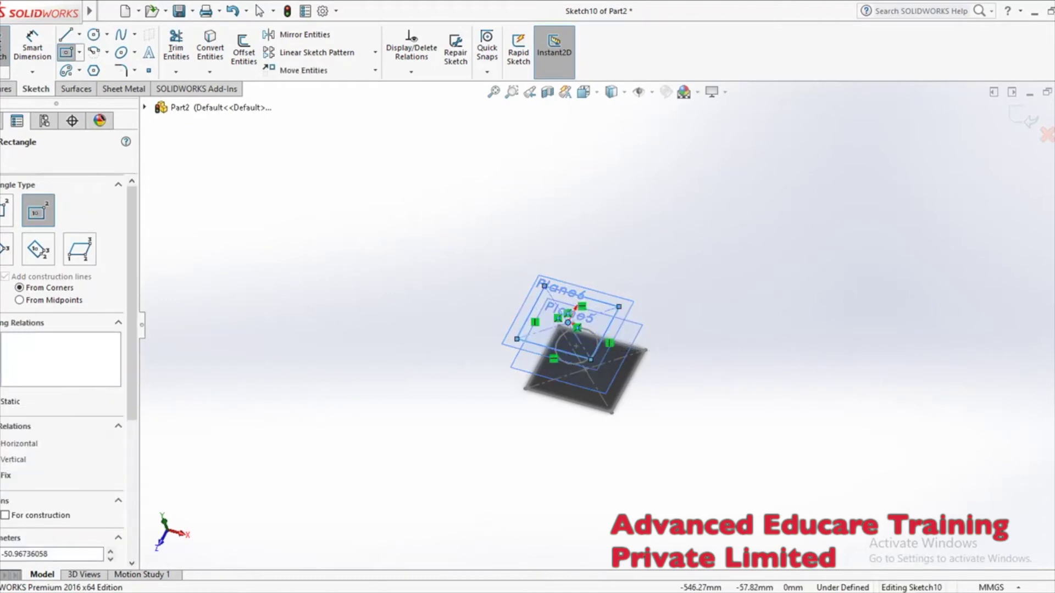
pyautogui.press('Escape')
pyautogui.moveTo(400, 289)
pyautogui.mouseDown(button='middle')
pyautogui.moveTo(428, 207)
pyautogui.moveTo(258, 181)
pyautogui.mouseUp(button='middle')
pyautogui.click(3, 47)
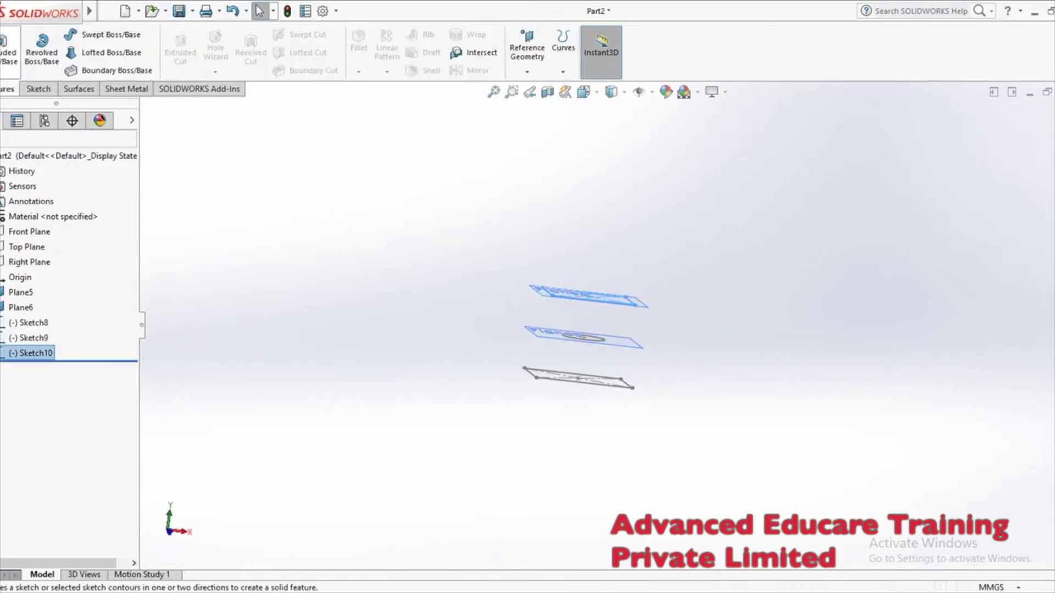
# - Set up a loft through the Top Plane rectangle, the circle on Plane5 and the rectangle on Plane6
pyautogui.click(164, 221)
pyautogui.click(110, 52)
pyautogui.scroll(-3, 594, 388)
pyautogui.scroll(-2, 593, 386)
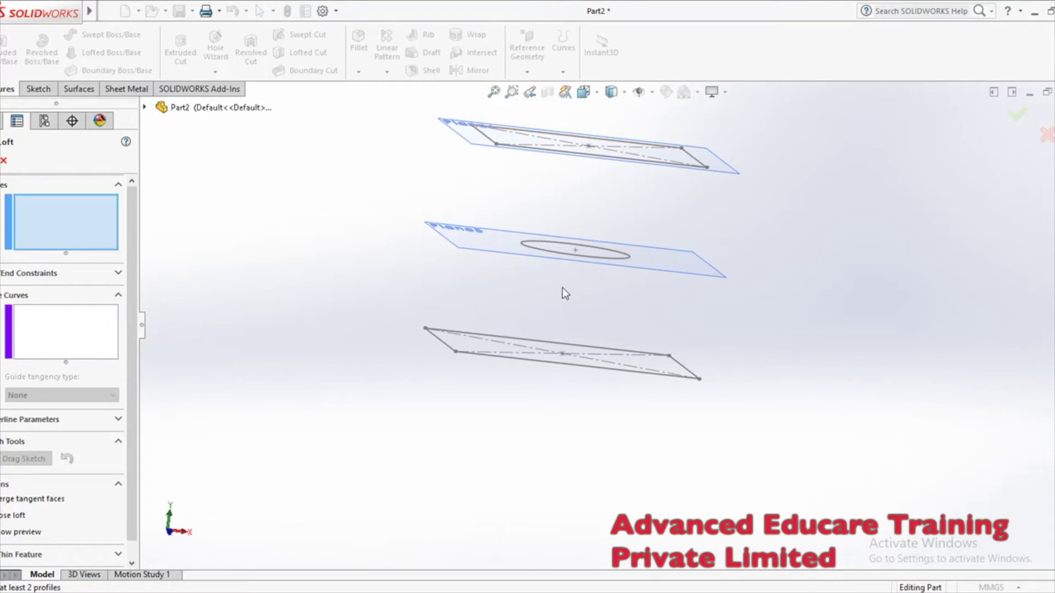
pyautogui.click(568, 367)
pyautogui.click(604, 257)
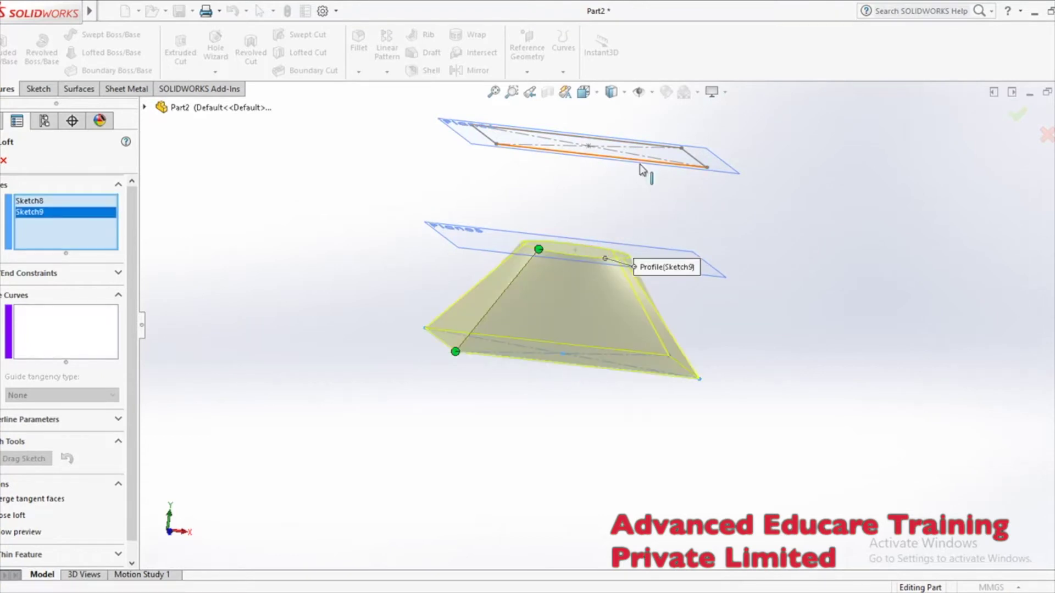
pyautogui.click(641, 167)
# - Twist the loft by moving its connector points on the upper and lower rectangles to other corners, and create it
pyautogui.moveTo(643, 196)
pyautogui.mouseDown(button='middle')
pyautogui.moveTo(695, 265)
pyautogui.moveTo(671, 273)
pyautogui.moveTo(674, 370)
pyautogui.moveTo(675, 203)
pyautogui.moveTo(746, 233)
pyautogui.moveTo(604, 201)
pyautogui.mouseUp(button='middle')
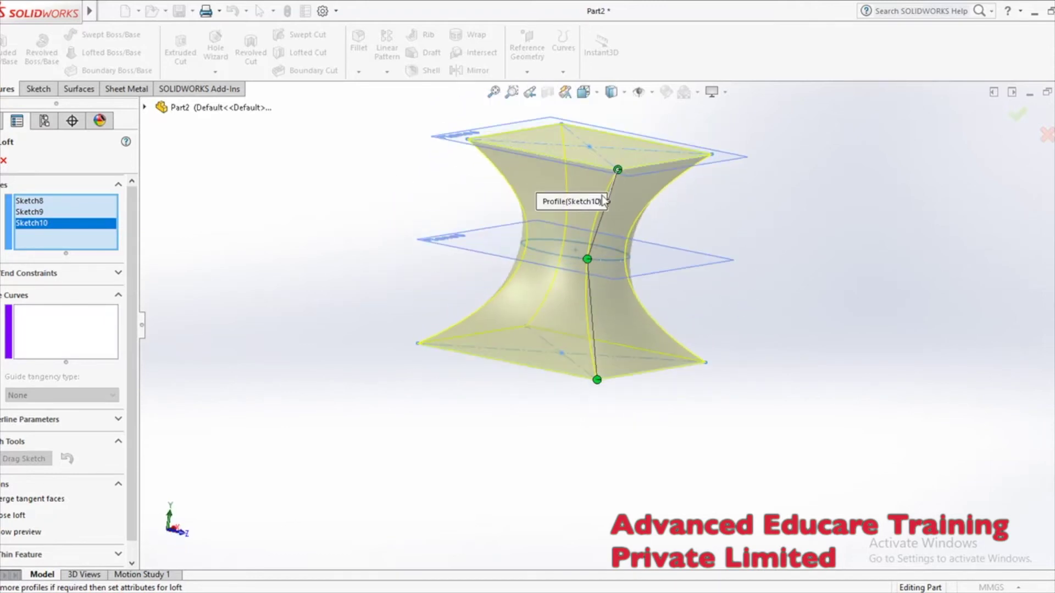
pyautogui.moveTo(561, 168); pyautogui.dragTo(559, 169)
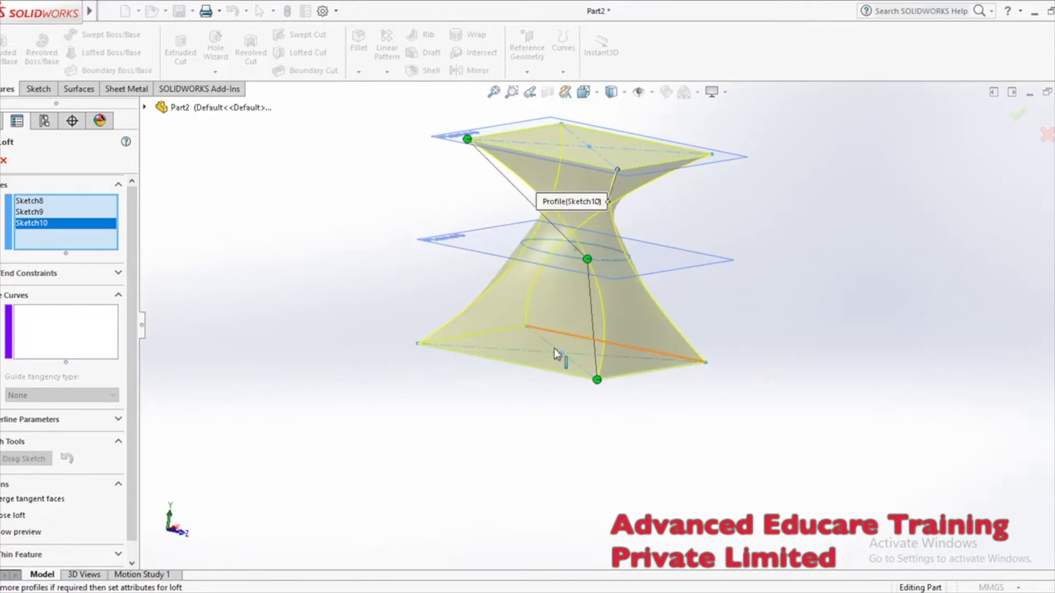
pyautogui.moveTo(563, 397); pyautogui.dragTo(511, 437, button='middle')
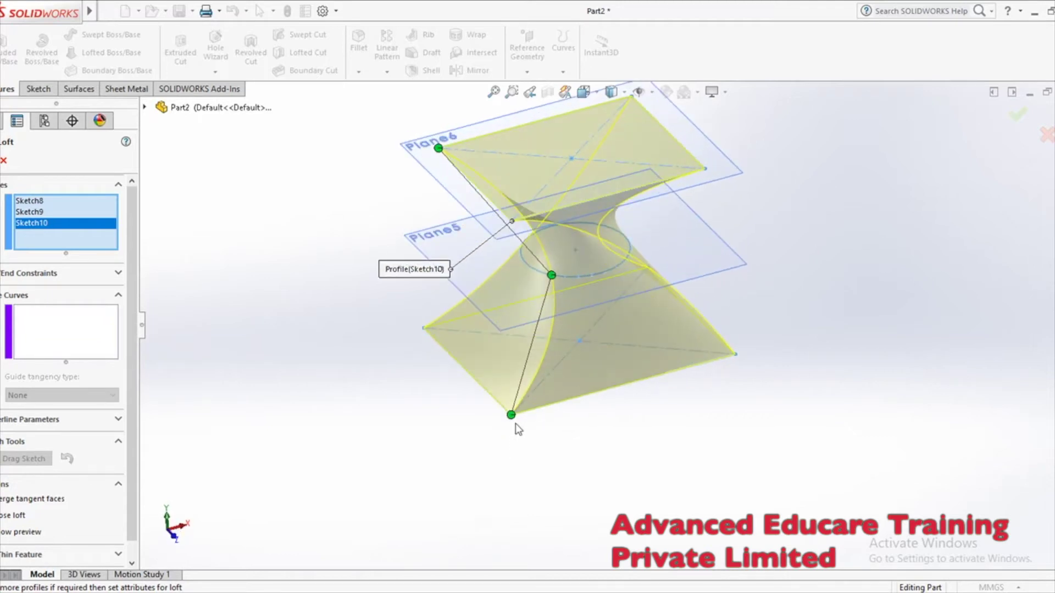
pyautogui.moveTo(516, 420); pyautogui.dragTo(432, 342)
pyautogui.moveTo(604, 434); pyautogui.dragTo(417, 468, button='middle')
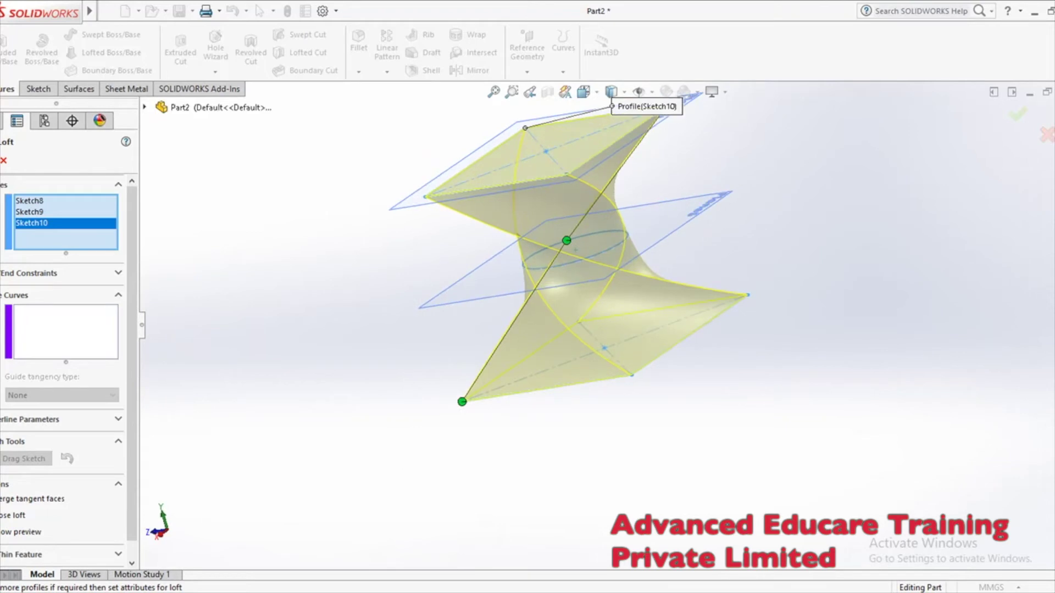
pyautogui.press('Return')
# - Undo the twisted three-profile loft
pyautogui.moveTo(344, 302); pyautogui.dragTo(731, 274, button='middle')
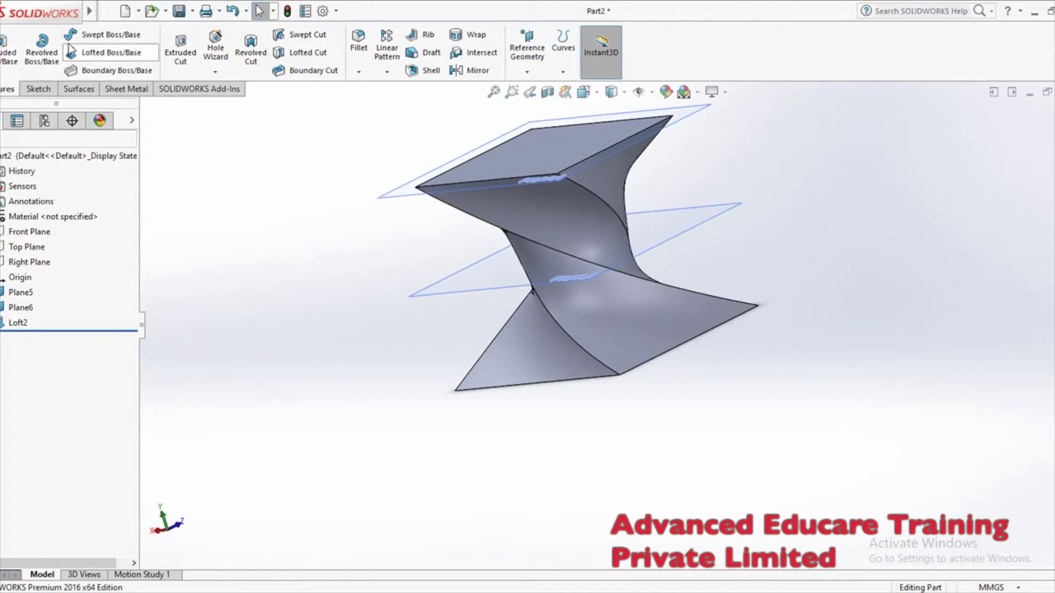
pyautogui.hotkey('ctrl', 'z')
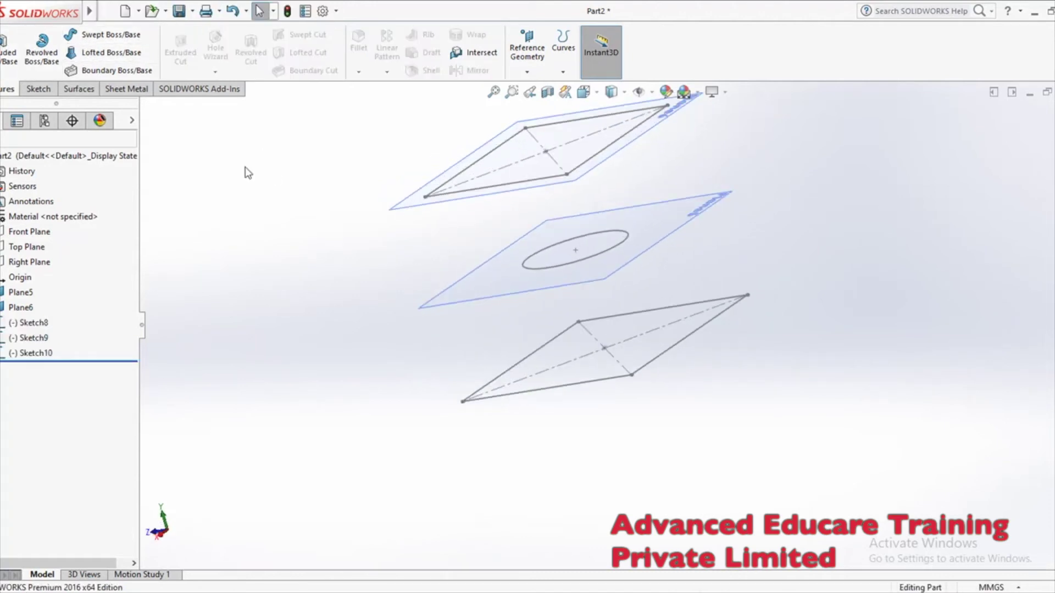
pyautogui.click(128, 56)
pyautogui.click(509, 183)
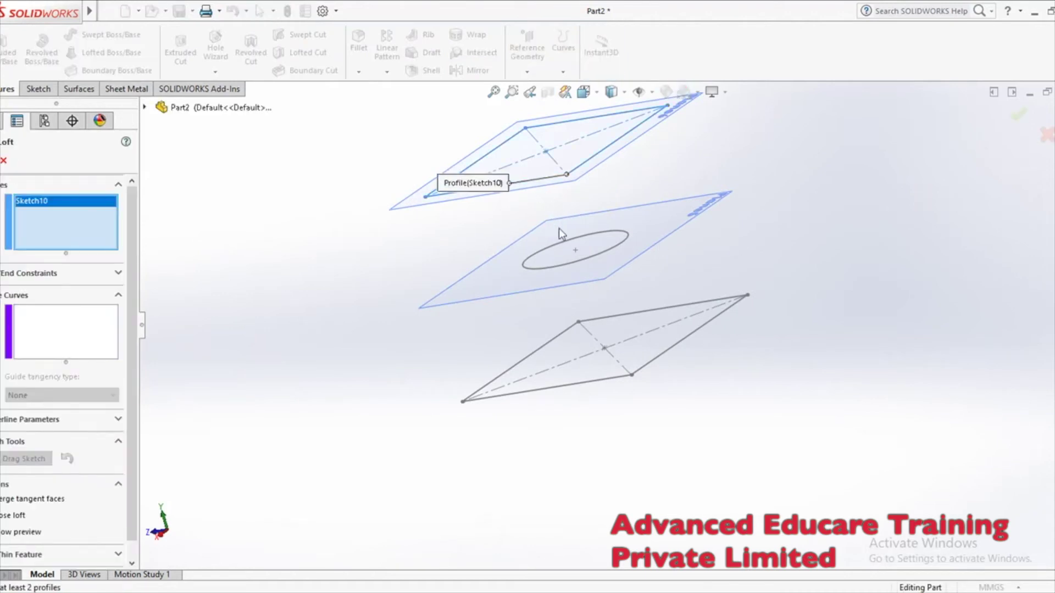
pyautogui.click(572, 262)
pyautogui.click(648, 373)
pyautogui.moveTo(647, 372)
pyautogui.mouseDown(button='middle')
pyautogui.moveTo(647, 395)
pyautogui.moveTo(666, 343)
pyautogui.moveTo(744, 341)
pyautogui.moveTo(737, 398)
pyautogui.moveTo(676, 306)
pyautogui.moveTo(665, 352)
pyautogui.mouseUp(button='middle')
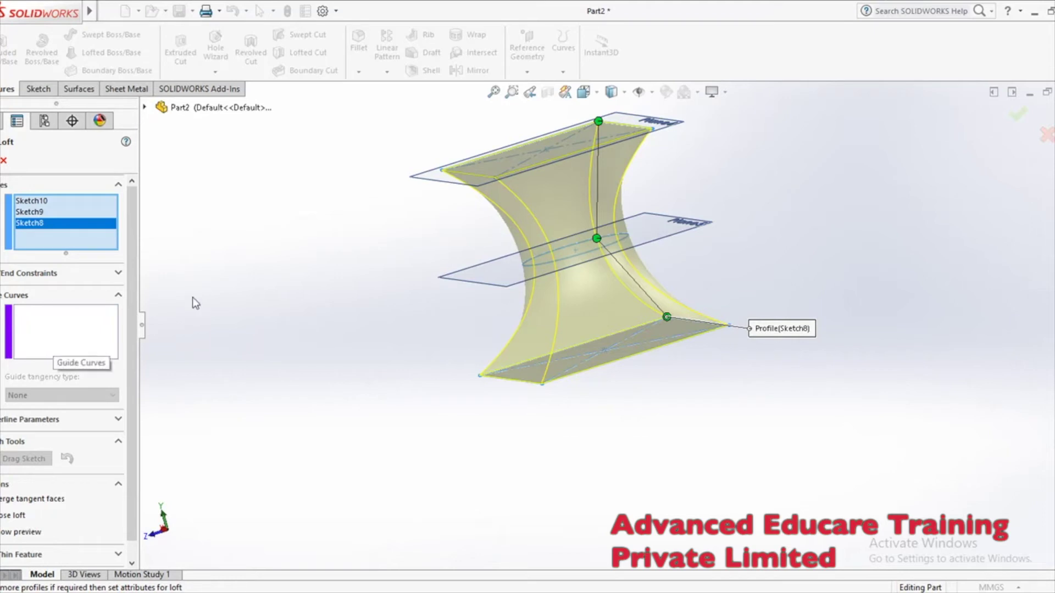
pyautogui.press('Escape')
# - Start a new sketch on the Right Plane and set the view orientation to Right
pyautogui.moveTo(336, 245)
pyautogui.mouseDown(button='middle')
pyautogui.moveTo(388, 337)
pyautogui.moveTo(430, 306)
pyautogui.moveTo(410, 260)
pyautogui.moveTo(423, 279)
pyautogui.mouseUp(button='middle')
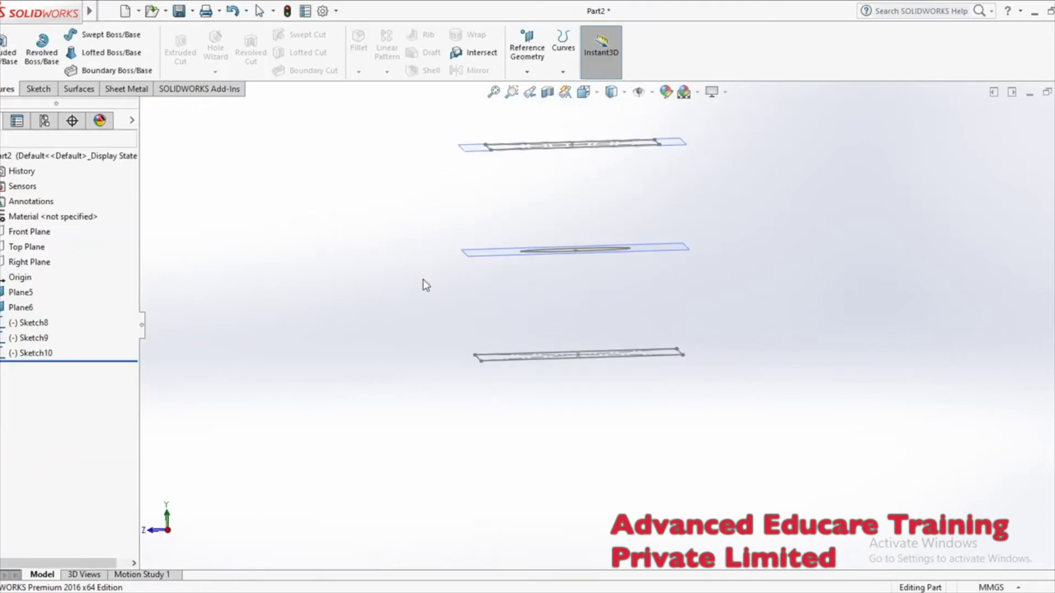
pyautogui.click(27, 262)
pyautogui.click(39, 89)
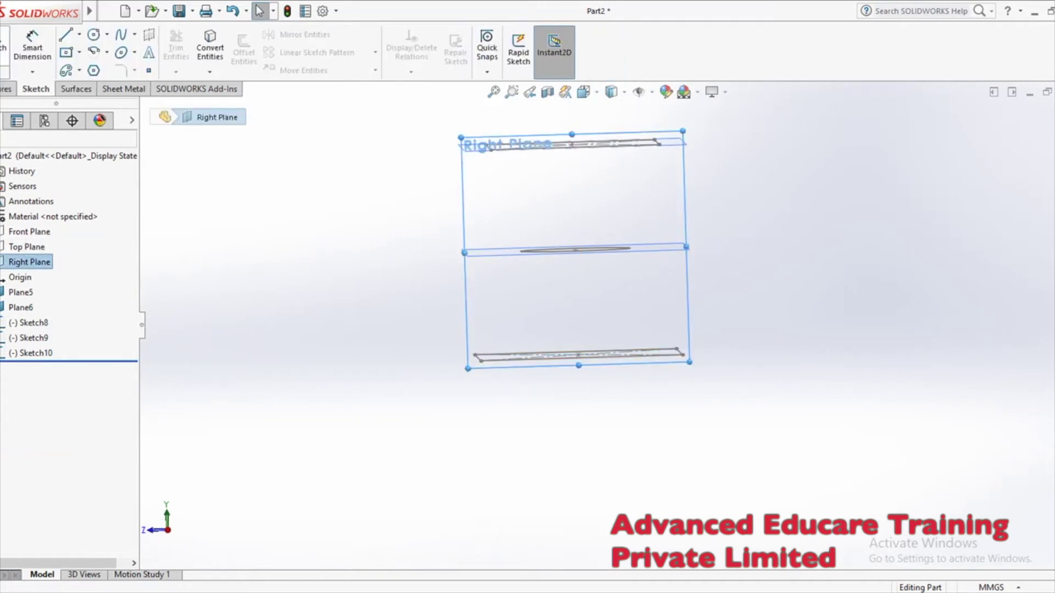
pyautogui.click(5, 46)
pyautogui.moveTo(676, 238)
pyautogui.mouseDown(button='middle')
pyautogui.moveTo(660, 224)
pyautogui.moveTo(695, 224)
pyautogui.moveTo(687, 209)
pyautogui.mouseUp(button='middle')
pyautogui.click(618, 97)
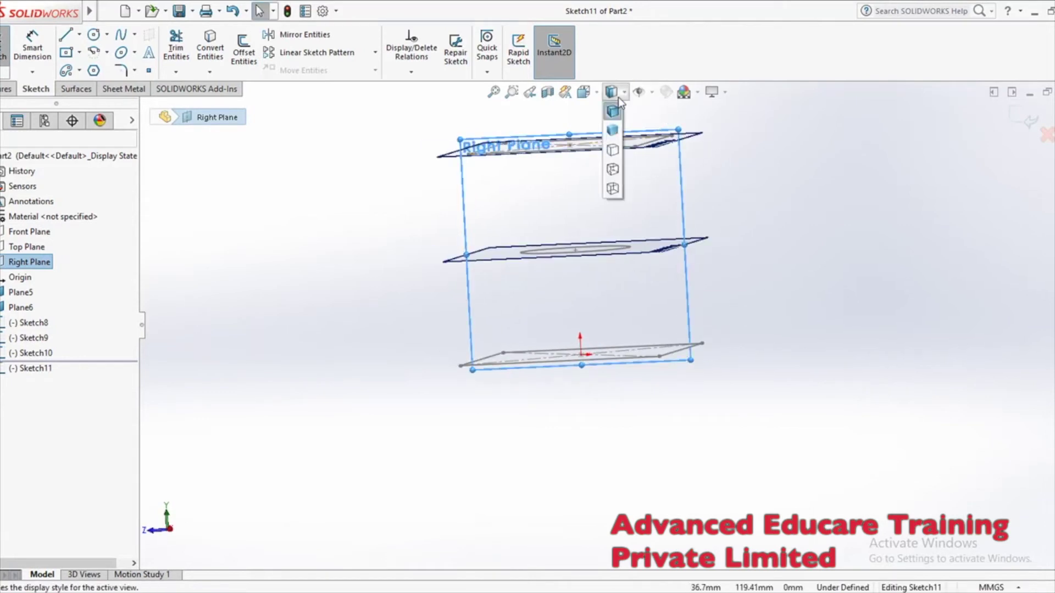
pyautogui.click(586, 94)
pyautogui.click(597, 97)
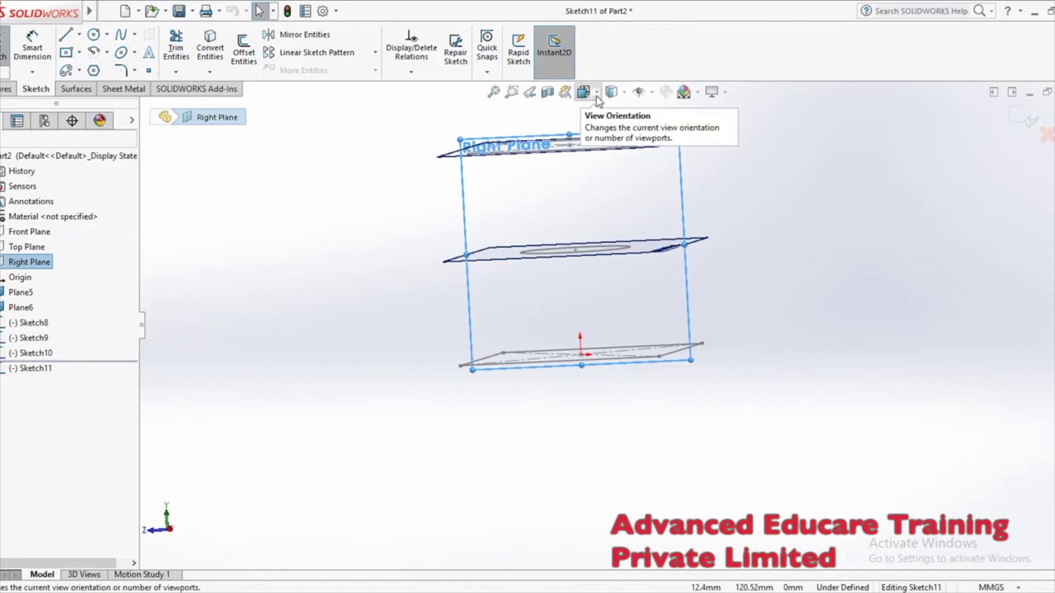
pyautogui.click(596, 97)
pyautogui.click(663, 170)
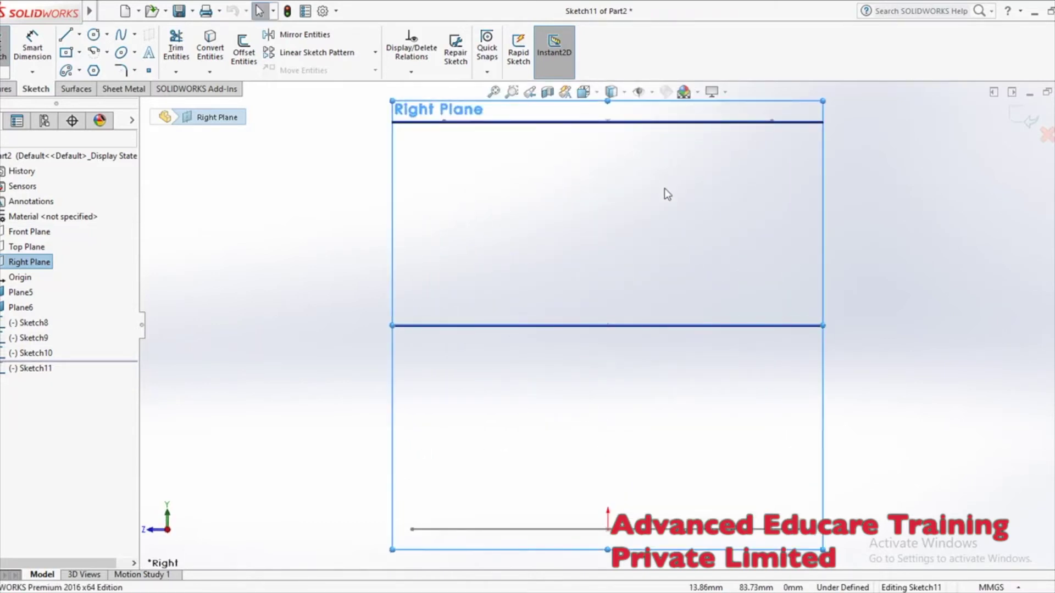
pyautogui.moveTo(664, 188); pyautogui.dragTo(665, 195, button='middle')
pyautogui.click(669, 209)
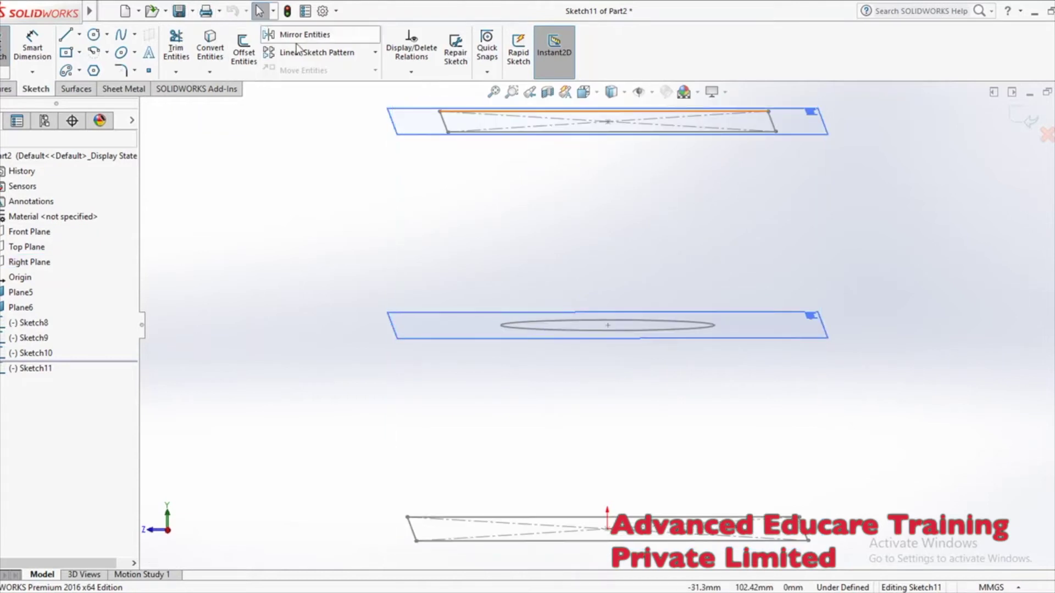
# - Sketch a six-point spline on the +Z side from the Plane6 rectangle's edge through the Plane5 circle's edge to the Top Plane rectangle
pyautogui.click(121, 36)
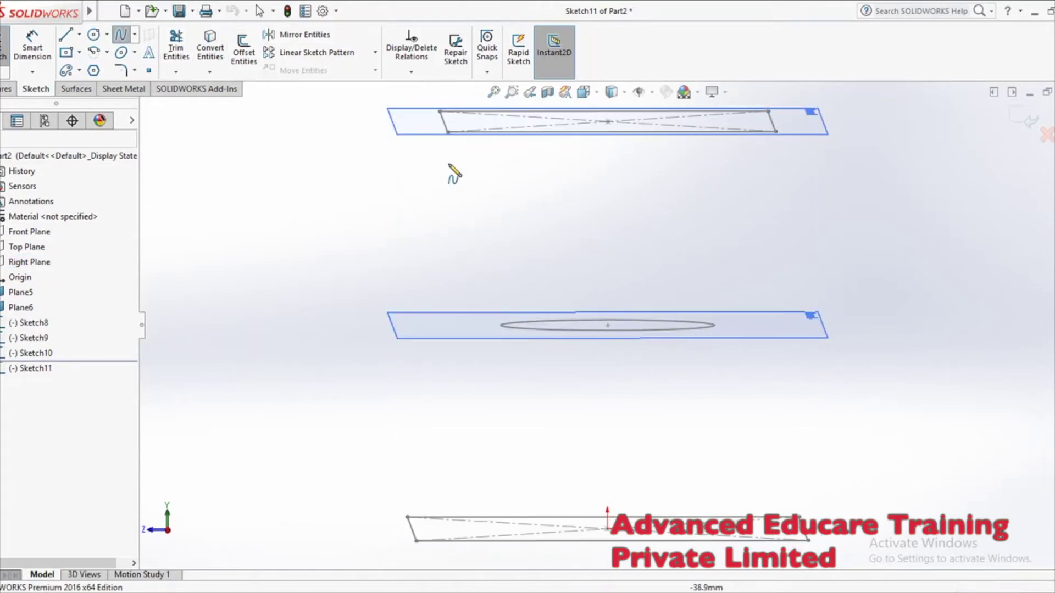
pyautogui.click(443, 119)
pyautogui.click(404, 220)
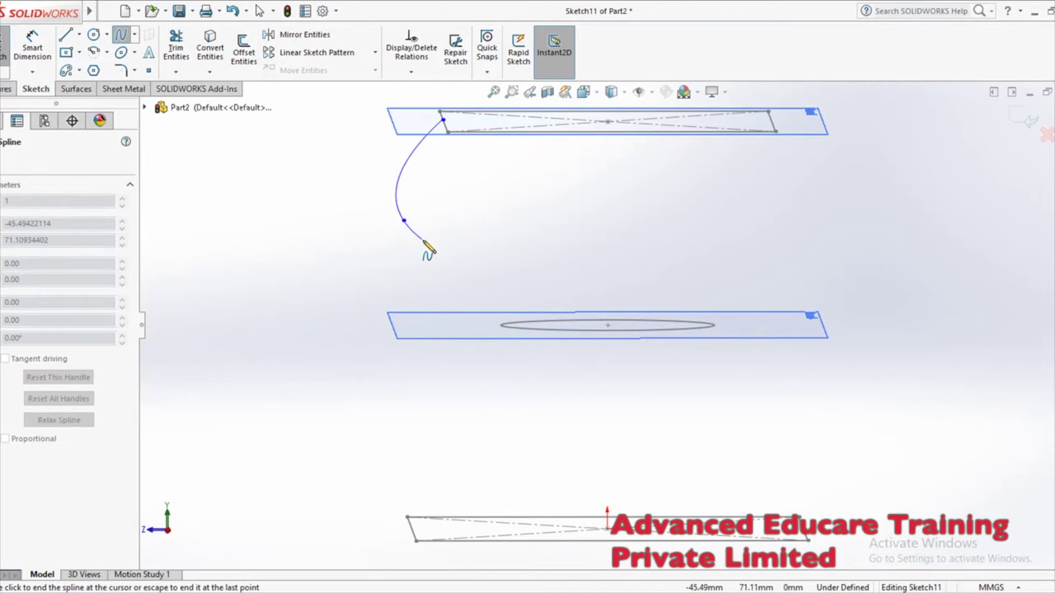
pyautogui.click(453, 274)
pyautogui.click(501, 325)
pyautogui.click(470, 416)
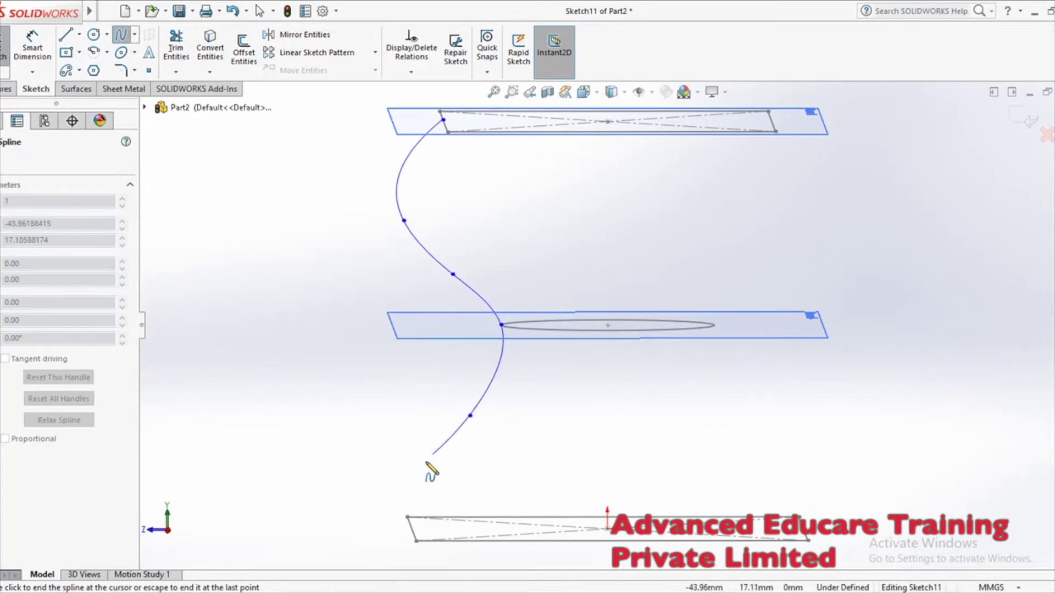
pyautogui.rightClick(413, 535)
pyautogui.click(452, 470)
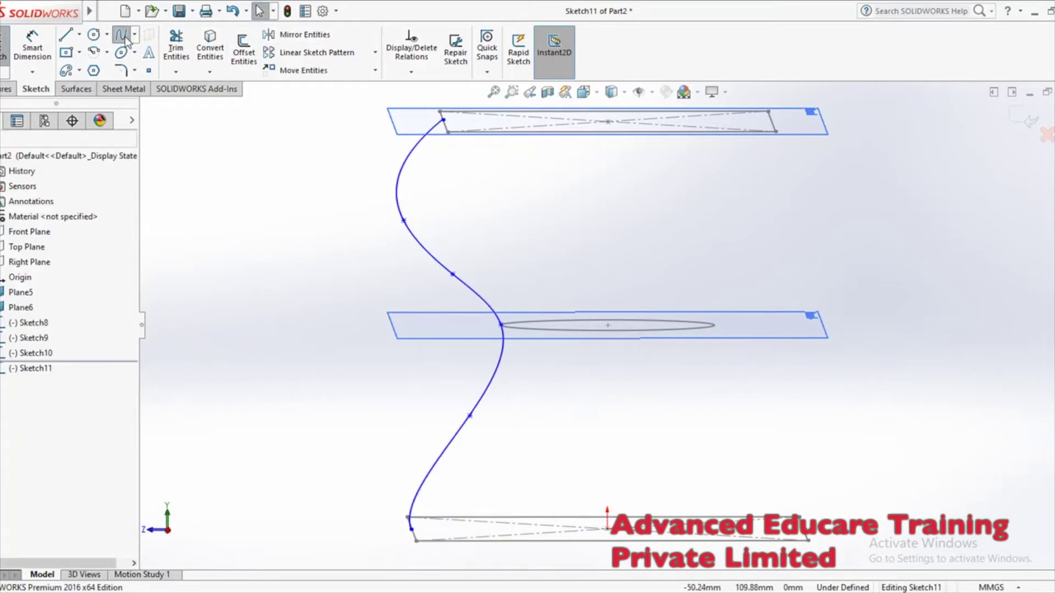
pyautogui.click(768, 119)
pyautogui.click(773, 211)
pyautogui.click(822, 254)
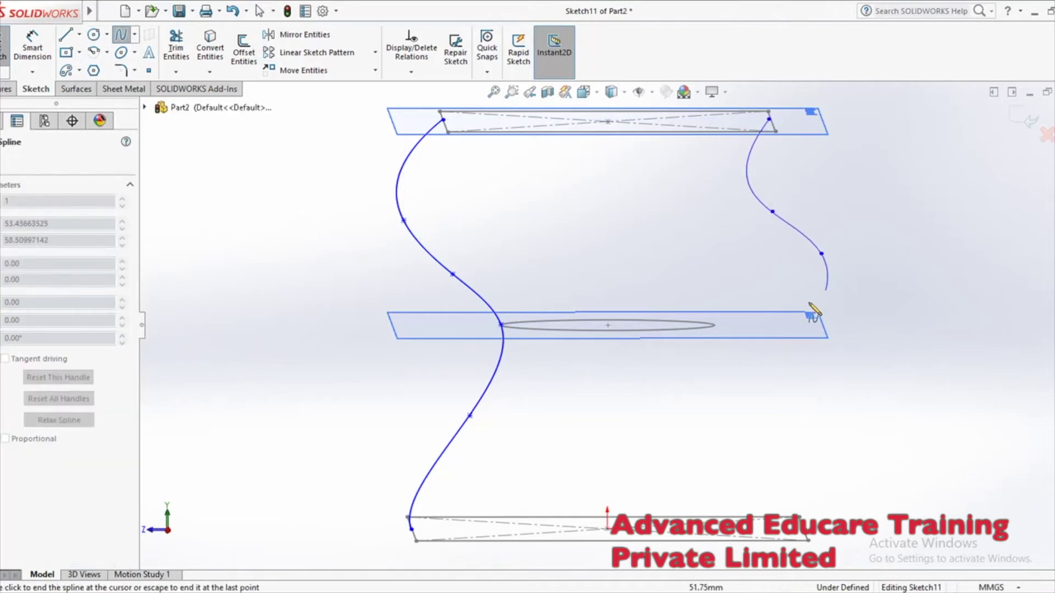
pyautogui.press('Escape')
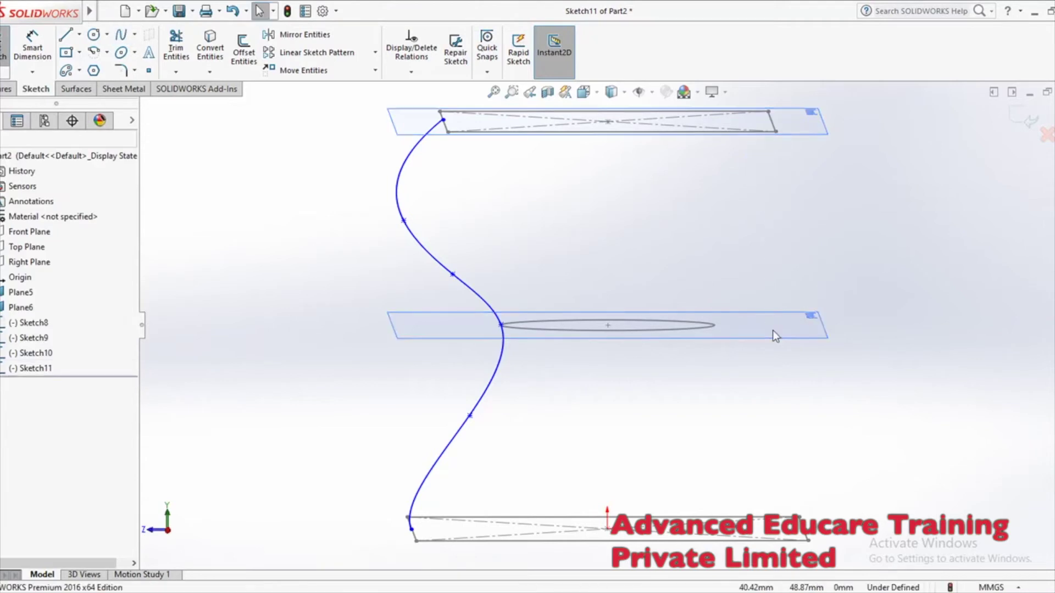
# - Sketch a five-point spline on the opposite side through the Plane6 rectangle, Plane5 circle and Top Plane rectangle edges, and finish the sketch
pyautogui.click(121, 35)
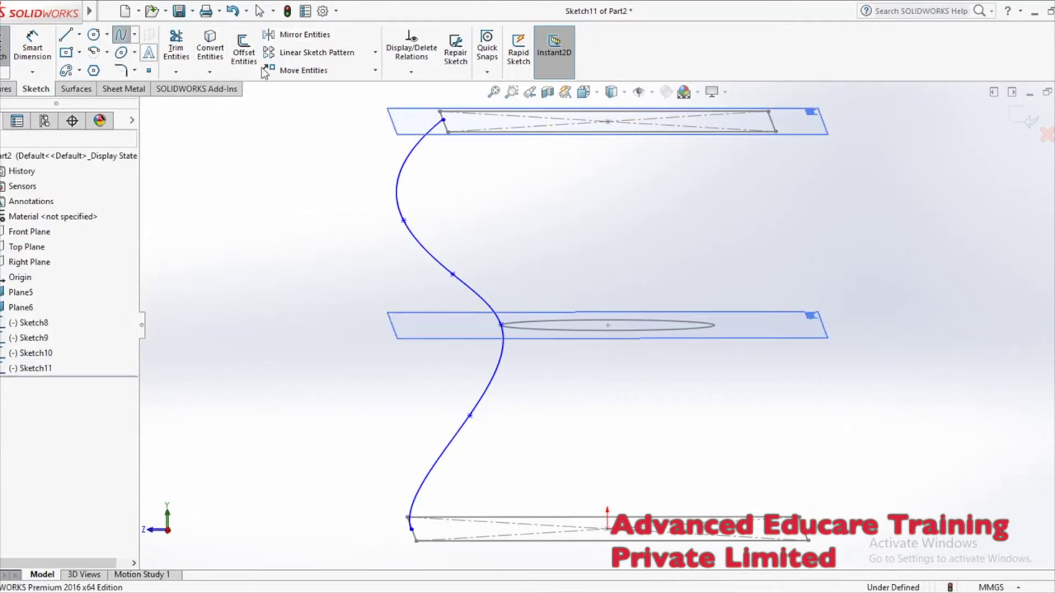
pyautogui.click(769, 119)
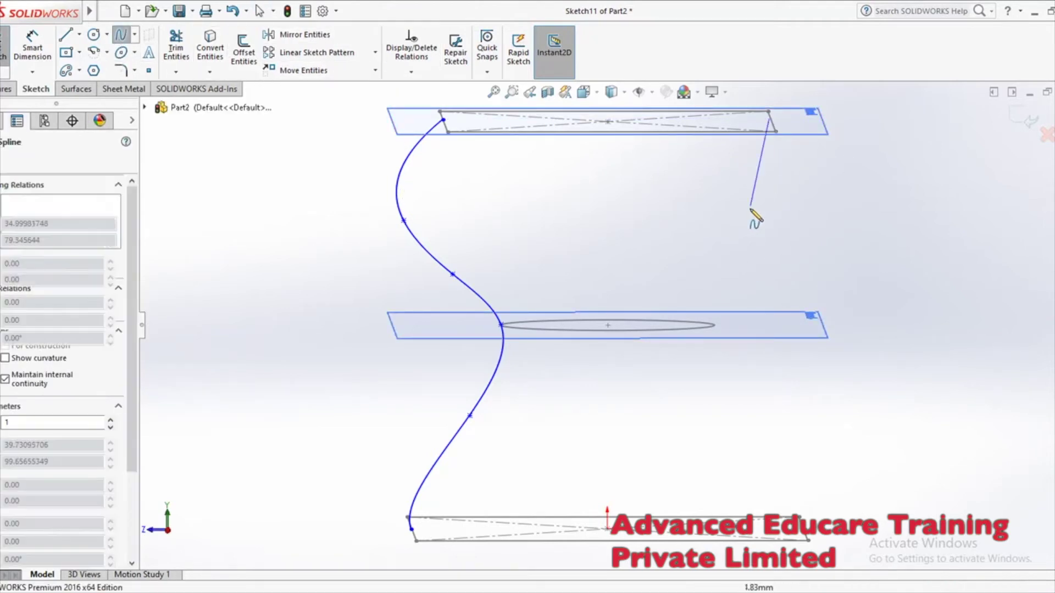
pyautogui.click(751, 208)
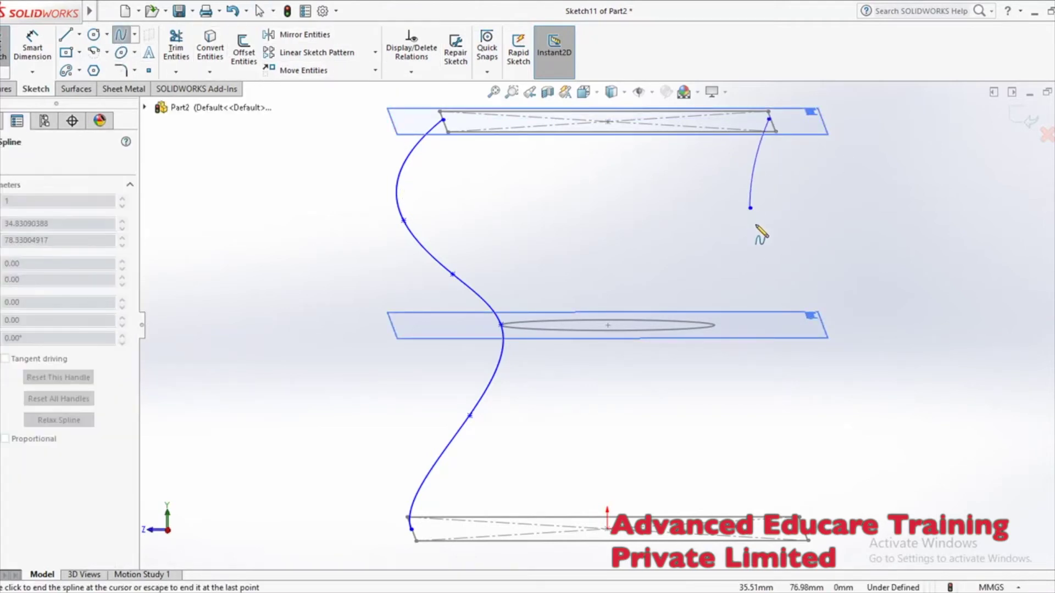
pyautogui.click(714, 325)
pyautogui.click(762, 455)
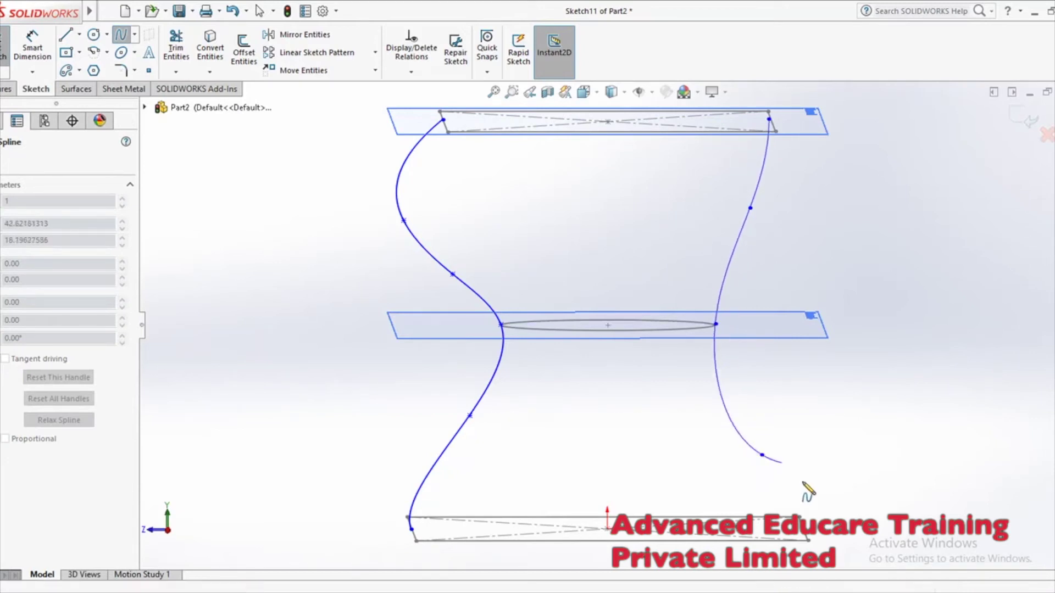
pyautogui.click(807, 538)
pyautogui.rightClick(806, 538)
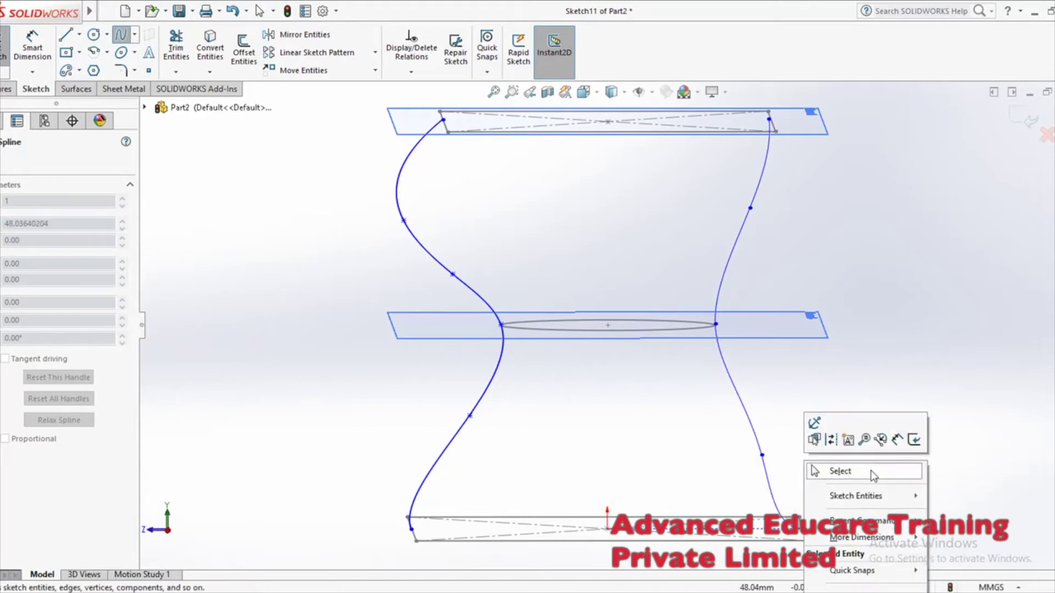
pyautogui.click(841, 471)
pyautogui.click(1021, 107)
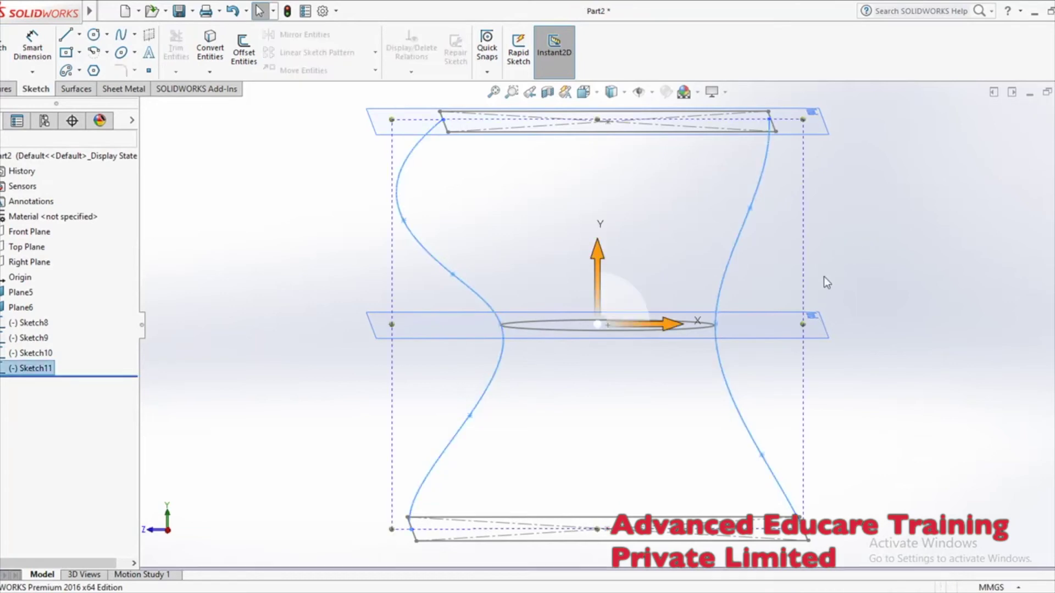
# - Reopen the spline sketch, move the second spline's upper endpoint onto the Plane6 rectangle's short edge, and finish the sketch
pyautogui.moveTo(863, 275); pyautogui.dragTo(672, 163, button='middle')
pyautogui.scroll(-10, 671, 163)
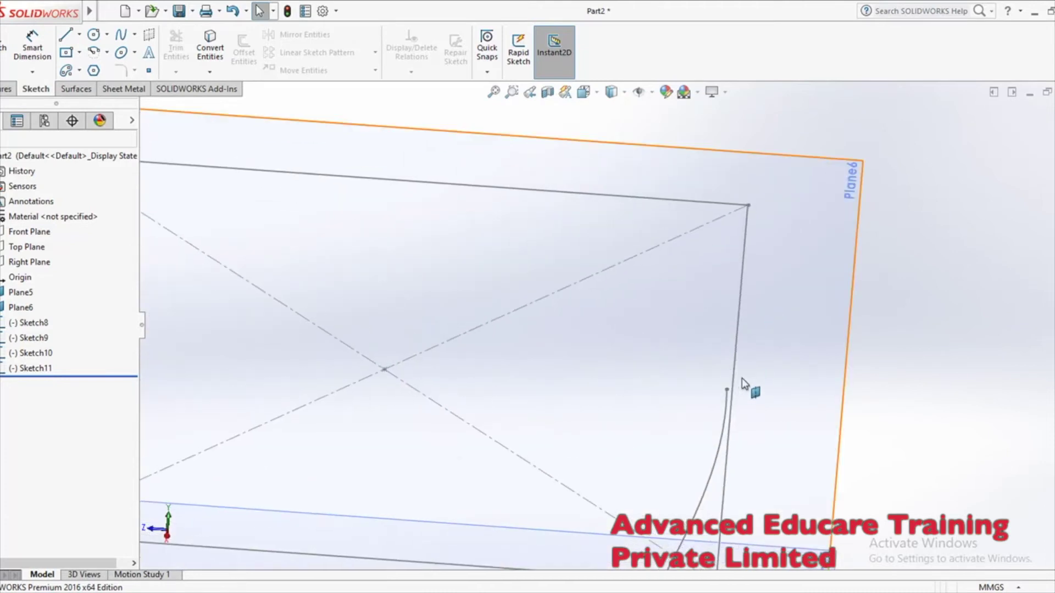
pyautogui.click(727, 390)
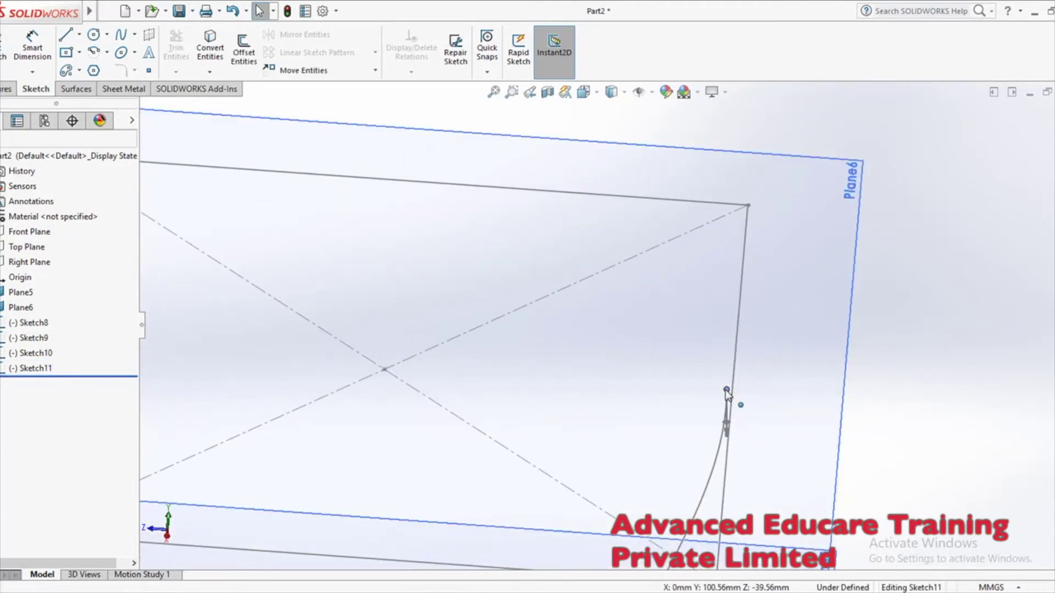
pyautogui.click(723, 403)
pyautogui.doubleClick(724, 423)
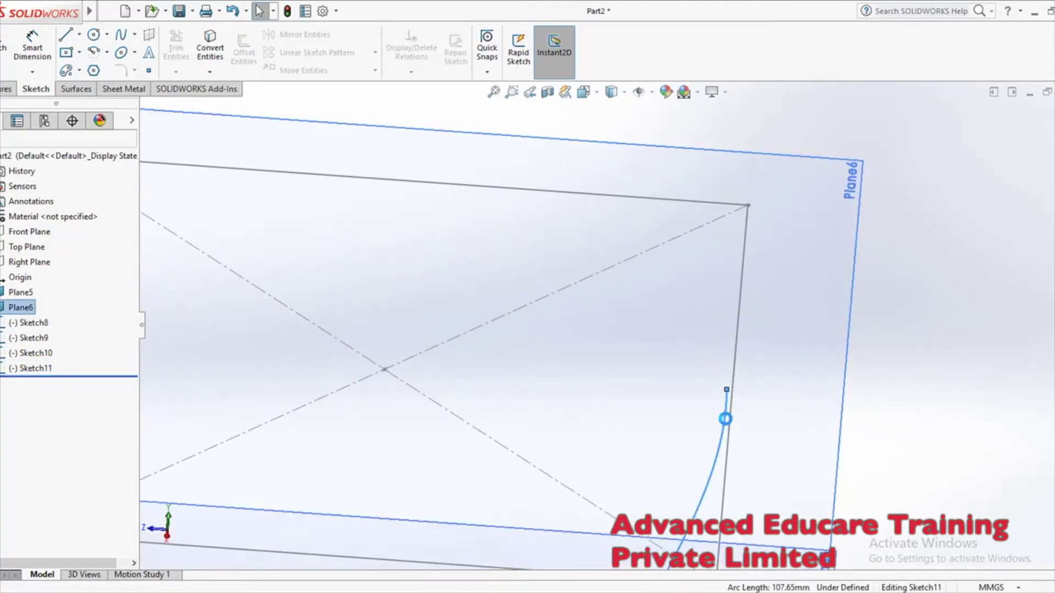
pyautogui.click(727, 390)
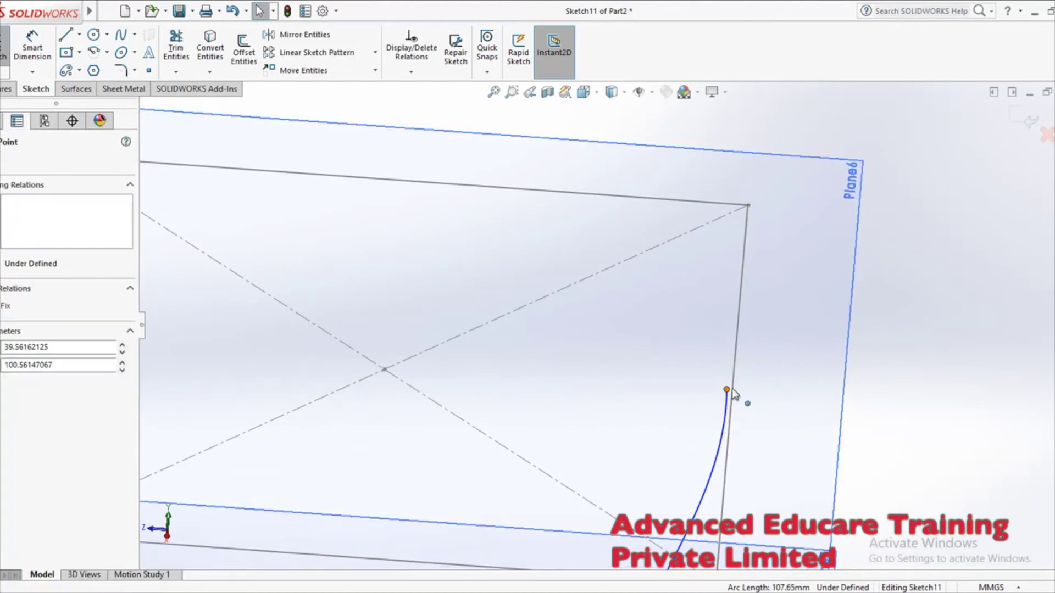
pyautogui.scroll(-6, 729, 397)
pyautogui.click(584, 318)
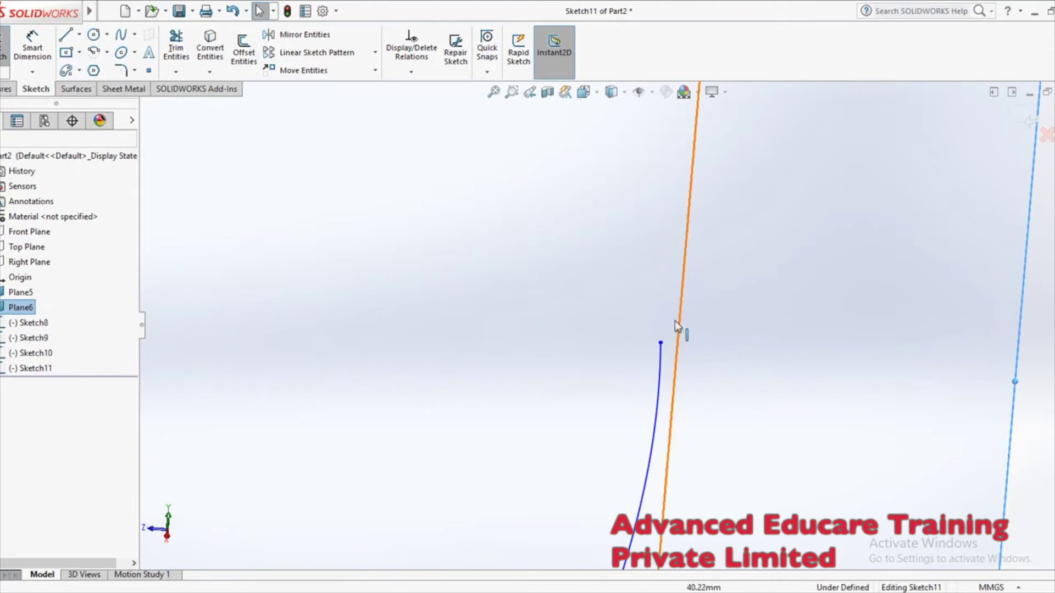
pyautogui.moveTo(661, 343); pyautogui.dragTo(677, 345)
pyautogui.scroll(5, 698, 354)
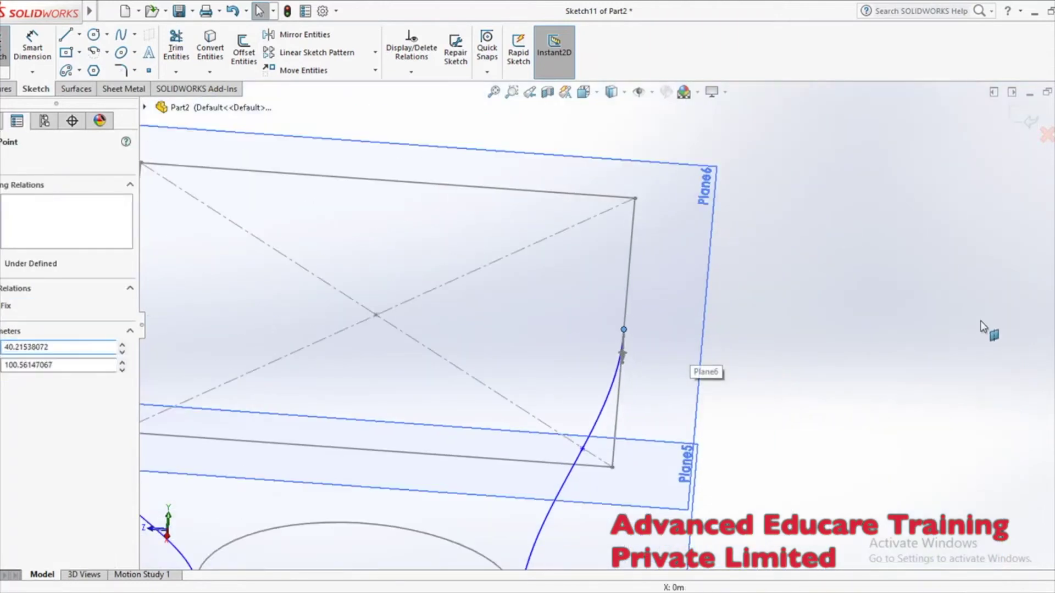
pyautogui.press('Escape')
pyautogui.click(1028, 121)
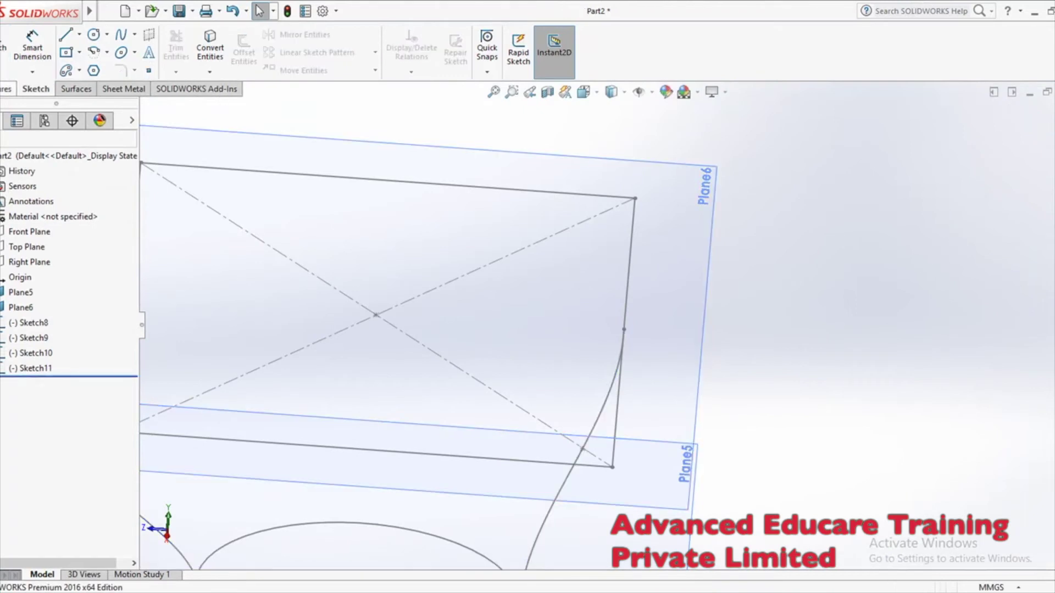
# - Set up a loft through the Plane6 rectangle, the circle on Plane5 and the Top Plane rectangle
pyautogui.click(4, 88)
pyautogui.click(74, 51)
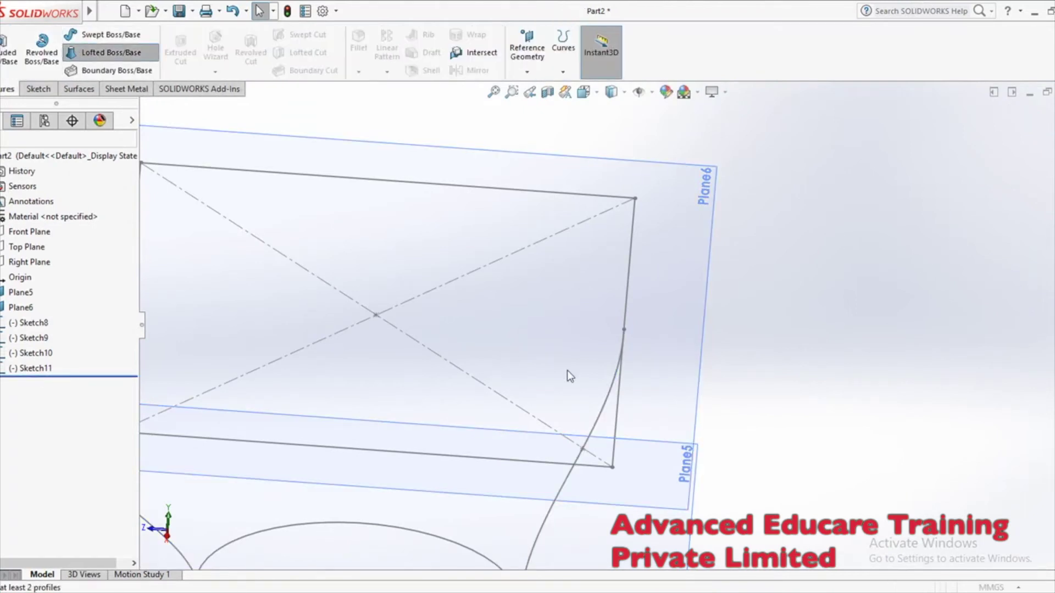
pyautogui.scroll(5, 567, 370)
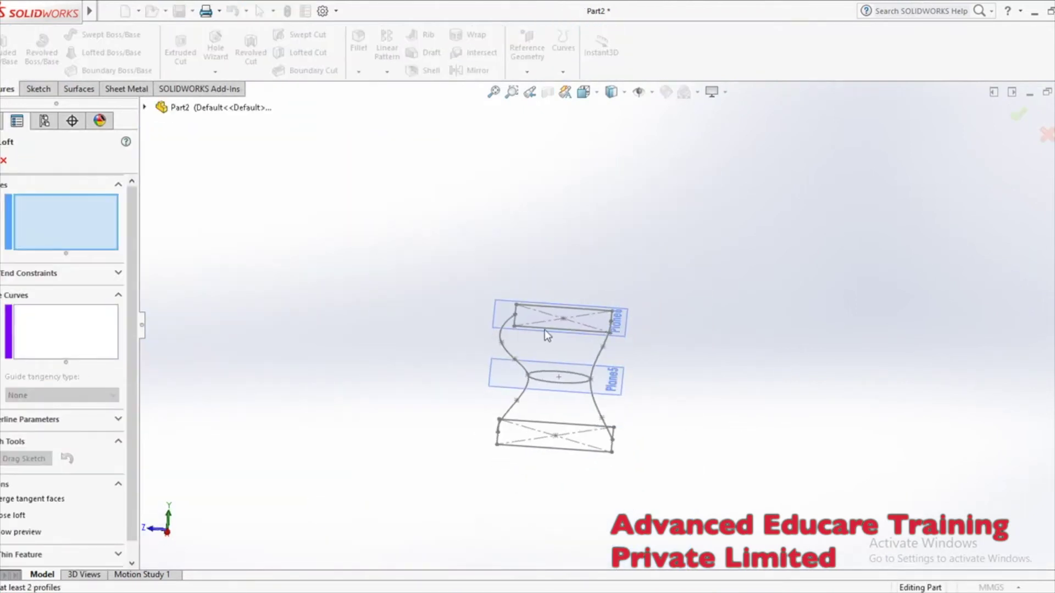
pyautogui.click(549, 329)
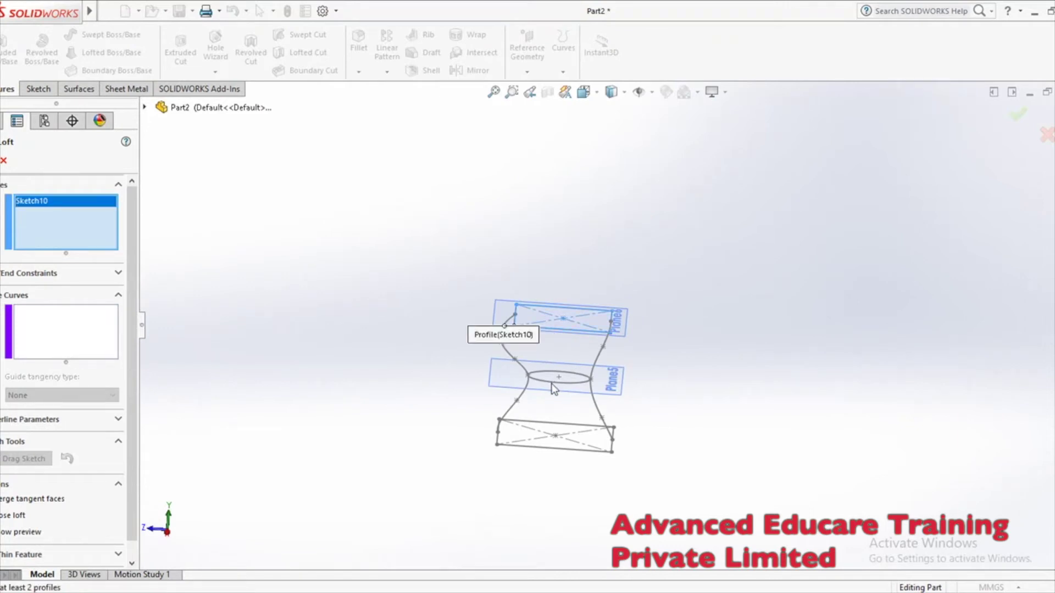
pyautogui.click(560, 385)
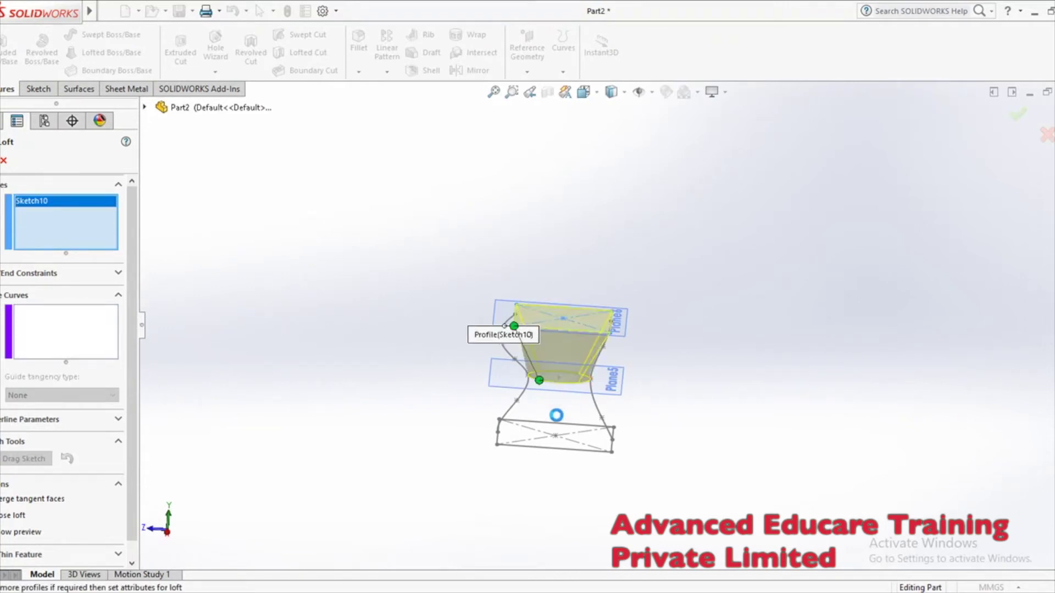
pyautogui.click(546, 446)
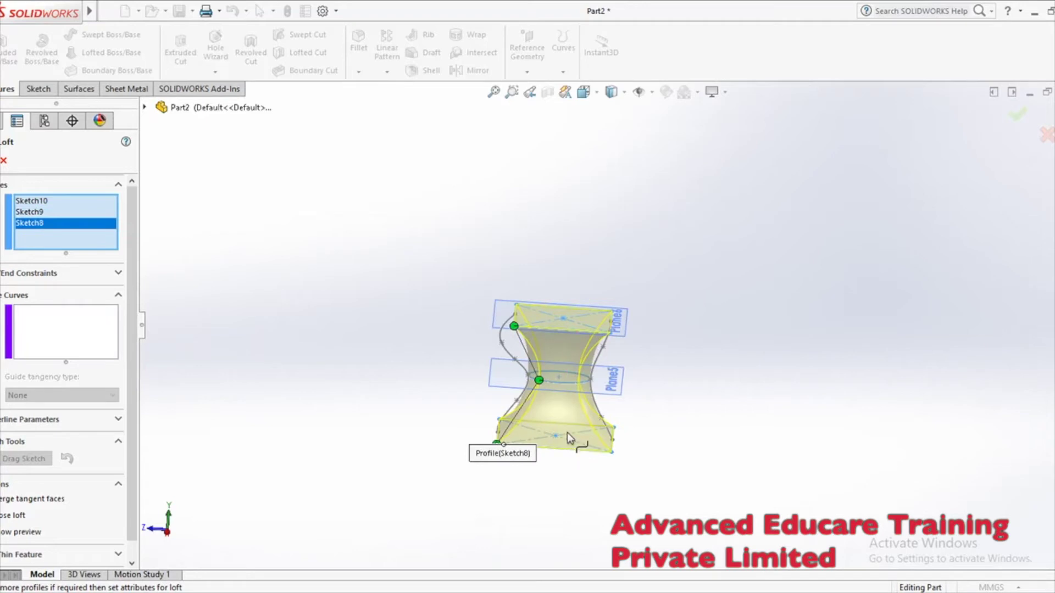
# - Try to shape the loft with both Right Plane splines as guide curves
pyautogui.click(86, 331)
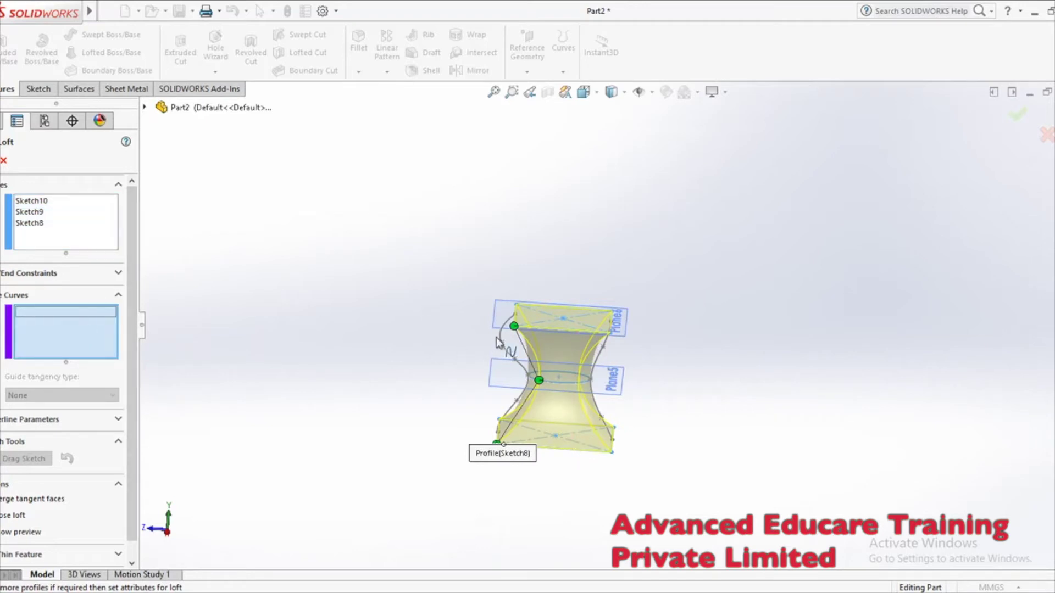
pyautogui.click(501, 340)
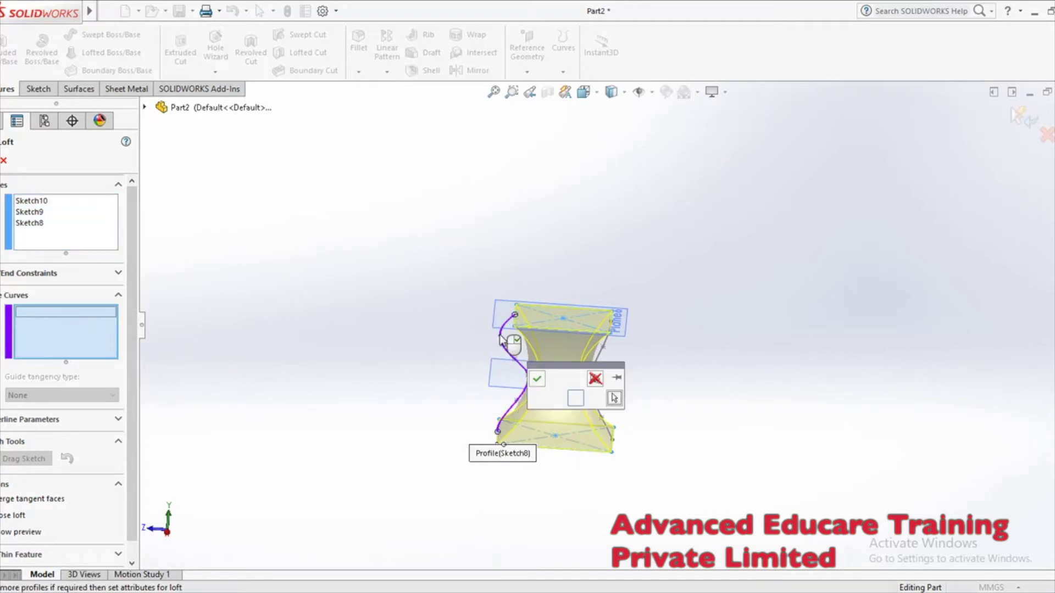
pyautogui.click(537, 379)
pyautogui.moveTo(692, 432); pyautogui.dragTo(704, 516, button='middle')
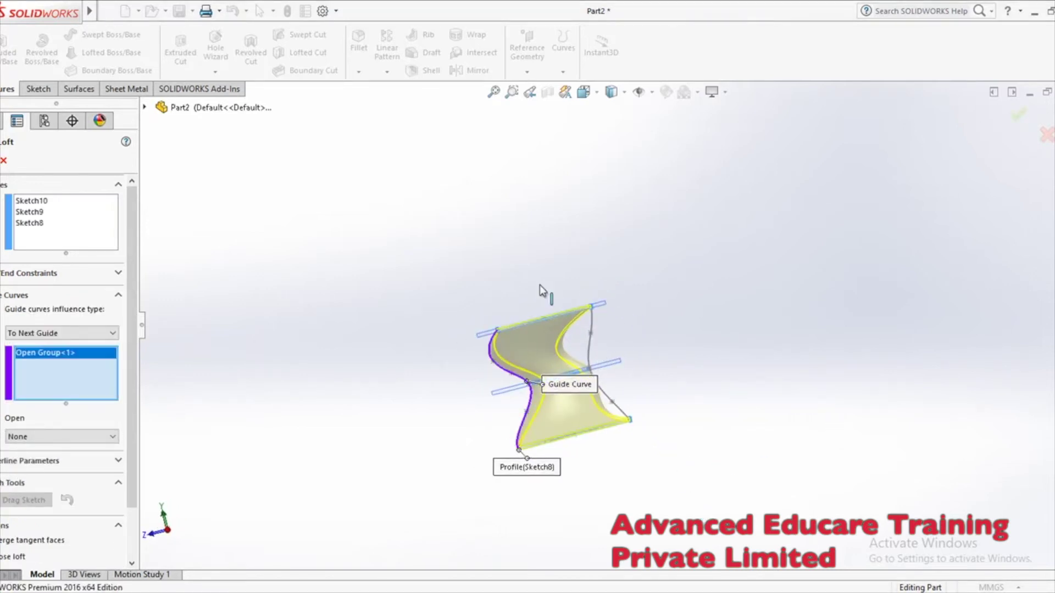
pyautogui.scroll(-3, 580, 343)
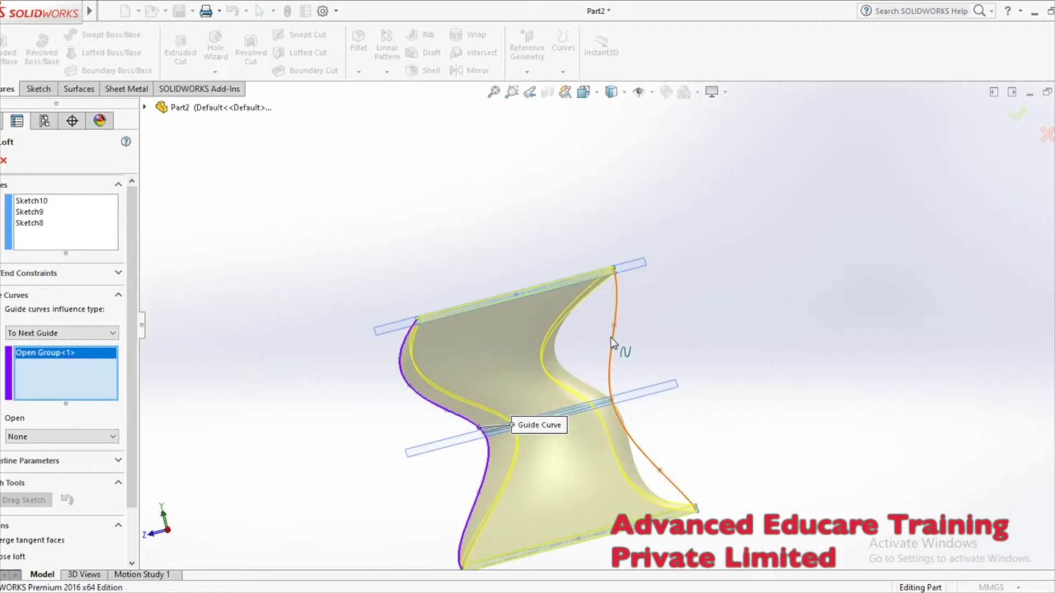
pyautogui.click(613, 344)
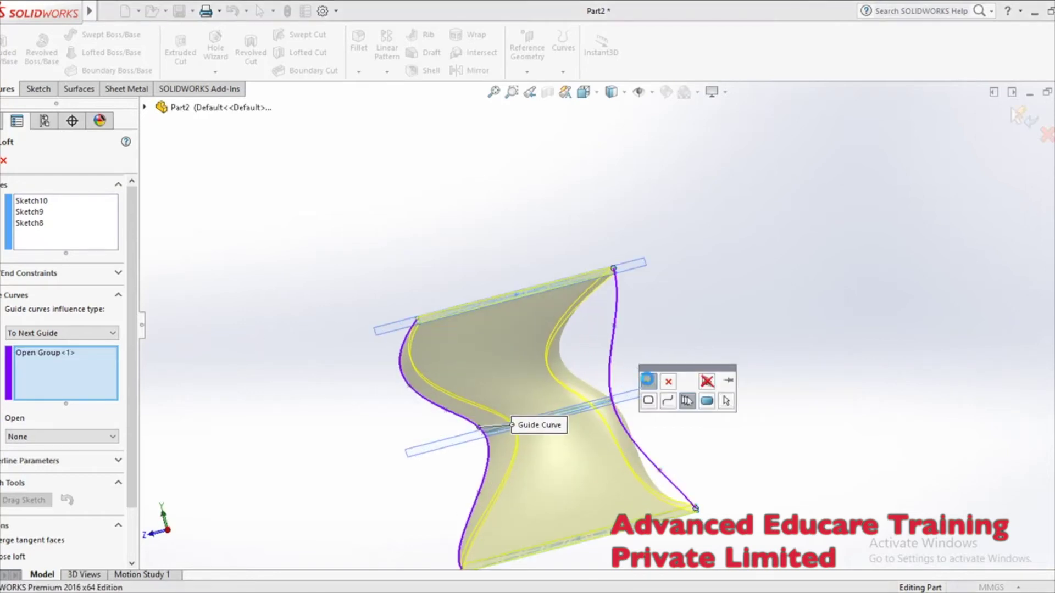
pyautogui.click(649, 383)
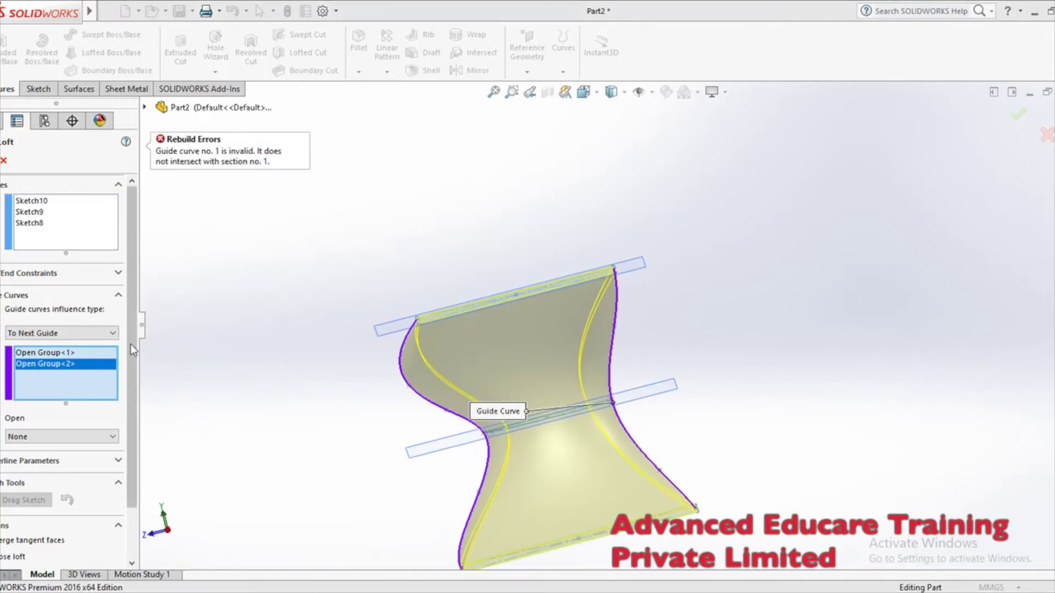
# - Remove the first spline from the loft's guide curves and leave the loft command without creating the feature
pyautogui.rightClick(81, 351)
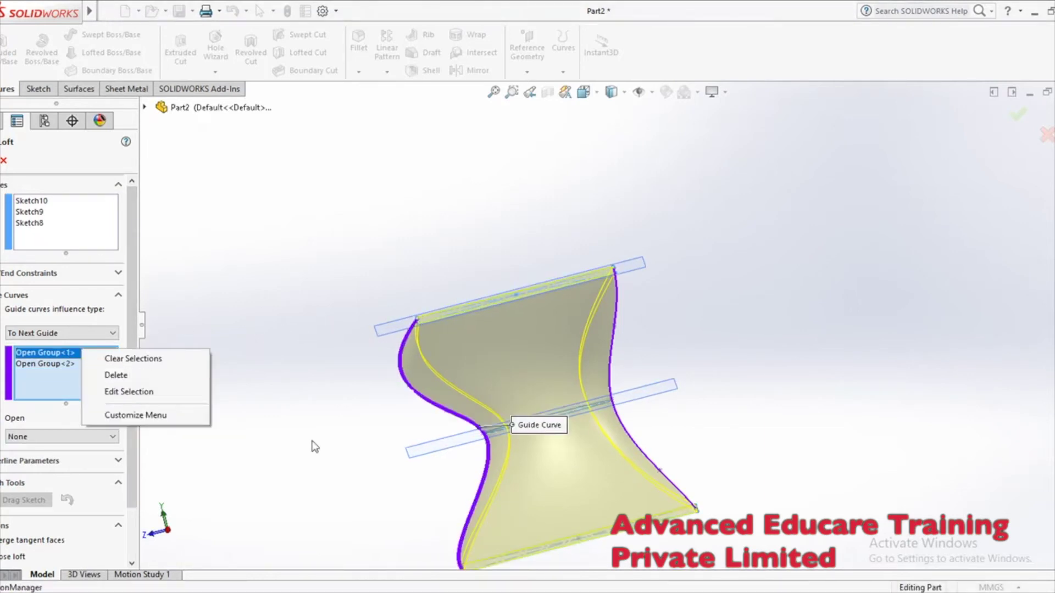
pyautogui.click(132, 376)
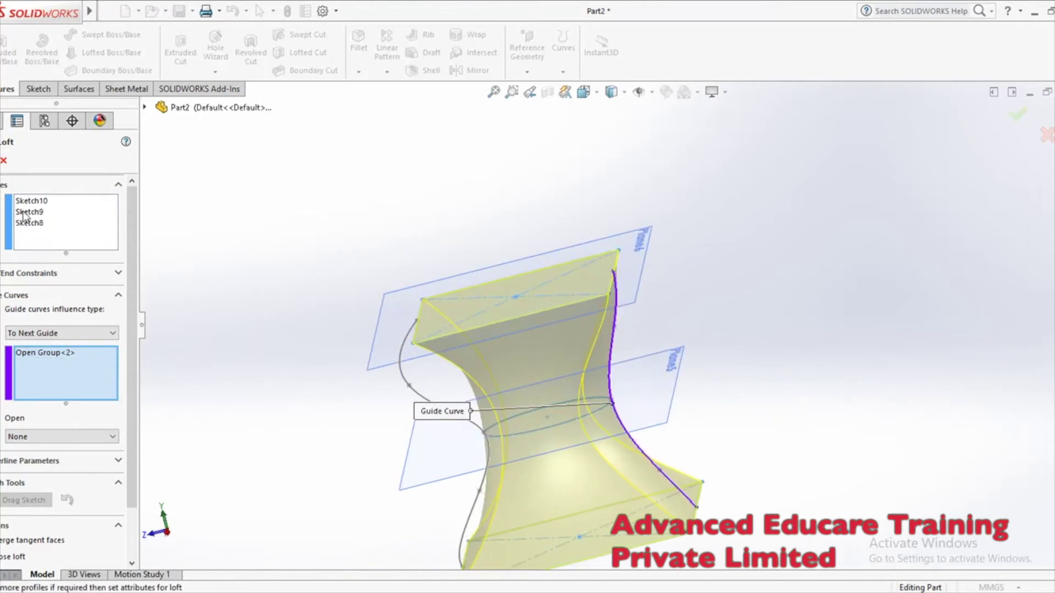
pyautogui.moveTo(335, 346); pyautogui.dragTo(336, 369, button='middle')
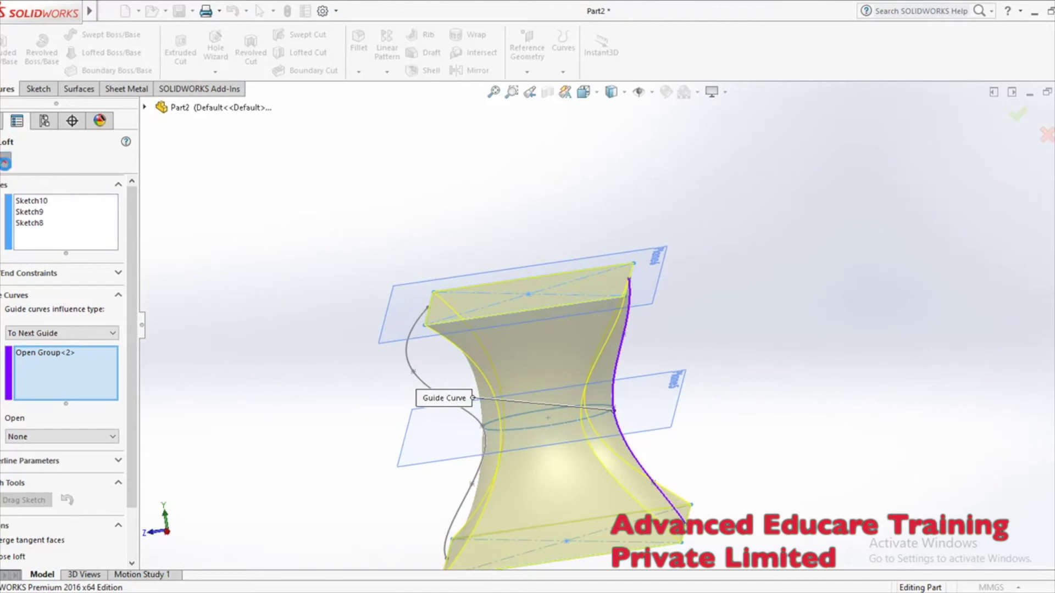
pyautogui.press('Escape')
# - Reopen the spline sketch and move the +Z spline's upper endpoint onto the Plane6 rectangle's short edge
pyautogui.scroll(-5, 510, 269)
pyautogui.scroll(-2, 448, 283)
pyautogui.moveTo(469, 287); pyautogui.dragTo(488, 287)
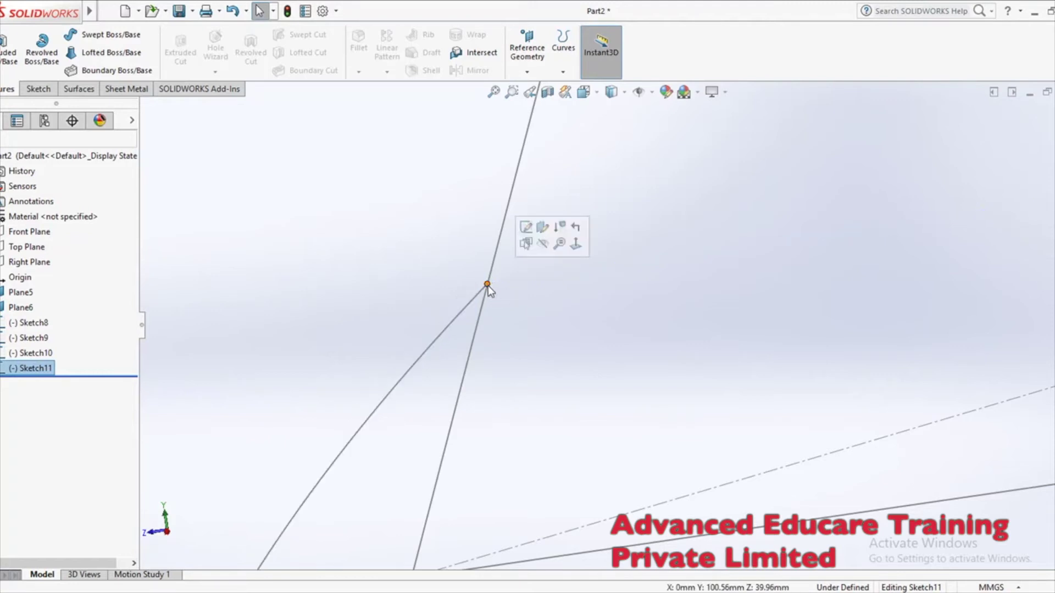
pyautogui.click(548, 375)
# - Move the +Z spline's middle point onto the edge of the Plane5 circle
pyautogui.scroll(10, 549, 377)
pyautogui.scroll(-6, 667, 456)
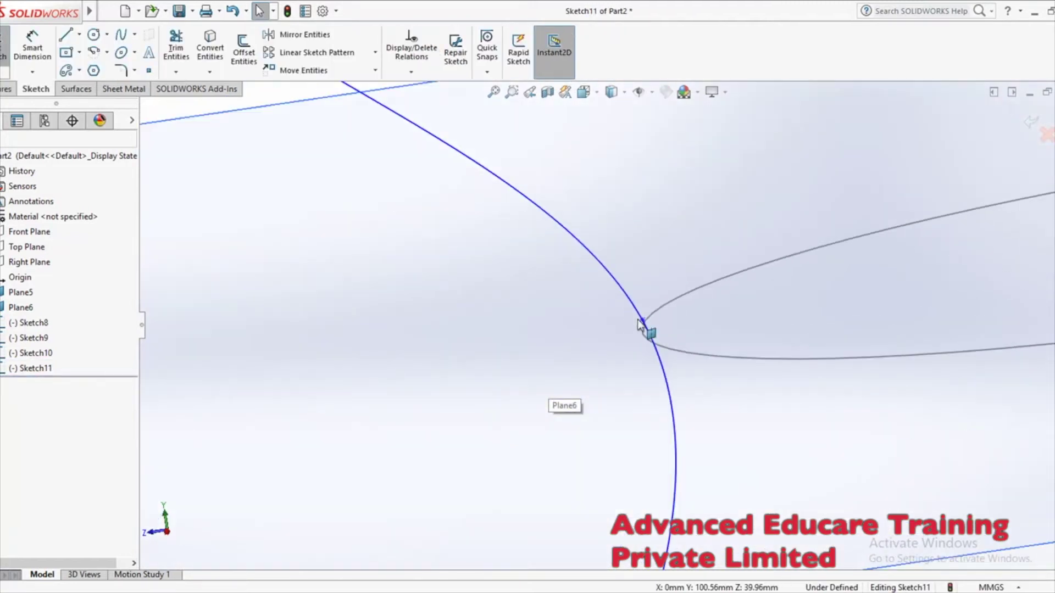
pyautogui.moveTo(581, 357); pyautogui.dragTo(587, 365)
pyautogui.scroll(7, 646, 404)
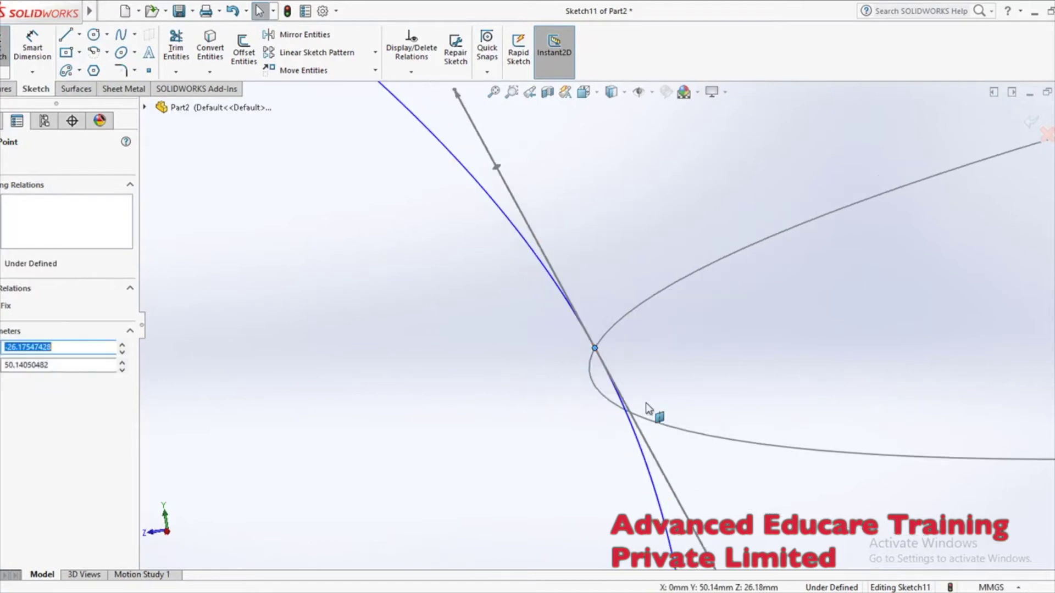
pyautogui.click(770, 484)
# - Move the opposite spline's middle point onto the edge of the Plane5 circle
pyautogui.scroll(2, 767, 483)
pyautogui.scroll(3, 769, 487)
pyautogui.scroll(-8, 912, 269)
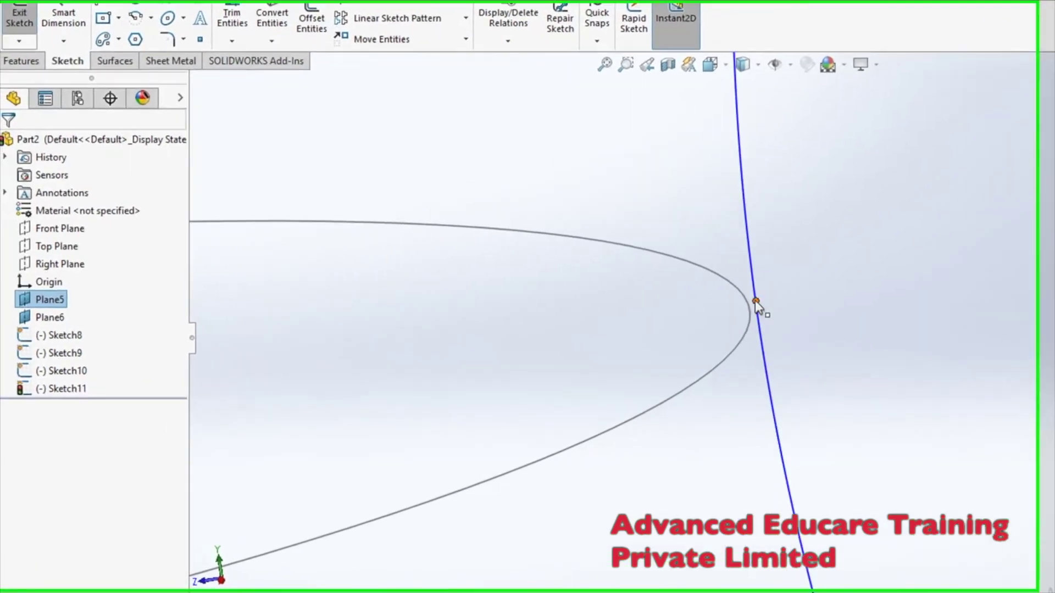
pyautogui.click(636, 296)
pyautogui.moveTo(766, 317); pyautogui.dragTo(768, 316)
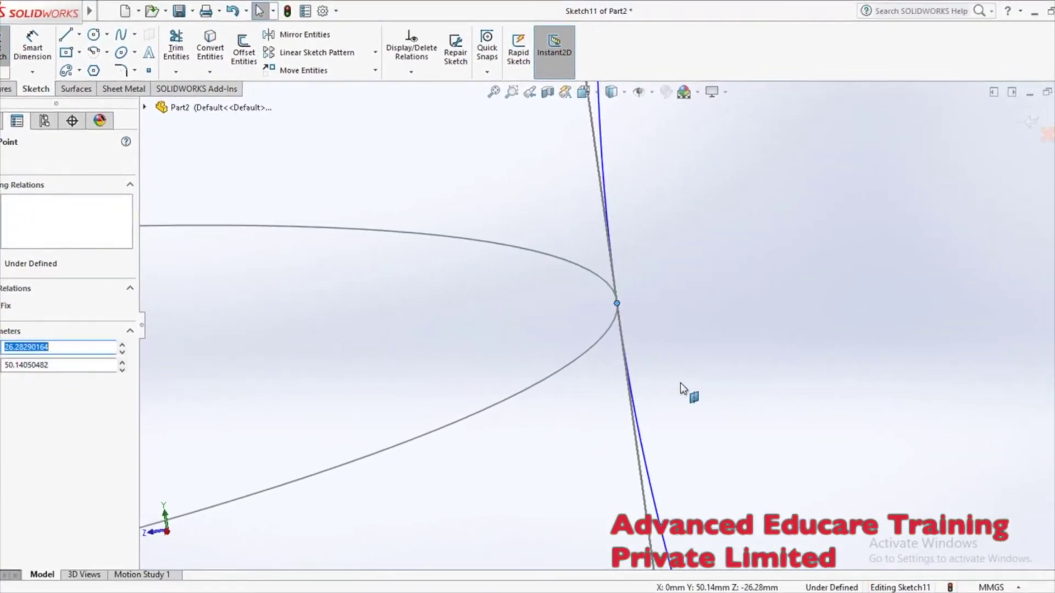
pyautogui.scroll(5, 683, 397)
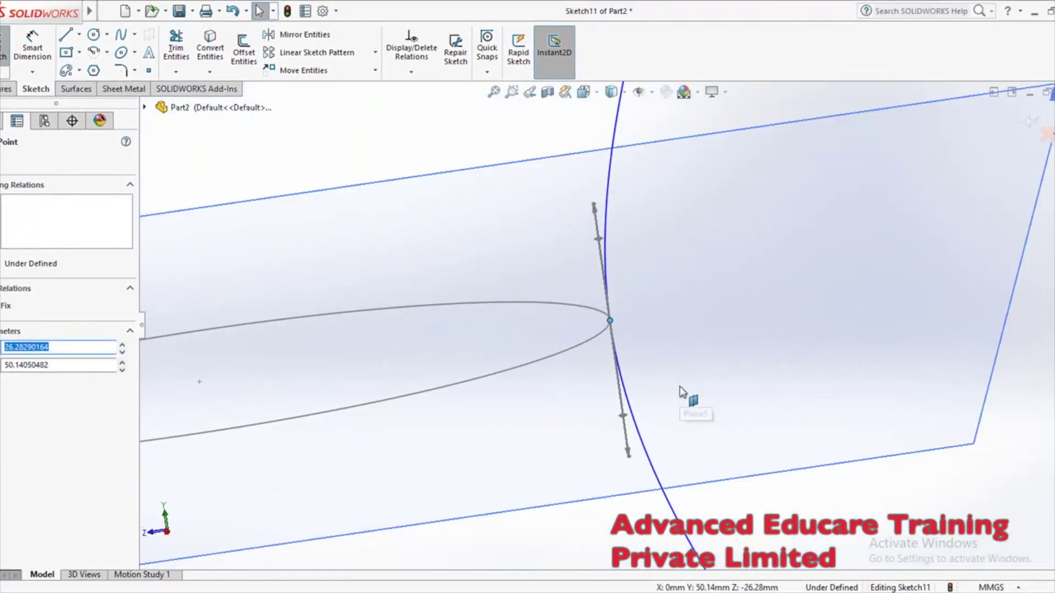
# - Add a Pierce relation between the second spline's lower endpoint and the short edge of the Top Plane rectangle
pyautogui.scroll(3, 715, 494)
pyautogui.scroll(-10, 719, 418)
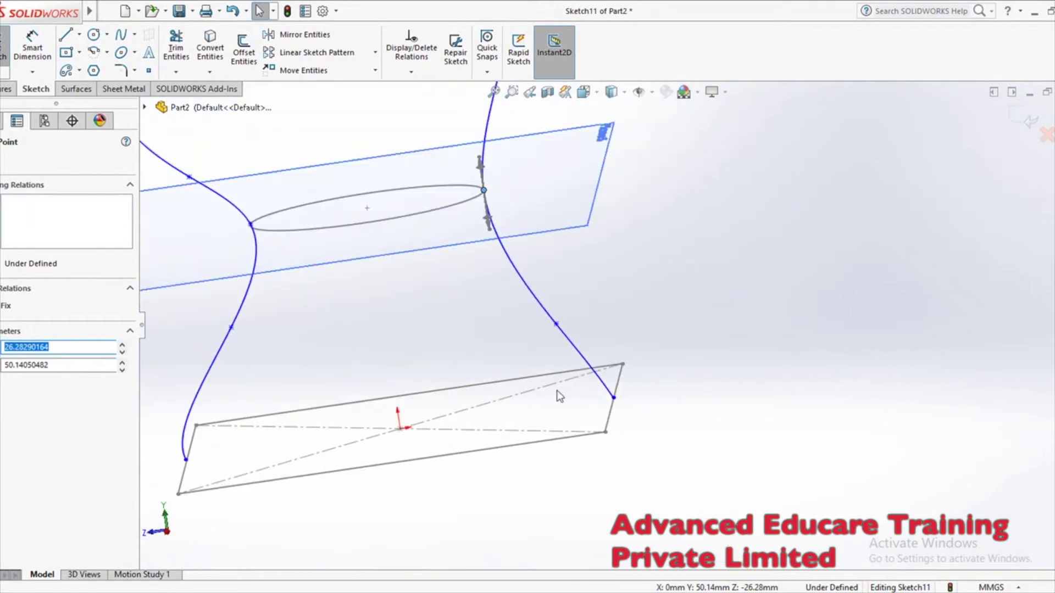
pyautogui.click(763, 373)
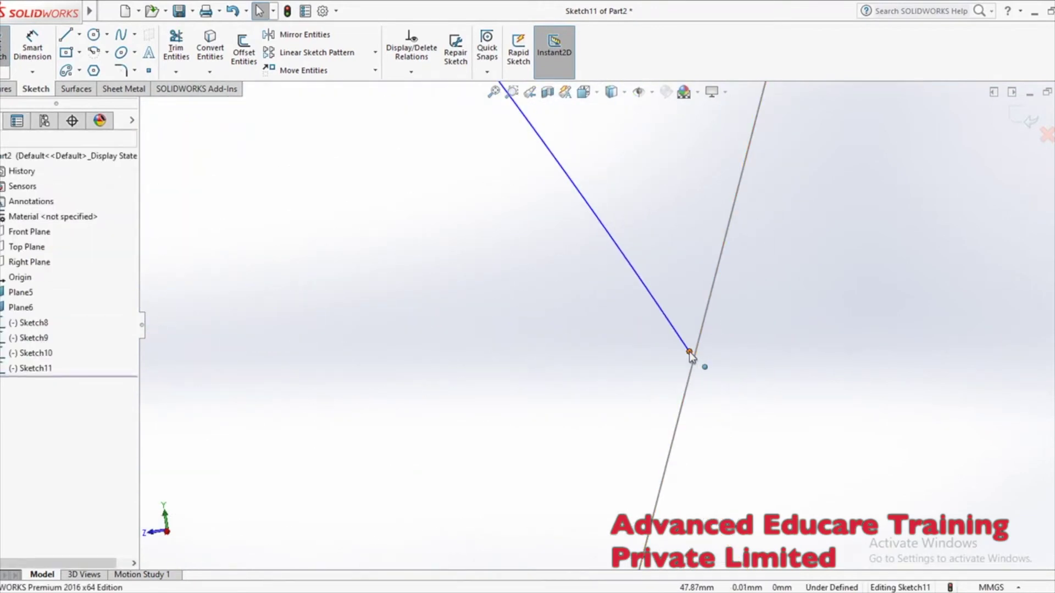
pyautogui.click(690, 352)
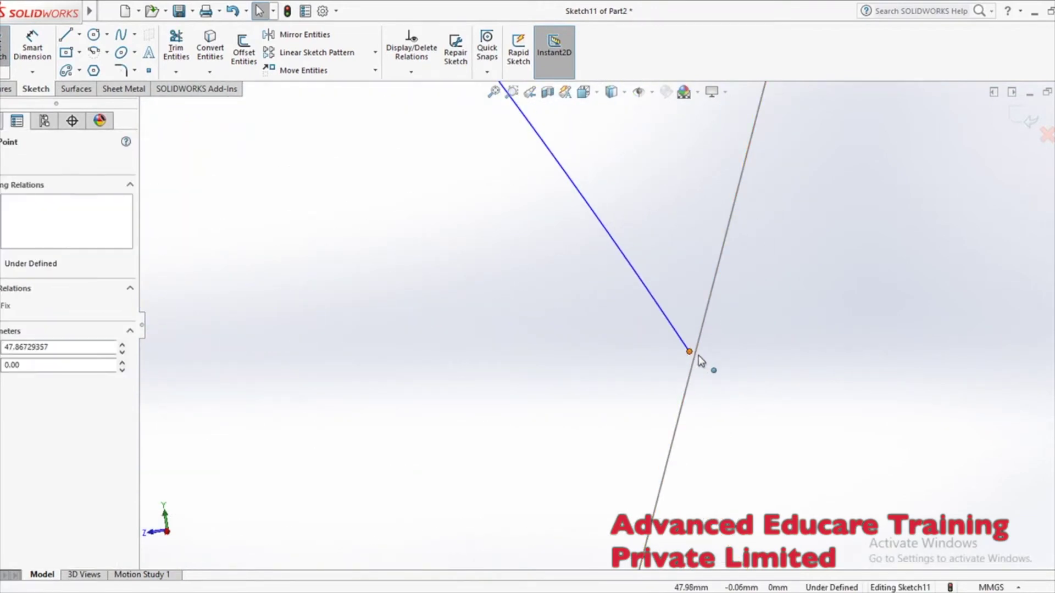
pyautogui.click(719, 358)
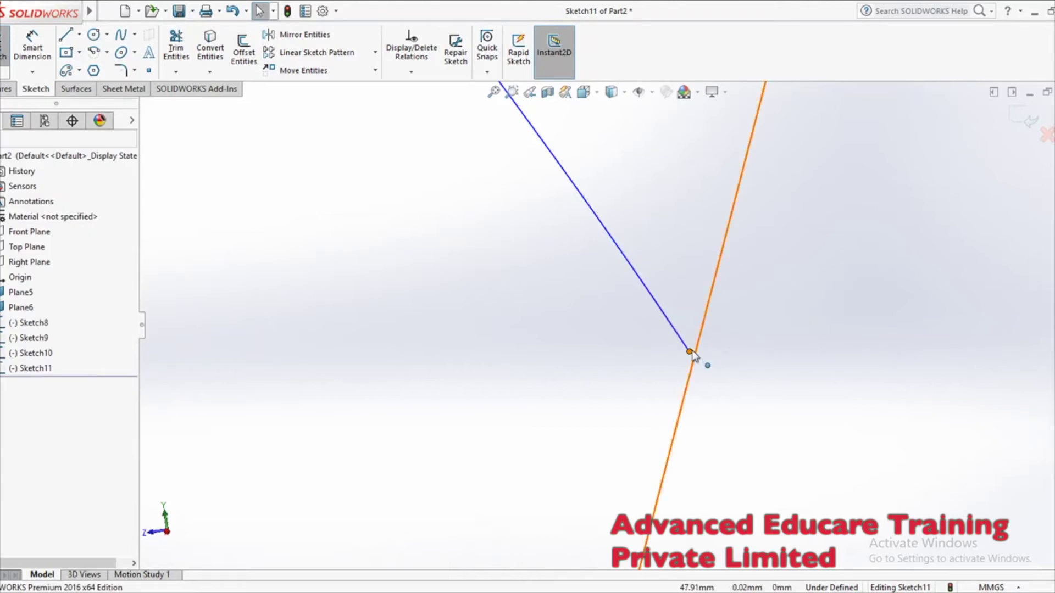
pyautogui.click(691, 353)
pyautogui.keyDown('ctrl'); pyautogui.click(694, 366); pyautogui.keyUp('ctrl')
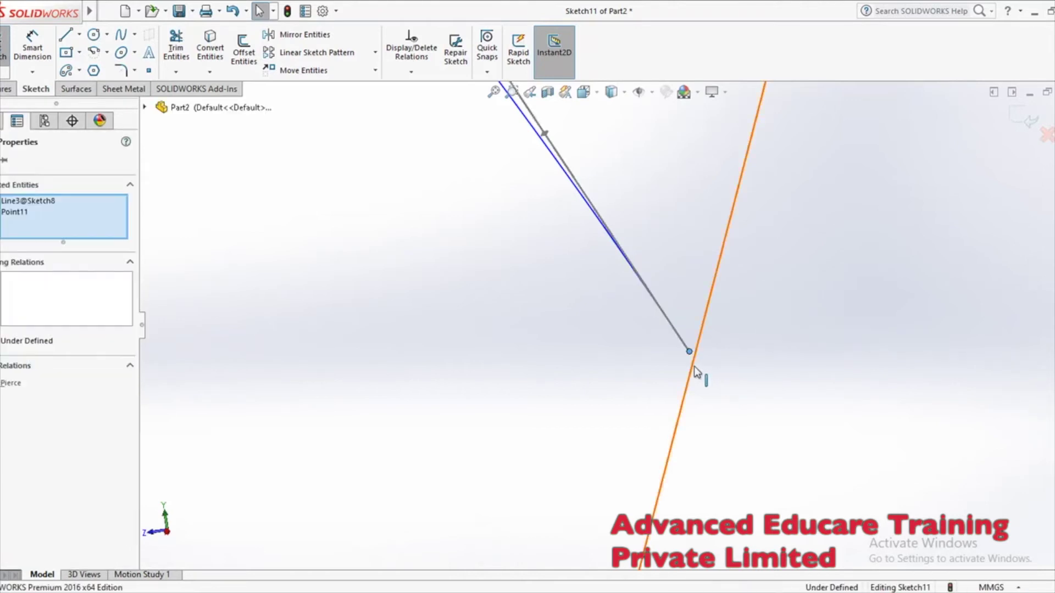
pyautogui.click(1, 385)
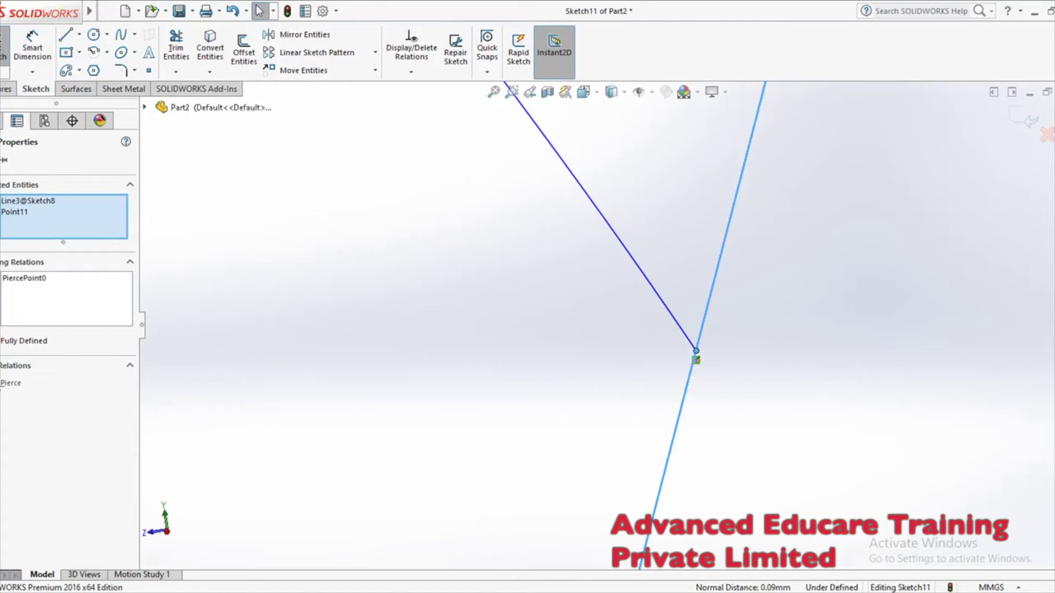
pyautogui.click(595, 378)
pyautogui.scroll(12, 596, 377)
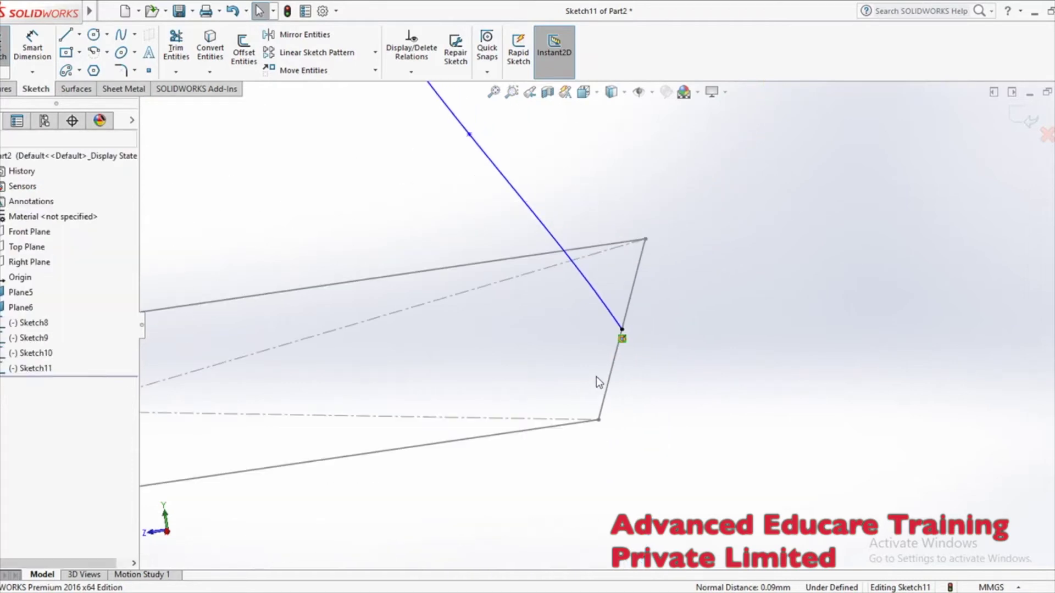
# - Add a Pierce relation between the second spline's upper endpoint and the short edge of the Plane6 rectangle
pyautogui.scroll(-3, 604, 144)
pyautogui.scroll(-5, 556, 157)
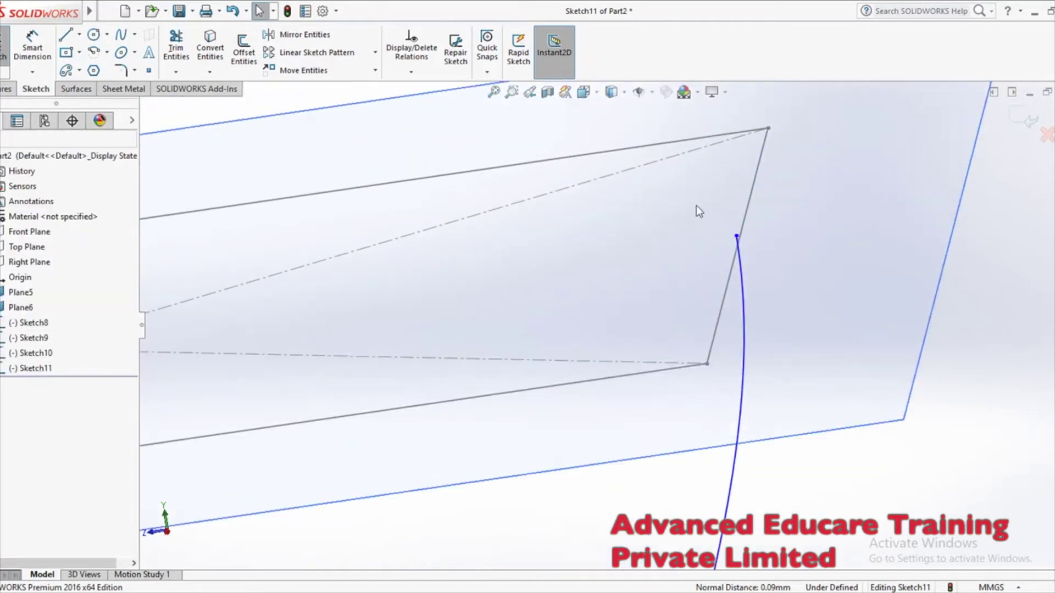
pyautogui.click(726, 275)
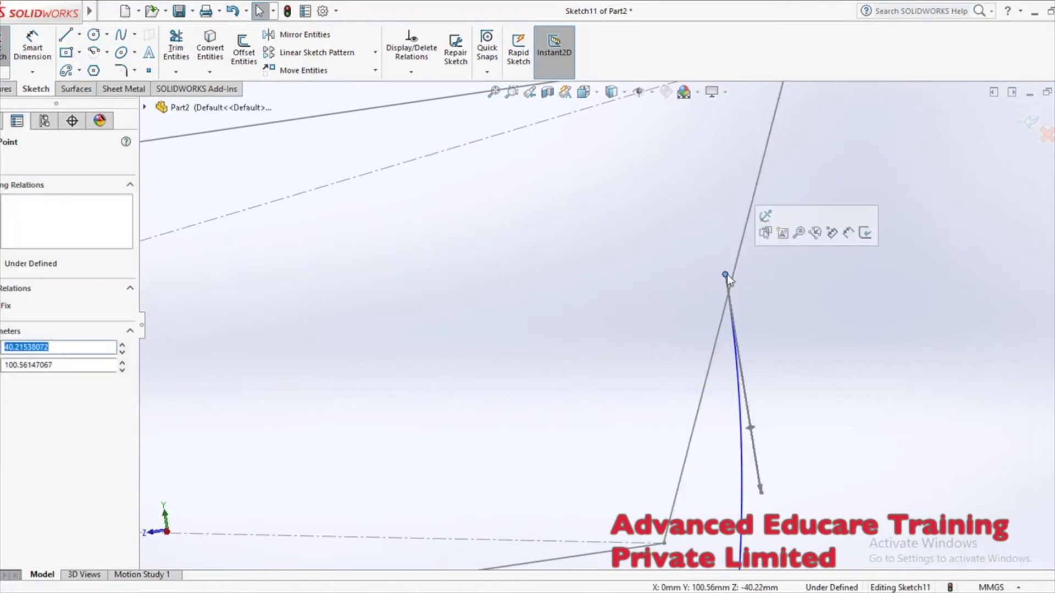
pyautogui.keyDown('ctrl'); pyautogui.click(740, 257); pyautogui.keyUp('ctrl')
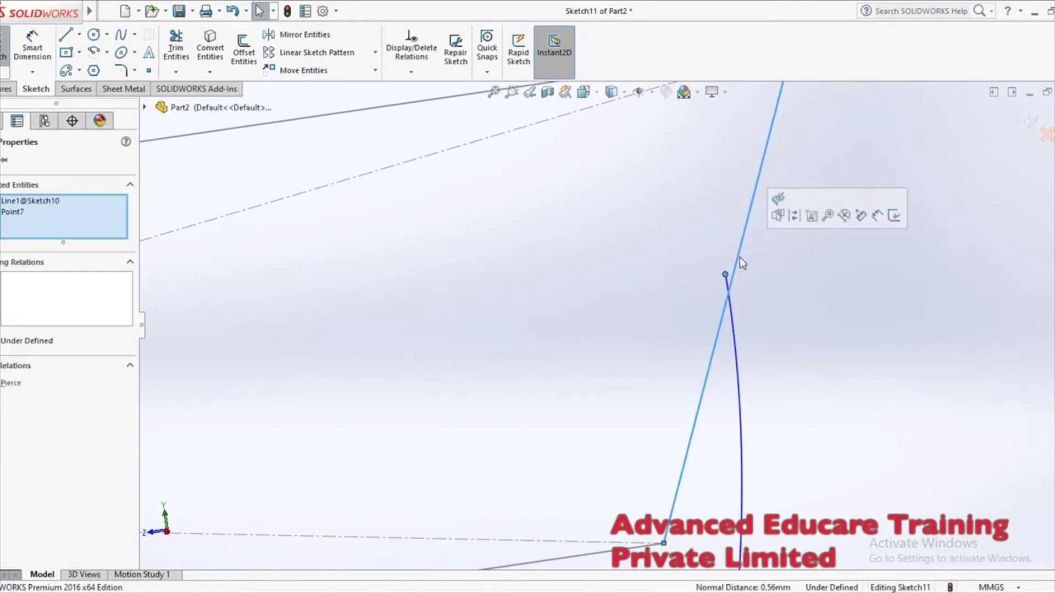
pyautogui.click(3, 384)
pyautogui.press('f')
pyautogui.click(823, 393)
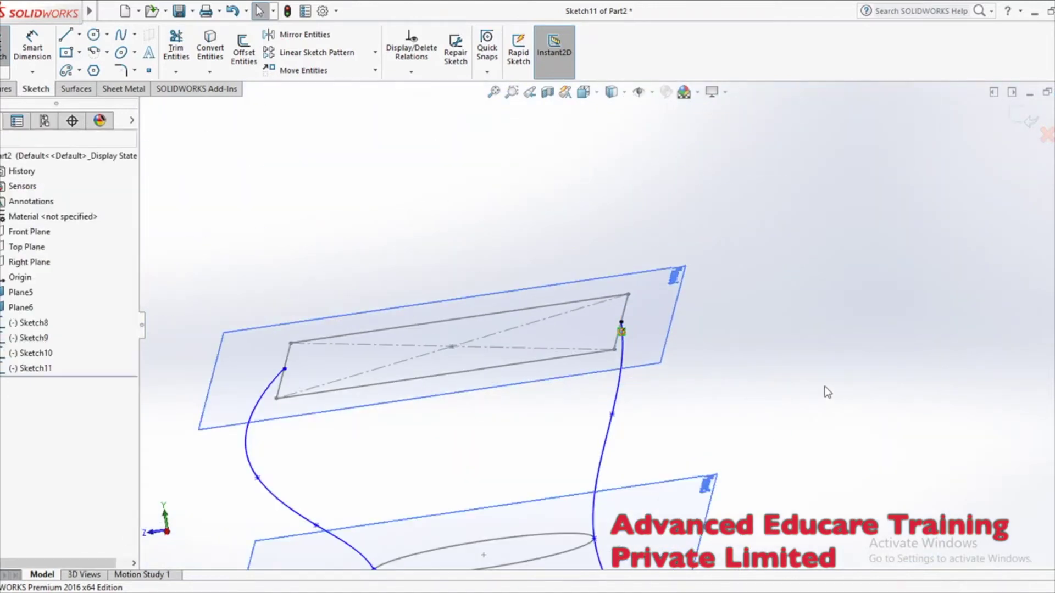
# - Add Coincident and Pierce relations between the second spline's middle point and the Plane5 circle
pyautogui.scroll(-10, 531, 501)
pyautogui.scroll(5, 789, 370)
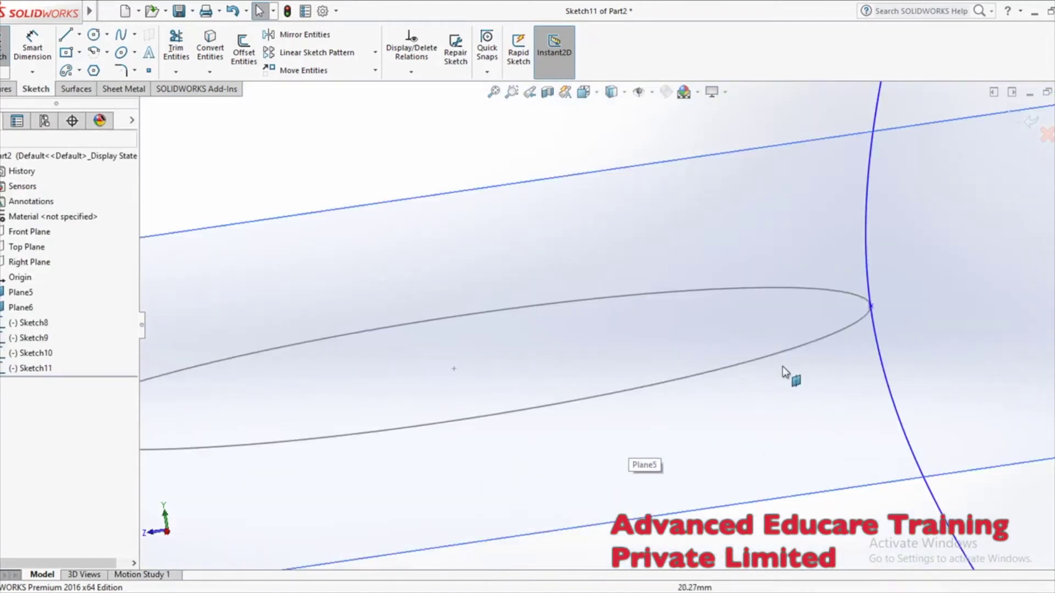
pyautogui.scroll(-6, 732, 306)
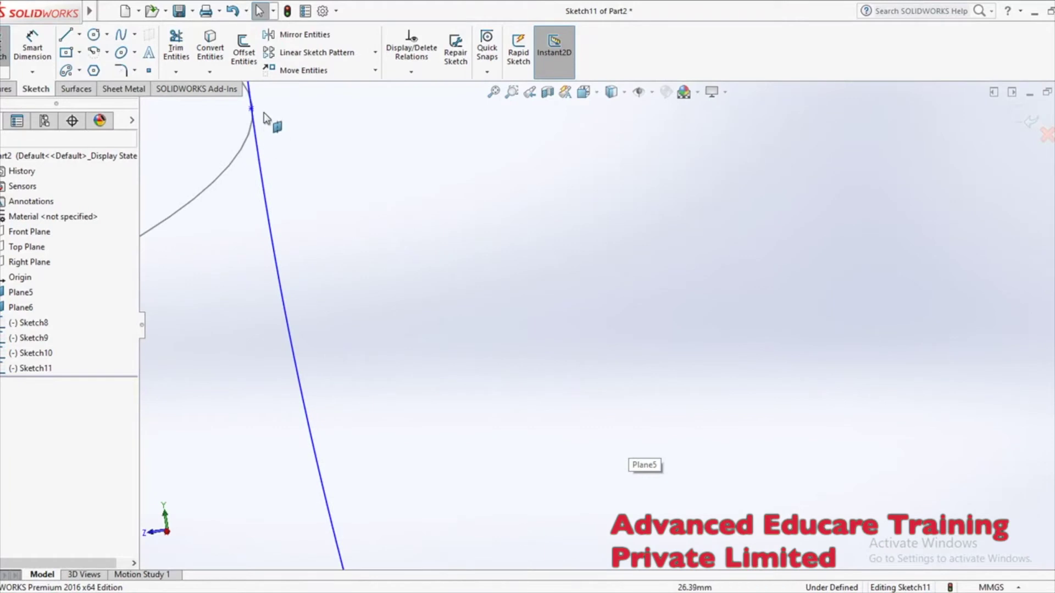
pyautogui.click(251, 110)
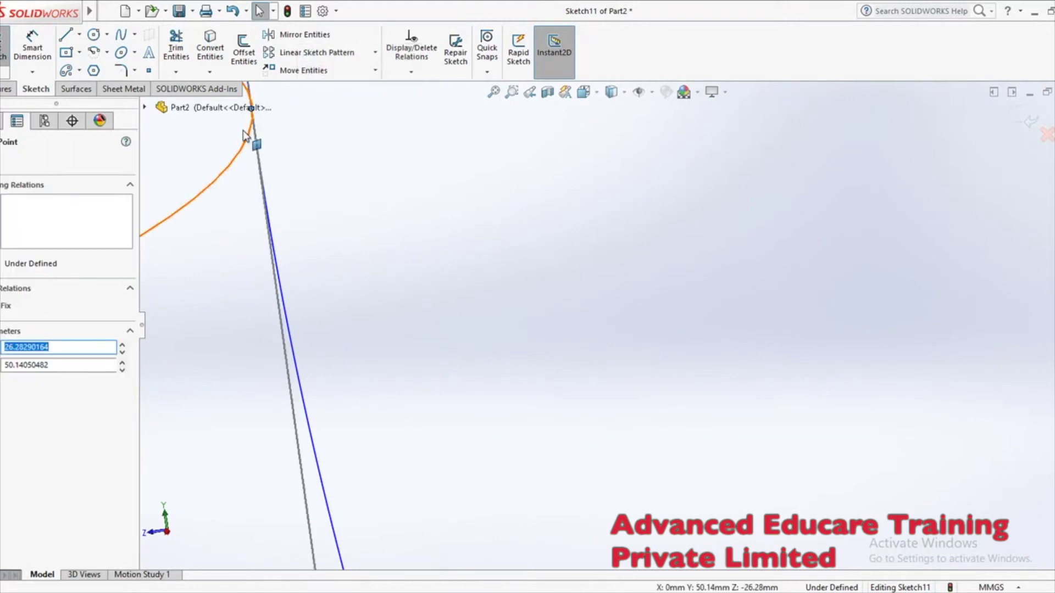
pyautogui.keyDown('ctrl'); pyautogui.click(248, 140); pyautogui.keyUp('ctrl')
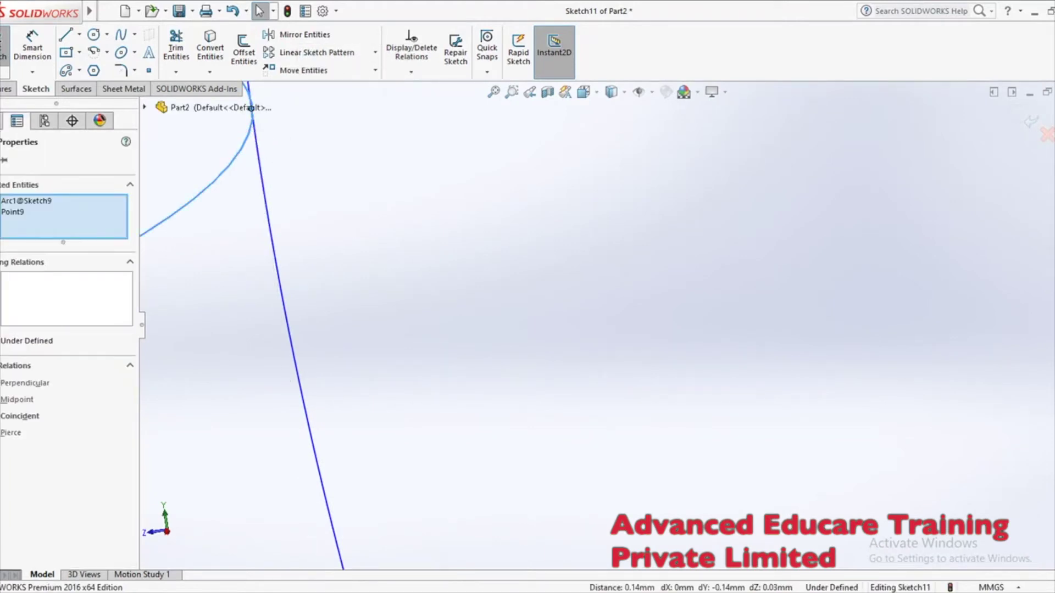
pyautogui.click(2, 416)
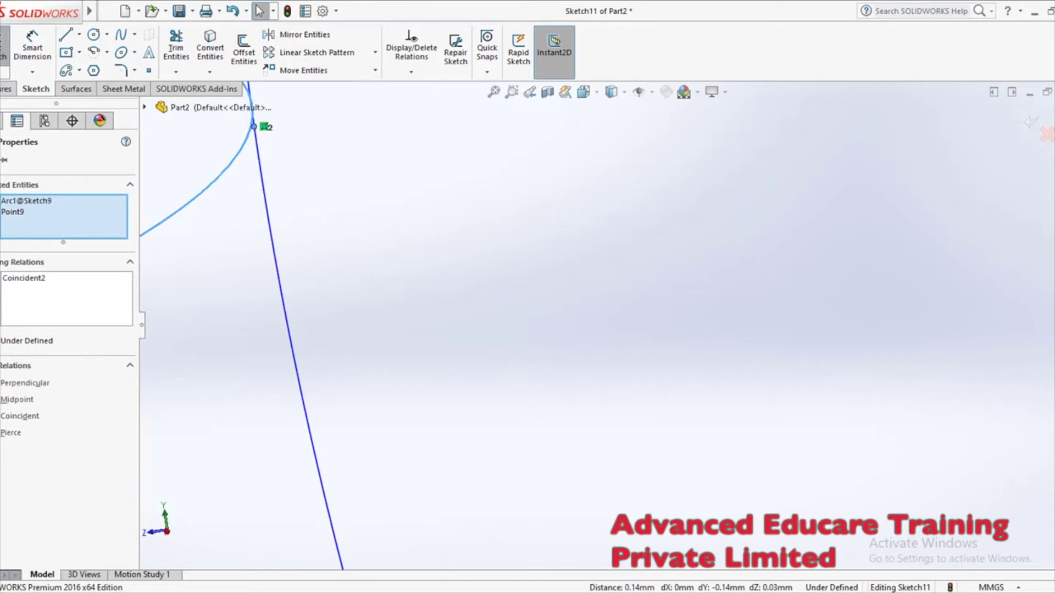
pyautogui.click(2, 433)
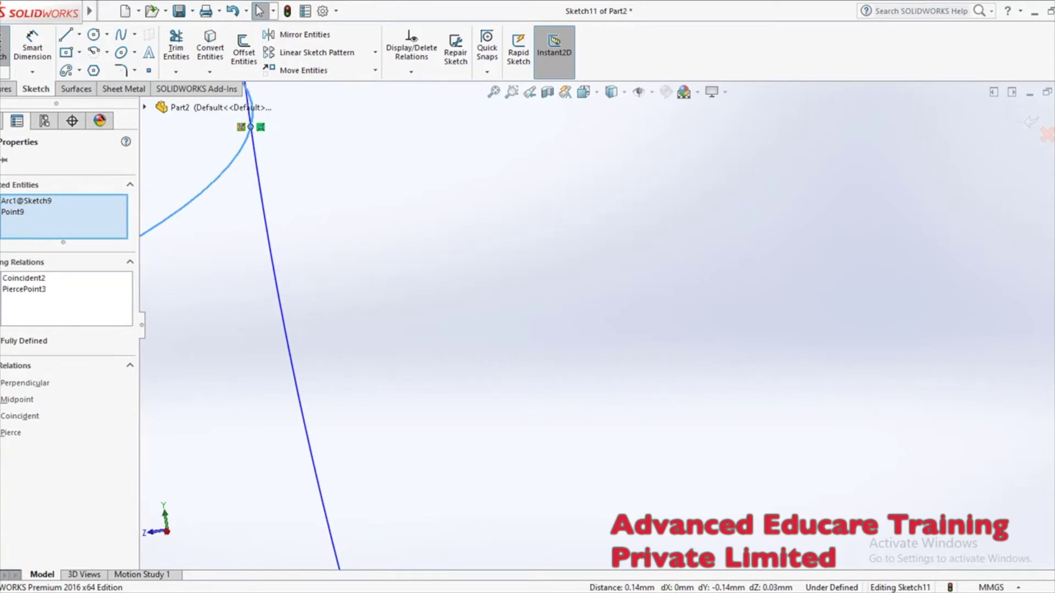
pyautogui.click(448, 330)
pyautogui.scroll(6, 446, 332)
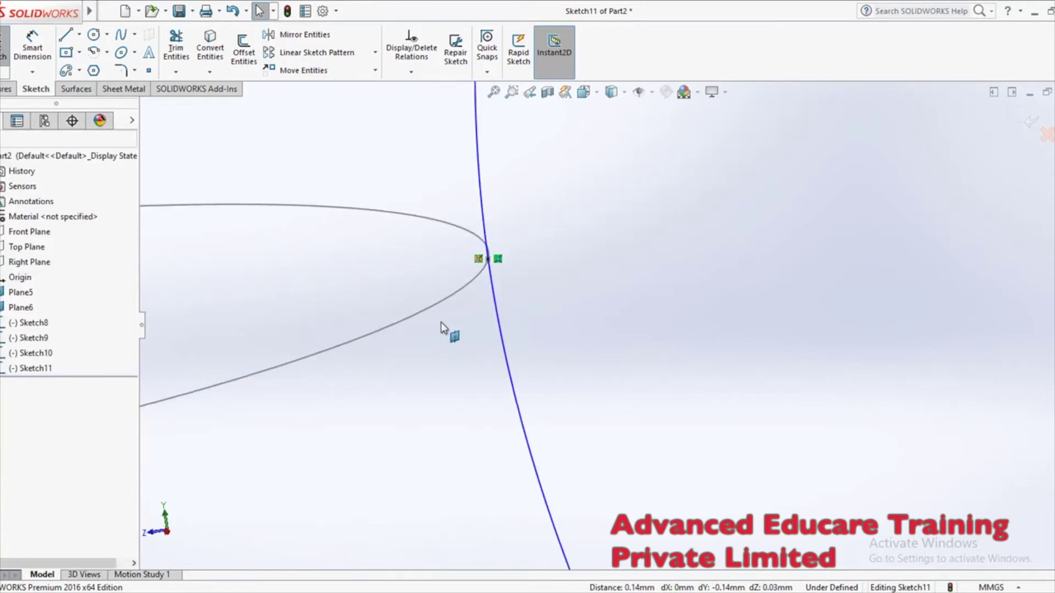
# - Add a Pierce relation between the first spline's upper endpoint and the adjoining short edge of the Plane6 rectangle
pyautogui.scroll(5, 346, 291)
pyautogui.scroll(-12, 507, 236)
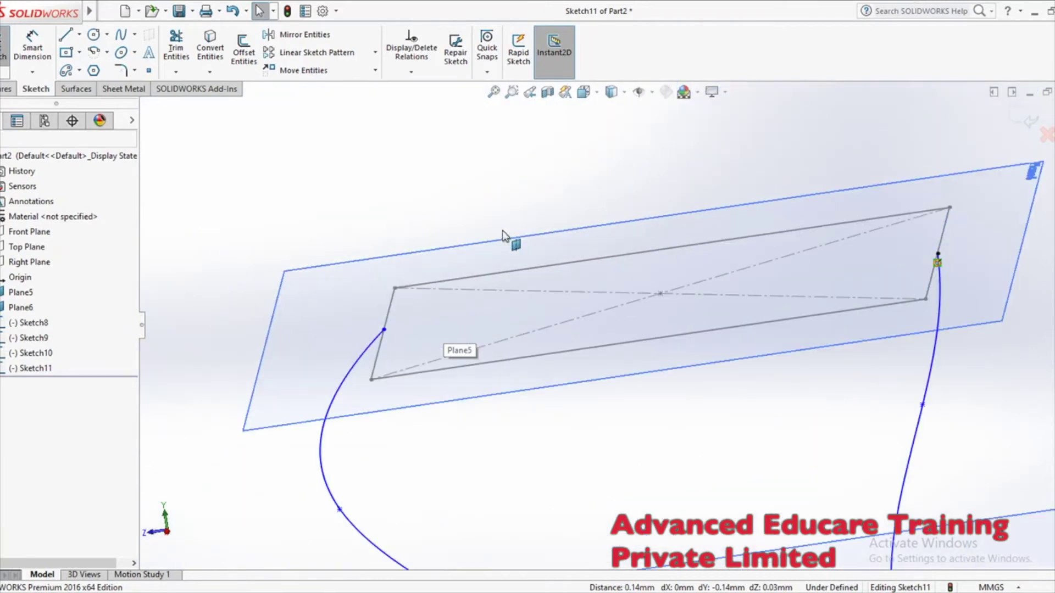
pyautogui.scroll(-3, 542, 370)
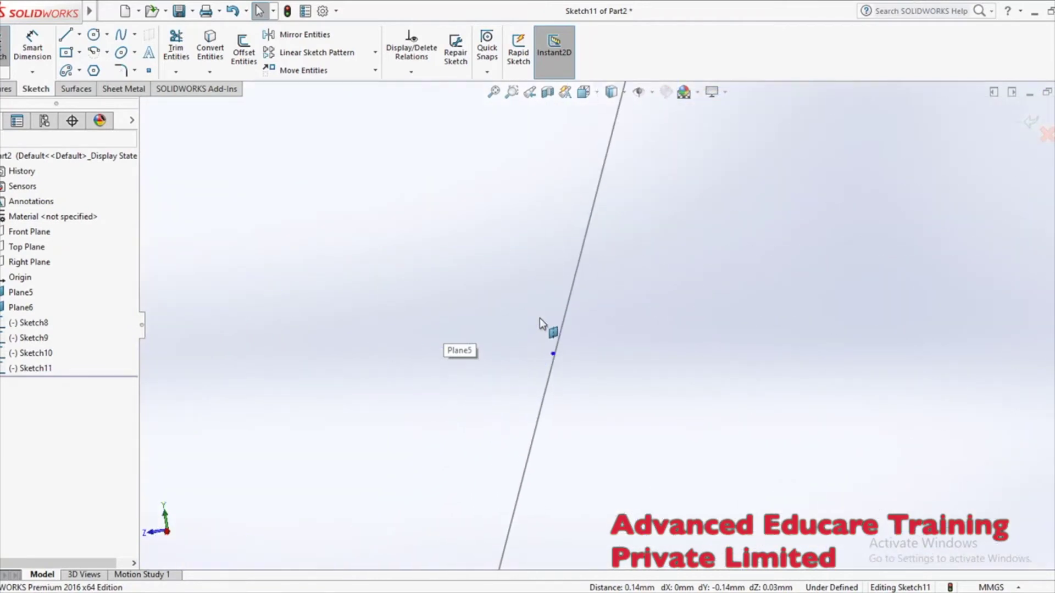
pyautogui.click(554, 354)
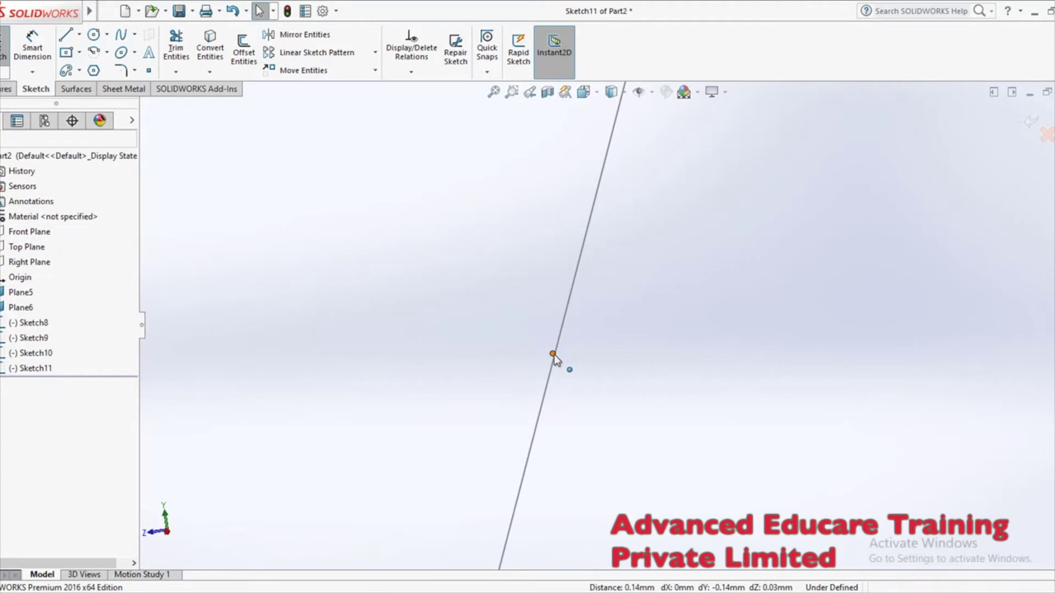
pyautogui.keyDown('ctrl'); pyautogui.click(561, 335); pyautogui.keyUp('ctrl')
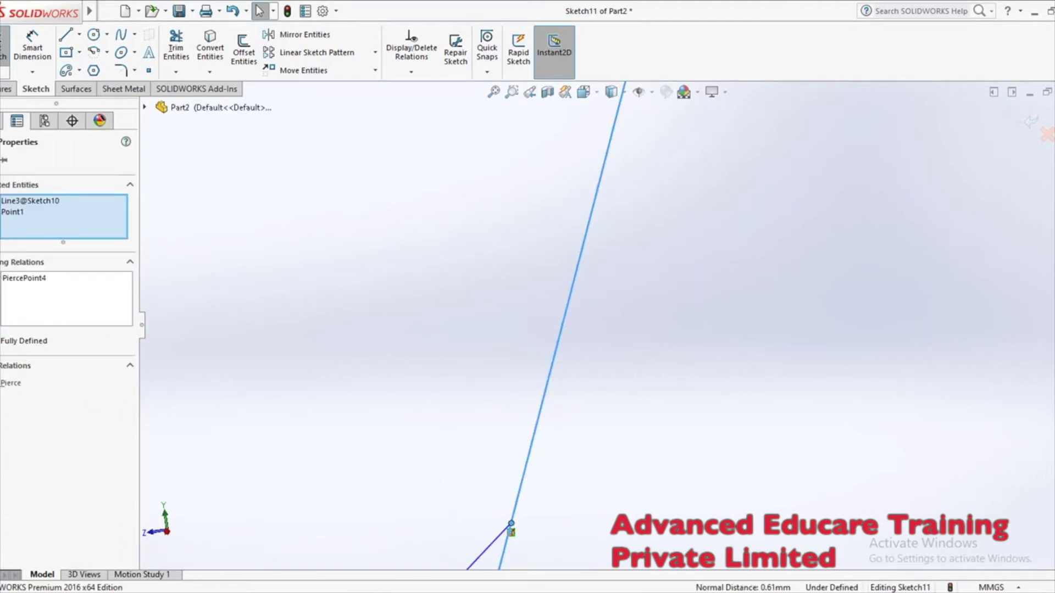
pyautogui.click(0, 160)
# - Add a Pierce relation between the first spline's middle point and the Plane5 circle
pyautogui.scroll(10, 642, 422)
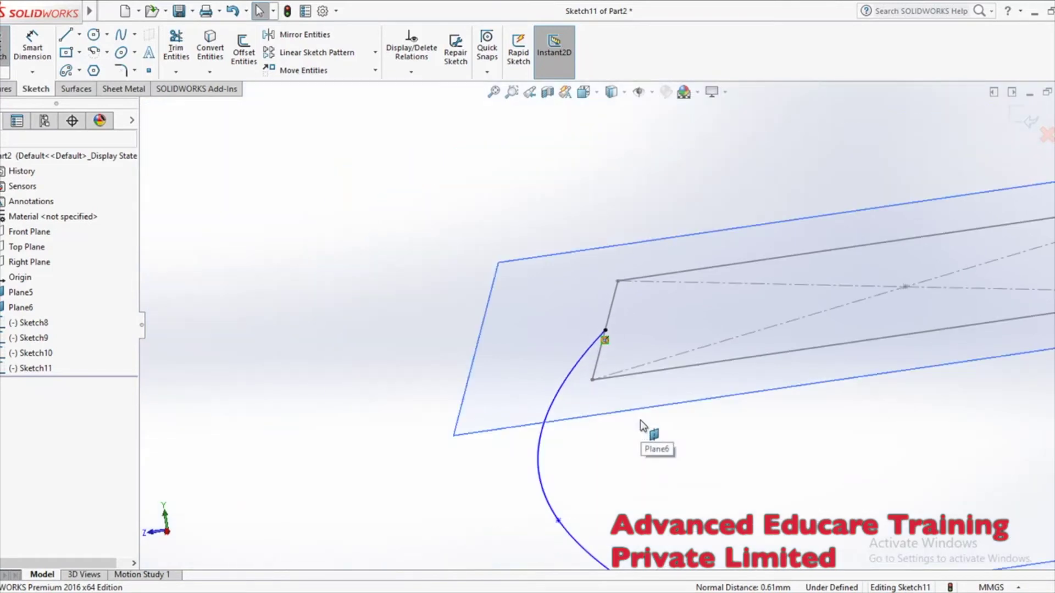
pyautogui.moveTo(641, 422); pyautogui.dragTo(681, 403, button='middle')
pyautogui.scroll(7, 661, 423)
pyautogui.scroll(-2, 635, 402)
pyautogui.scroll(-5, 628, 369)
pyautogui.scroll(-7, 618, 258)
pyautogui.scroll(-6, 417, 269)
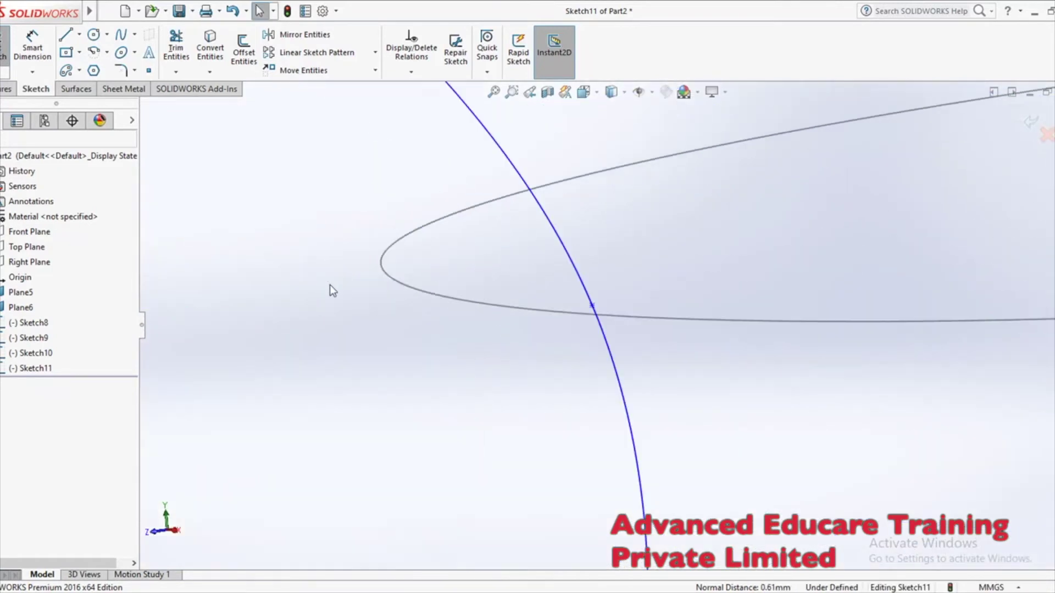
pyautogui.click(745, 321)
pyautogui.keyDown('ctrl'); pyautogui.click(733, 332); pyautogui.keyUp('ctrl')
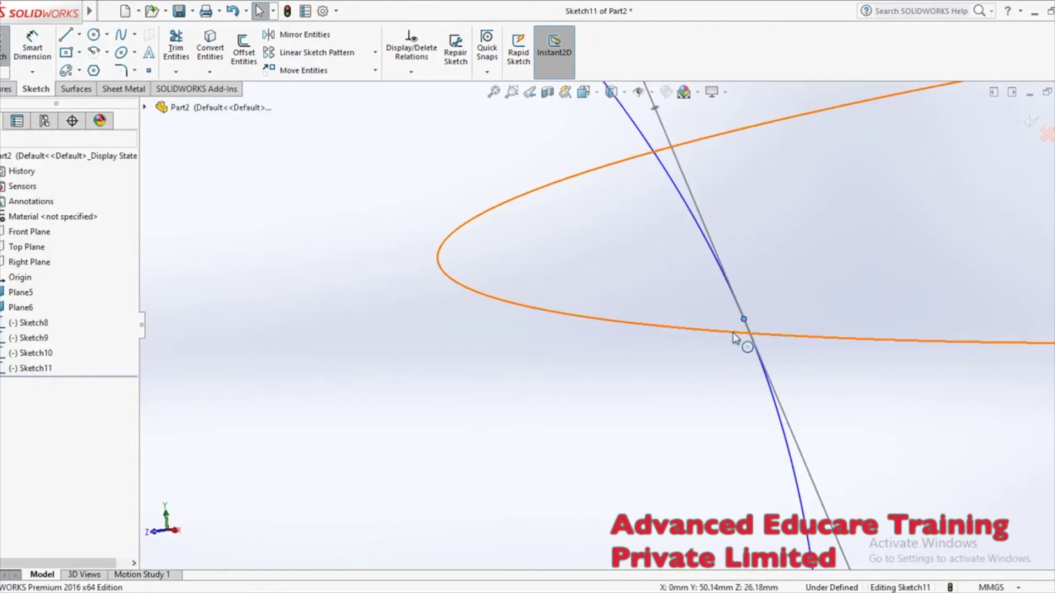
pyautogui.click(5, 433)
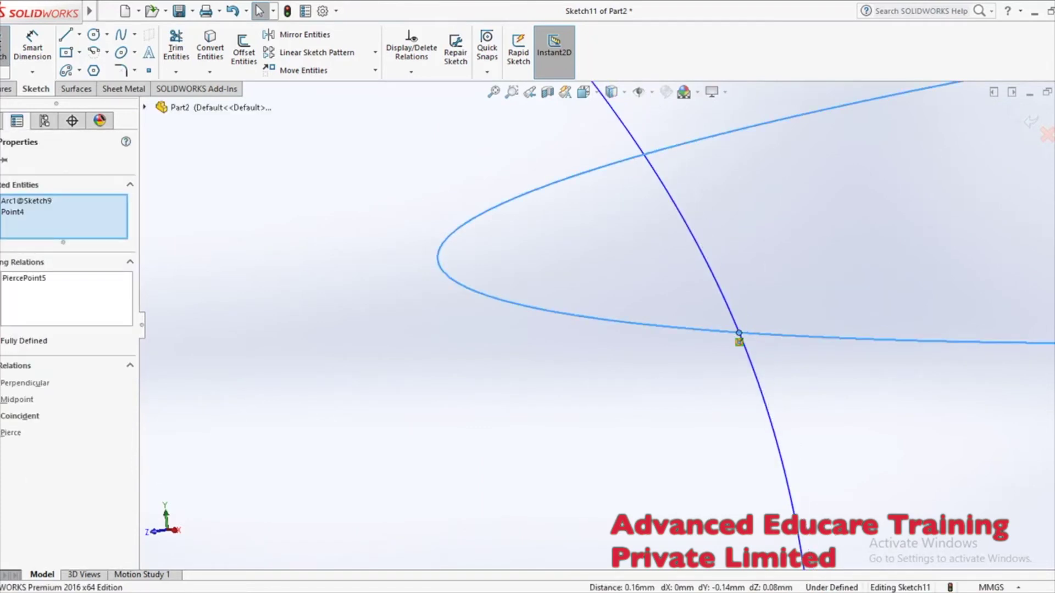
pyautogui.click(287, 421)
# - Add a Pierce relation between the first spline's lower endpoint and the adjoining short edge of the Top Plane rectangle
pyautogui.scroll(17, 287, 421)
pyautogui.scroll(-5, 536, 482)
pyautogui.scroll(-7, 631, 392)
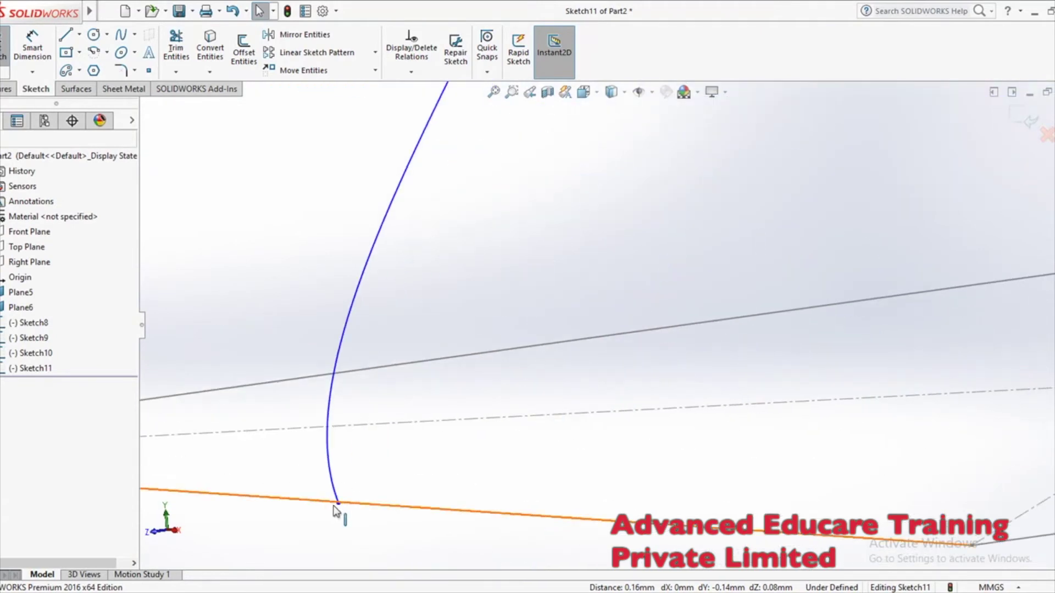
pyautogui.click(338, 504)
pyautogui.keyDown('ctrl'); pyautogui.click(337, 501); pyautogui.keyUp('ctrl')
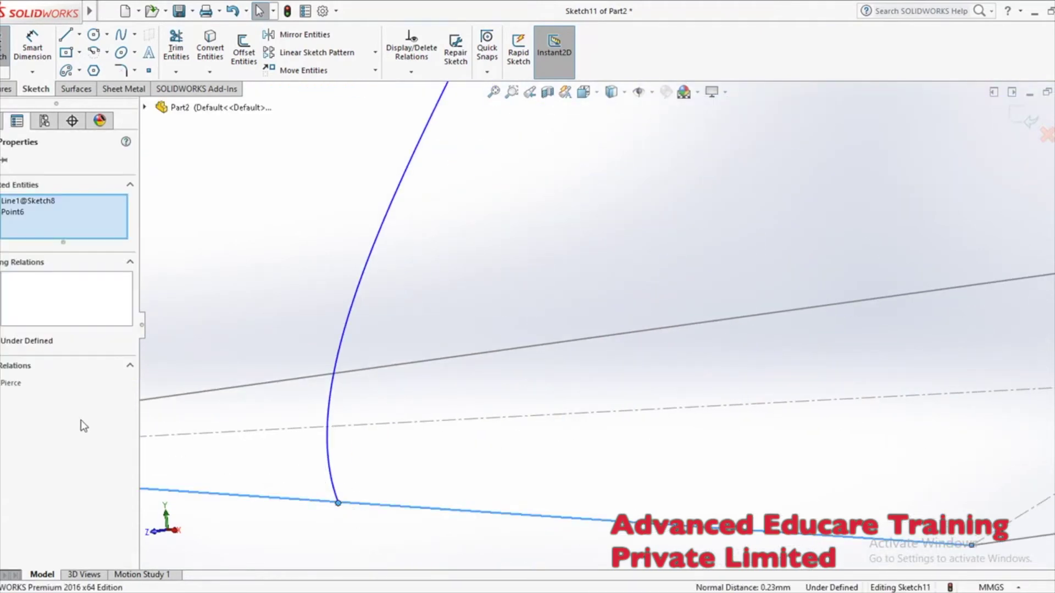
pyautogui.click(6, 383)
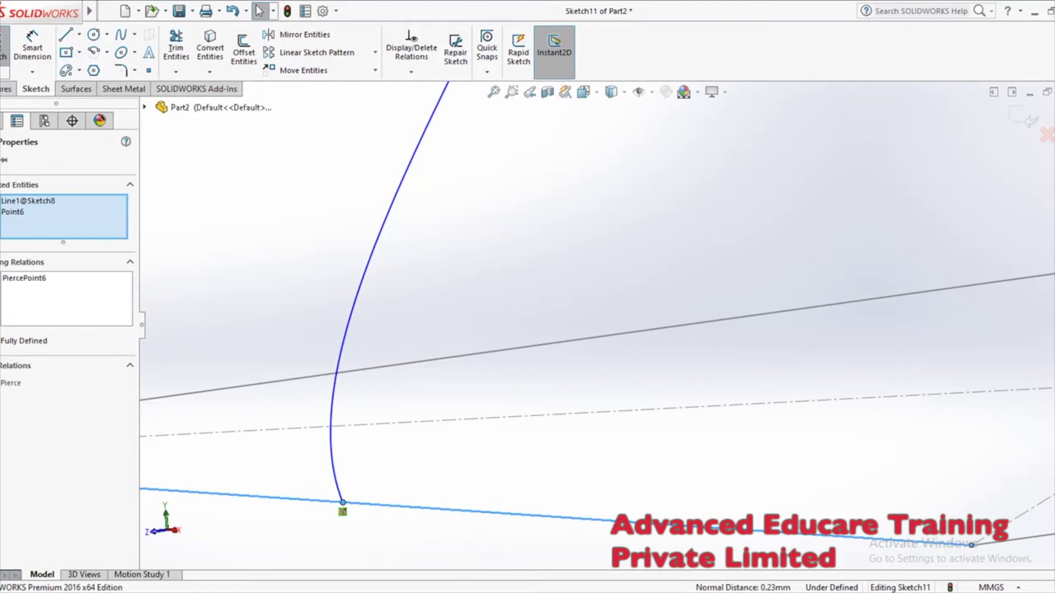
pyautogui.click(1, 160)
# - Exit the guide-curve sketch, keeping both splines and their relations
pyautogui.scroll(13, 629, 415)
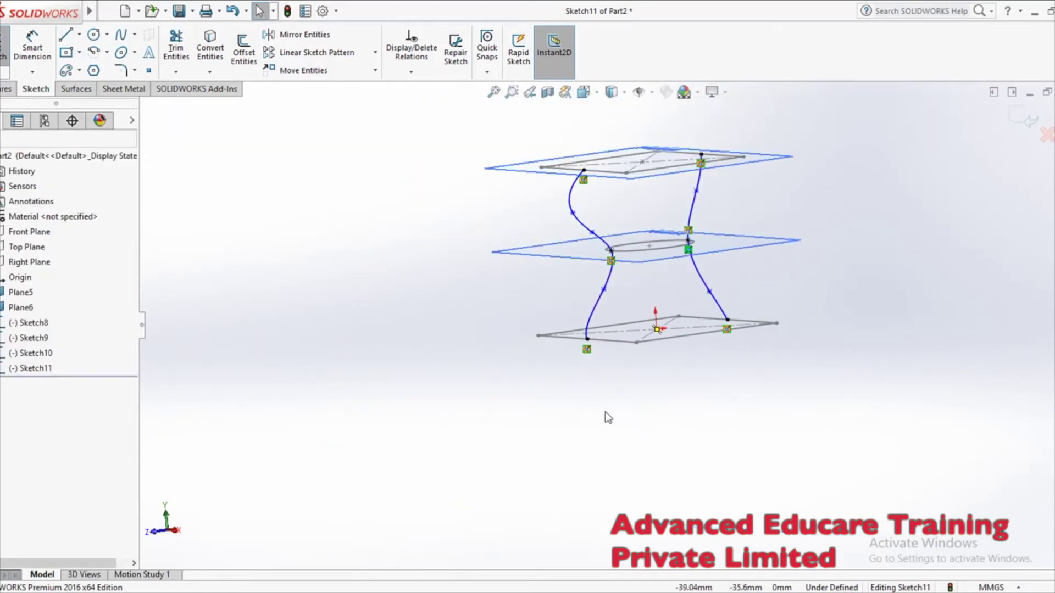
pyautogui.moveTo(605, 413); pyautogui.dragTo(548, 440, button='middle')
pyautogui.click(8, 88)
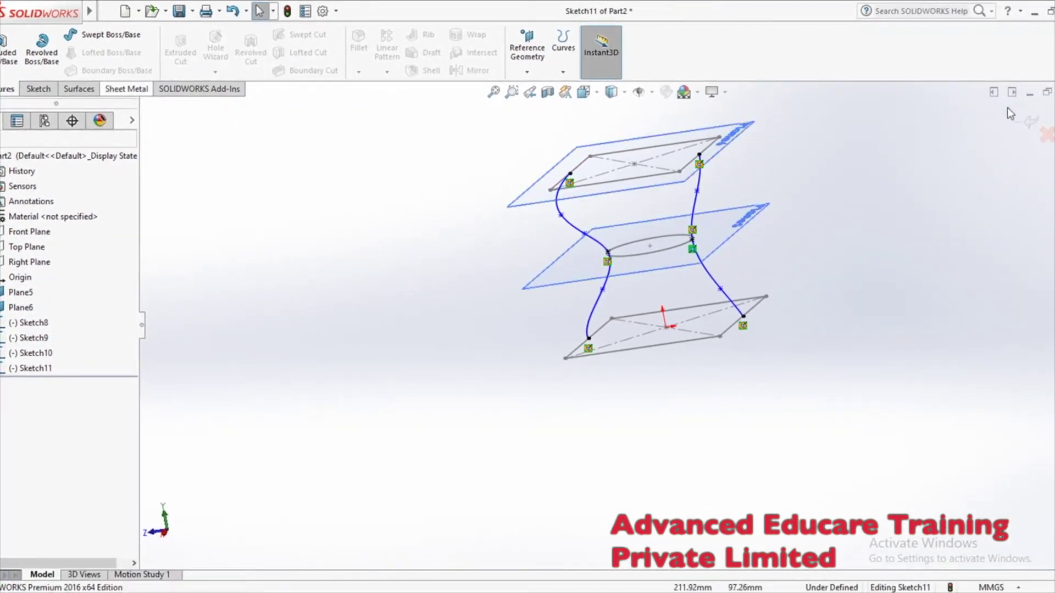
pyautogui.click(1024, 117)
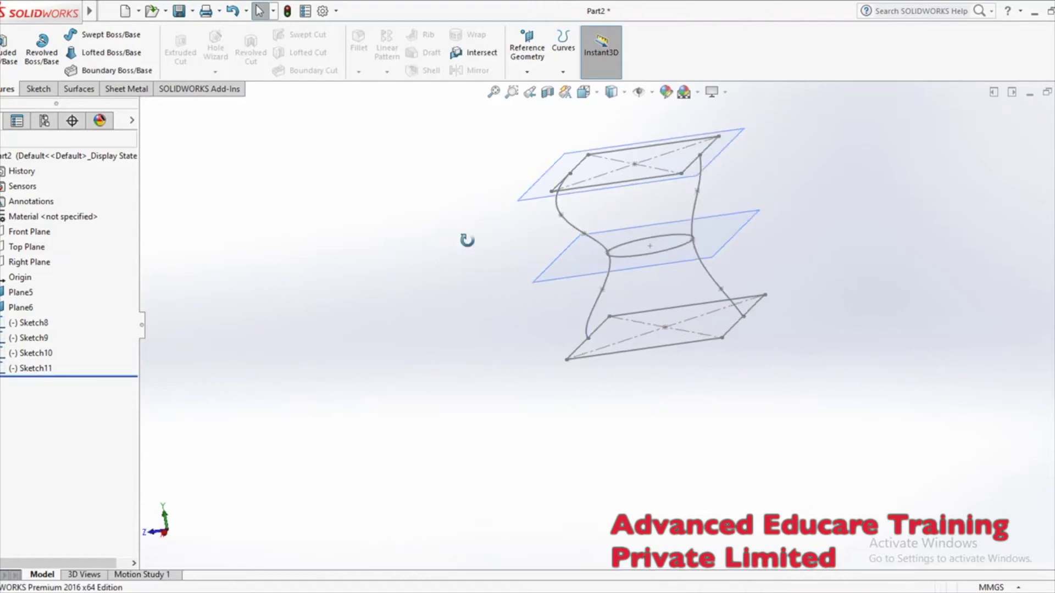
# - Start a Lofted Boss/Base with the Plane6 rectangle, the Plane5 circle and the Top Plane rectangle as profiles, in that order
pyautogui.click(112, 54)
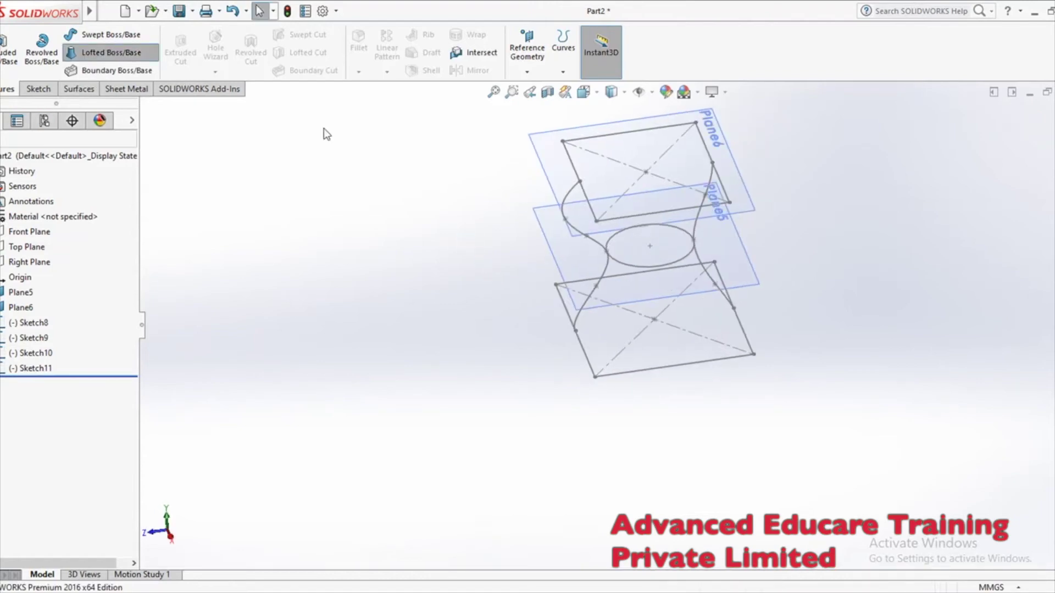
pyautogui.click(638, 217)
pyautogui.click(659, 265)
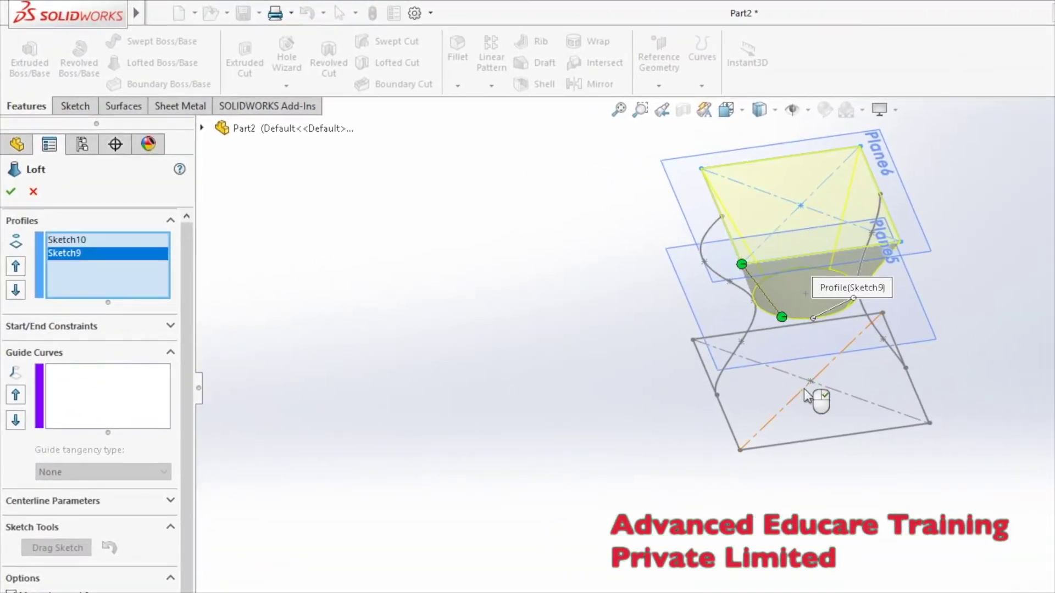
pyautogui.click(812, 442)
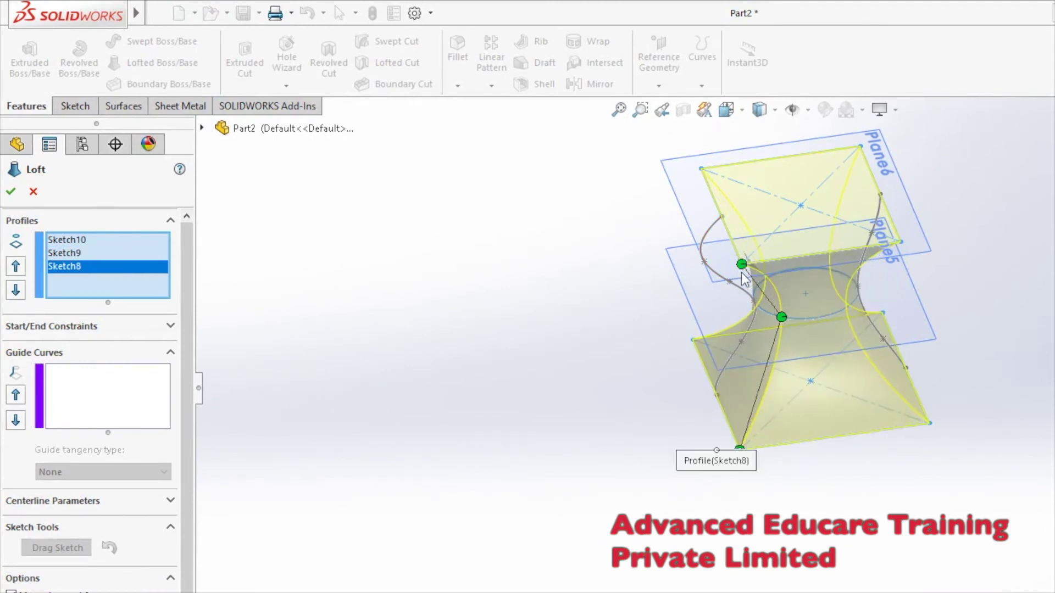
# - Add the two splines as separate open-group guide curves and create the loft
pyautogui.click(96, 396)
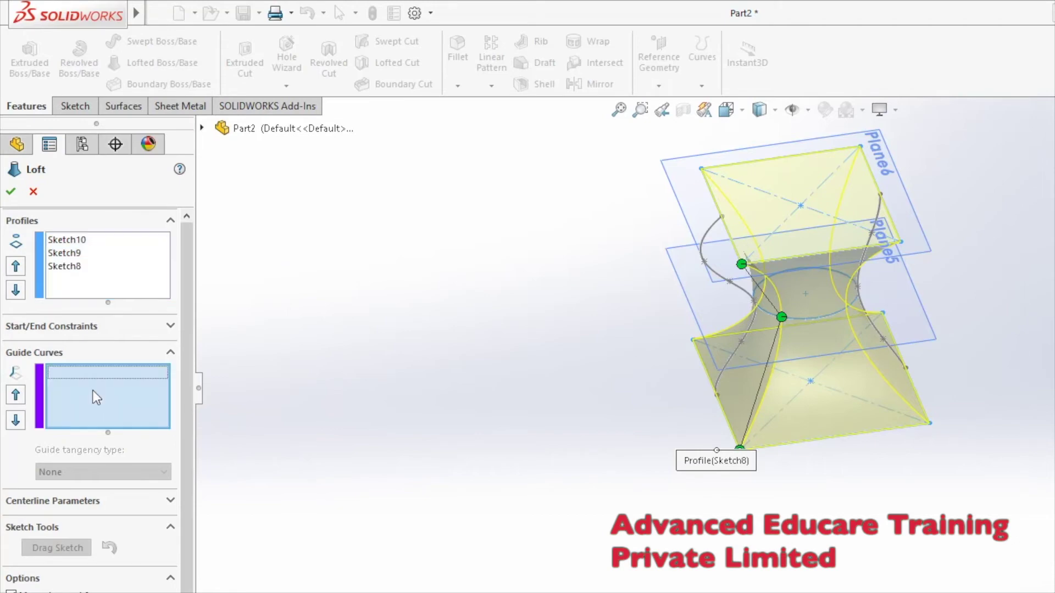
pyautogui.click(712, 239)
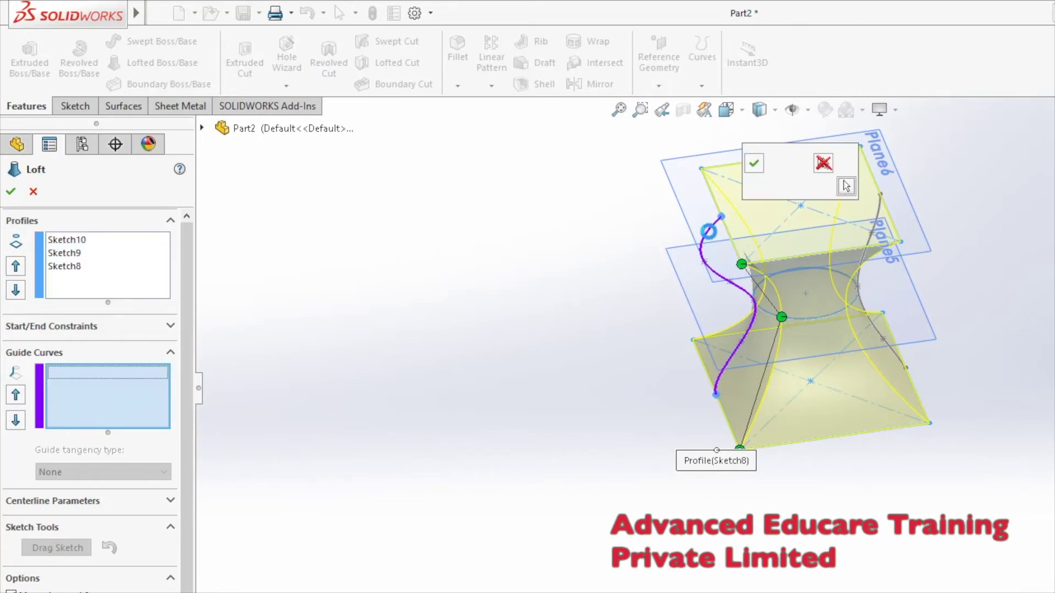
pyautogui.click(752, 163)
pyautogui.moveTo(765, 208); pyautogui.dragTo(874, 227, button='middle')
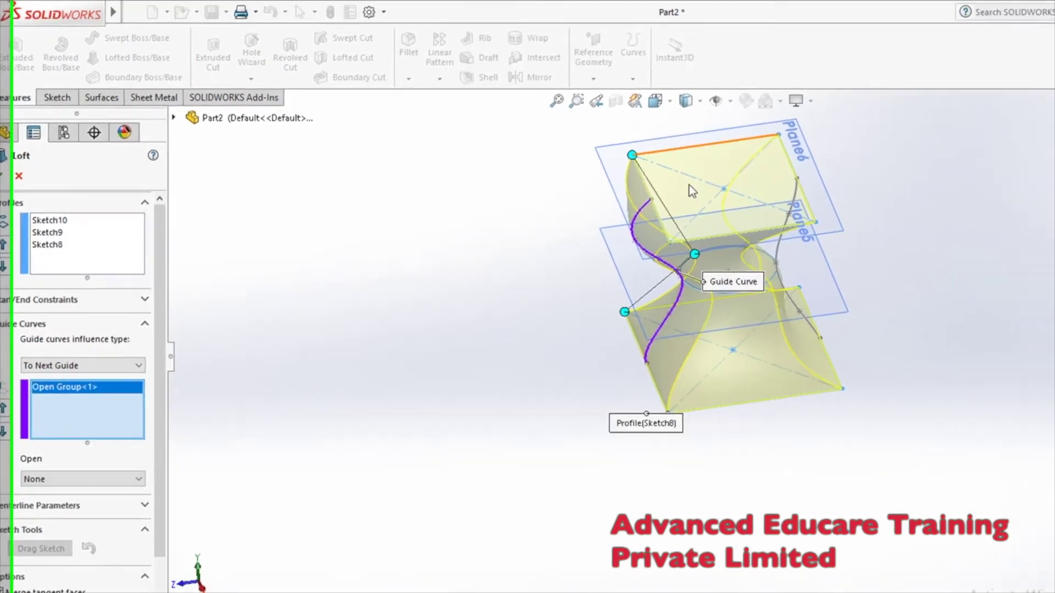
pyautogui.click(700, 180)
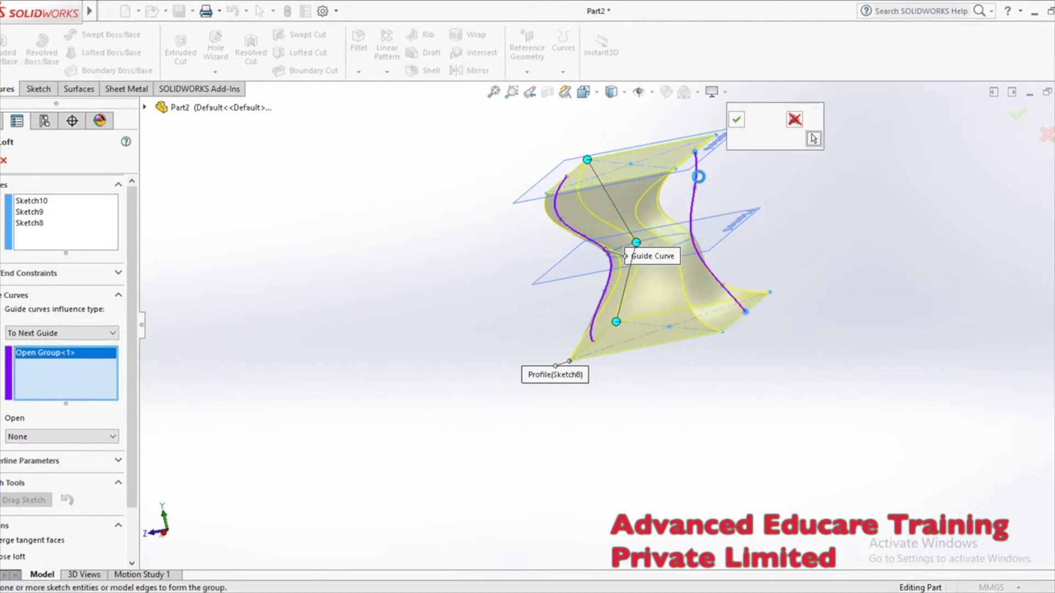
pyautogui.click(737, 120)
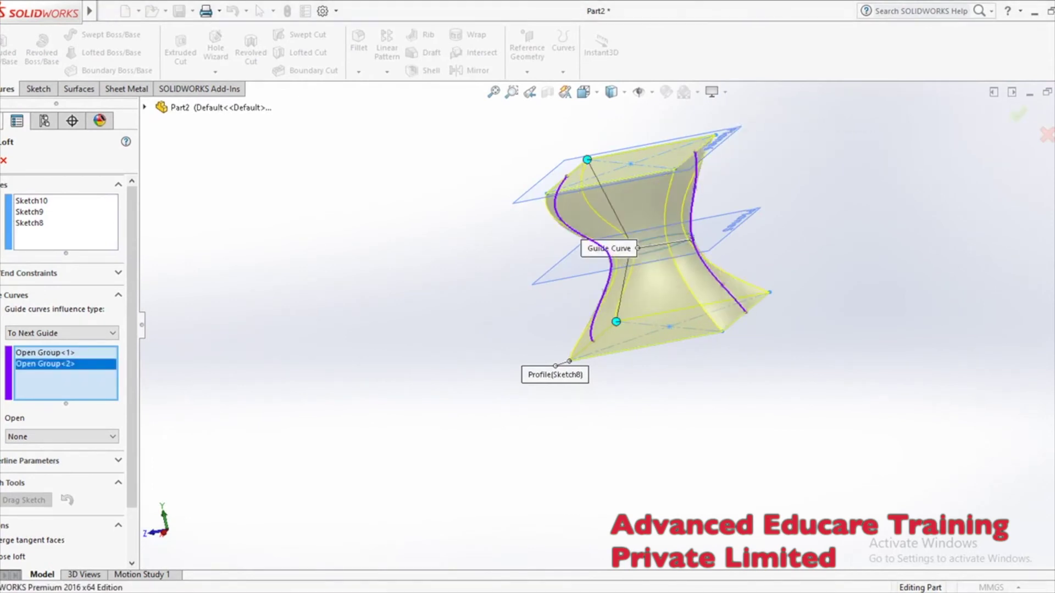
pyautogui.click(0, 161)
pyautogui.click(483, 343)
pyautogui.moveTo(486, 344); pyautogui.dragTo(855, 522, button='middle')
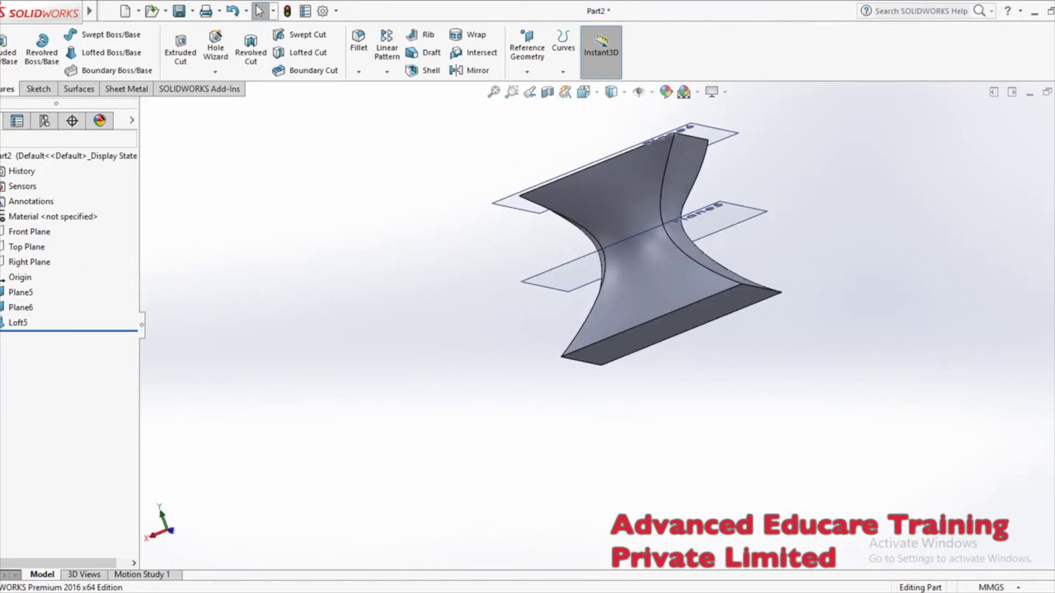
pyautogui.moveTo(553, 307); pyautogui.dragTo(714, 343, button='middle')
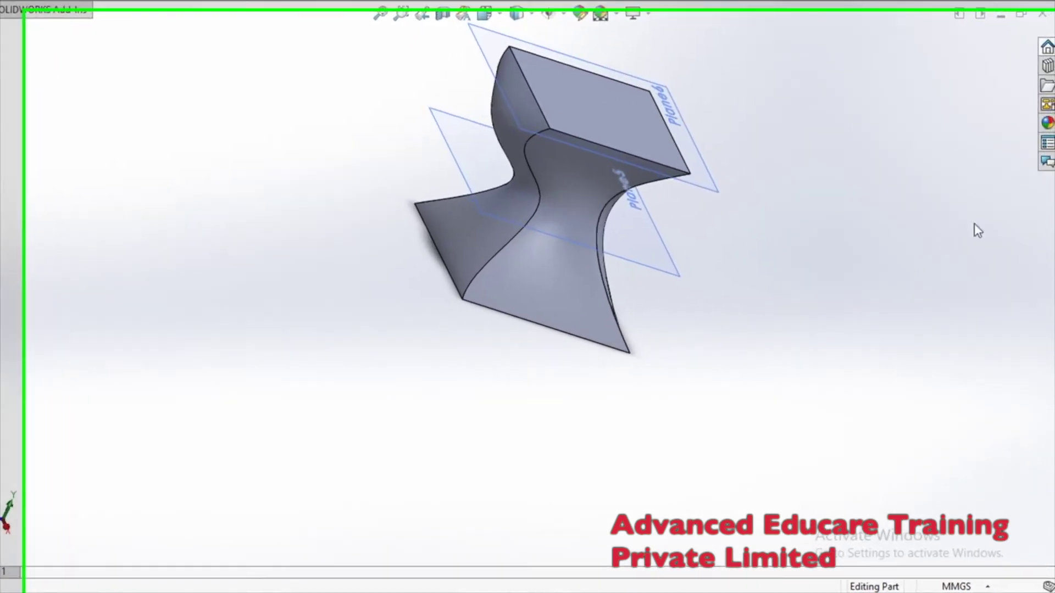
pyautogui.click(878, 592)
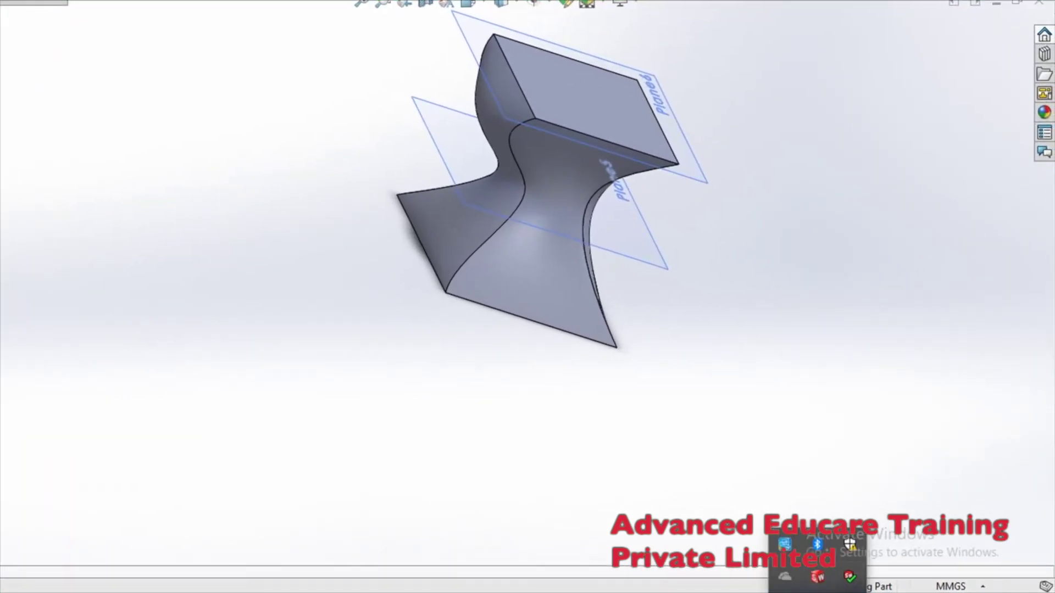
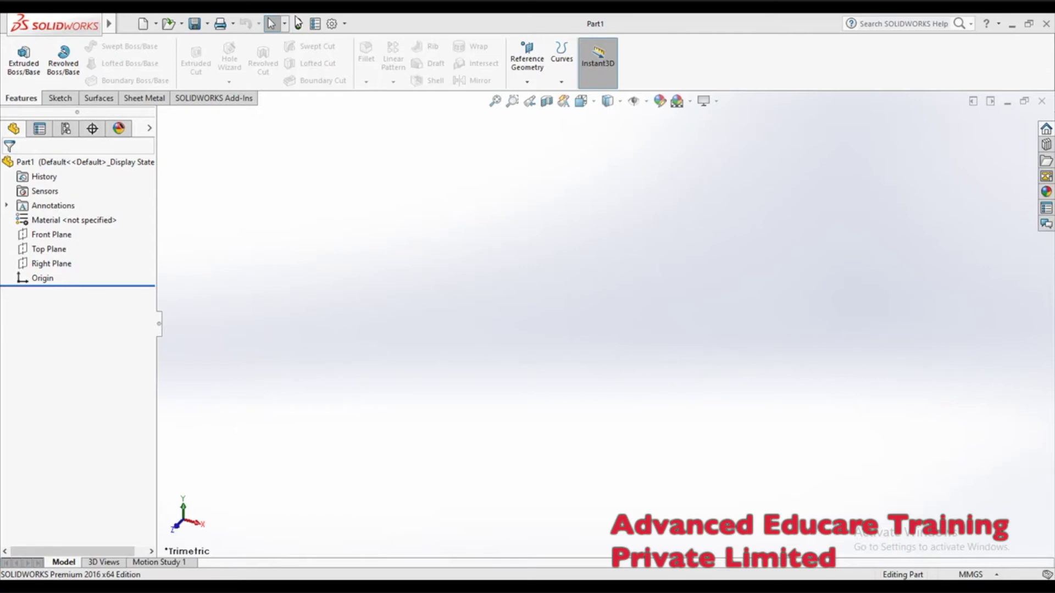
# - Create a reference plane offset 100 mm above the Top Plane
pyautogui.click(527, 80)
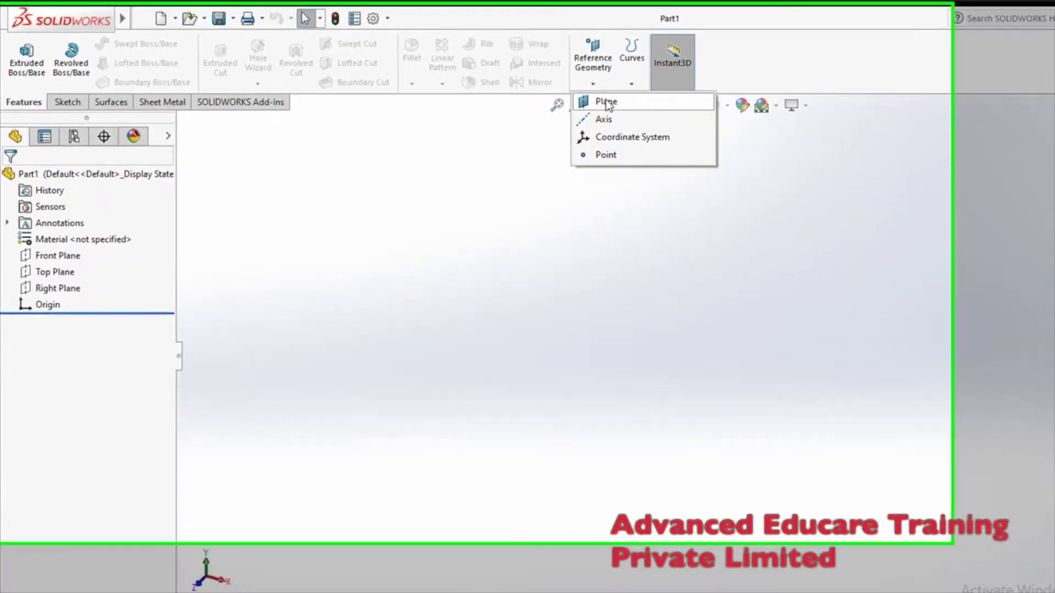
pyautogui.click(538, 98)
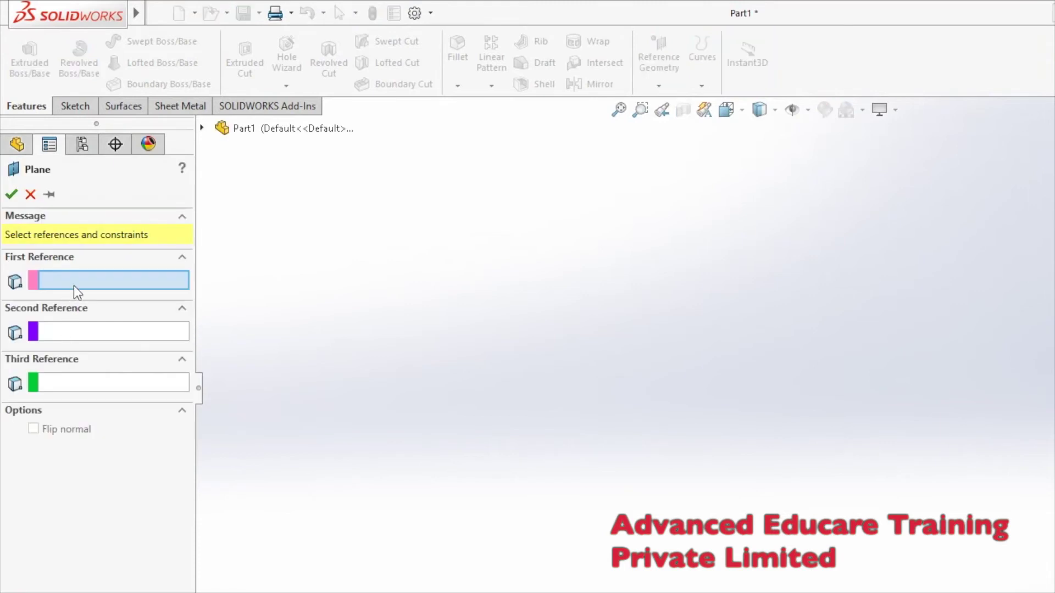
pyautogui.click(202, 128)
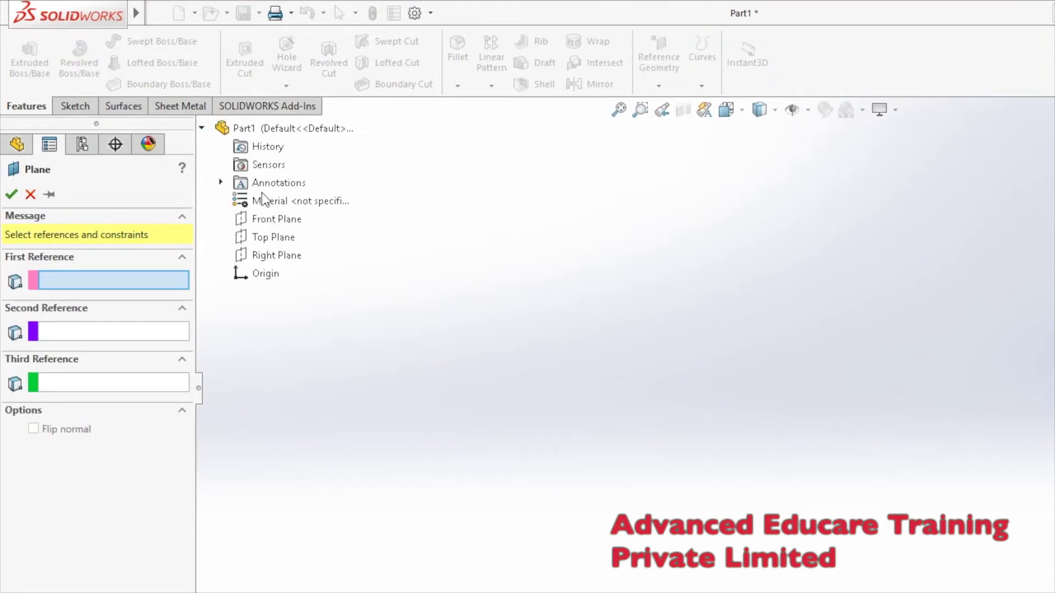
pyautogui.click(273, 237)
pyautogui.click(270, 242)
pyautogui.click(276, 240)
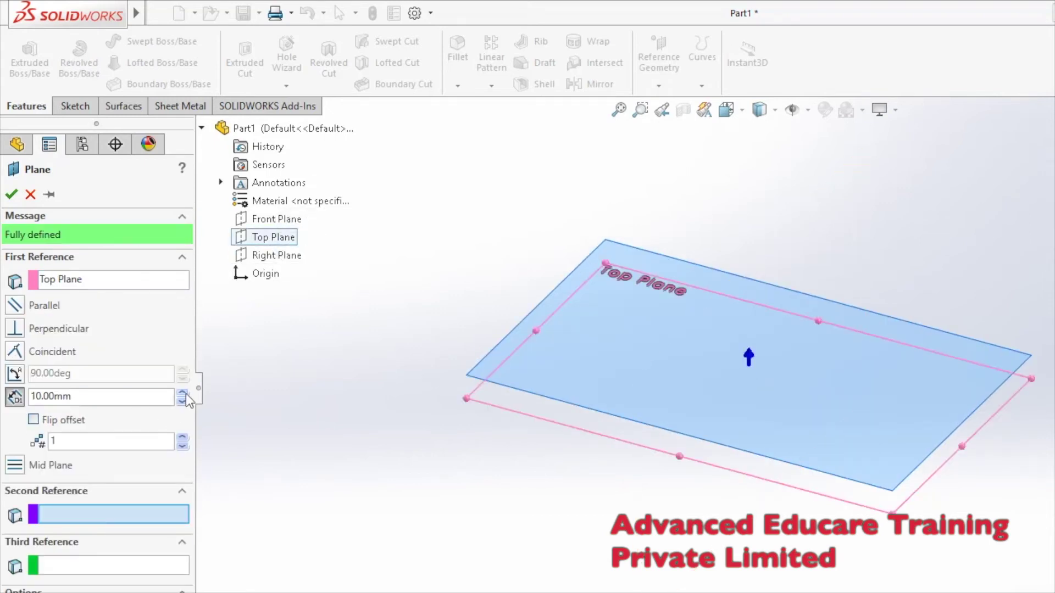
pyautogui.click(183, 392)
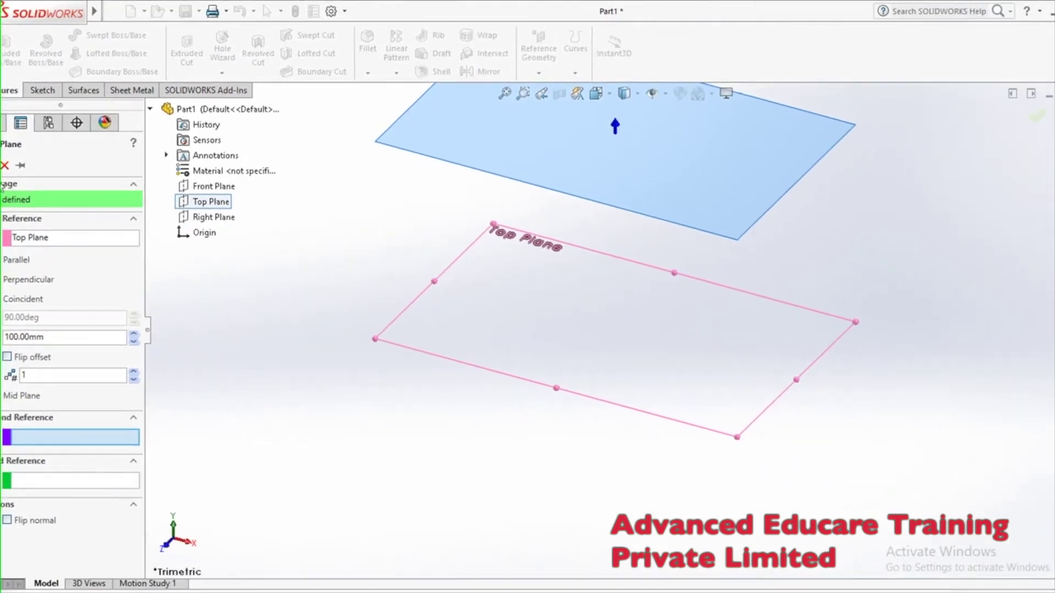
pyautogui.click(0, 165)
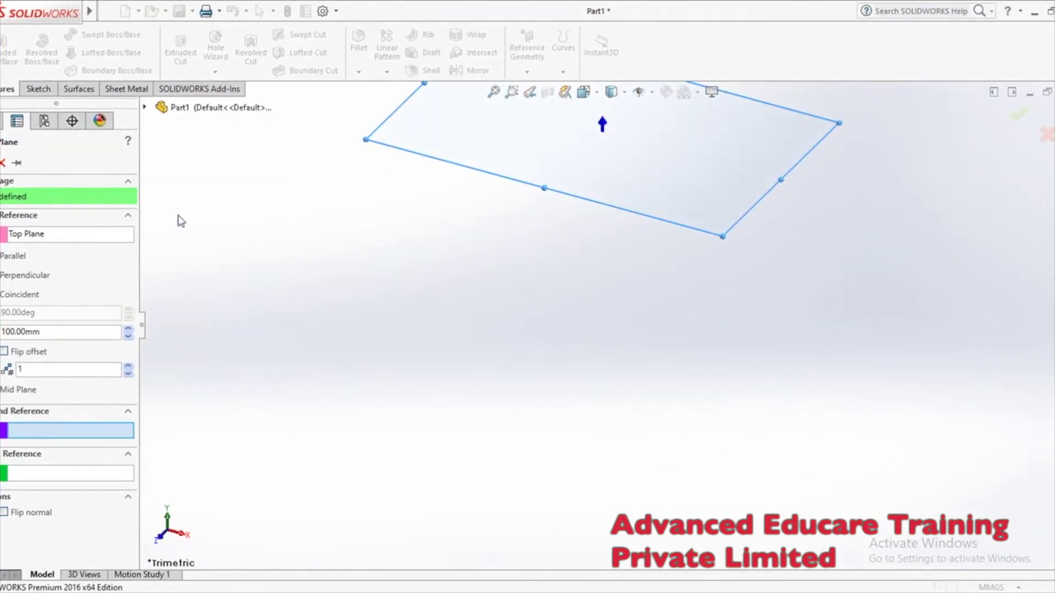
# - Sketch a center rectangle about 111 × 76 mm on the Top Plane, centred on the origin, and exit the sketch
pyautogui.click(27, 247)
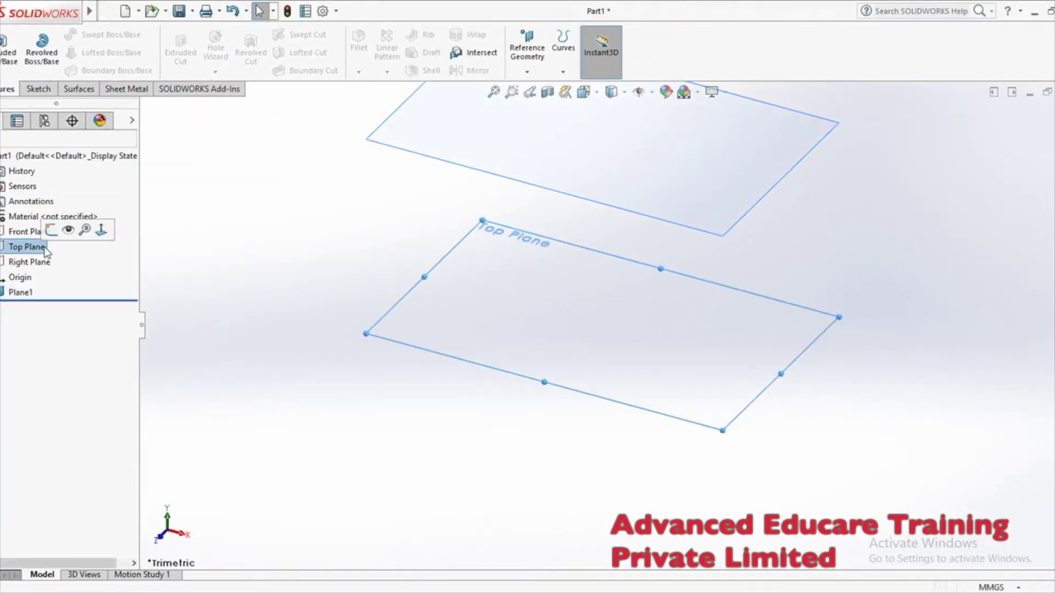
pyautogui.click(47, 246)
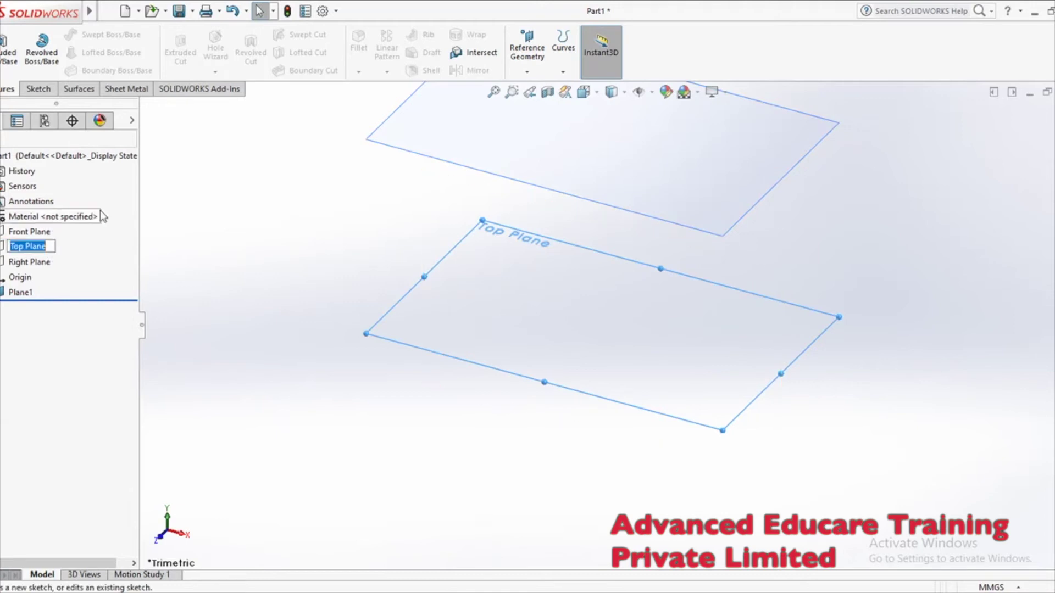
pyautogui.click(249, 399)
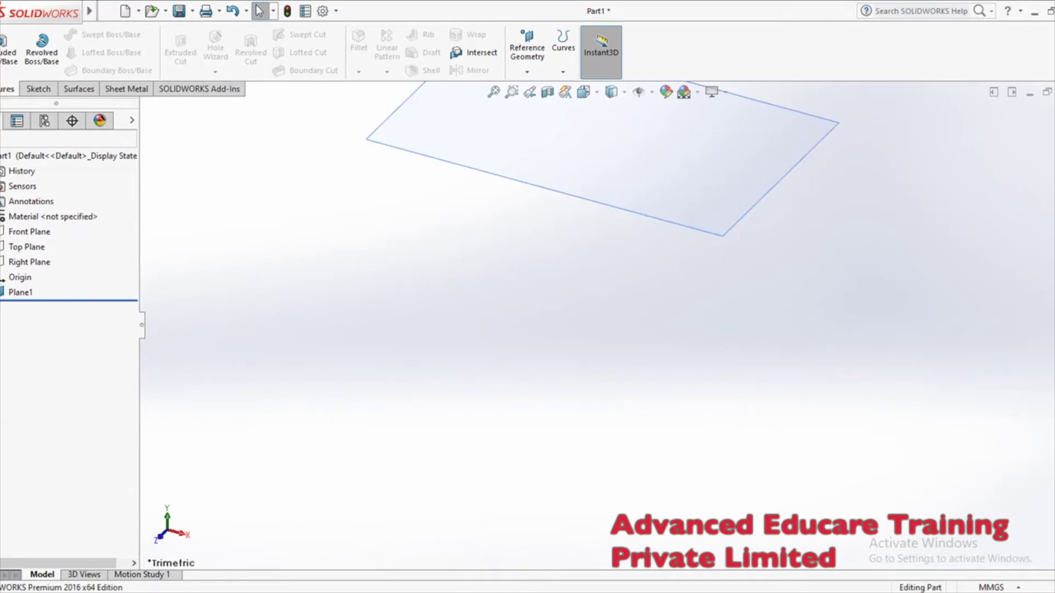
pyautogui.click(26, 247)
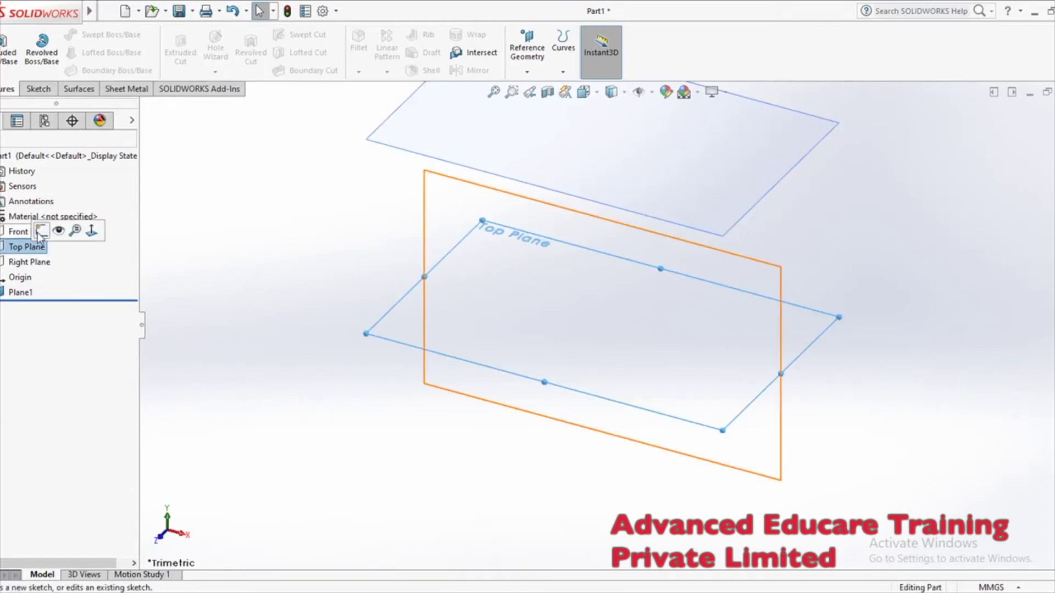
pyautogui.click(37, 231)
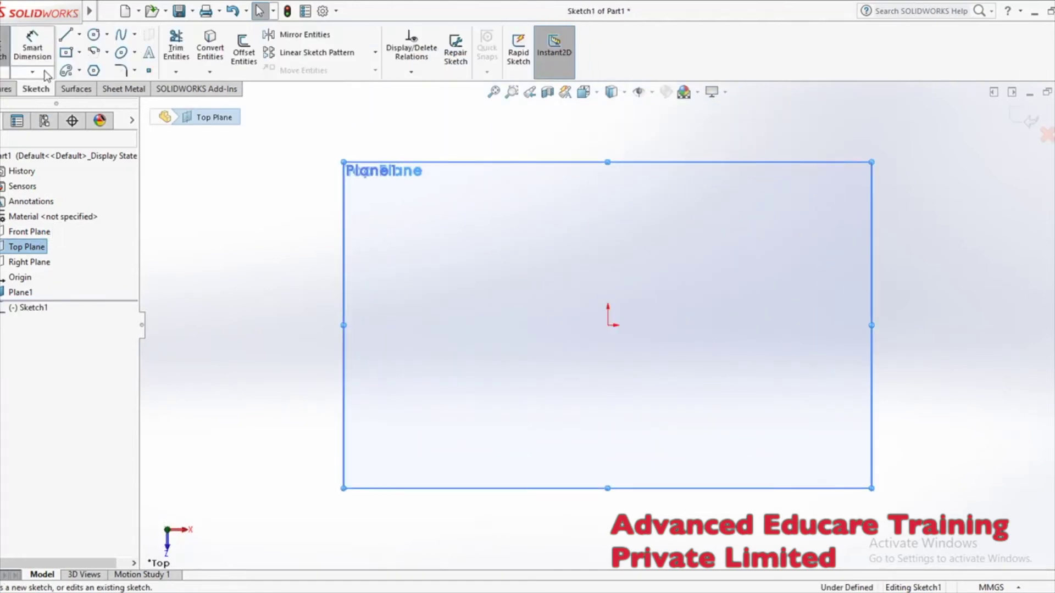
pyautogui.click(67, 52)
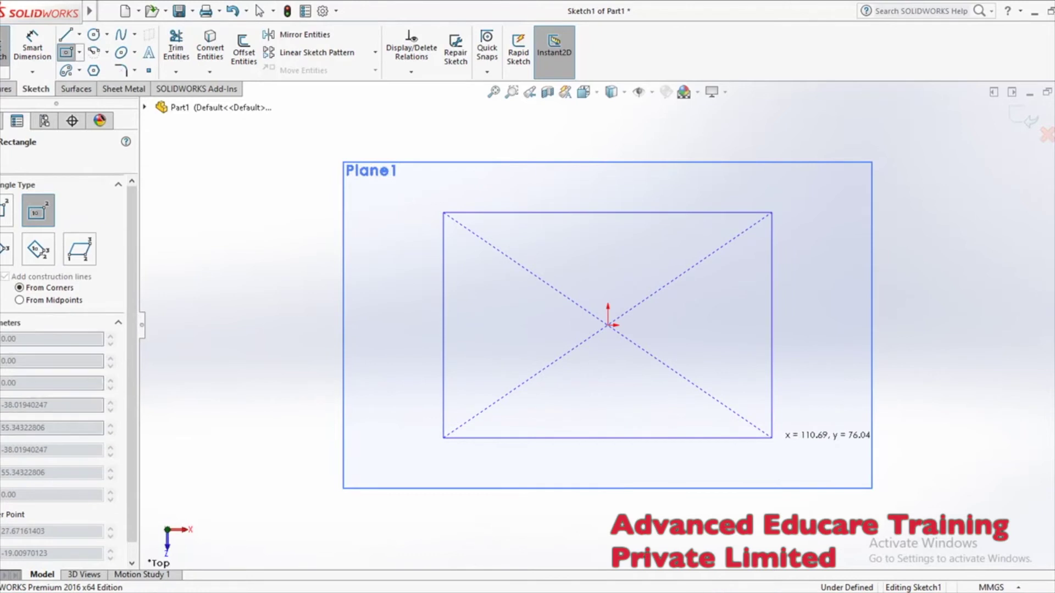
pyautogui.click(772, 439)
pyautogui.press('Escape')
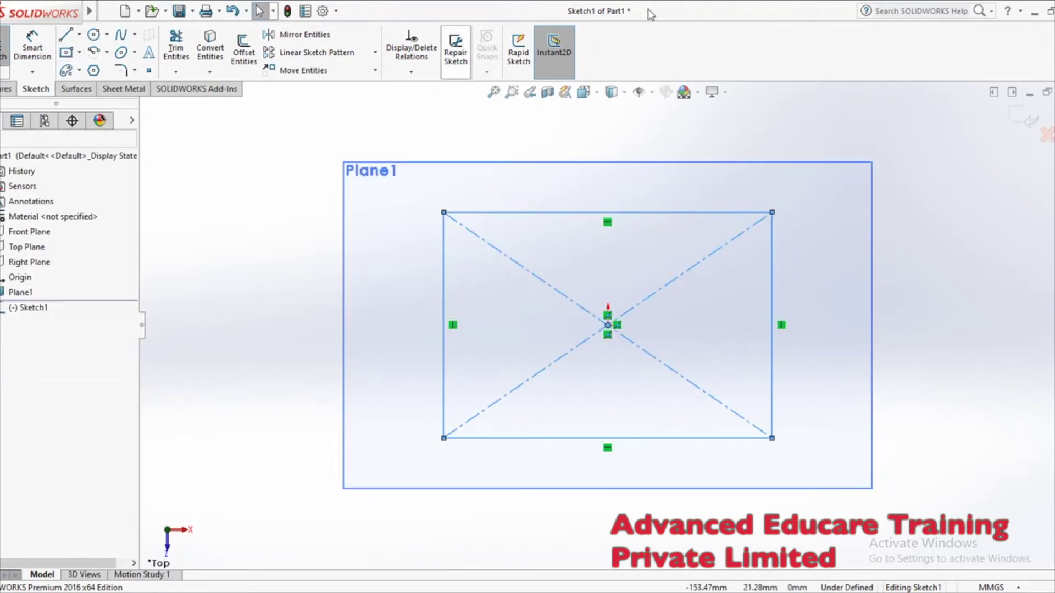
pyautogui.click(1021, 118)
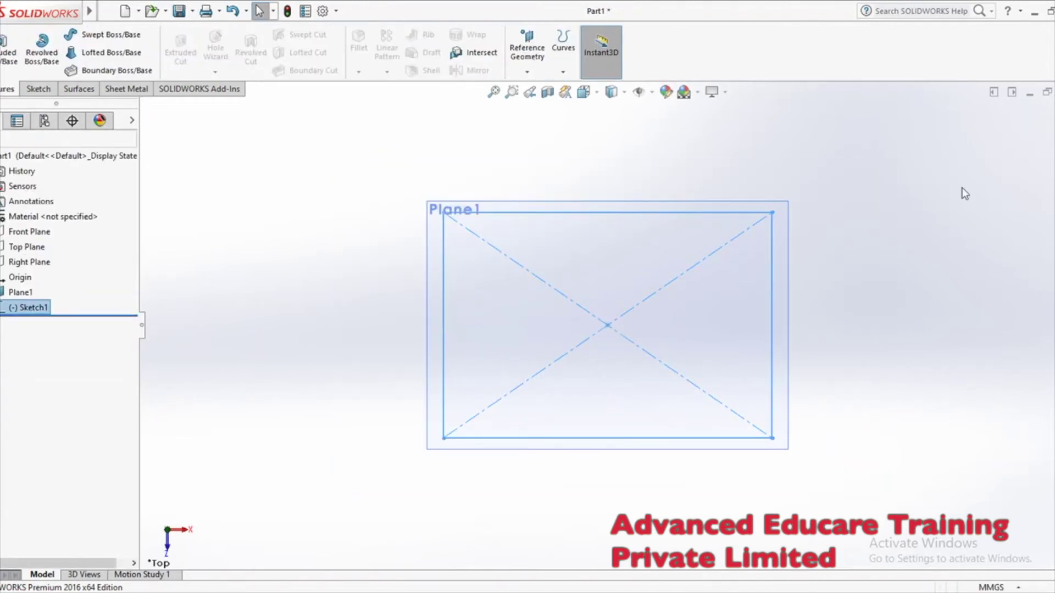
# - Start a sketch on Plane1 and draw a circle centred on the origin
pyautogui.click(21, 293)
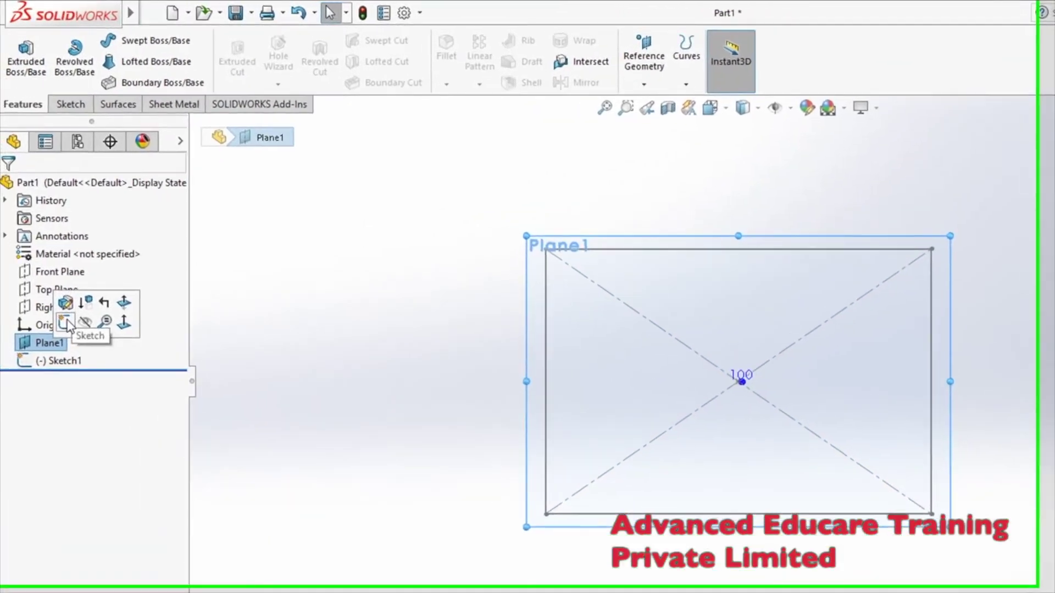
pyautogui.click(66, 323)
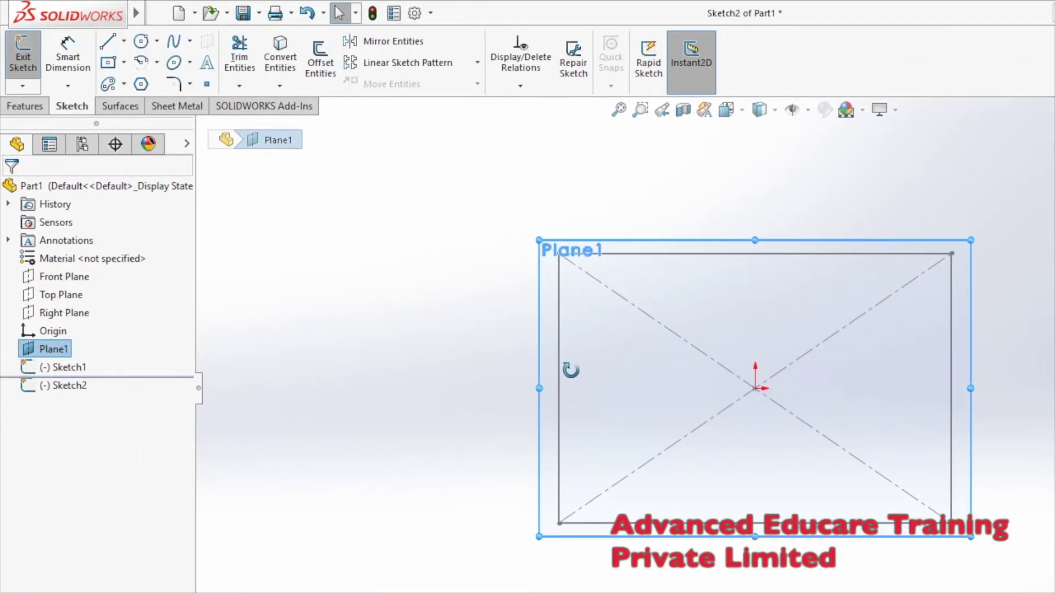
pyautogui.moveTo(580, 436); pyautogui.dragTo(519, 367, button='middle')
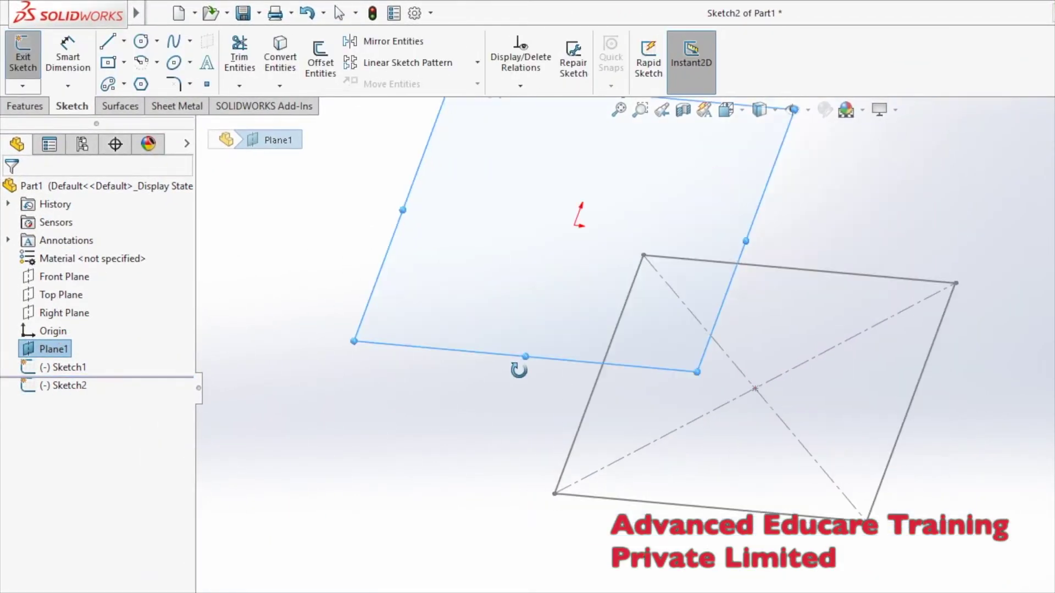
pyautogui.click(141, 41)
pyautogui.click(575, 227)
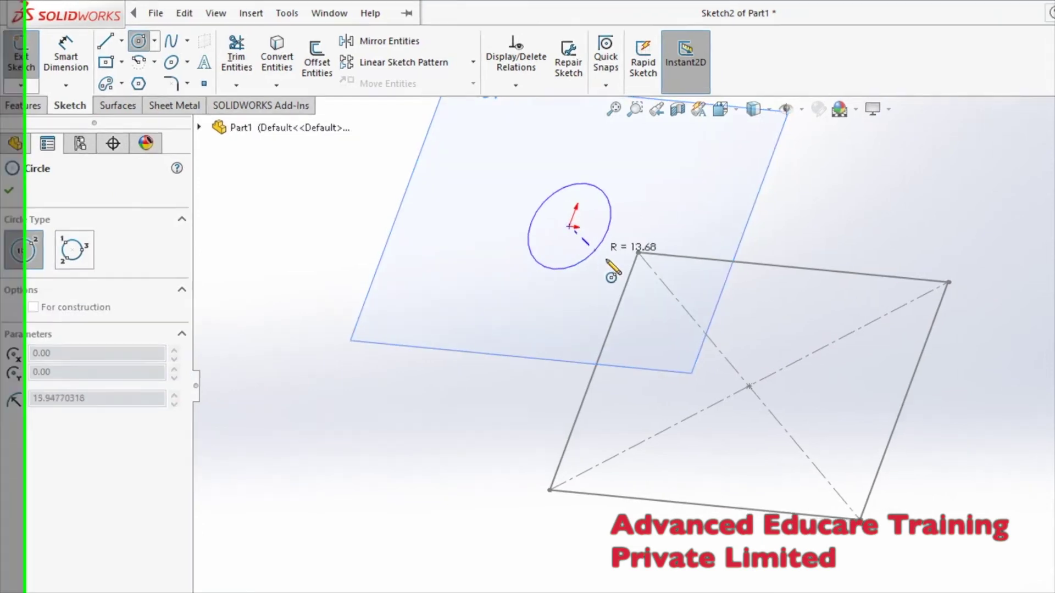
pyautogui.click(646, 284)
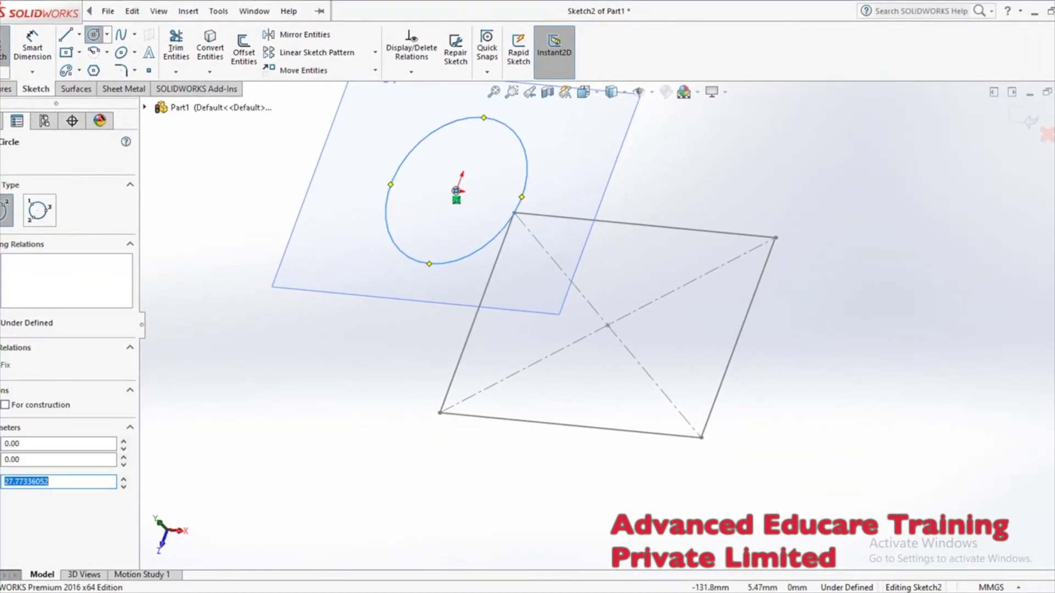
pyautogui.press('Escape')
pyautogui.moveTo(292, 331); pyautogui.dragTo(451, 484, button='middle')
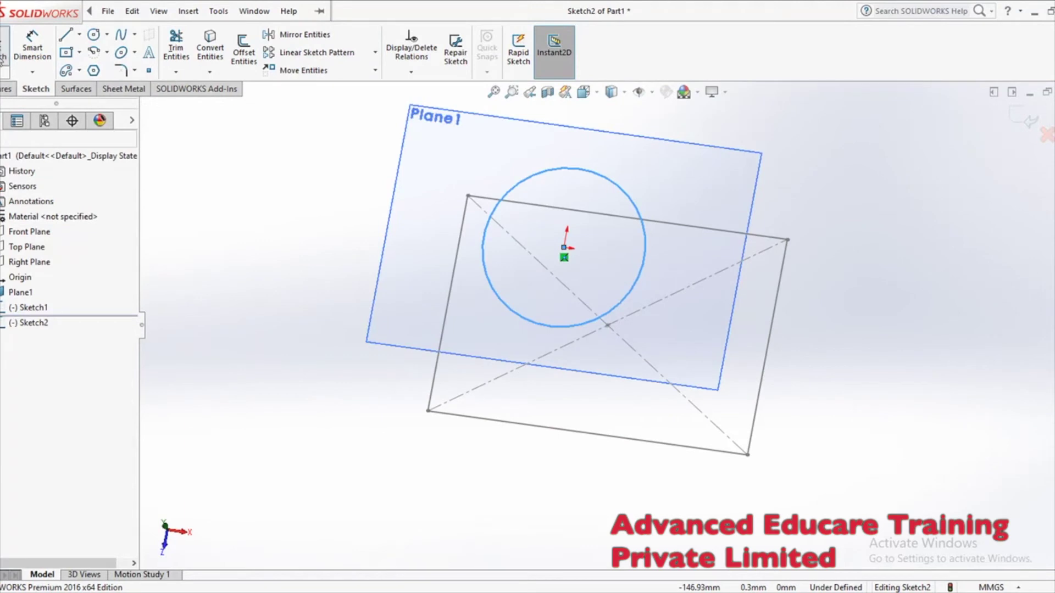
# - Exit the circle sketch on Plane1, keeping the circle
pyautogui.click(6, 88)
pyautogui.click(107, 11)
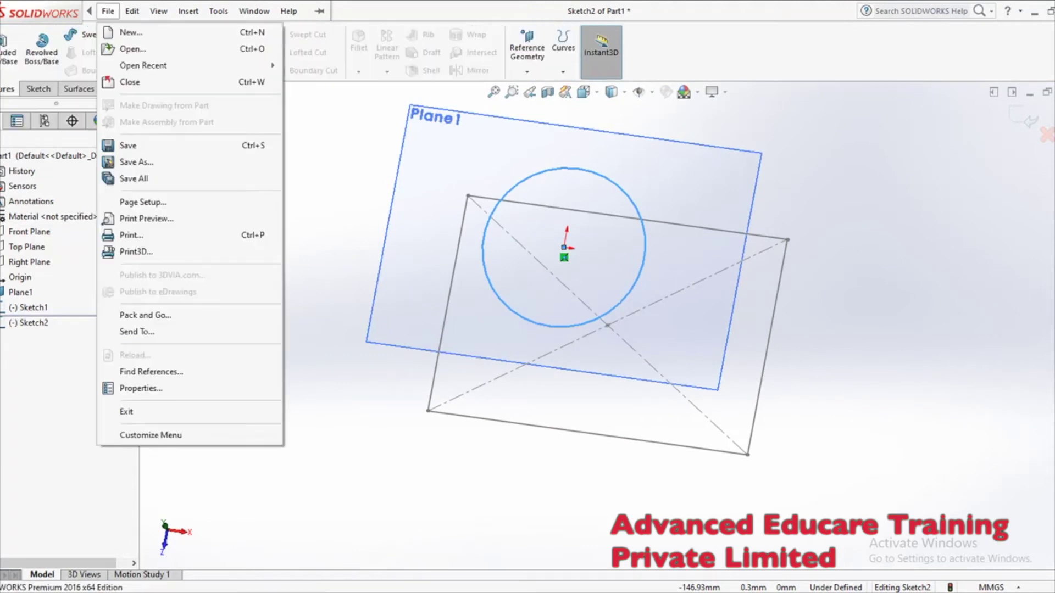
pyautogui.click(1022, 132)
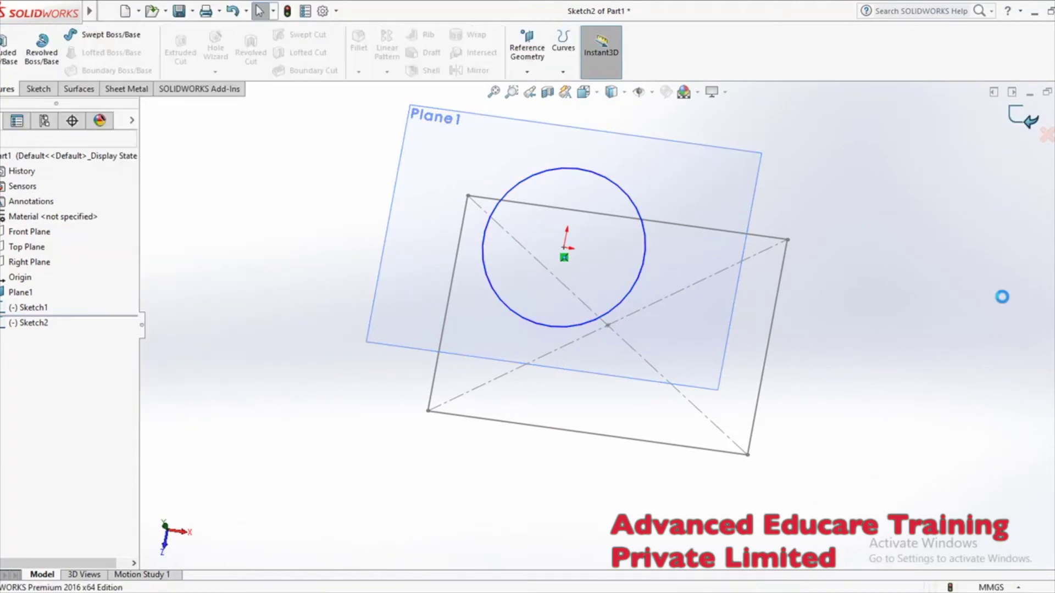
pyautogui.click(1031, 122)
pyautogui.click(976, 357)
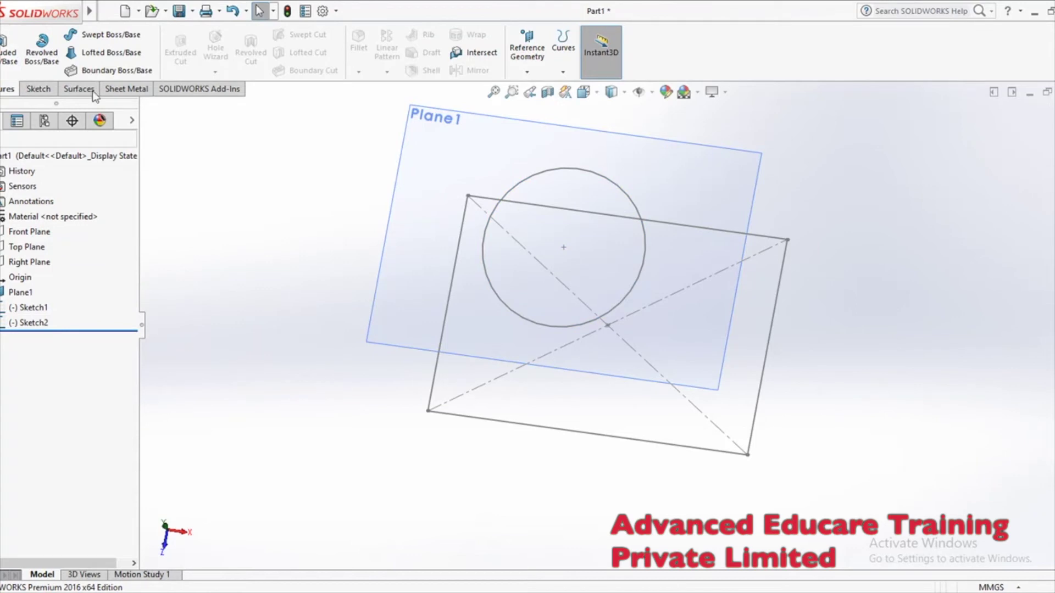
# - Start a Boundary Boss/Base with the Plane1 circle and the Top Plane rectangle as Direction 1 profiles
pyautogui.click(109, 71)
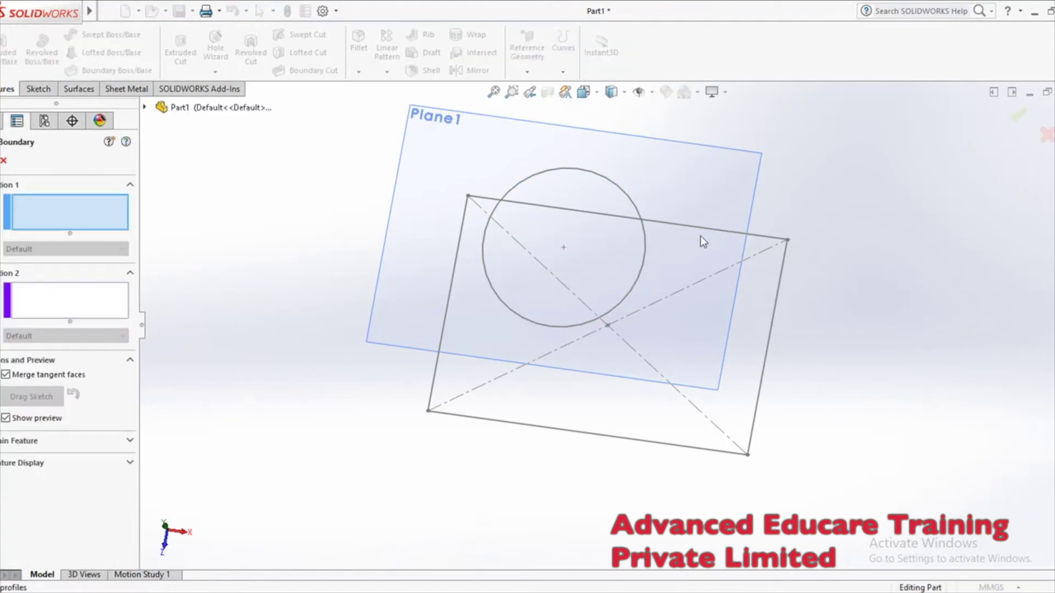
pyautogui.click(642, 277)
pyautogui.click(644, 442)
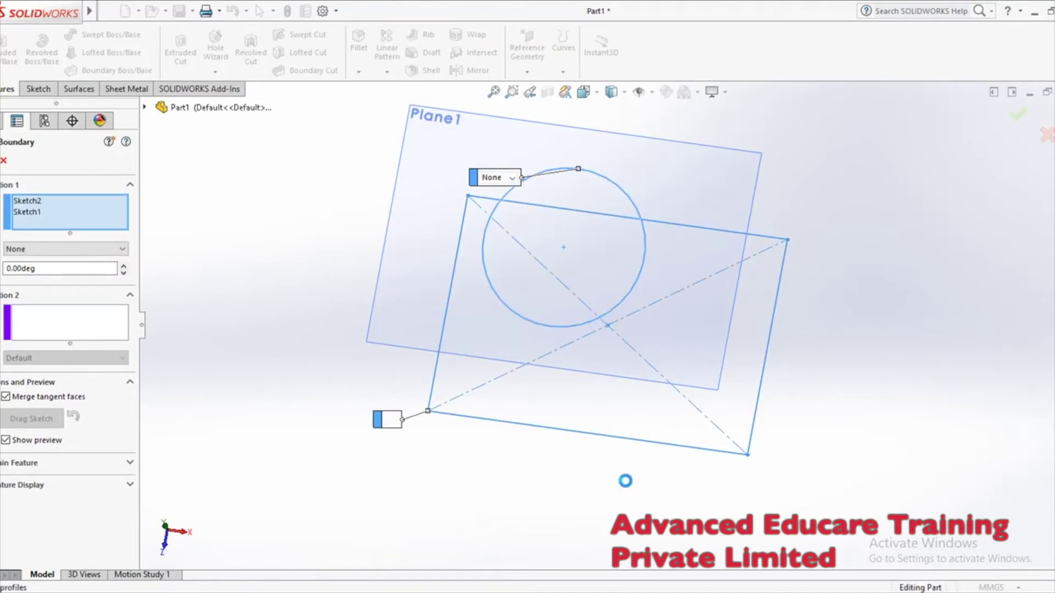
# - Slide the connector's rectangle end along the short edge and back to its corner, and shift its circle end slightly around the circumference
pyautogui.moveTo(644, 422)
pyautogui.mouseDown(button='middle')
pyautogui.moveTo(647, 275)
pyautogui.moveTo(691, 321)
pyautogui.moveTo(636, 395)
pyautogui.moveTo(595, 384)
pyautogui.moveTo(596, 411)
pyautogui.mouseUp(button='middle')
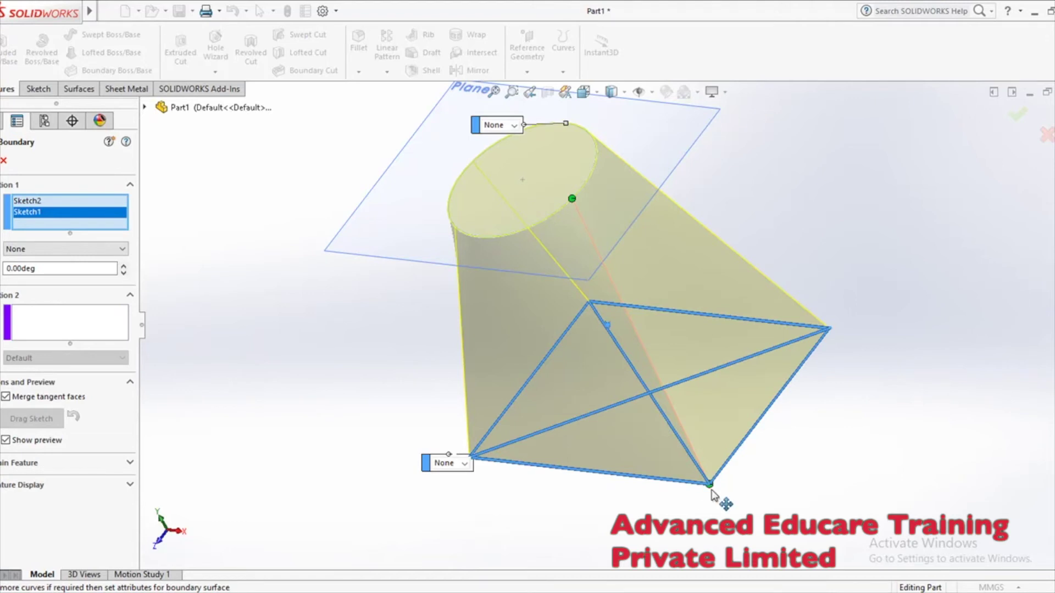
pyautogui.scroll(-3, 804, 360)
pyautogui.scroll(3, 641, 535)
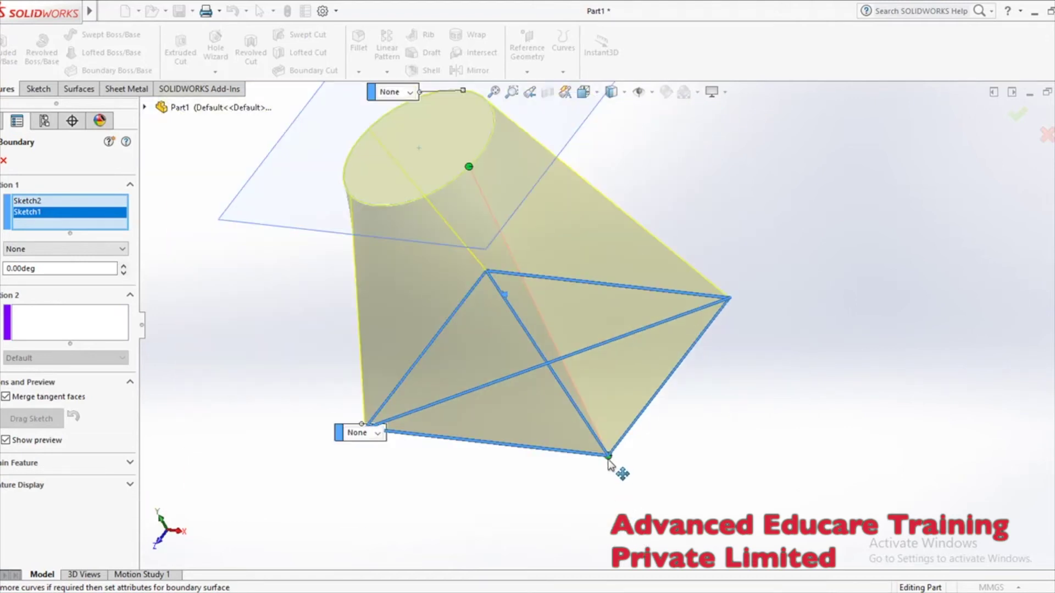
pyautogui.moveTo(627, 453); pyautogui.dragTo(629, 446)
pyautogui.scroll(1, 642, 446)
pyautogui.moveTo(642, 446); pyautogui.dragTo(628, 460, button='middle')
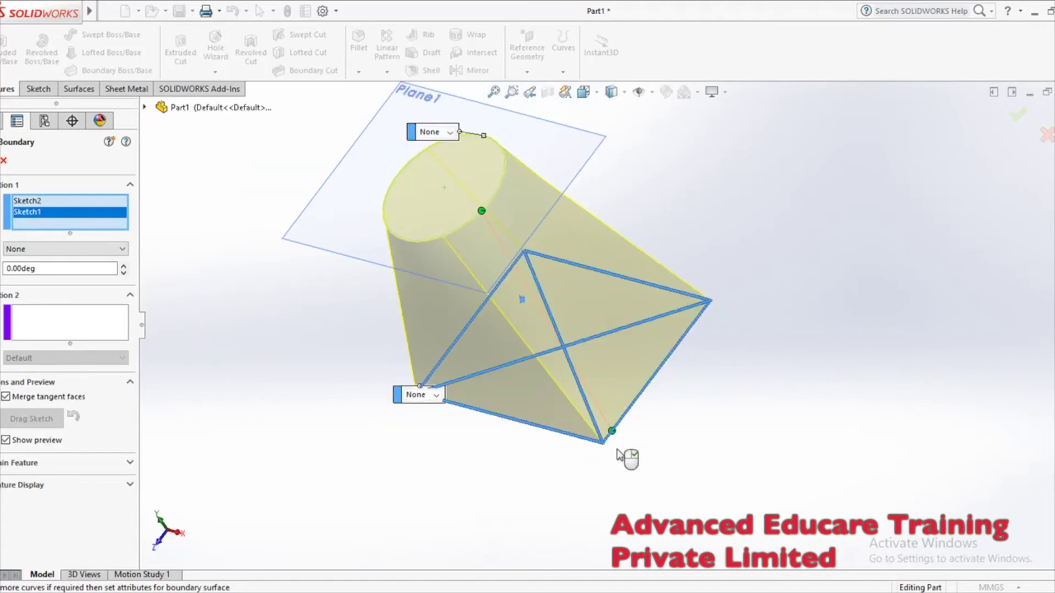
pyautogui.moveTo(613, 434); pyautogui.dragTo(685, 359)
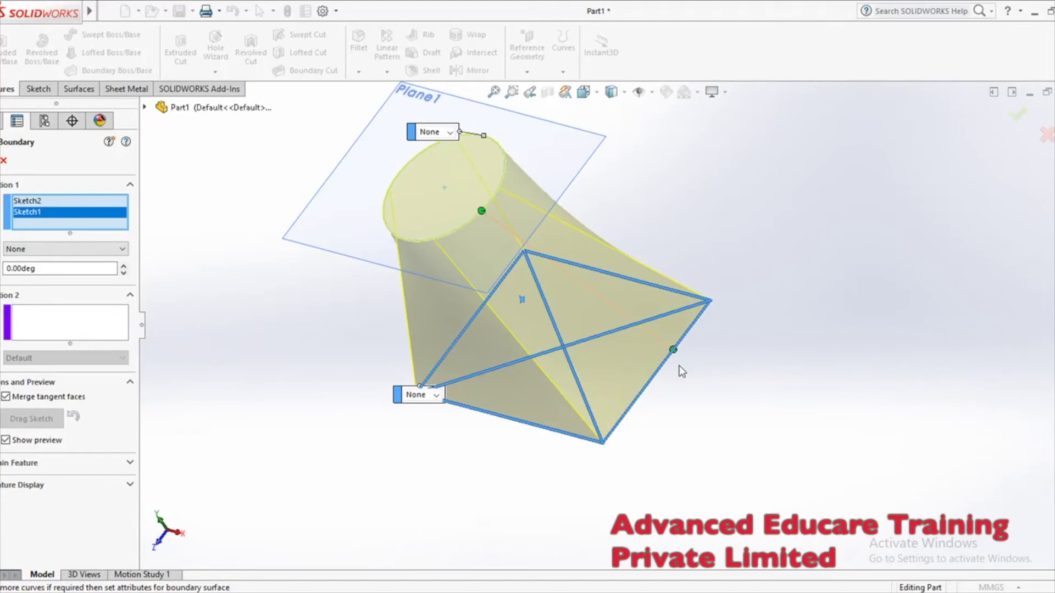
pyautogui.moveTo(603, 445); pyautogui.dragTo(602, 444)
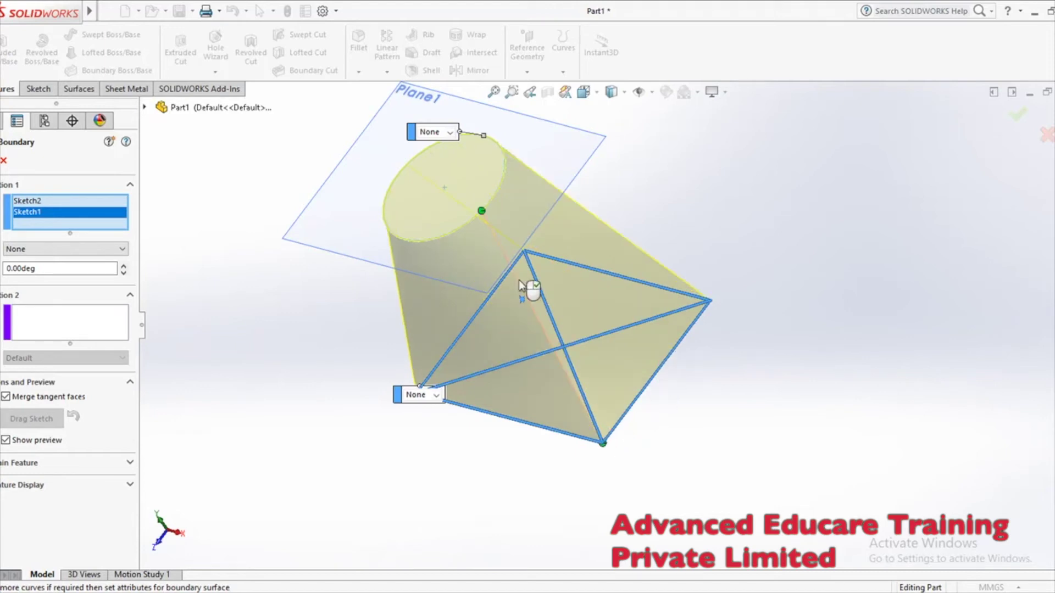
pyautogui.moveTo(482, 212); pyautogui.dragTo(476, 221)
pyautogui.moveTo(471, 226); pyautogui.dragTo(632, 246, button='middle')
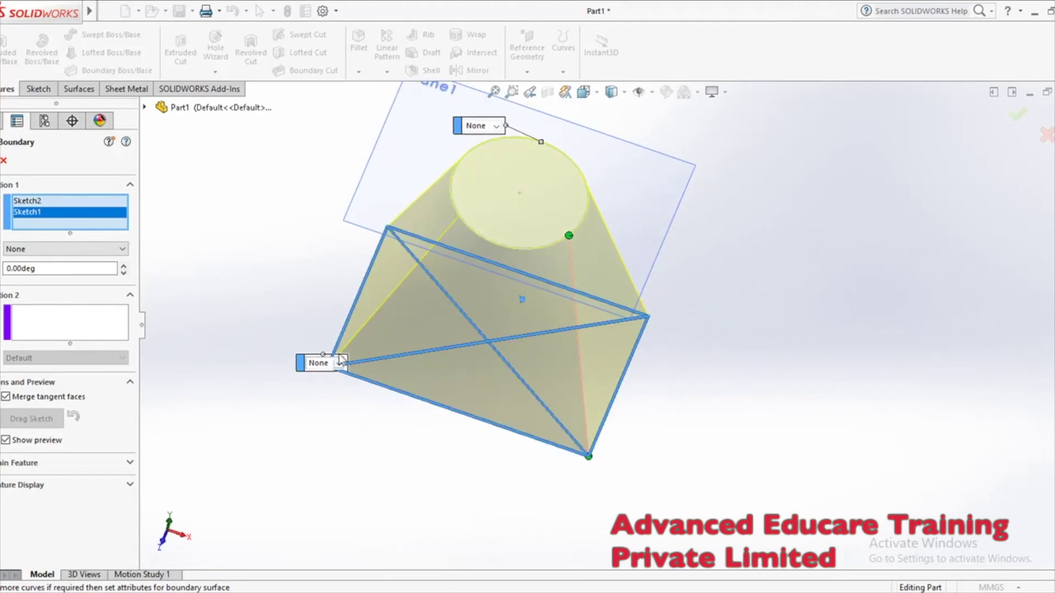
# - Set the tangency condition at the circle profile to Normal To Profile
pyautogui.moveTo(529, 226); pyautogui.dragTo(474, 289, button='middle')
pyautogui.click(494, 111)
pyautogui.click(498, 141)
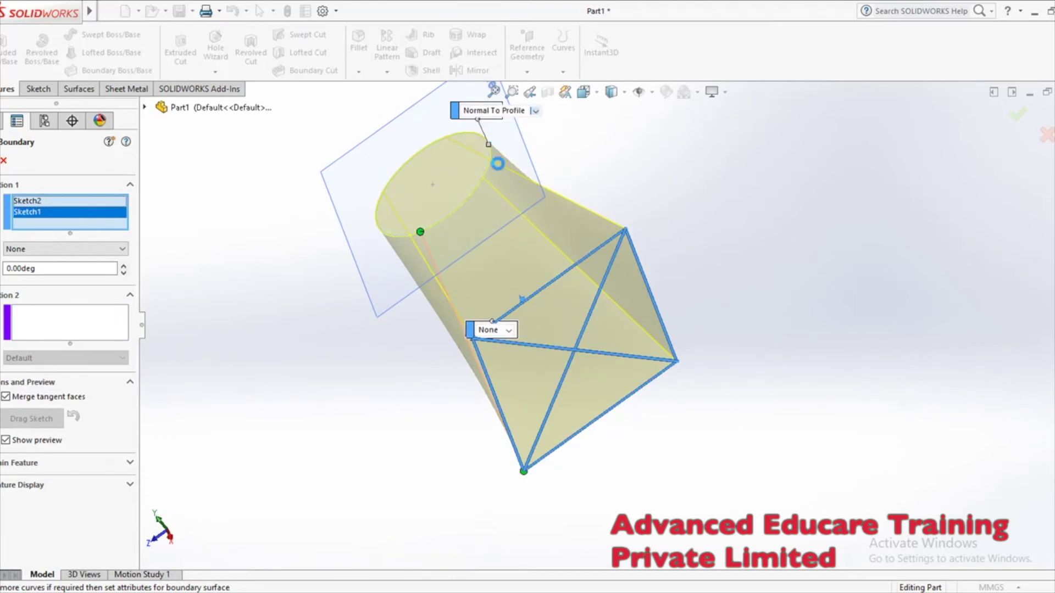
# - Set the tangency condition at the rectangle profile to Normal To Profile
pyautogui.moveTo(497, 164); pyautogui.dragTo(599, 143, button='middle')
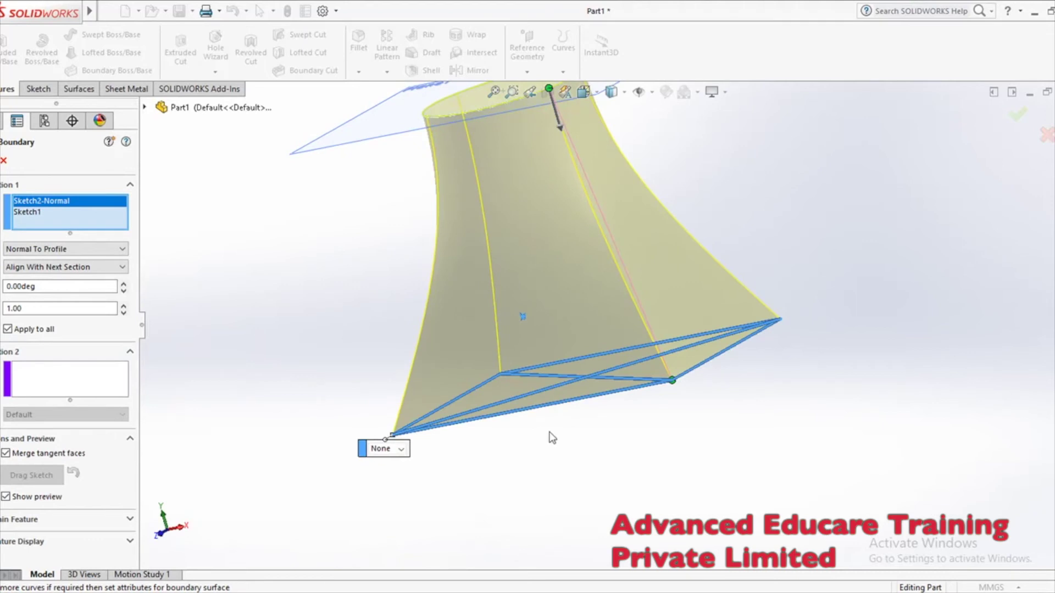
pyautogui.moveTo(552, 437); pyautogui.dragTo(436, 470, button='middle')
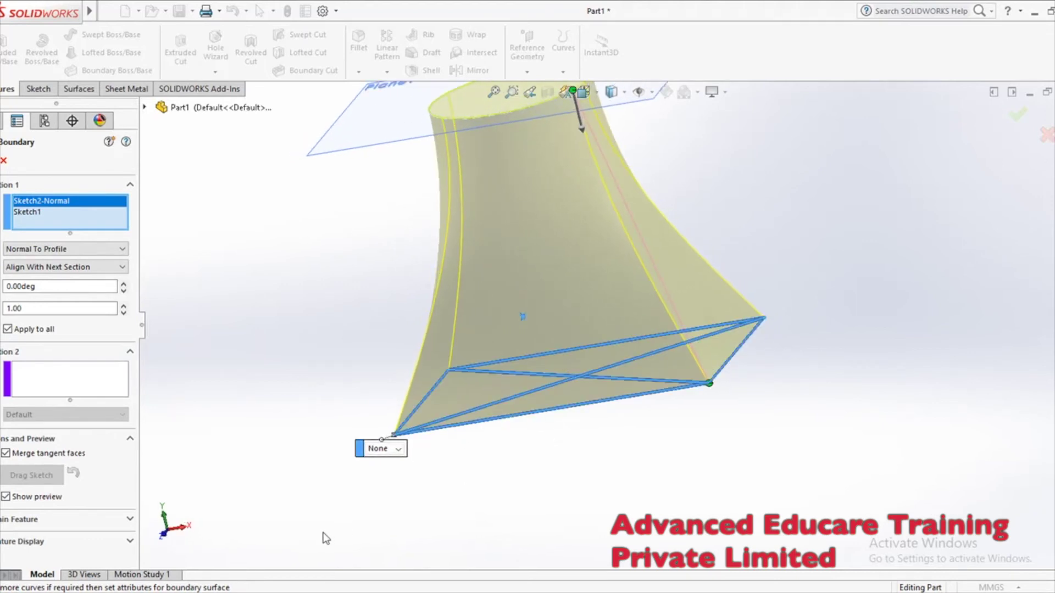
pyautogui.click(398, 449)
pyautogui.click(405, 478)
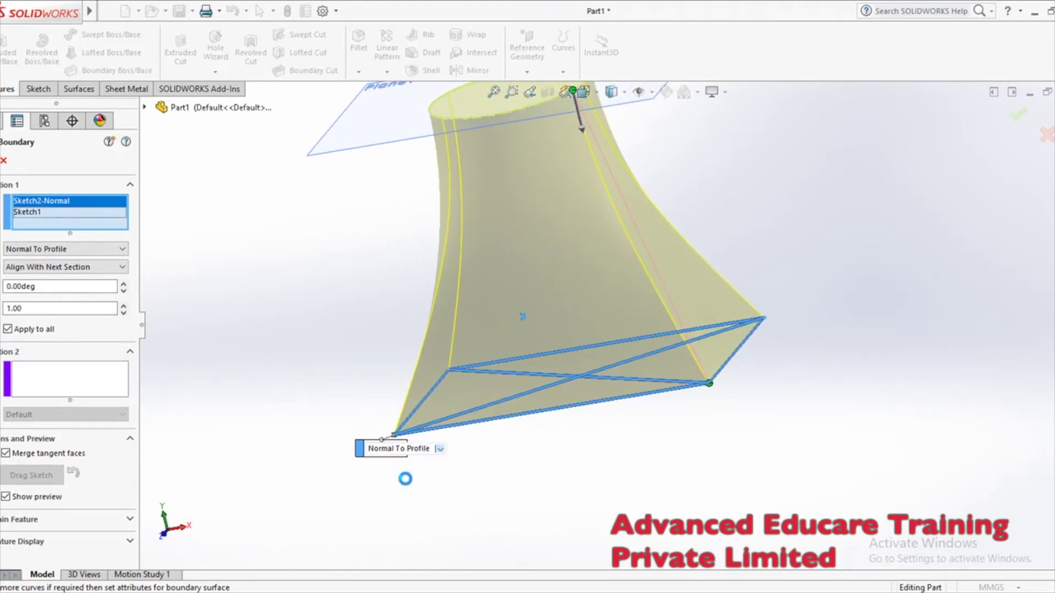
# - Set the tangent length at the circle profile to 1.30, applied to all, and finish the boundary feature
pyautogui.moveTo(449, 483); pyautogui.dragTo(475, 529, button='middle')
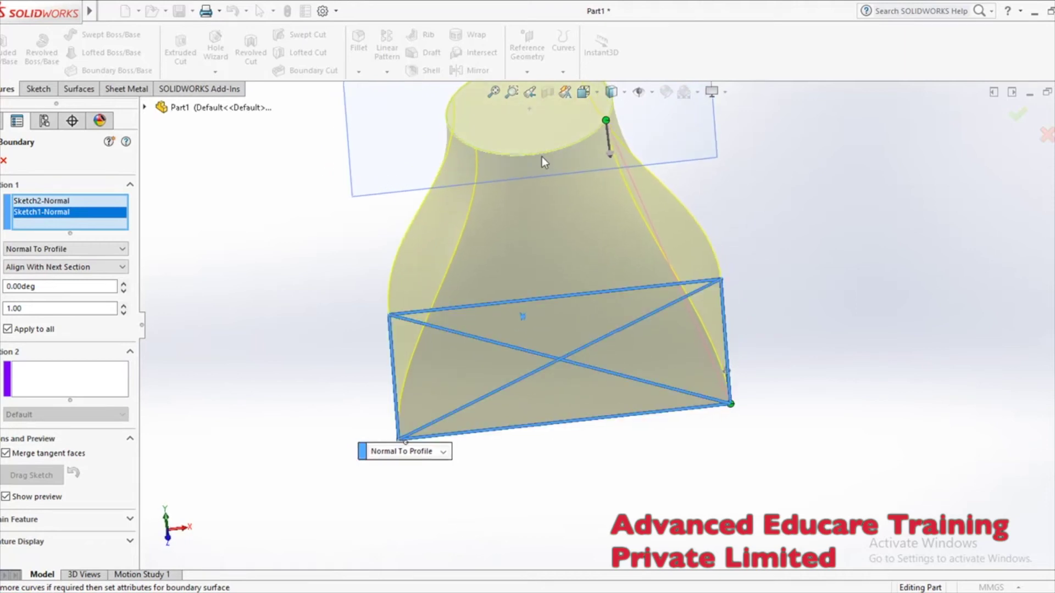
pyautogui.scroll(-2, 543, 162)
pyautogui.scroll(2, 524, 283)
pyautogui.moveTo(502, 251); pyautogui.dragTo(494, 207, button='middle')
pyautogui.scroll(1, 493, 207)
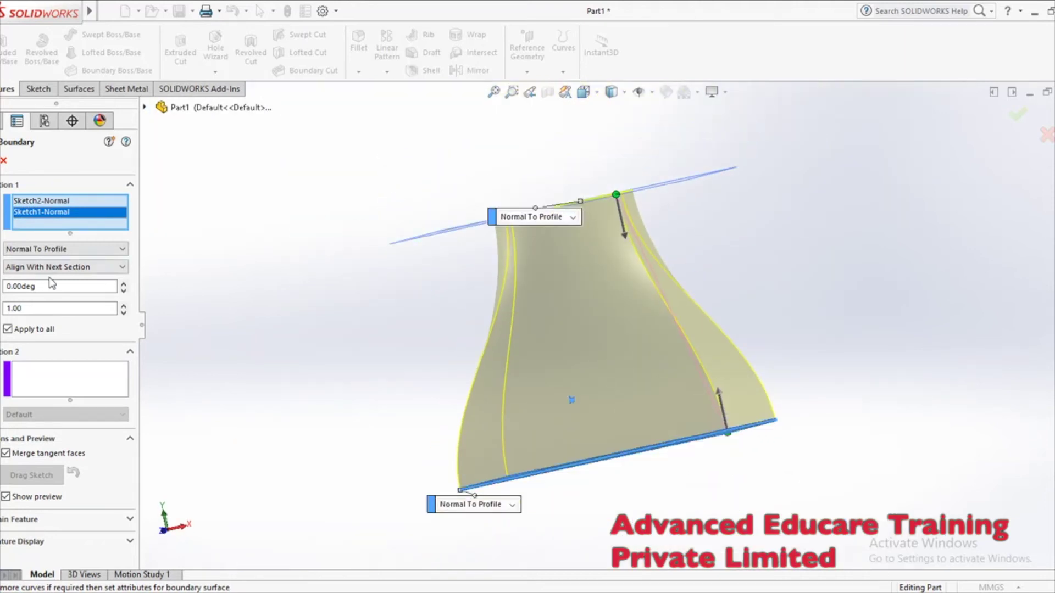
pyautogui.click(42, 201)
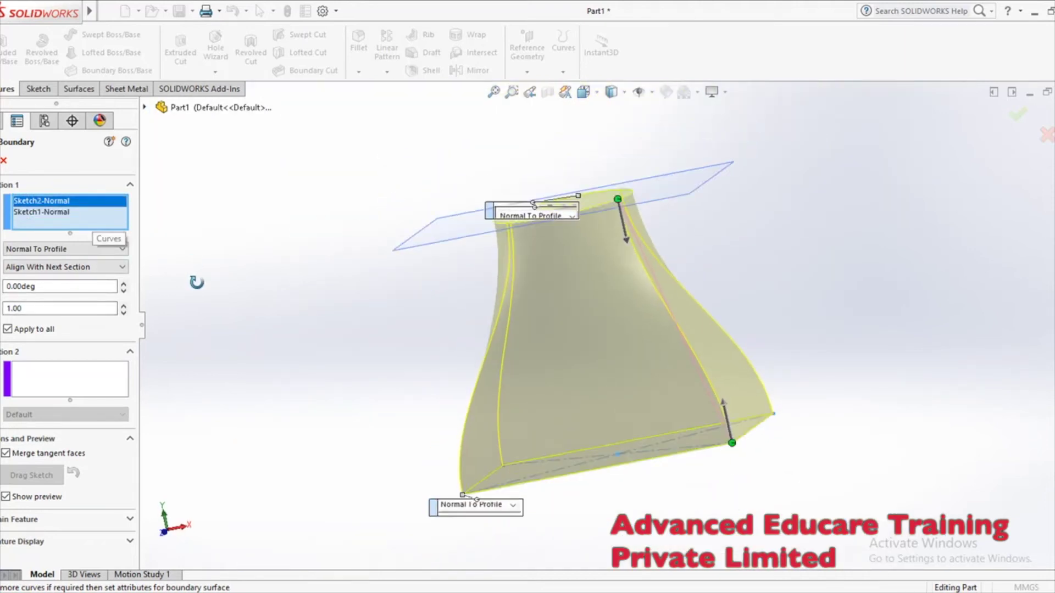
pyautogui.click(123, 304)
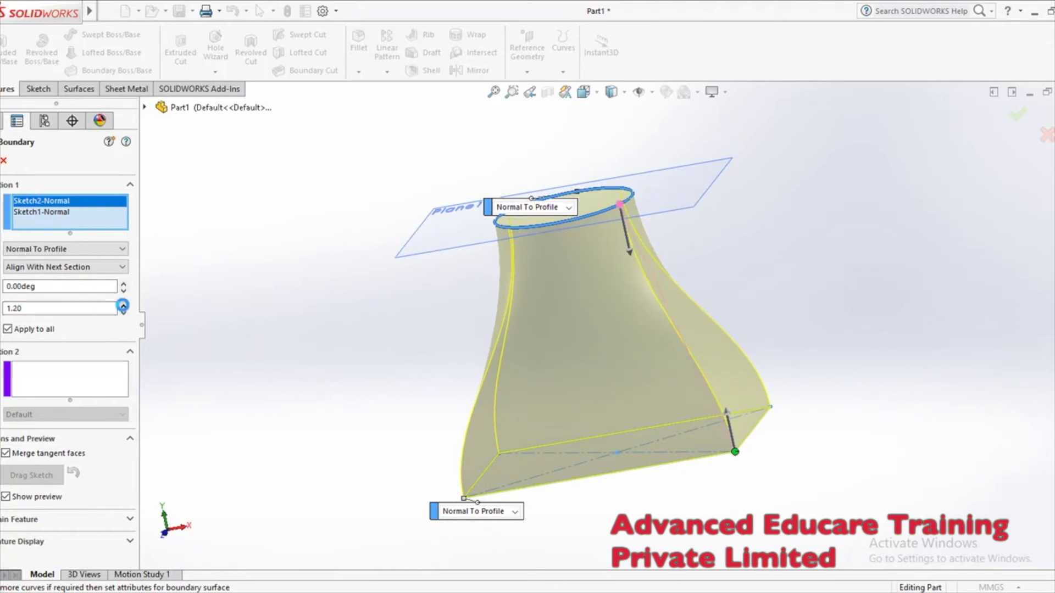
pyautogui.click(123, 306)
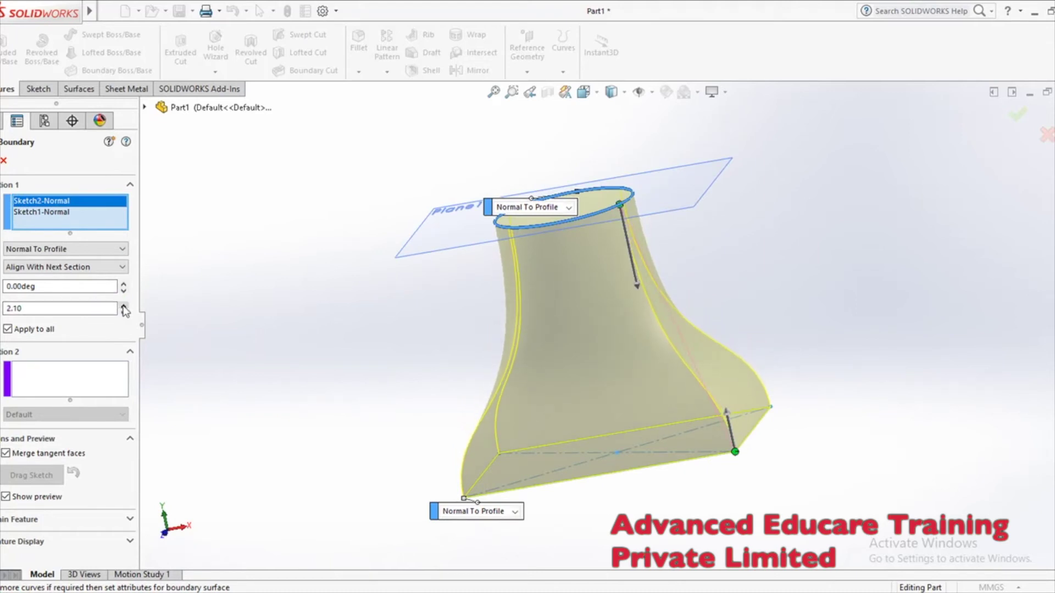
pyautogui.click(123, 312)
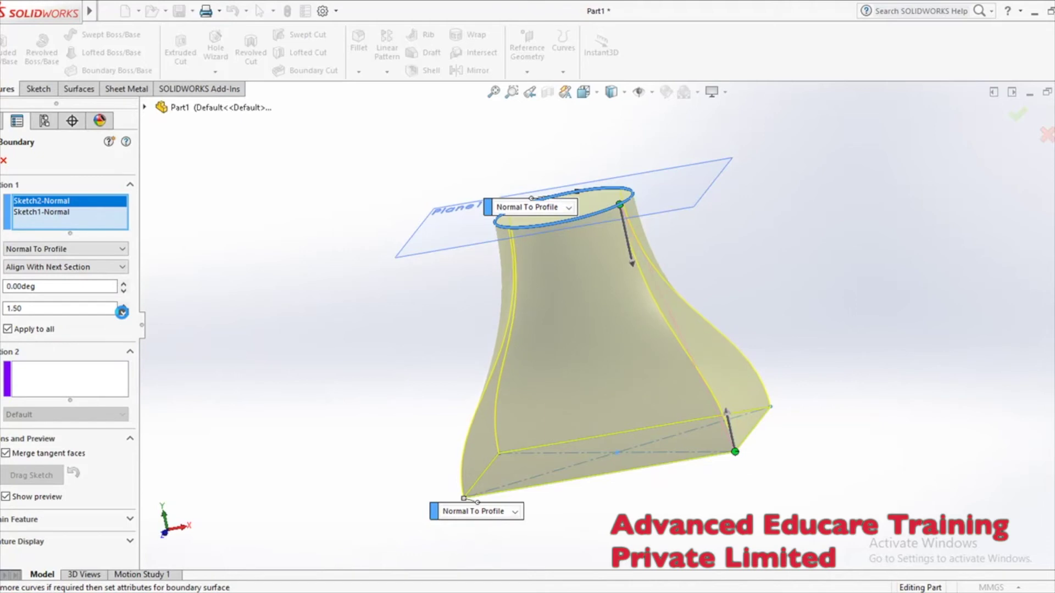
pyautogui.moveTo(330, 398); pyautogui.dragTo(517, 407, button='middle')
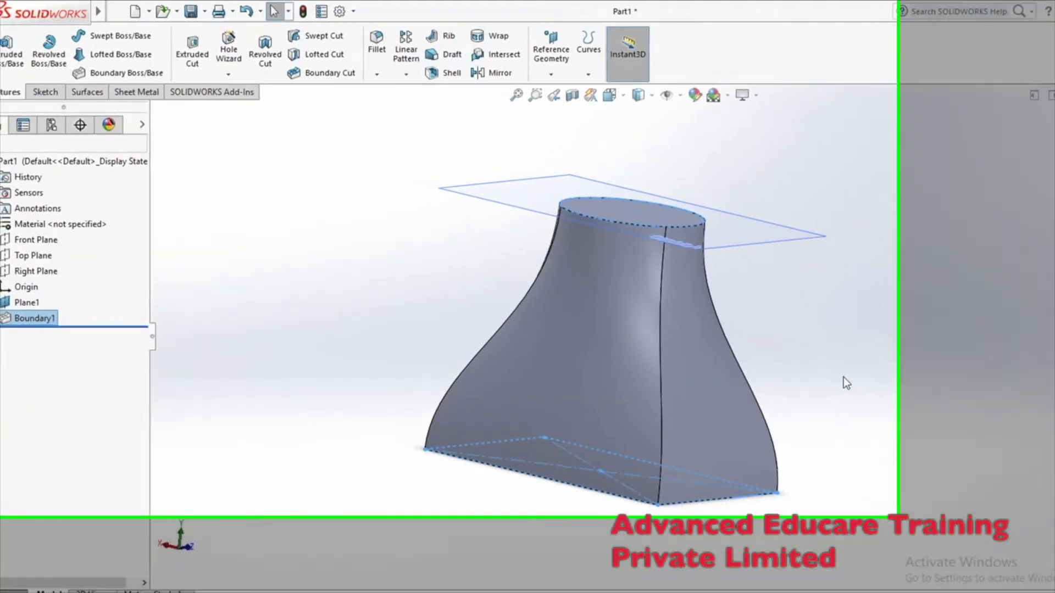
pyautogui.moveTo(800, 373); pyautogui.dragTo(602, 364, button='middle')
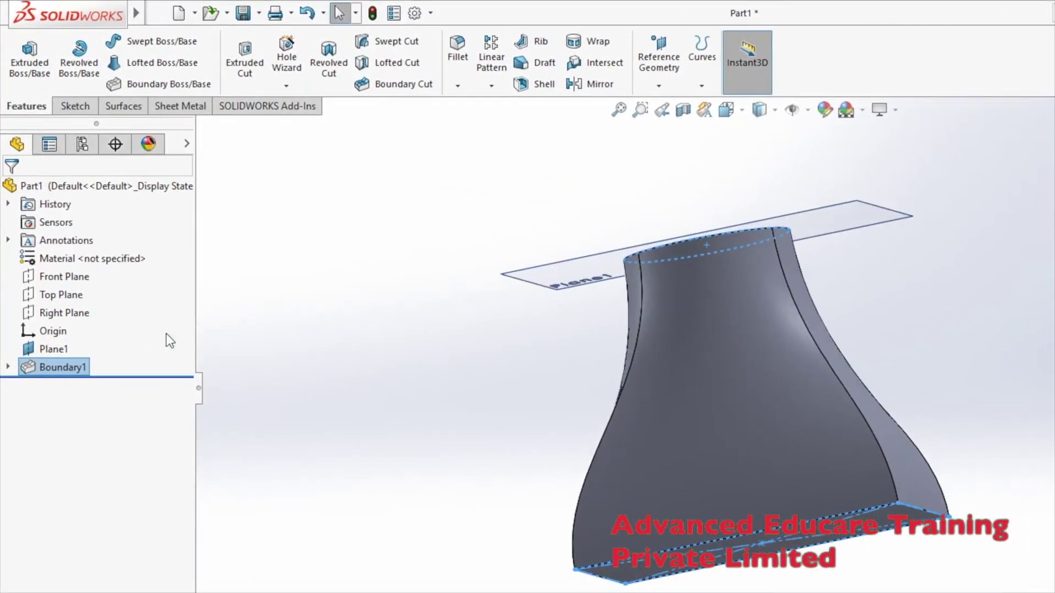
pyautogui.click(72, 277)
pyautogui.click(88, 259)
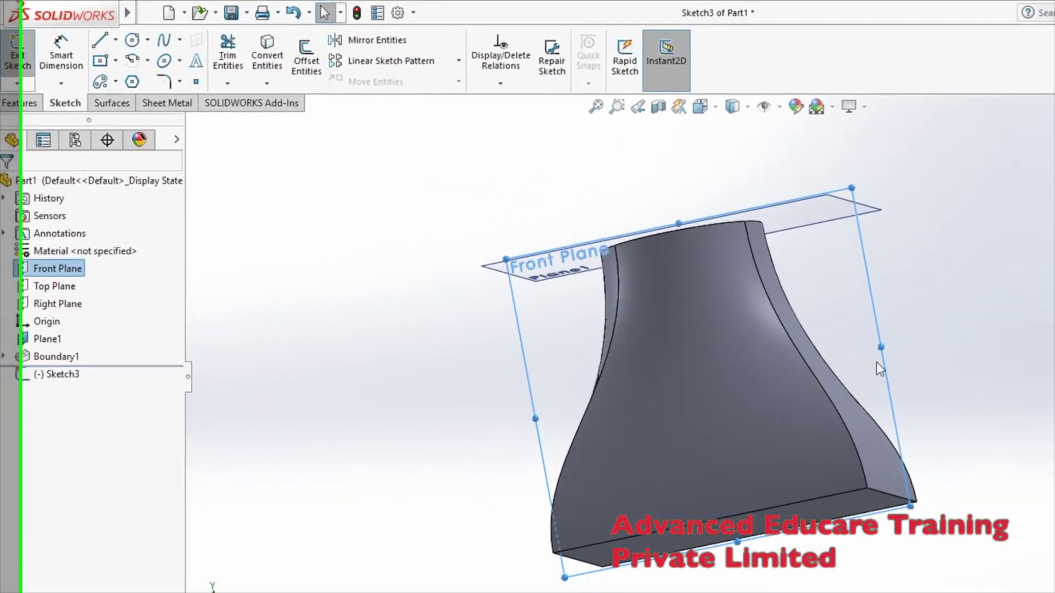
pyautogui.moveTo(878, 370); pyautogui.dragTo(1009, 430, button='middle')
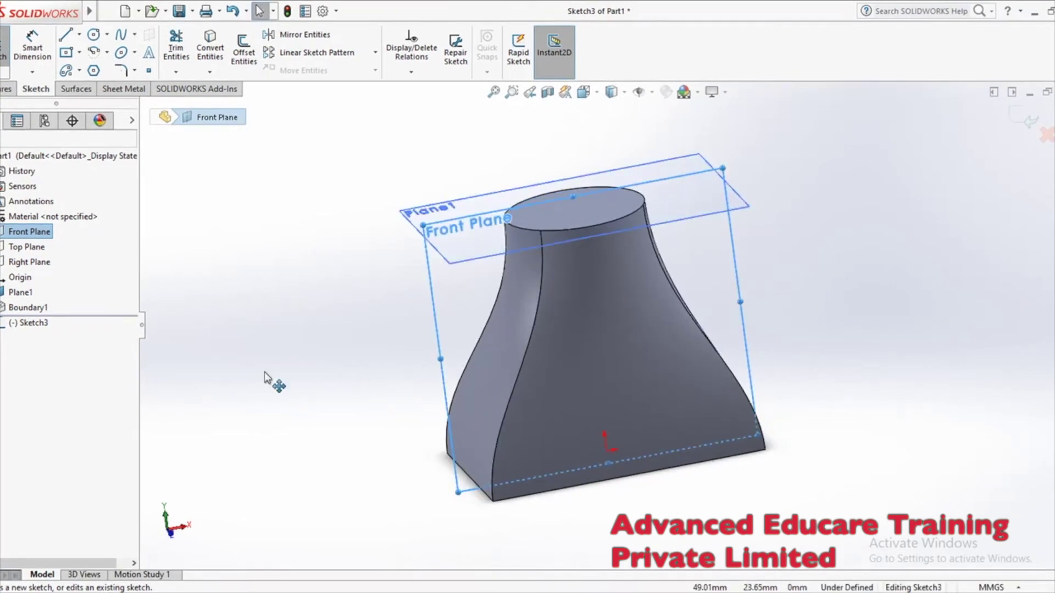
pyautogui.rightClick(47, 306)
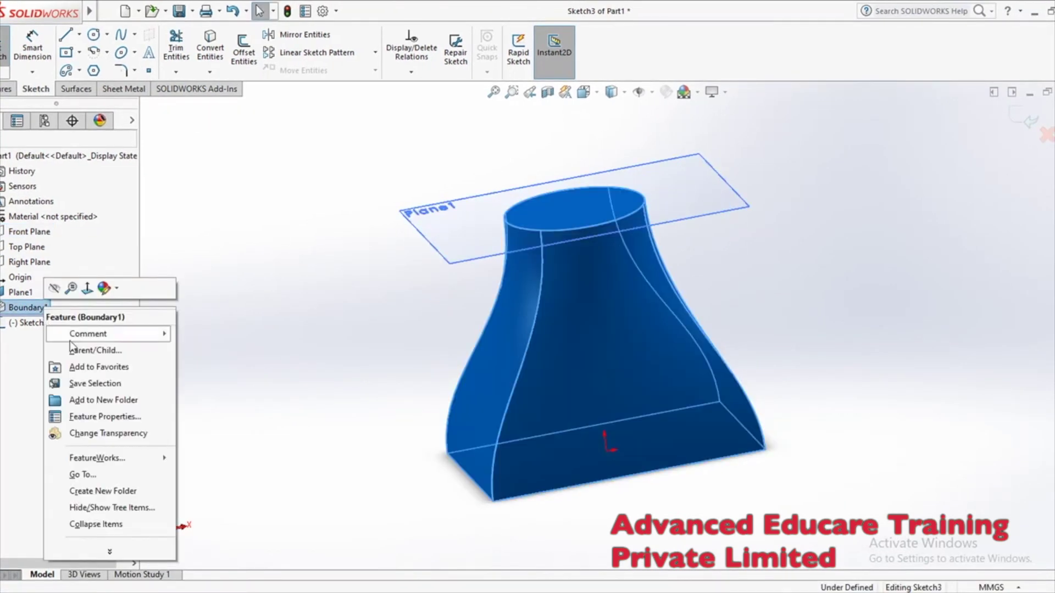
pyautogui.click(245, 460)
pyautogui.click(3, 52)
# - Delete the boundary feature while keeping its circle and rectangle sketches
pyautogui.rightClick(35, 309)
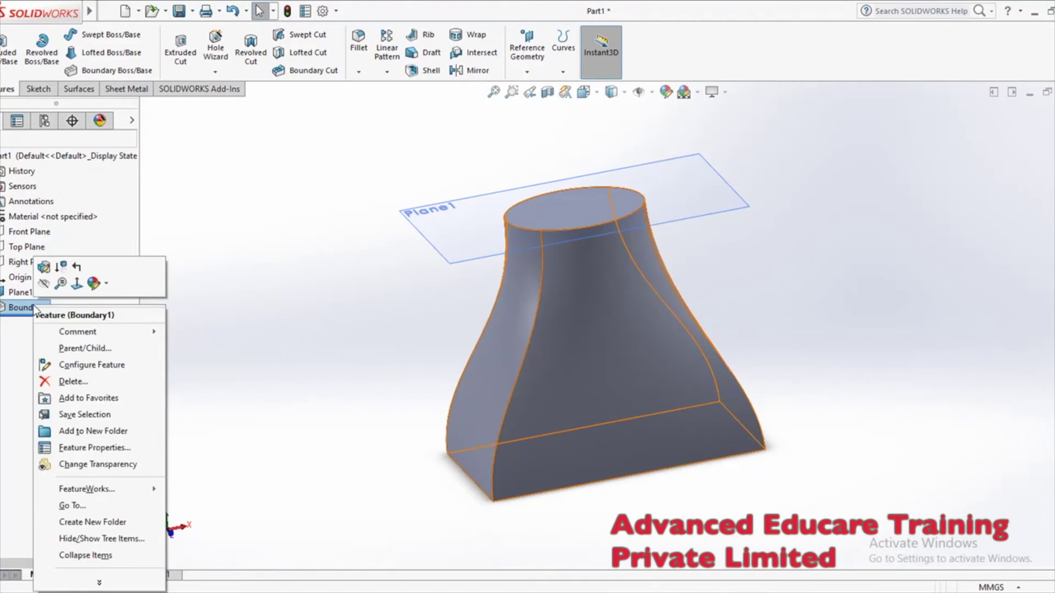
pyautogui.click(49, 382)
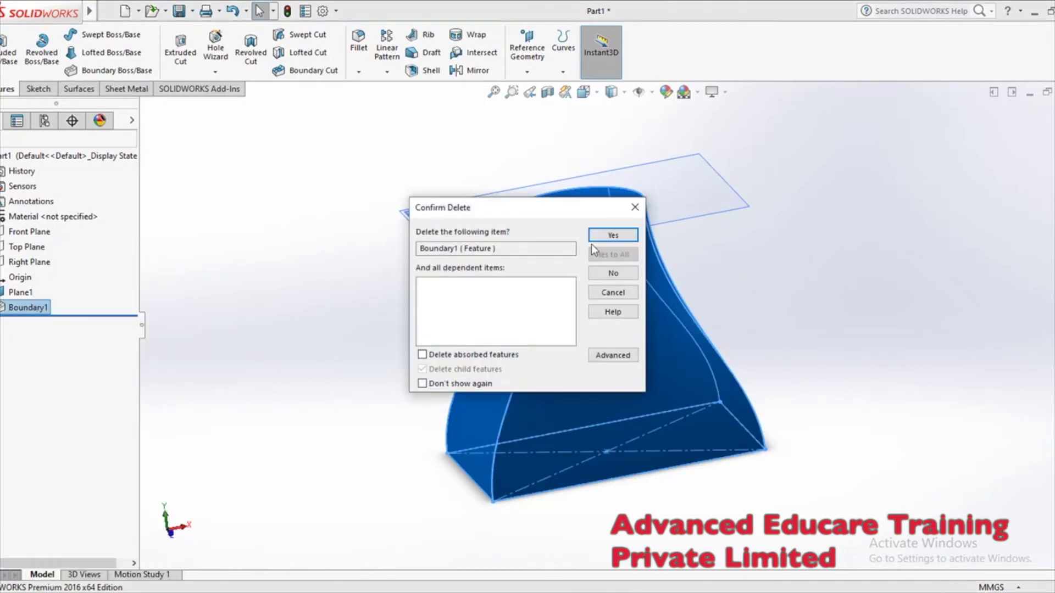
pyautogui.click(594, 241)
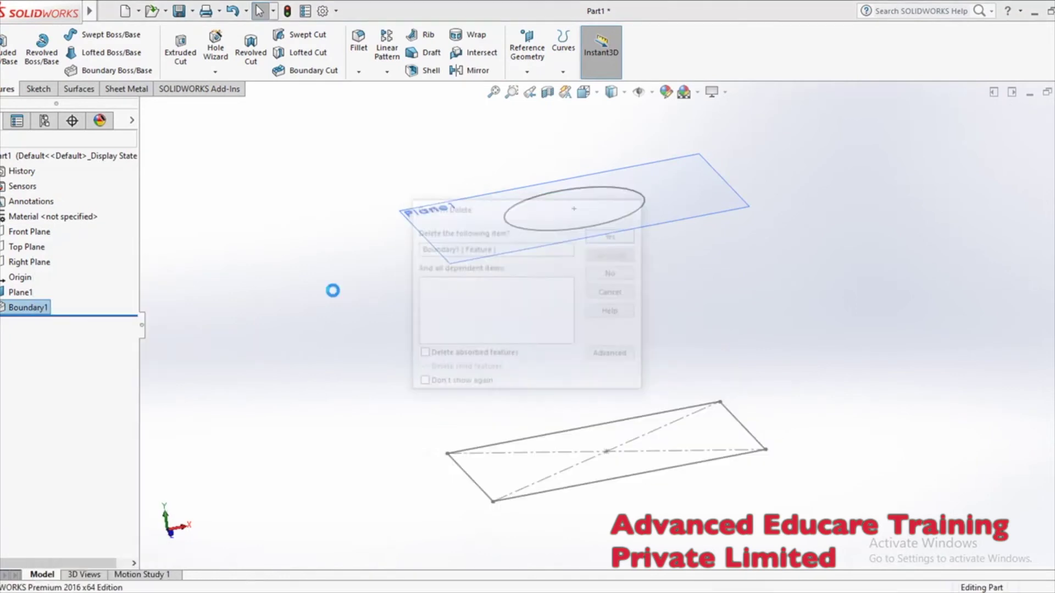
# - Start a new sketch on the Front Plane and orient the view normal to it
pyautogui.click(32, 232)
pyautogui.click(42, 214)
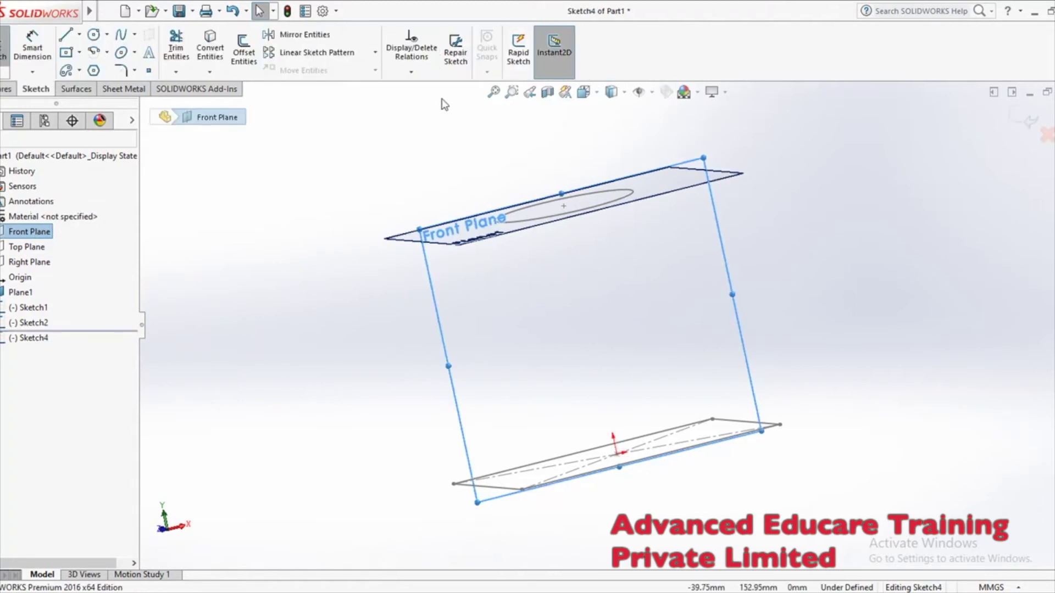
pyautogui.press('space')
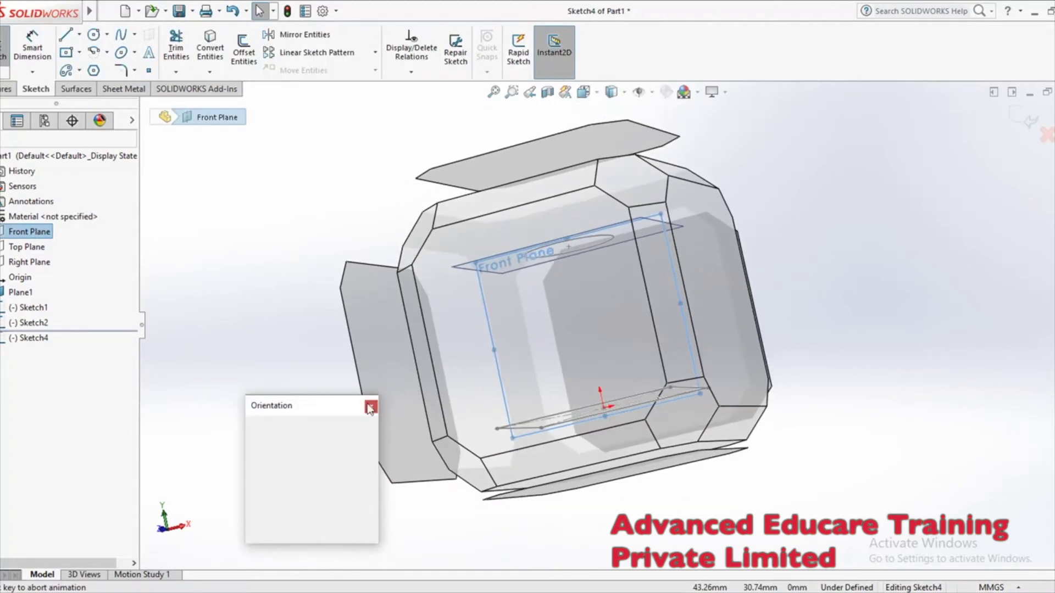
pyautogui.click(369, 488)
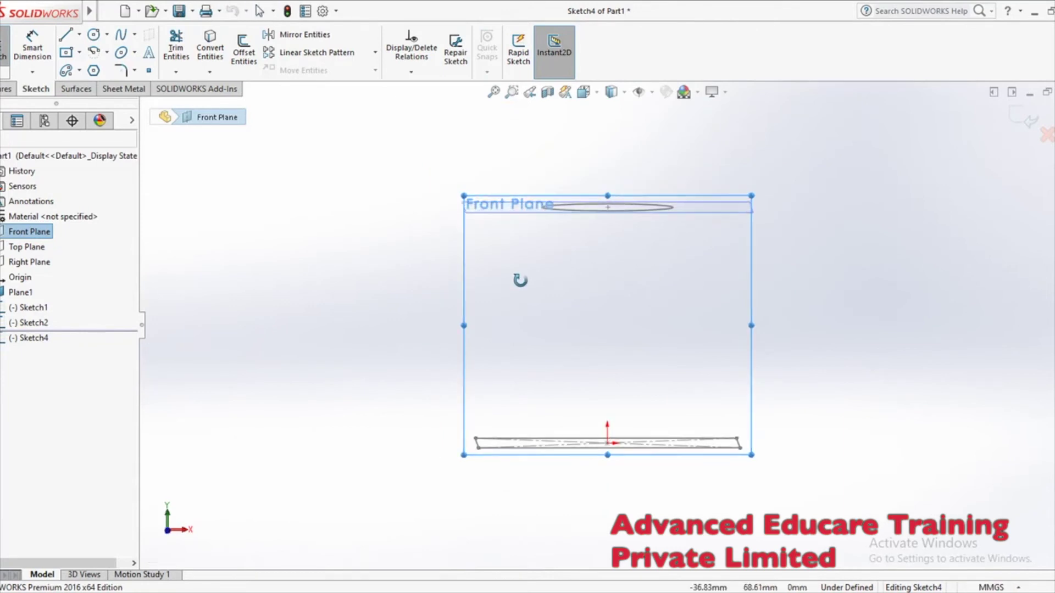
pyautogui.click(121, 34)
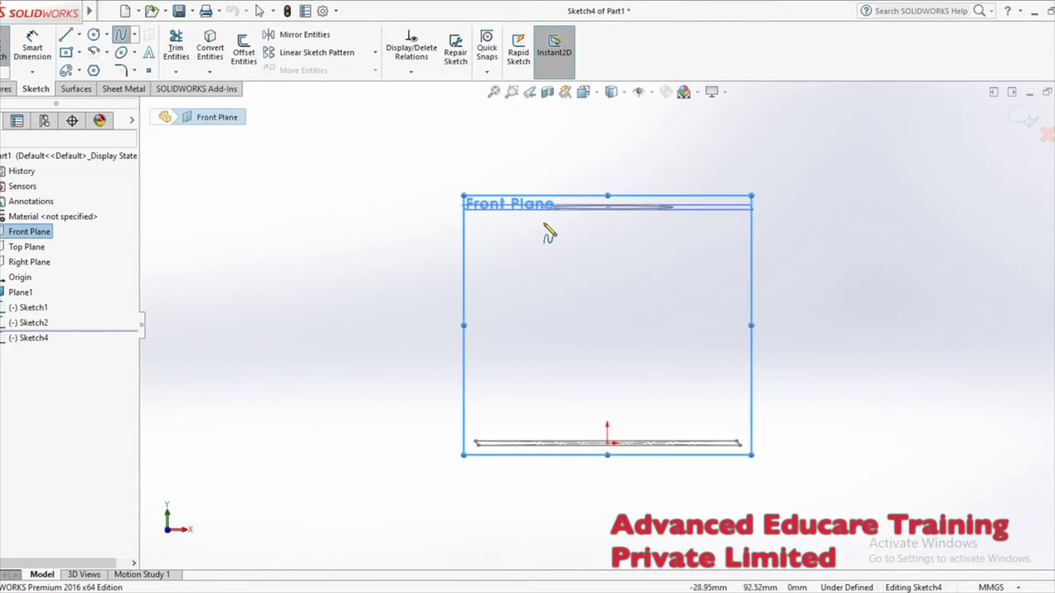
pyautogui.scroll(-2, 537, 230)
pyautogui.click(547, 213)
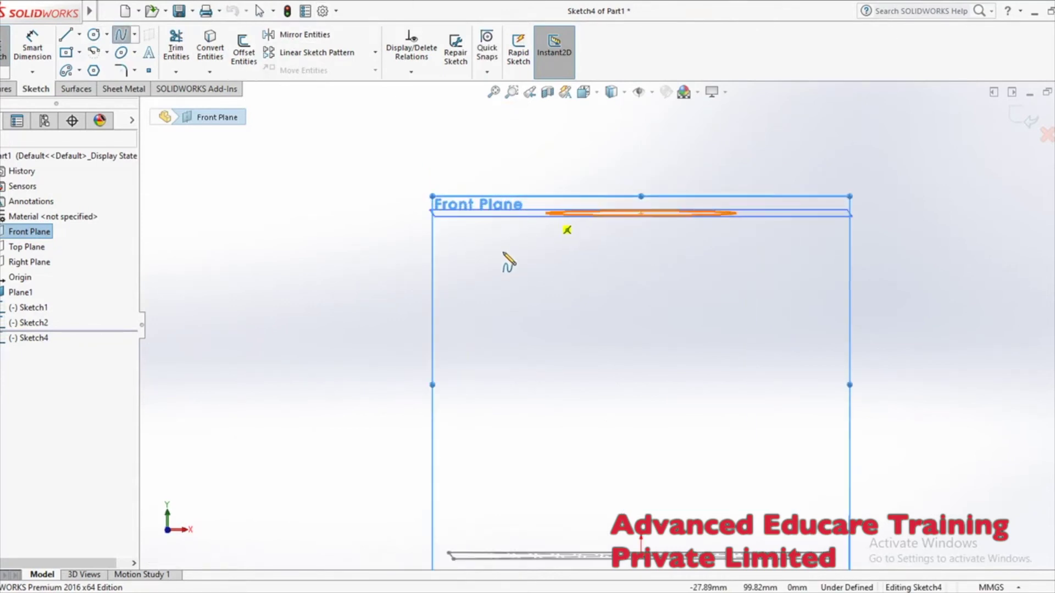
pyautogui.click(502, 315)
pyautogui.click(438, 364)
pyautogui.click(463, 410)
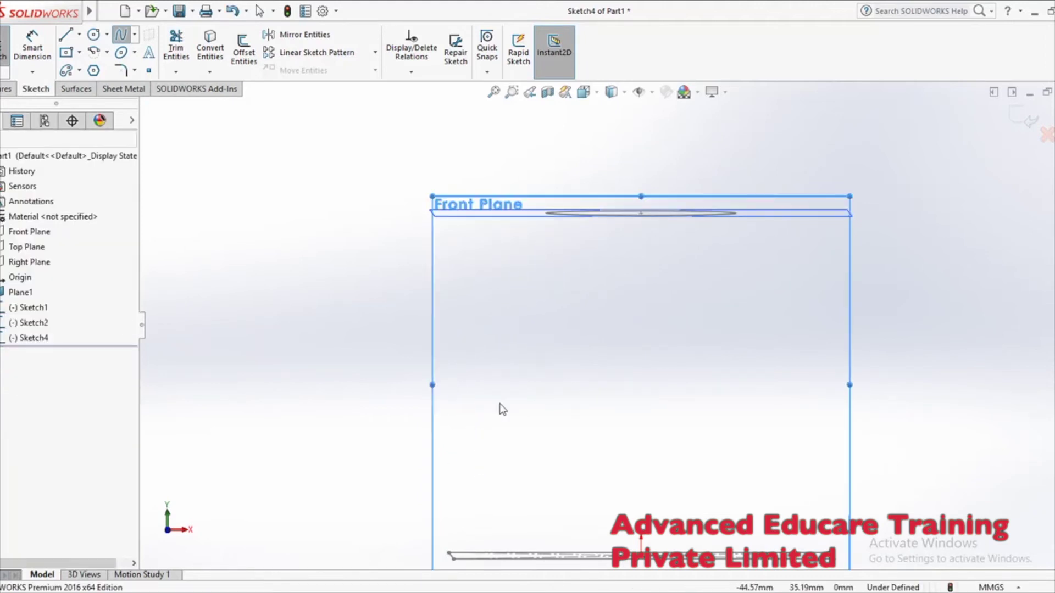
pyautogui.press('Escape')
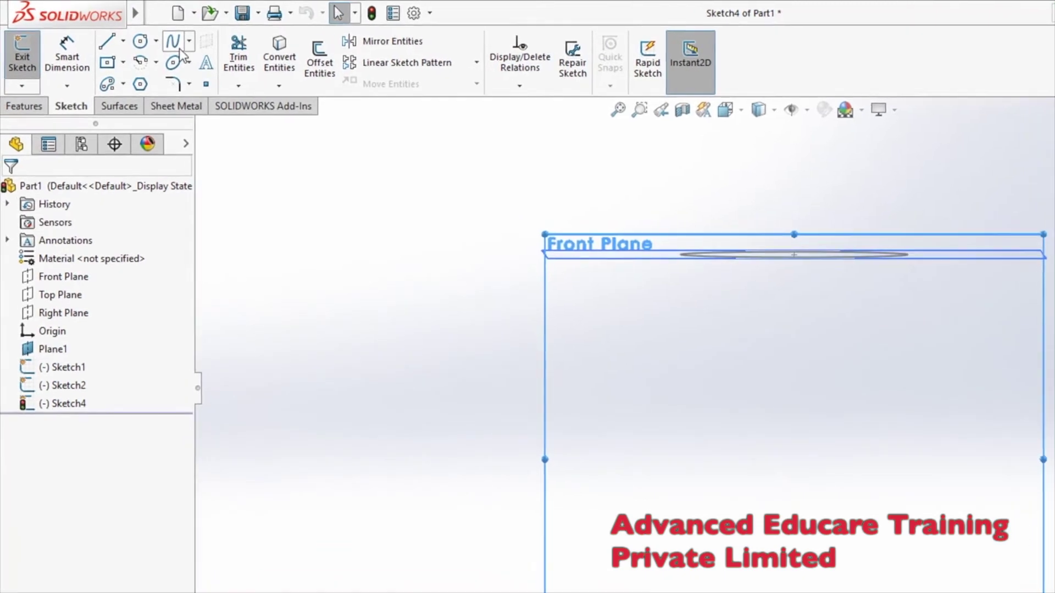
# - Draw a wavy seven-point spline from the circle's edge down to the short edge of the rectangle
pyautogui.click(141, 37)
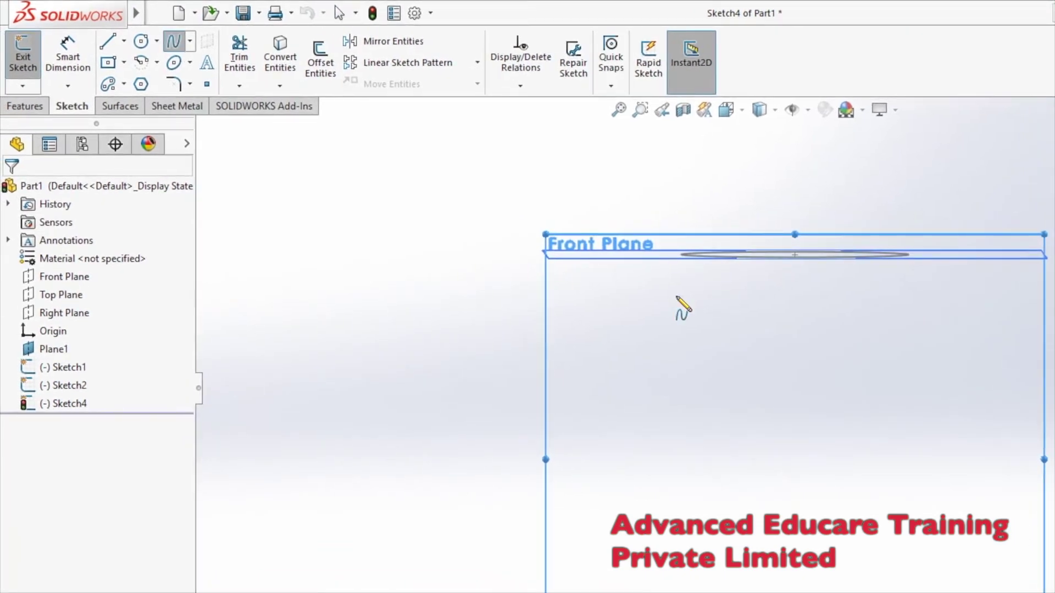
pyautogui.click(681, 255)
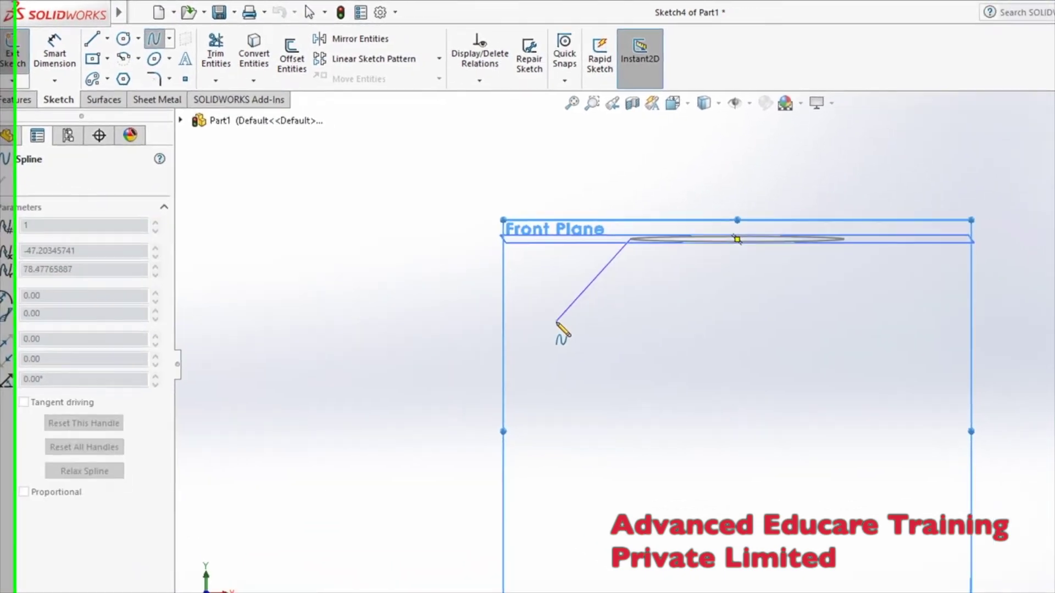
pyautogui.click(603, 344)
pyautogui.click(593, 434)
pyautogui.click(553, 477)
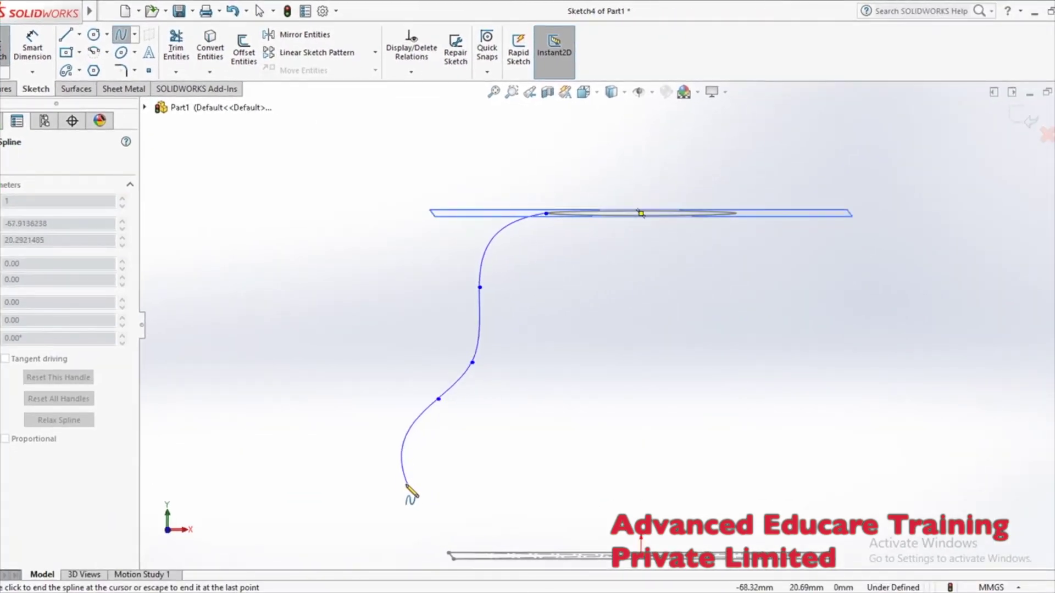
pyautogui.click(401, 466)
pyautogui.click(418, 537)
pyautogui.click(449, 556)
pyautogui.rightClick(502, 461)
pyautogui.click(513, 455)
# - Add a Pierce relation between the spline's upper endpoint and the Plane1 circle
pyautogui.moveTo(532, 403); pyautogui.dragTo(537, 308, button='middle')
pyautogui.scroll(-3, 544, 301)
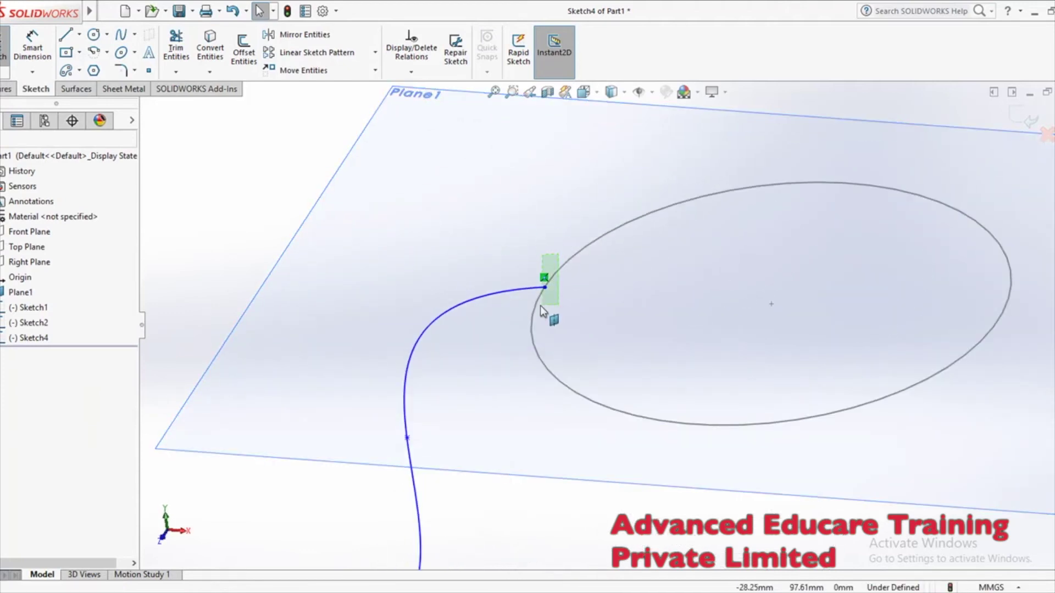
pyautogui.moveTo(533, 299); pyautogui.dragTo(532, 300)
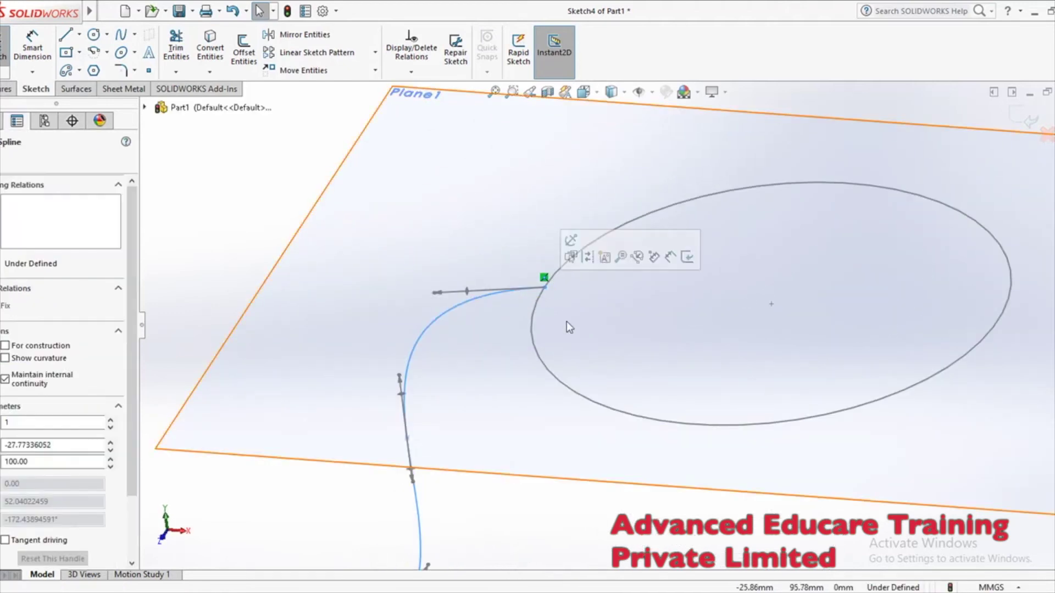
pyautogui.click(207, 200)
pyautogui.scroll(-2, 566, 300)
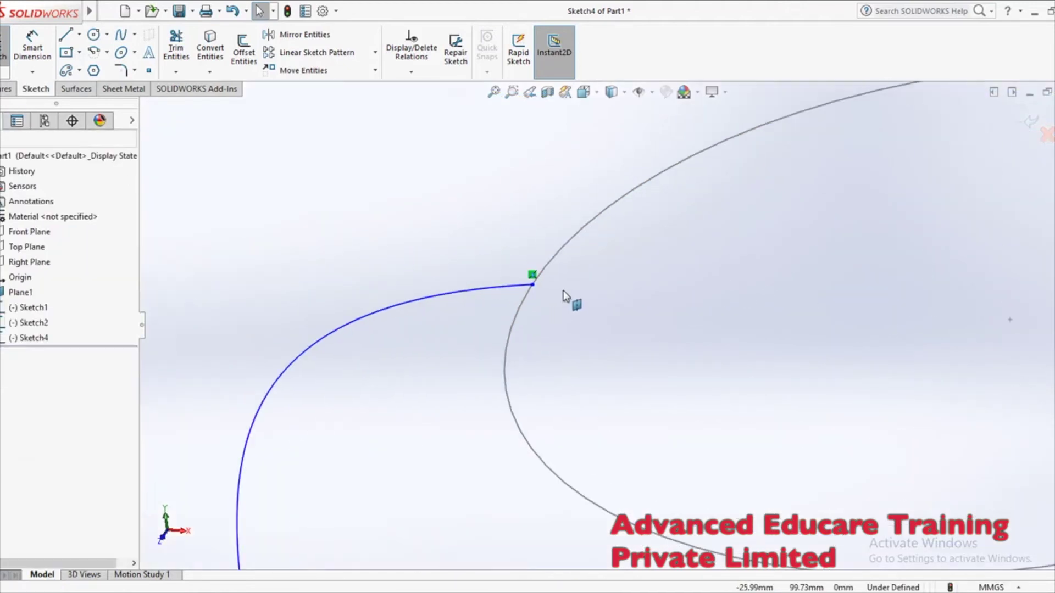
pyautogui.click(531, 285)
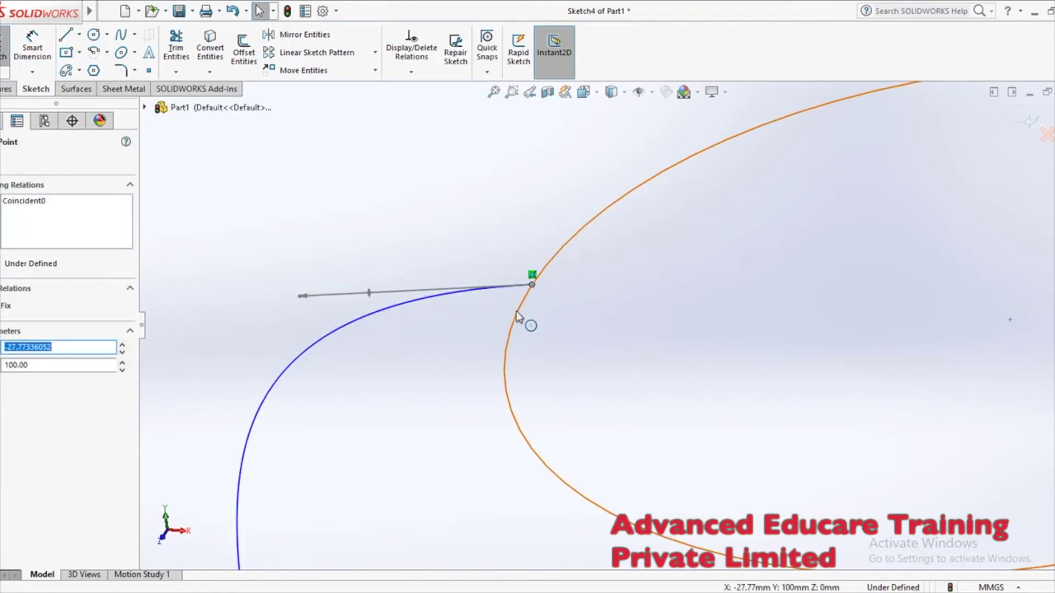
pyautogui.keyDown('ctrl'); pyautogui.click(518, 316); pyautogui.keyUp('ctrl')
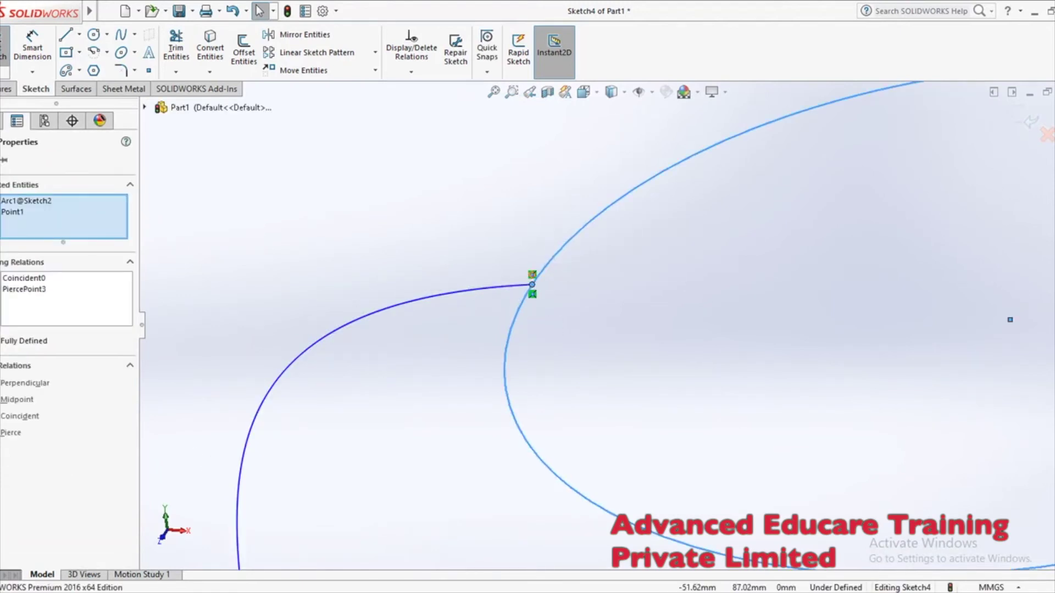
pyautogui.click(2, 160)
# - Add a Pierce relation between the spline's lower endpoint and the rectangle's short edge, and exit the sketch
pyautogui.scroll(10, 518, 496)
pyautogui.scroll(-11, 577, 465)
pyautogui.moveTo(619, 402); pyautogui.dragTo(626, 292, button='middle')
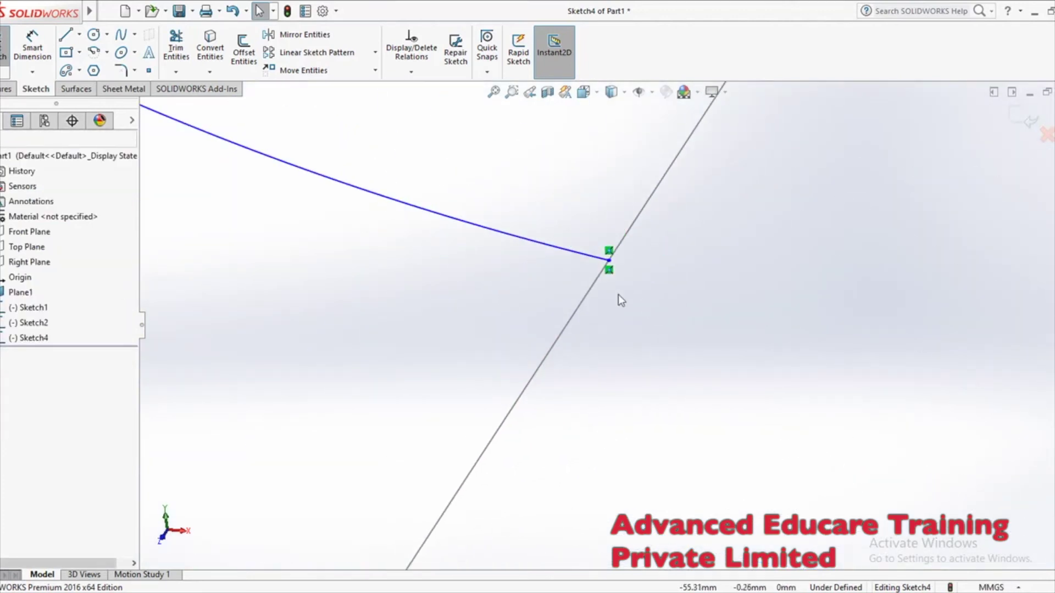
pyautogui.click(609, 262)
pyautogui.keyDown('ctrl'); pyautogui.click(629, 242); pyautogui.keyUp('ctrl')
pyautogui.click(16, 385)
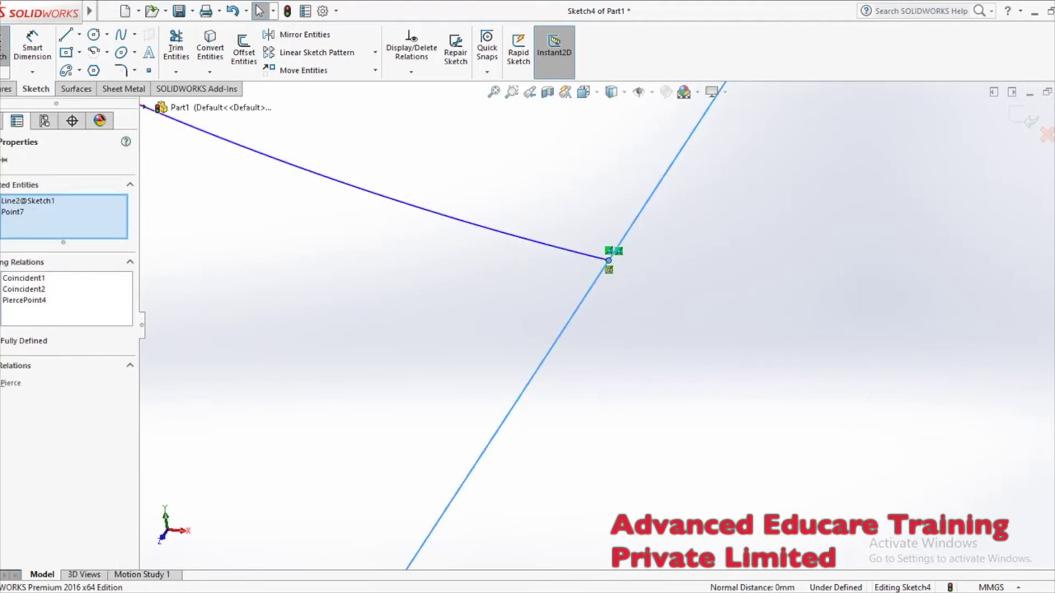
pyautogui.click(1, 160)
pyautogui.scroll(13, 802, 436)
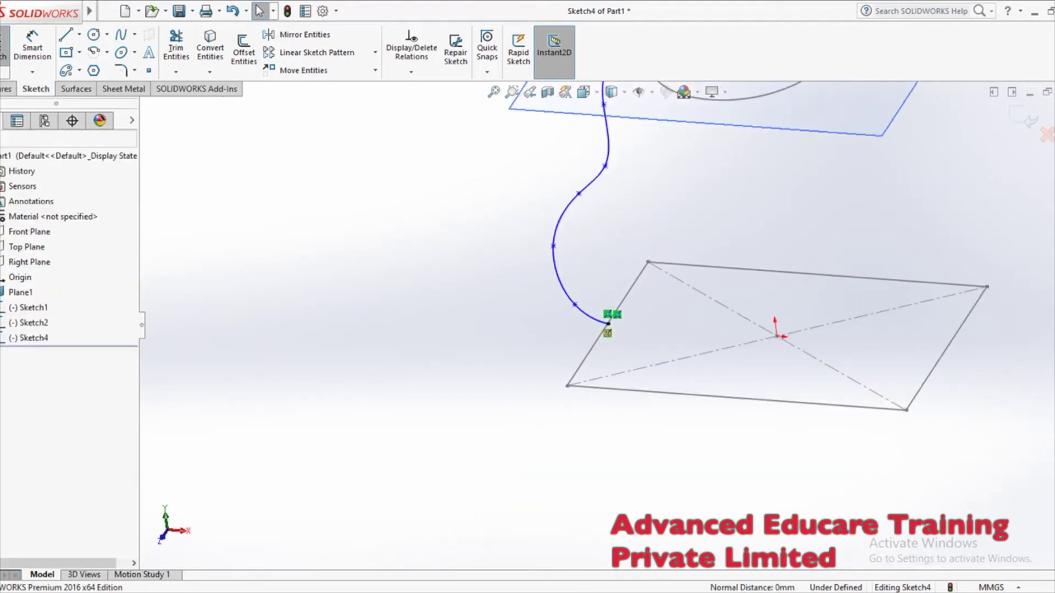
pyautogui.click(1023, 121)
# - Start a Boundary Boss/Base with no preselection, using the circle and the rectangle as Direction 1 profiles
pyautogui.scroll(5, 704, 345)
pyautogui.moveTo(705, 346)
pyautogui.mouseDown(button='middle')
pyautogui.moveTo(758, 270)
pyautogui.moveTo(731, 275)
pyautogui.mouseUp(button='middle')
pyautogui.click(110, 71)
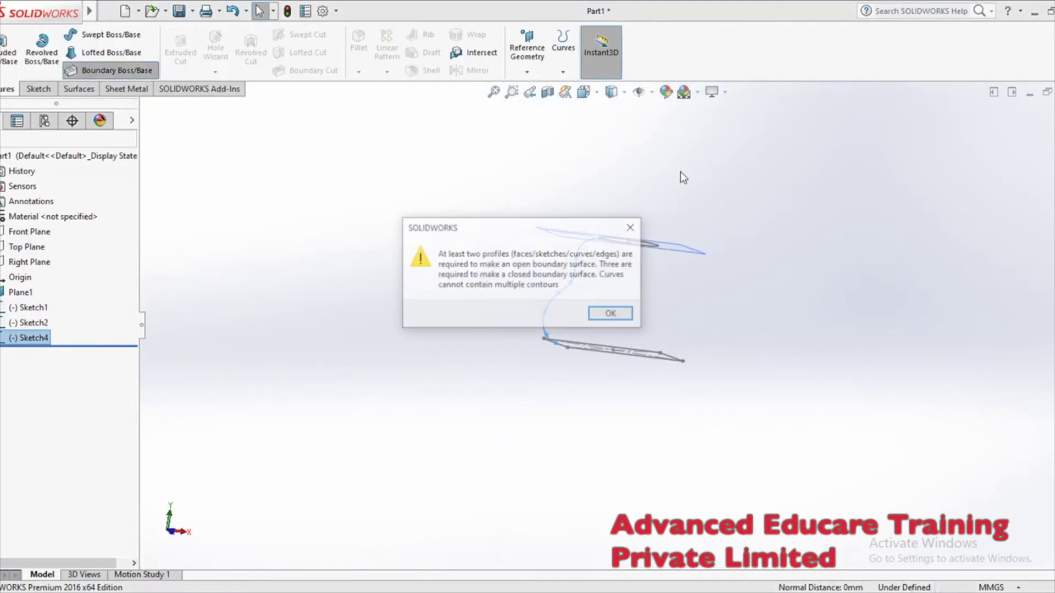
pyautogui.click(611, 315)
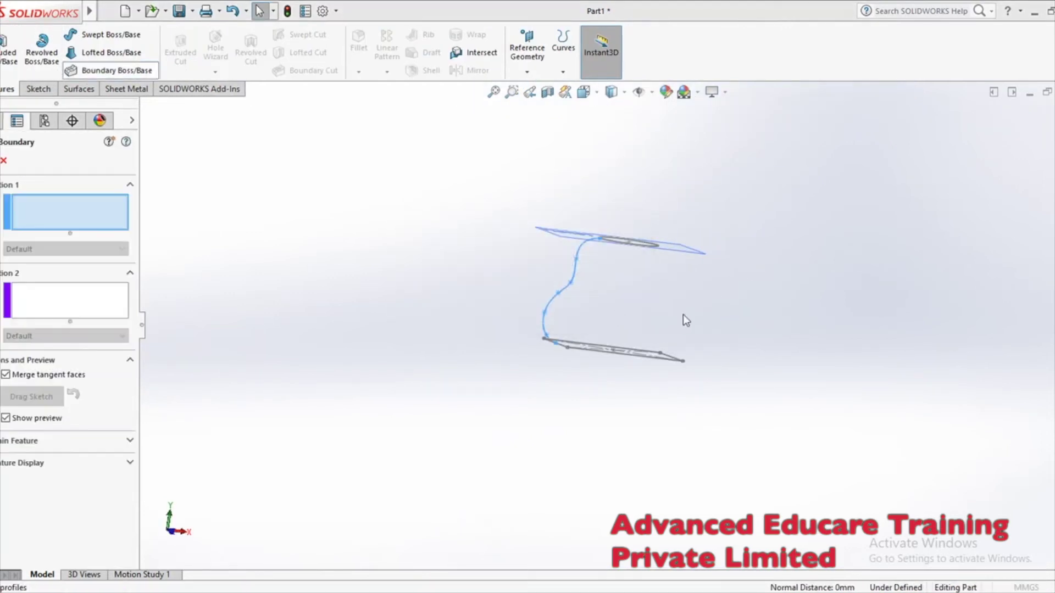
pyautogui.moveTo(684, 318); pyautogui.dragTo(660, 336, button='middle')
pyautogui.scroll(-4, 626, 259)
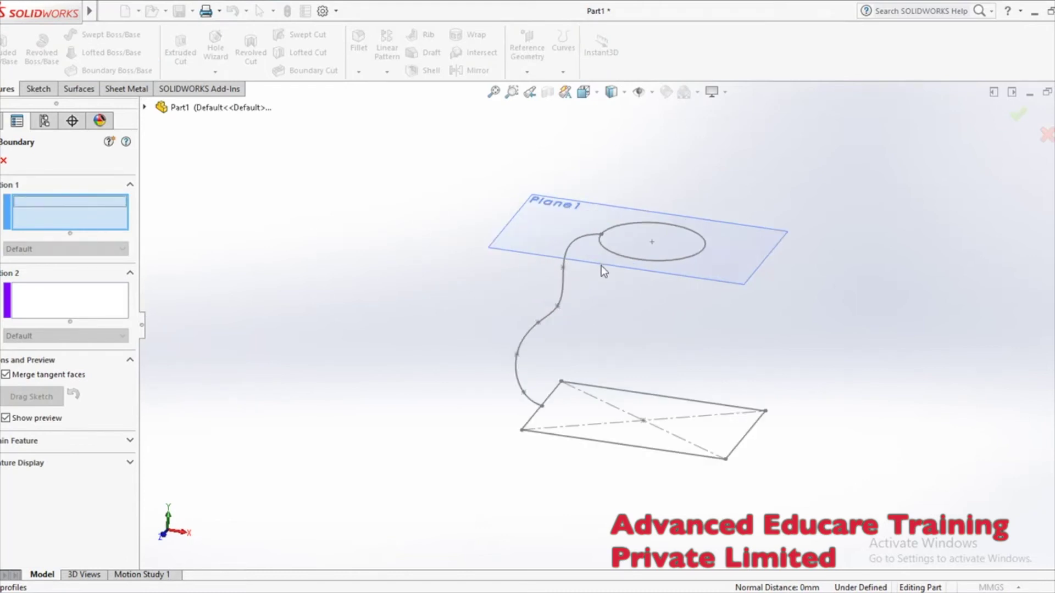
pyautogui.click(636, 264)
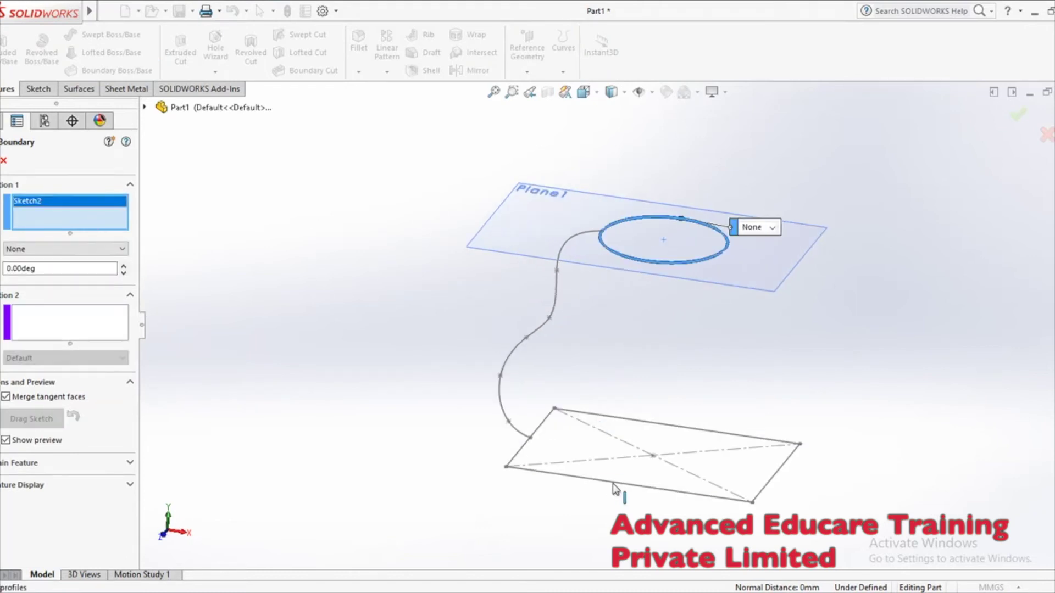
pyautogui.click(607, 483)
pyautogui.moveTo(871, 365)
pyautogui.mouseDown(button='middle')
pyautogui.moveTo(822, 360)
pyautogui.moveTo(746, 298)
pyautogui.mouseUp(button='middle')
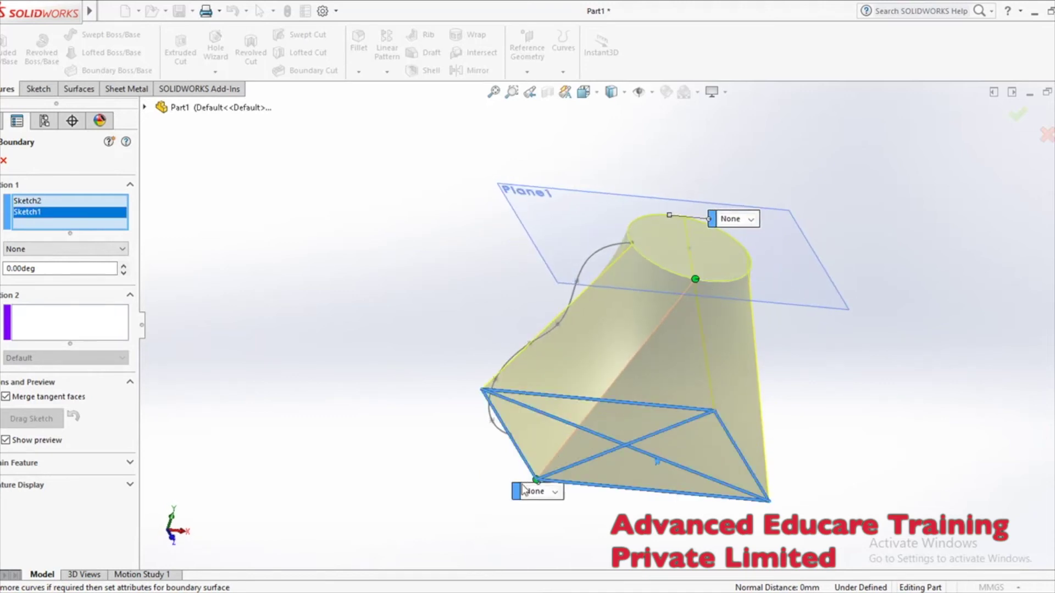
# - Move the rectangle's connector near the middle of its front long edge, and complete the boundary boss with the spline as Direction 2 curve
pyautogui.moveTo(620, 497); pyautogui.dragTo(626, 494)
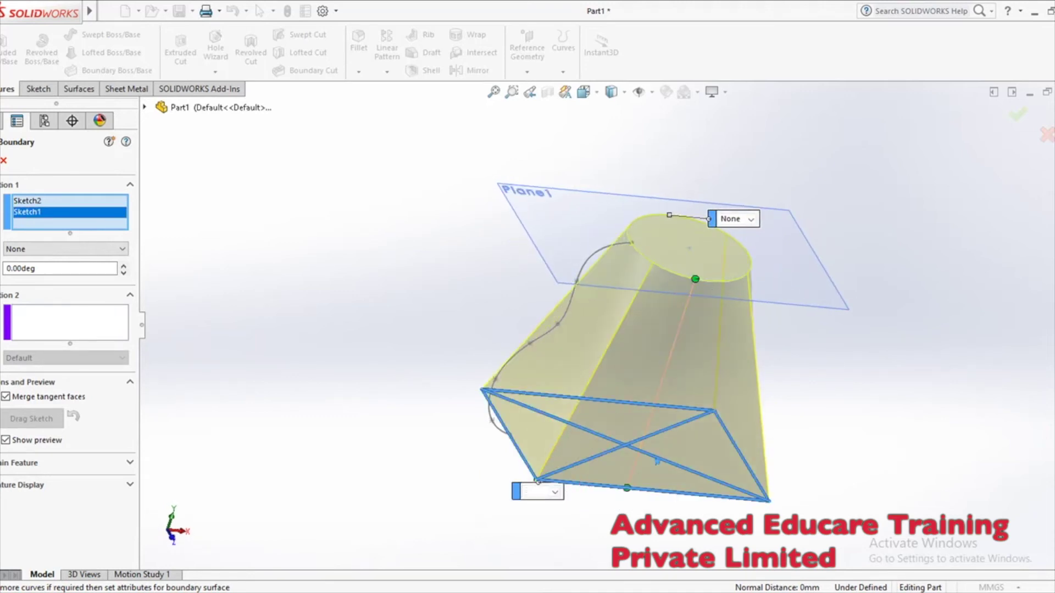
pyautogui.moveTo(635, 540); pyautogui.dragTo(610, 480, button='middle')
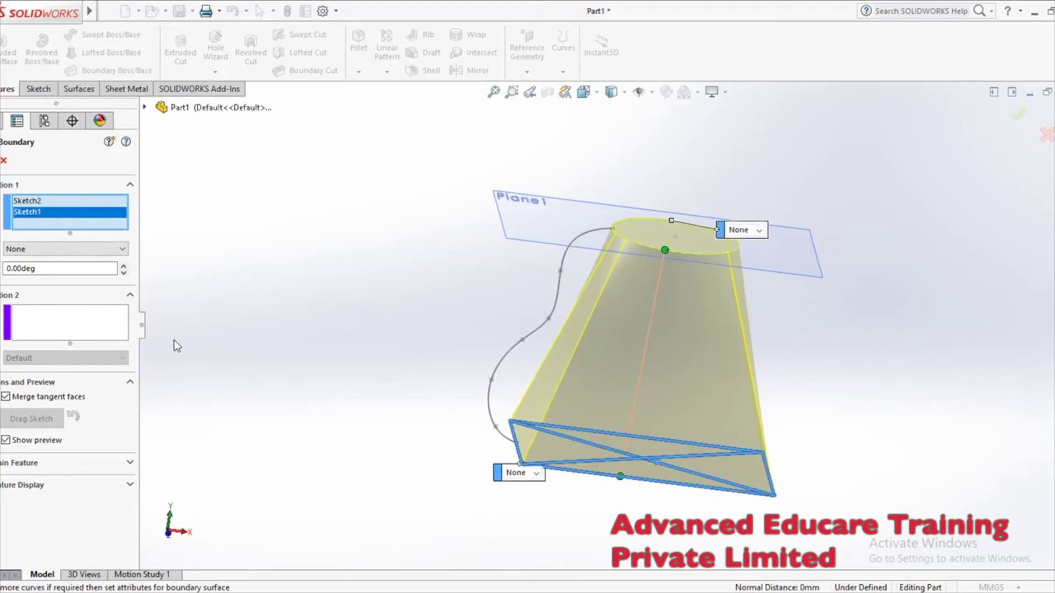
pyautogui.click(67, 331)
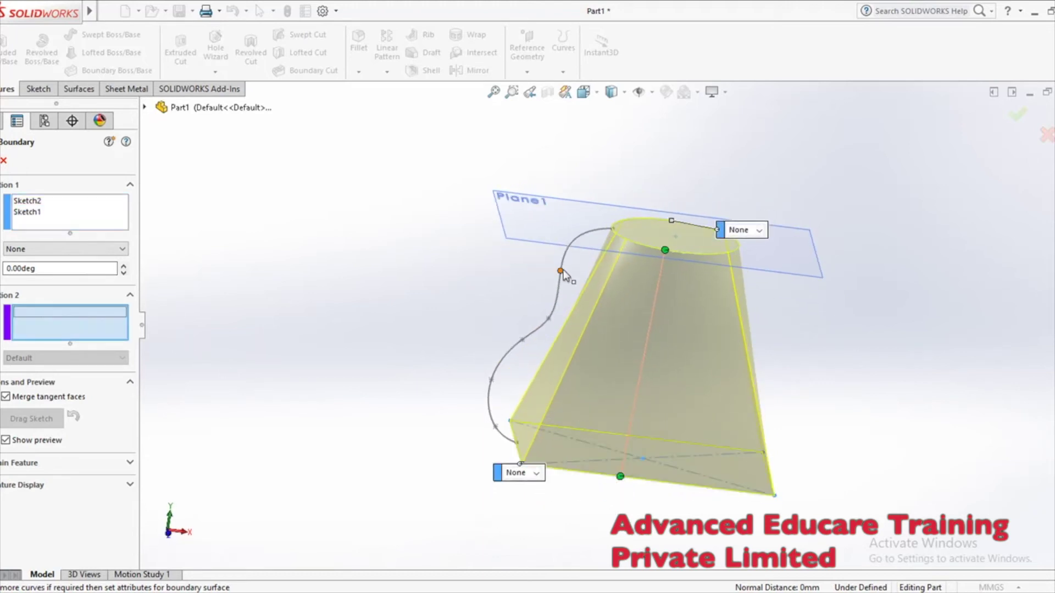
pyautogui.click(560, 291)
pyautogui.moveTo(543, 315)
pyautogui.mouseDown(button='middle')
pyautogui.moveTo(441, 267)
pyautogui.moveTo(368, 436)
pyautogui.moveTo(380, 424)
pyautogui.mouseUp(button='middle')
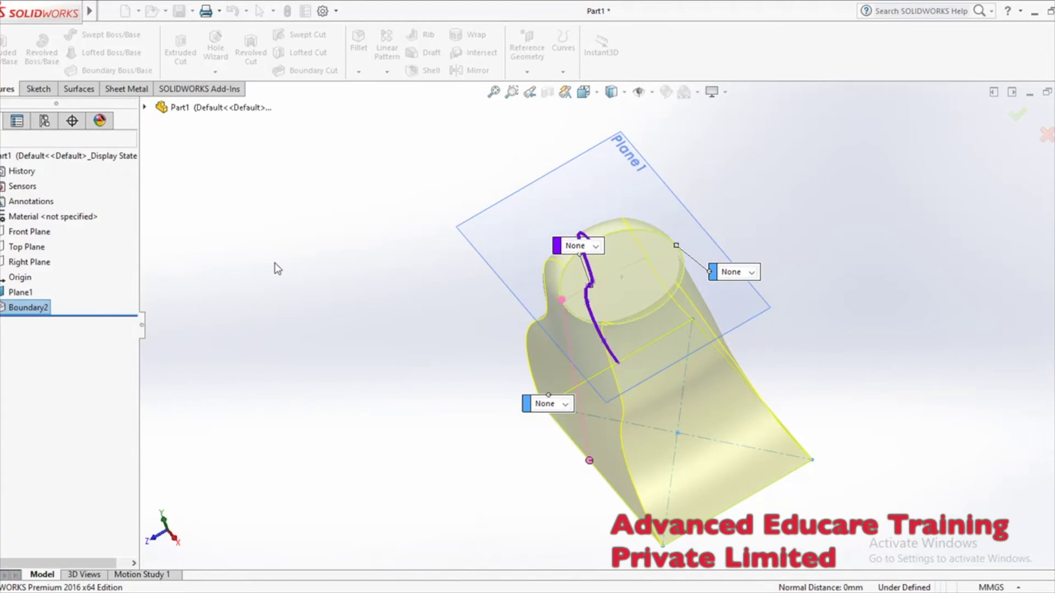
pyautogui.moveTo(366, 291); pyautogui.dragTo(423, 220, button='middle')
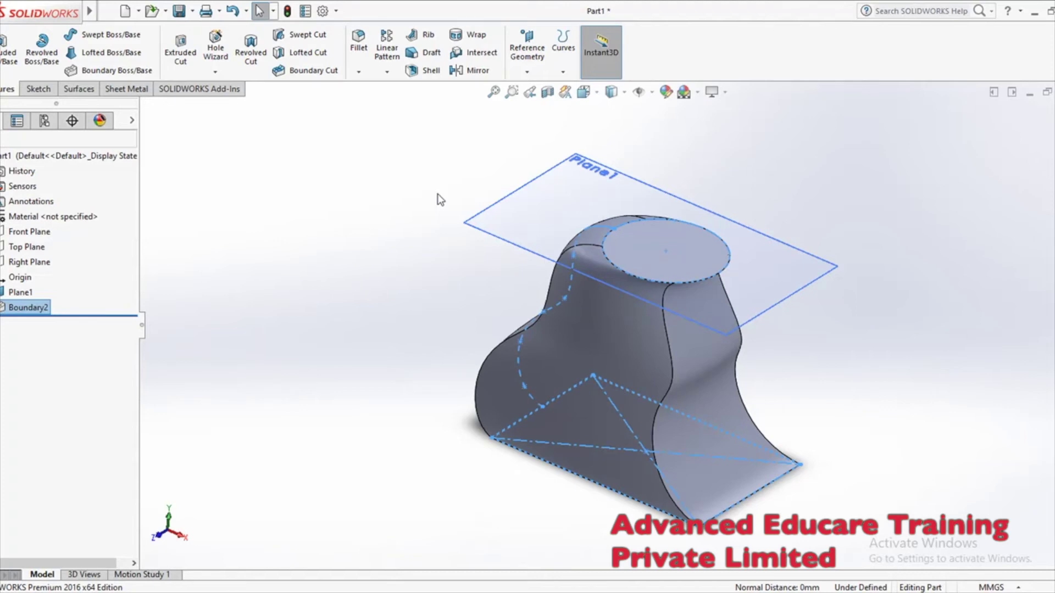
pyautogui.click(357, 155)
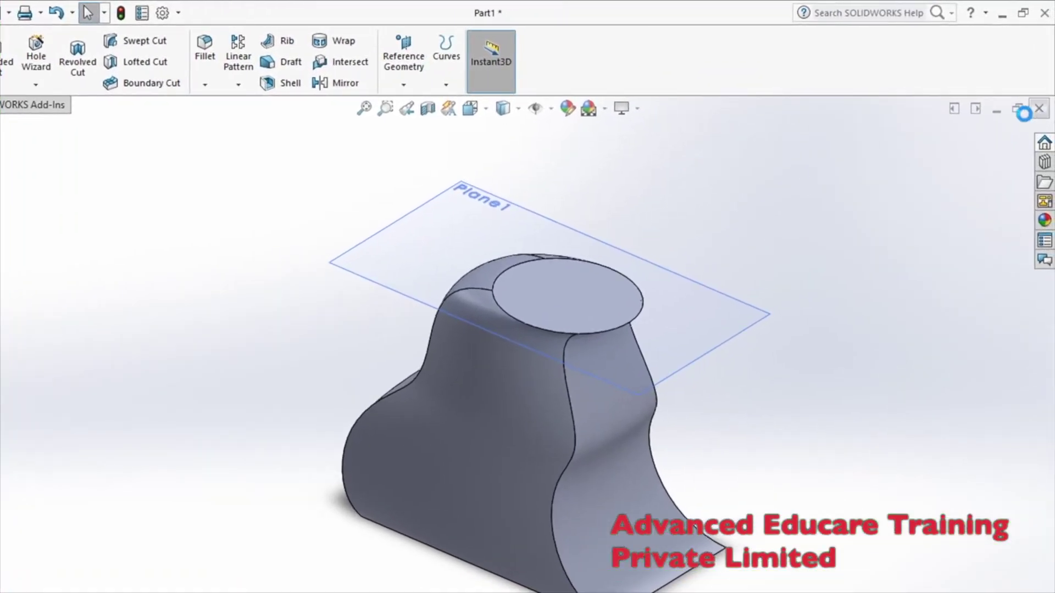
# - Close the current part and create a new part document
pyautogui.click(1038, 109)
pyautogui.click(351, 374)
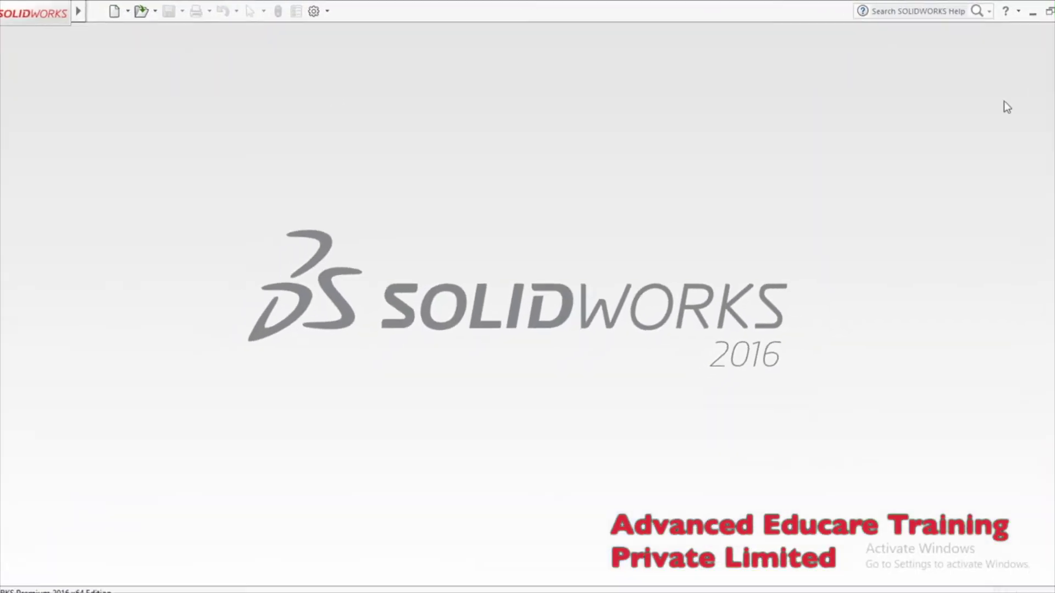
pyautogui.click(126, 11)
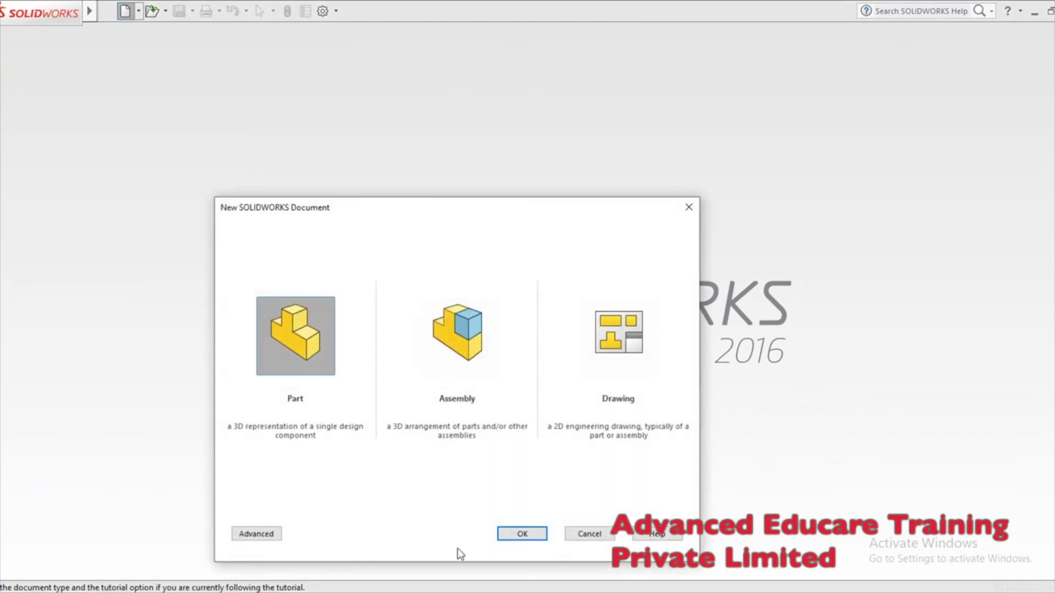
pyautogui.click(501, 538)
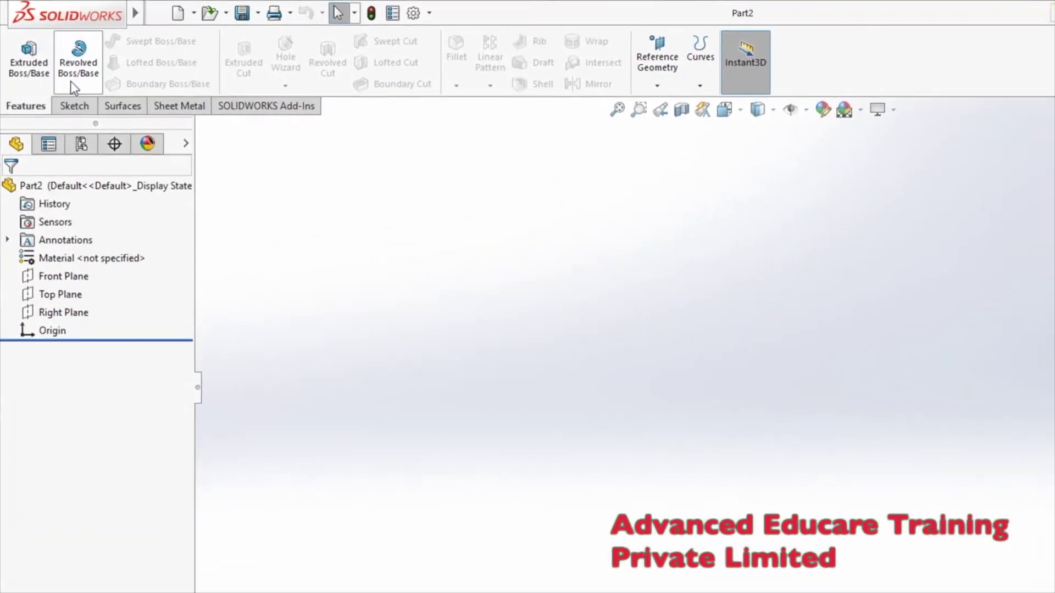
# - Sketch a center rectangle about 187 mm by 98 mm on the Top Plane, centred on the origin
pyautogui.click(64, 295)
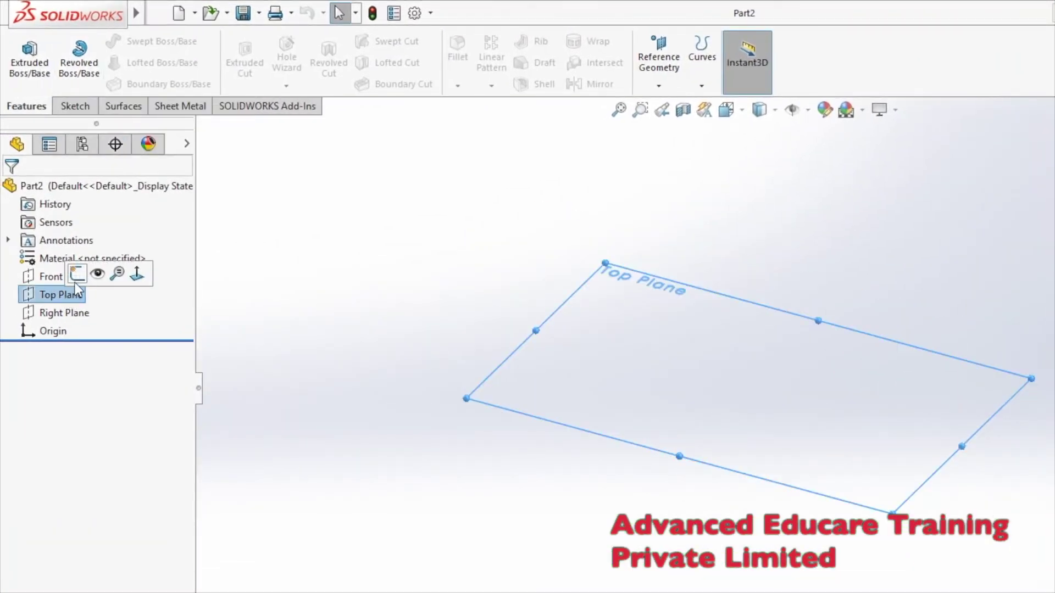
pyautogui.click(75, 280)
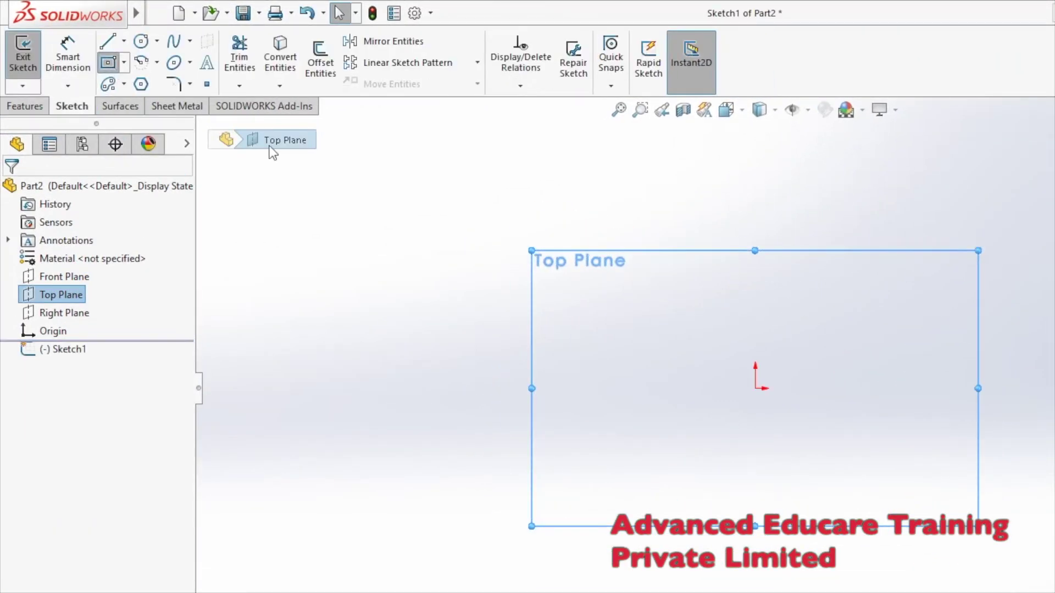
pyautogui.press('r')
pyautogui.click(756, 388)
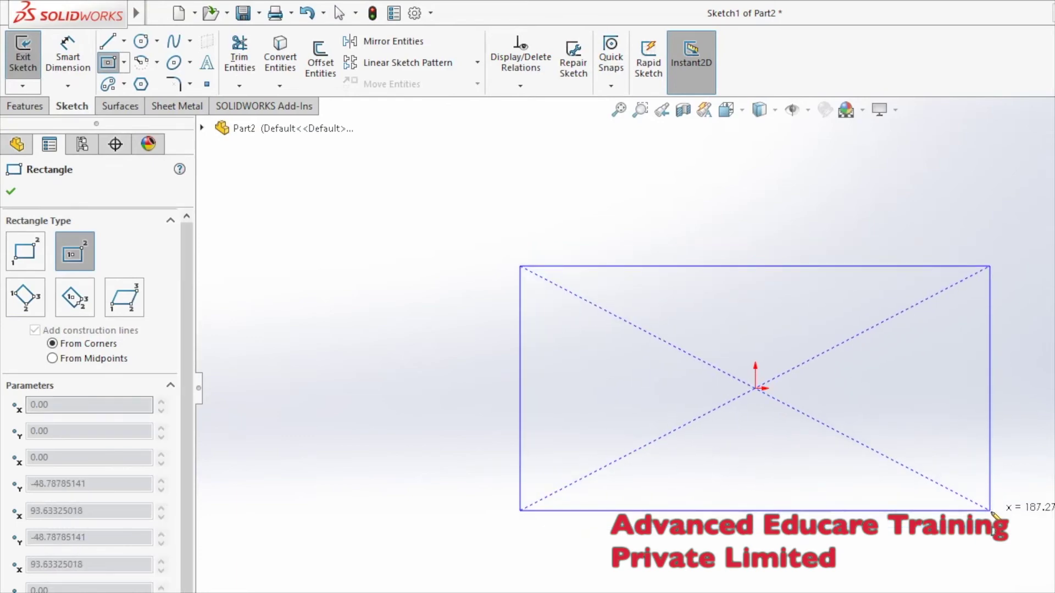
pyautogui.click(992, 511)
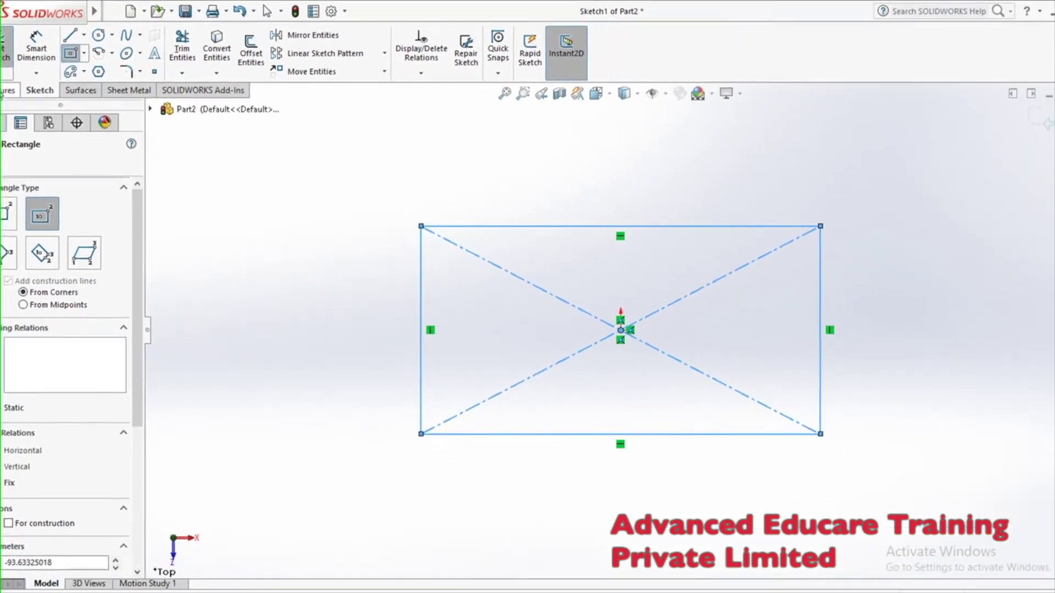
# - Extrude the rectangle upward as a 94 mm blind boss
pyautogui.click(2, 94)
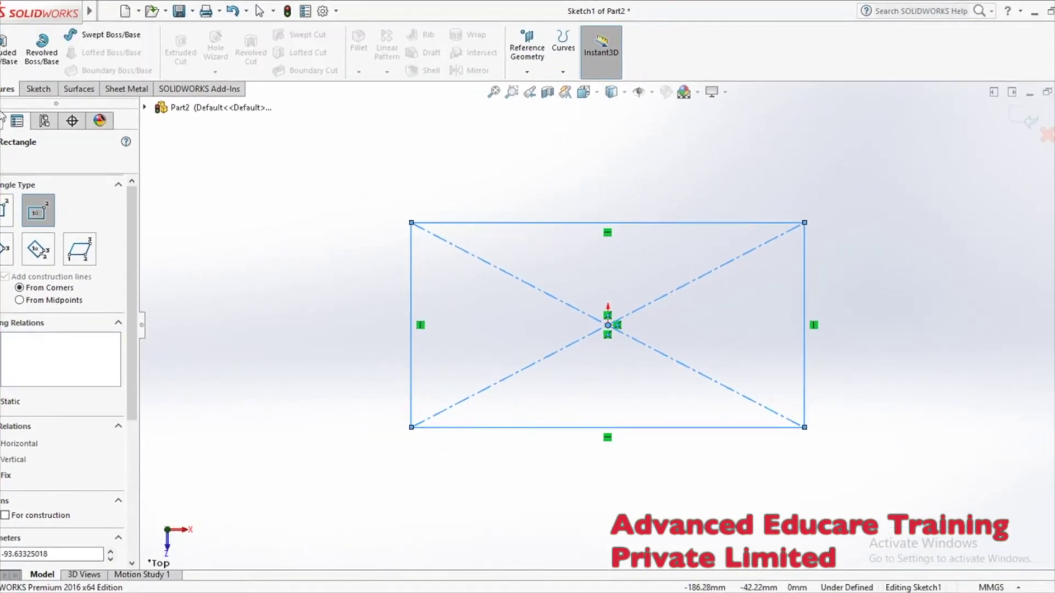
pyautogui.click(3, 70)
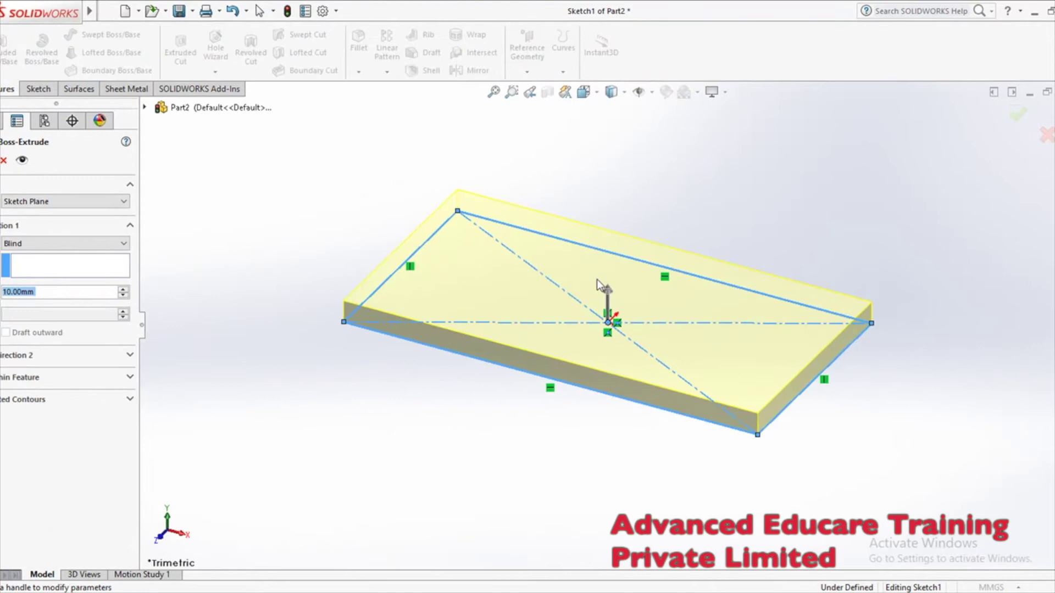
pyautogui.moveTo(609, 284); pyautogui.dragTo(607, 108)
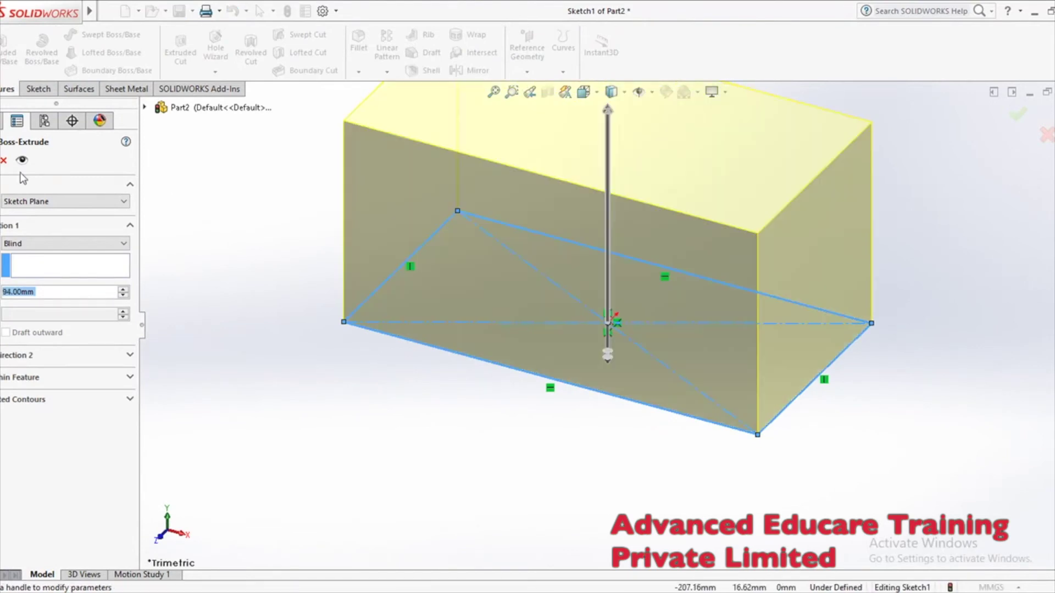
pyautogui.click(0, 160)
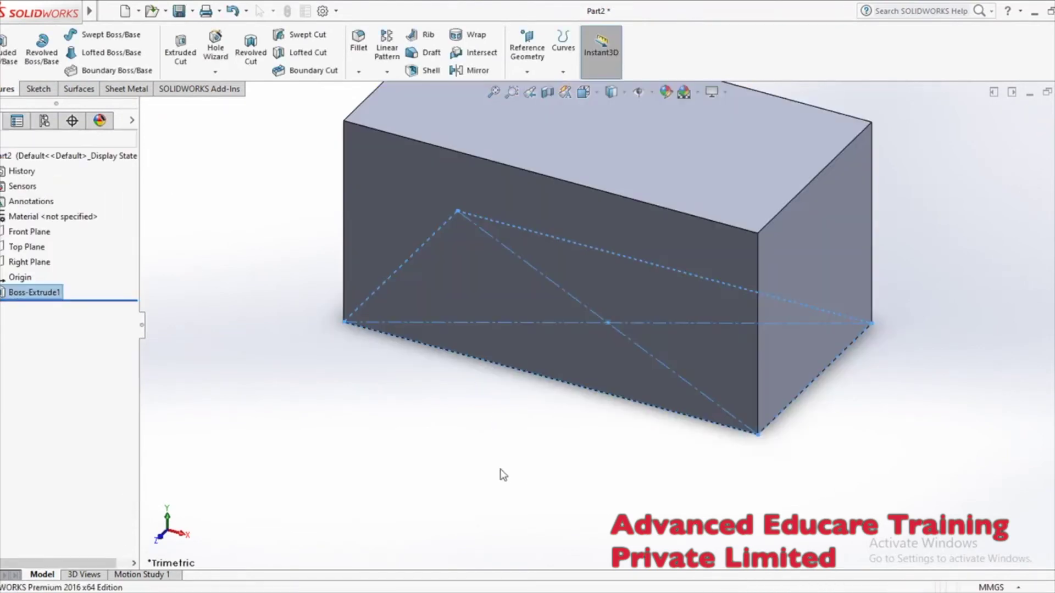
pyautogui.click(499, 468)
pyautogui.scroll(3, 499, 469)
pyautogui.moveTo(499, 469); pyautogui.dragTo(499, 555, button='middle')
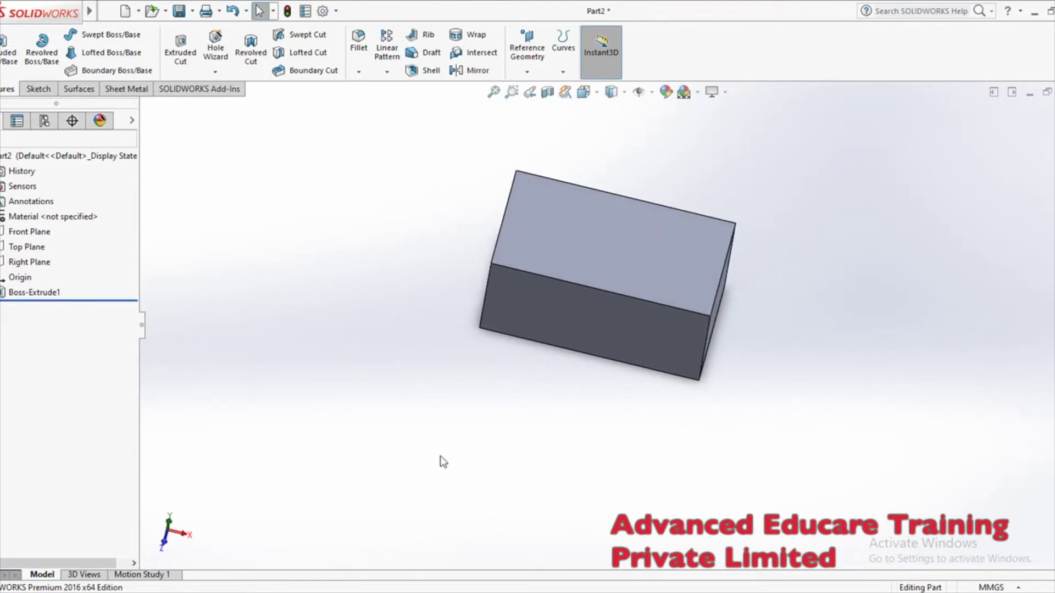
pyautogui.click(288, 11)
pyautogui.click(366, 419)
# - Start an Extruded Cut on the block's top face and sketch a small center rectangle at the origin
pyautogui.click(179, 50)
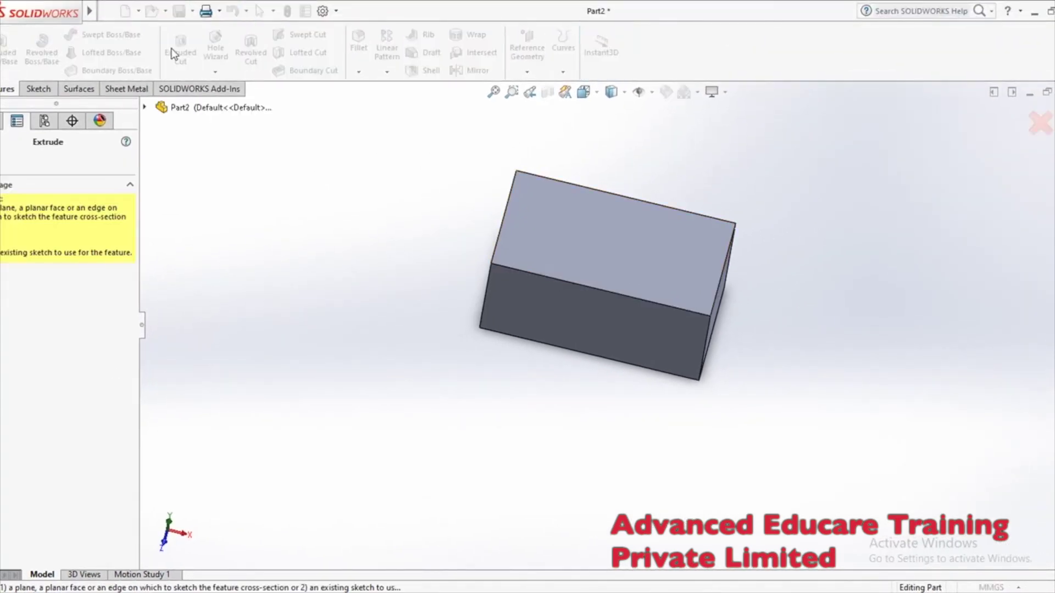
pyautogui.click(620, 246)
pyautogui.click(107, 11)
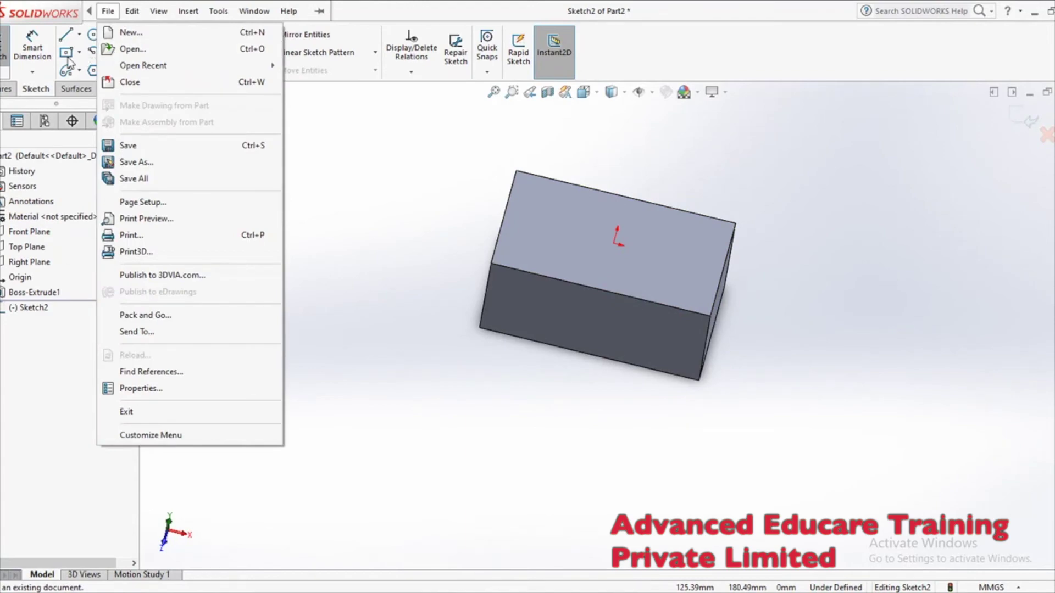
pyautogui.click(66, 53)
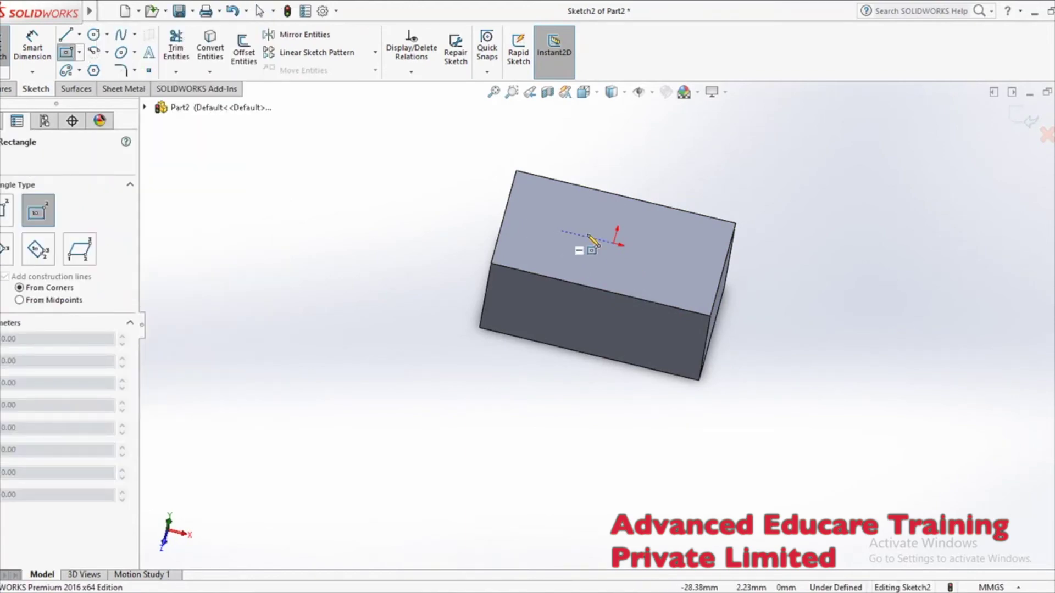
pyautogui.click(617, 243)
pyautogui.click(629, 267)
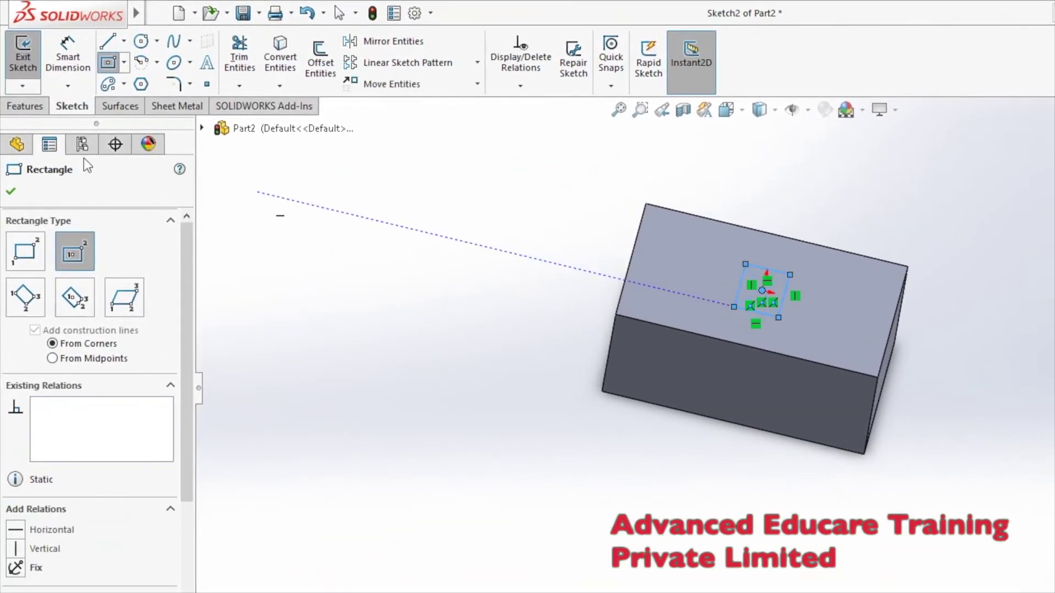
pyautogui.click(10, 193)
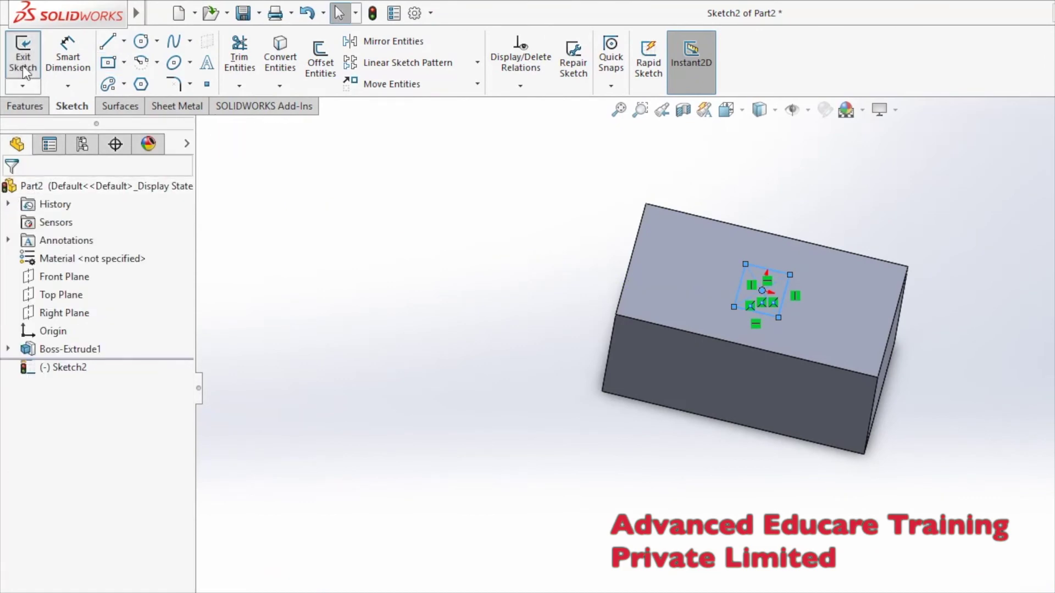
# - Cut the small rectangle into the block with a Blind depth of 94 mm
pyautogui.moveTo(832, 453); pyautogui.dragTo(640, 324, button='middle')
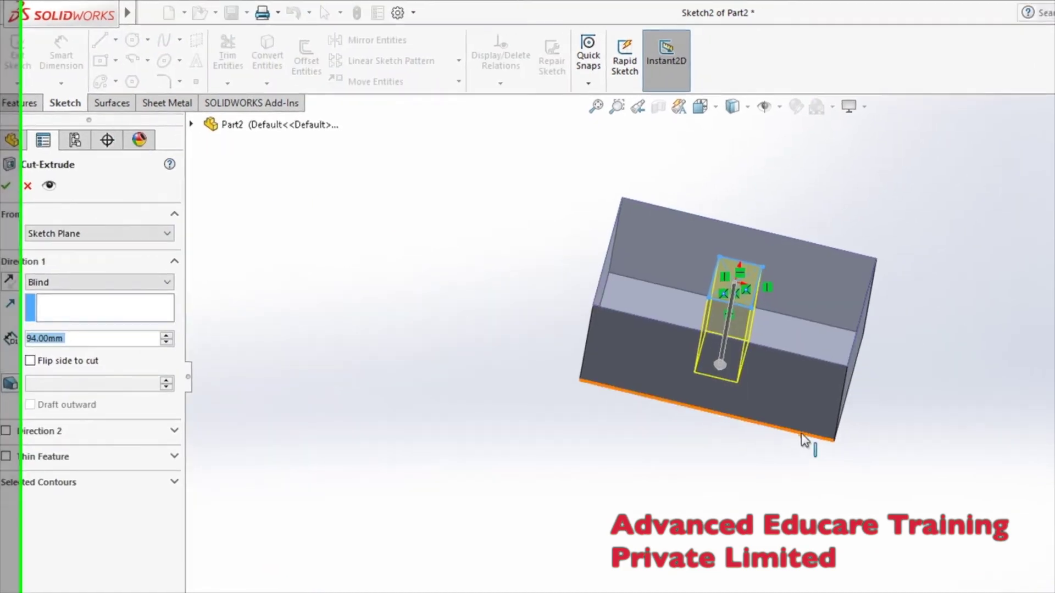
pyautogui.moveTo(511, 270)
pyautogui.mouseDown(button='middle')
pyautogui.moveTo(426, 318)
pyautogui.moveTo(496, 440)
pyautogui.moveTo(629, 450)
pyautogui.moveTo(644, 546)
pyautogui.mouseUp(button='middle')
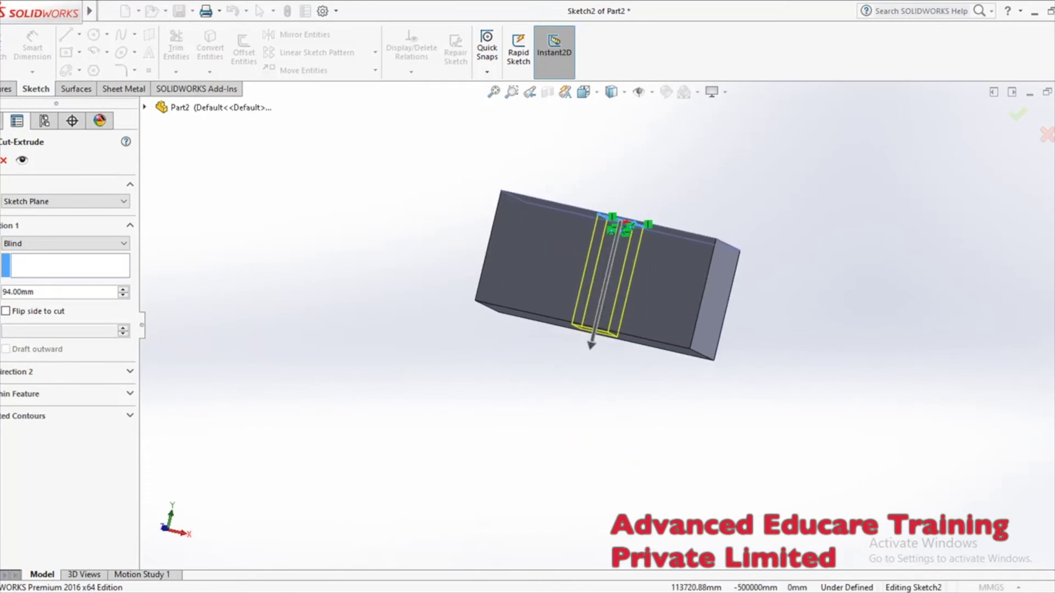
pyautogui.click(6, 89)
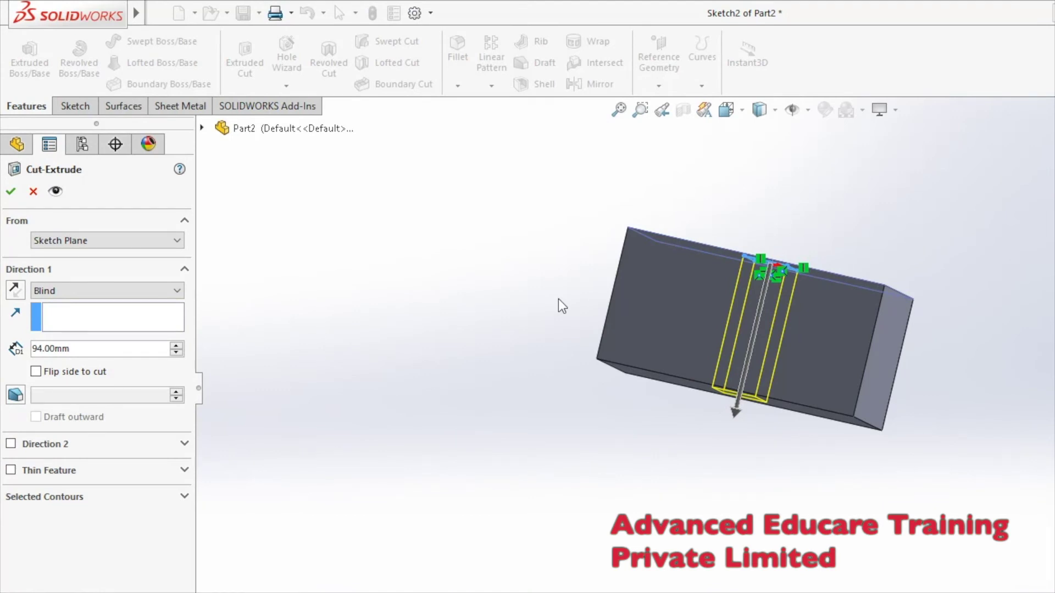
pyautogui.click(179, 291)
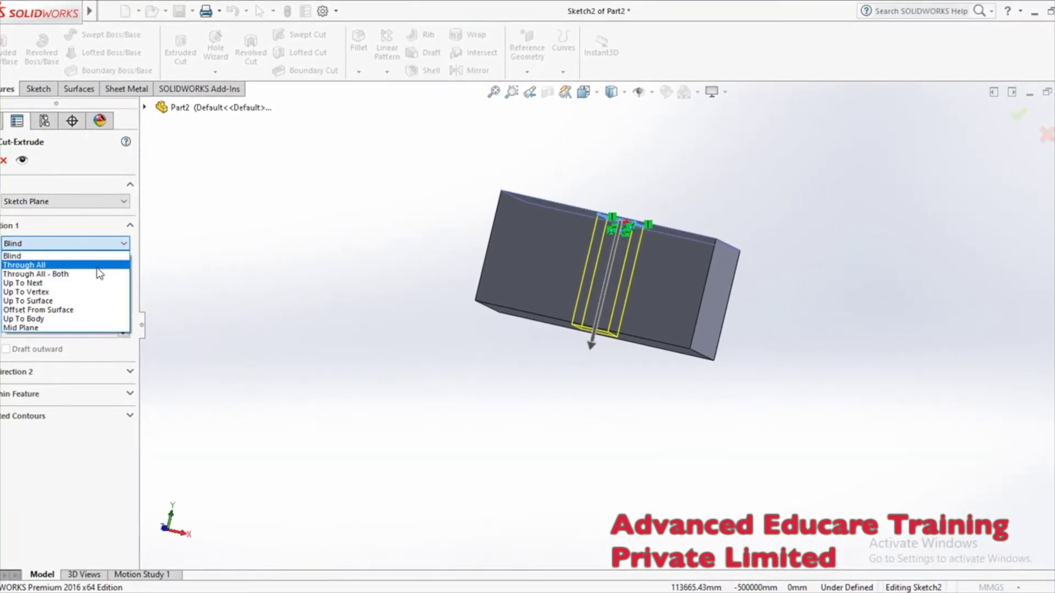
pyautogui.click(194, 302)
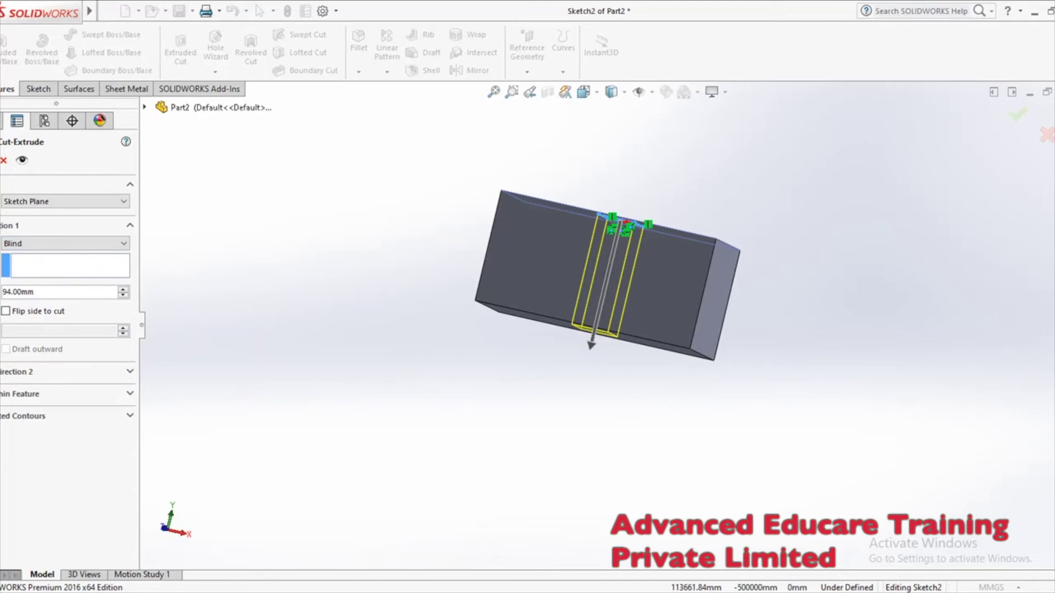
pyautogui.press('Return')
pyautogui.moveTo(313, 261); pyautogui.dragTo(348, 407, button='middle')
# - Undo the extruded cut, its sketch and the extruded block
pyautogui.hotkey('ctrl', 'z')
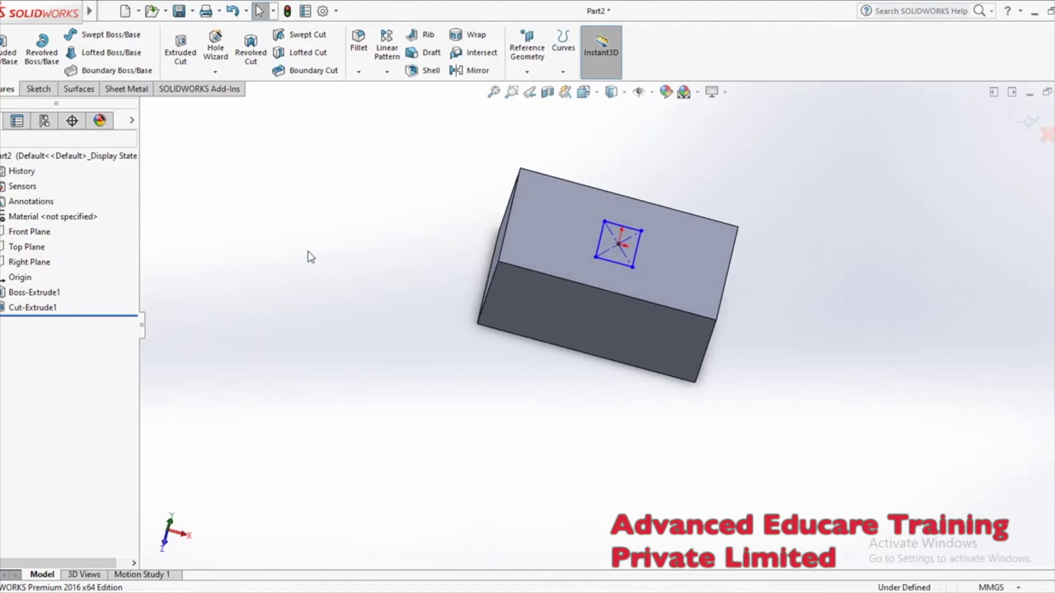
pyautogui.hotkey('ctrl', 'z')
pyautogui.hotkey('ctrl', 'z')
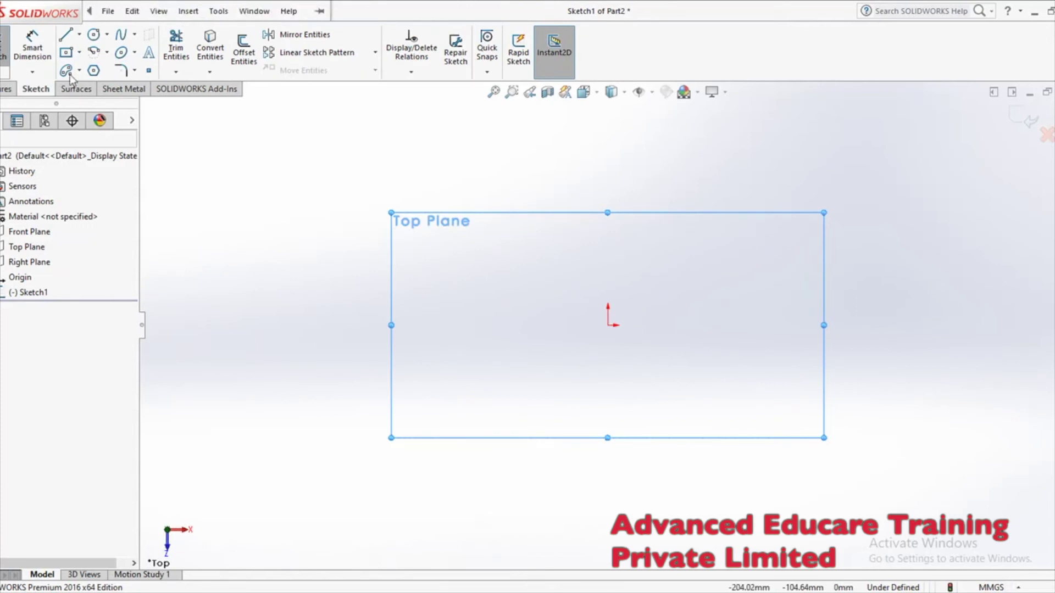
# - On the Top Plane, draw the outer lines of an E-shaped profile: an upper line about 133 mm long, long vertical, lower line and short rise
pyautogui.click(67, 36)
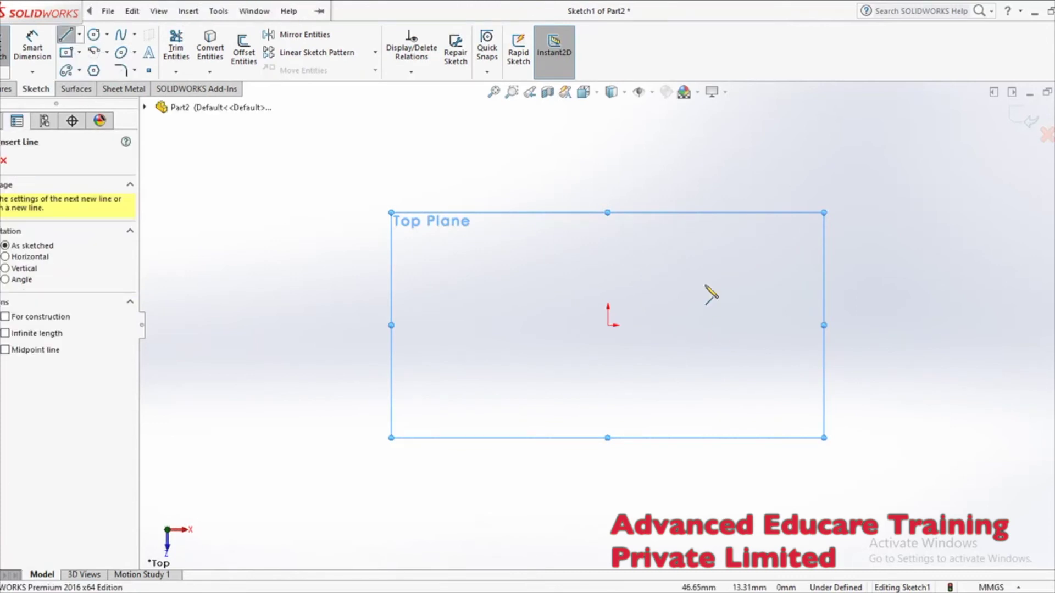
pyautogui.click(718, 231)
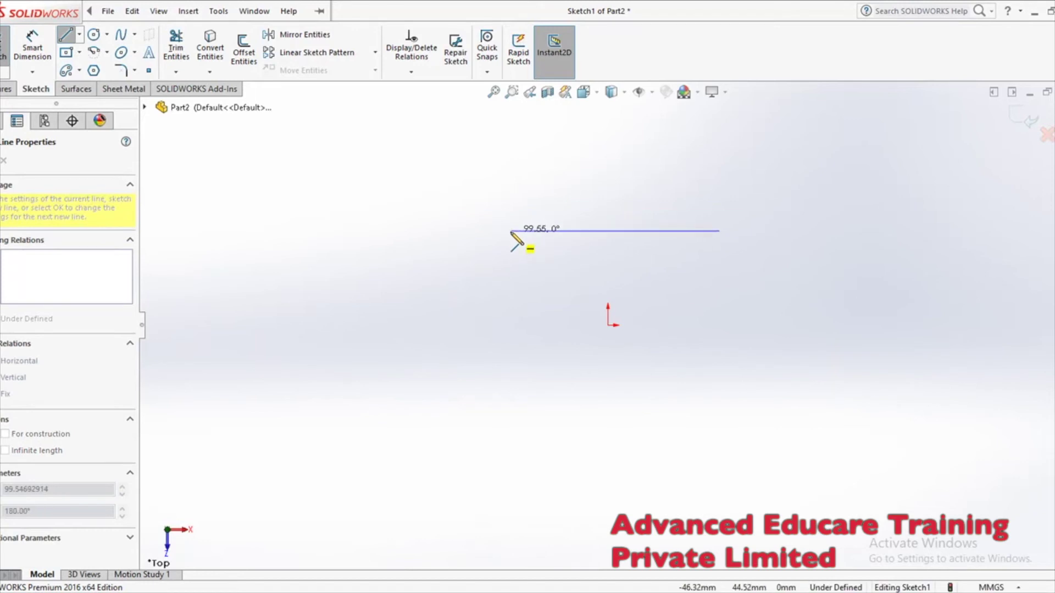
pyautogui.click(441, 231)
pyautogui.click(440, 551)
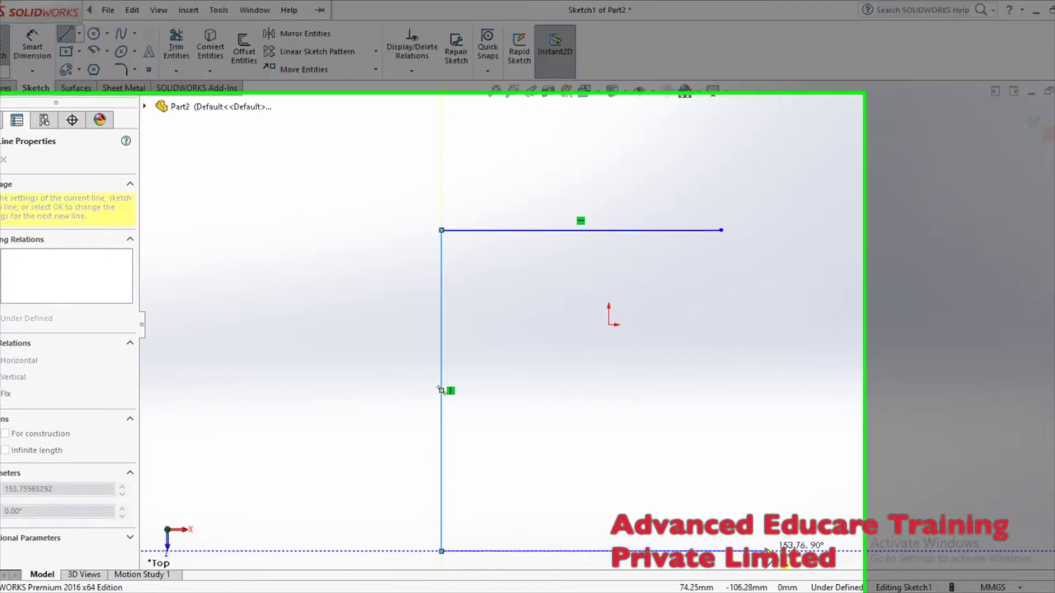
pyautogui.click(763, 550)
pyautogui.click(763, 486)
# - Continue the line chain around the middle prong and close the E-shaped profile with a sloped line about 92 mm long to its start point
pyautogui.click(670, 465)
pyautogui.click(669, 386)
pyautogui.click(882, 386)
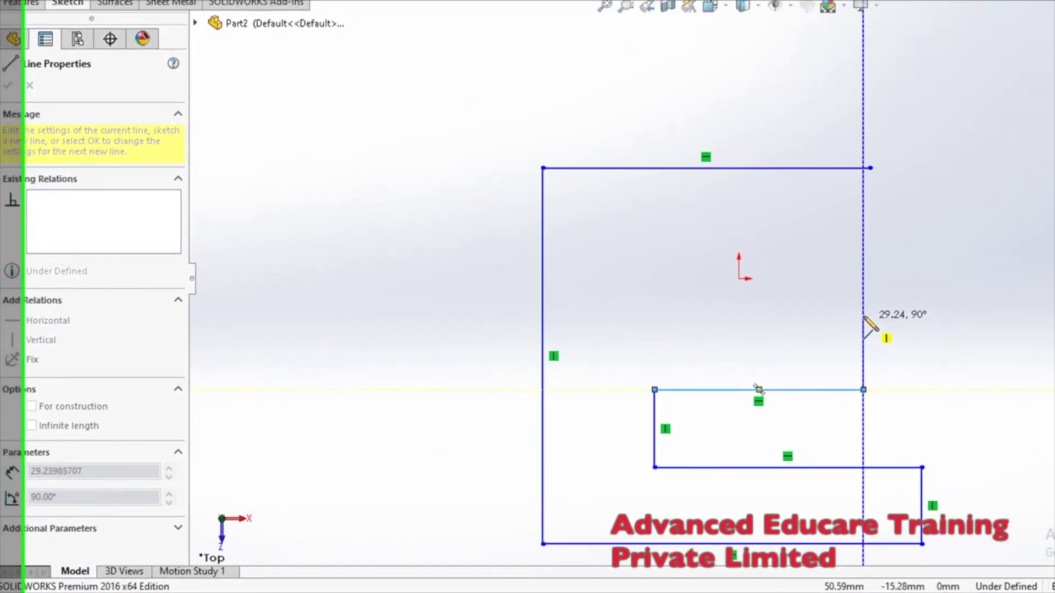
pyautogui.click(873, 309)
pyautogui.click(662, 309)
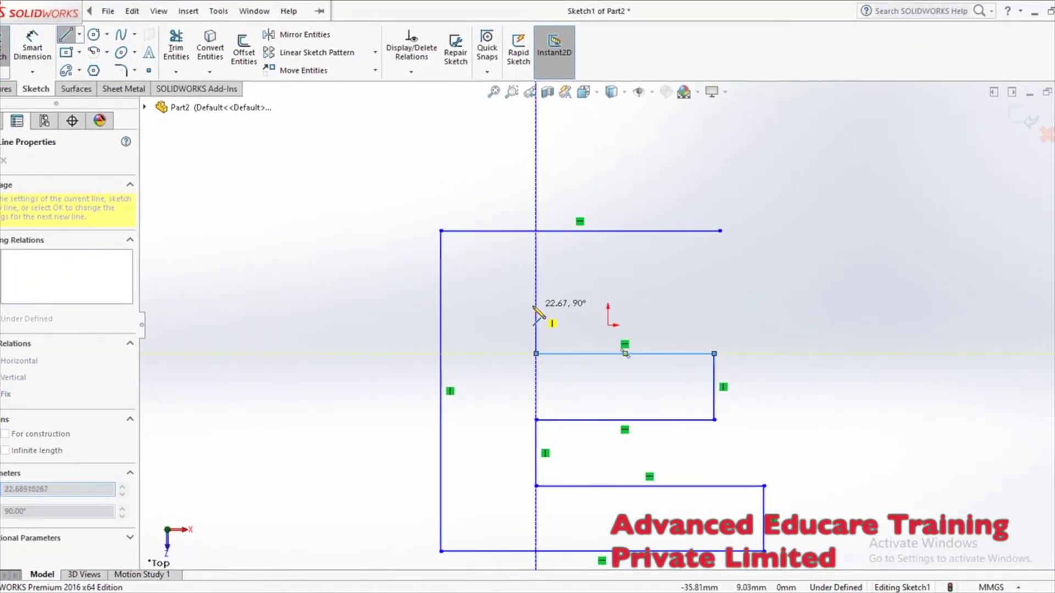
pyautogui.click(536, 289)
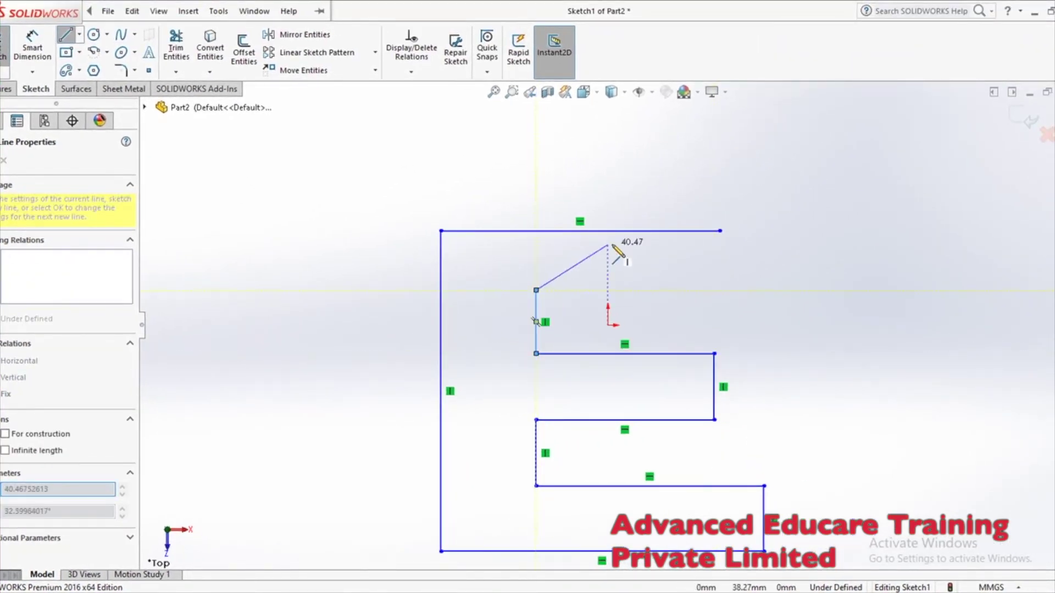
pyautogui.click(720, 230)
pyautogui.rightClick(719, 230)
pyautogui.click(730, 241)
pyautogui.scroll(3, 417, 348)
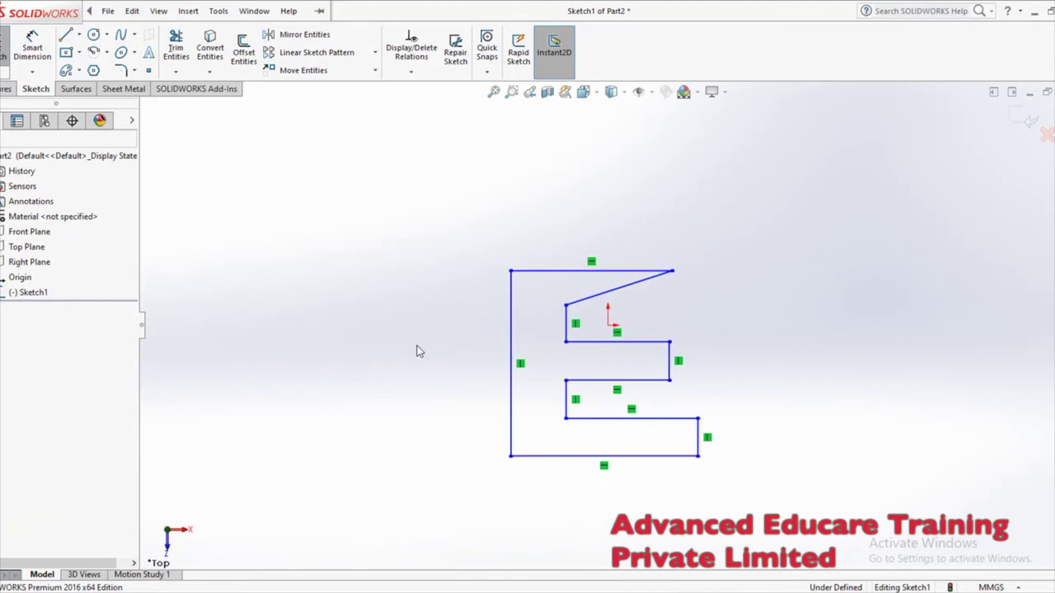
pyautogui.click(158, 11)
pyautogui.click(236, 304)
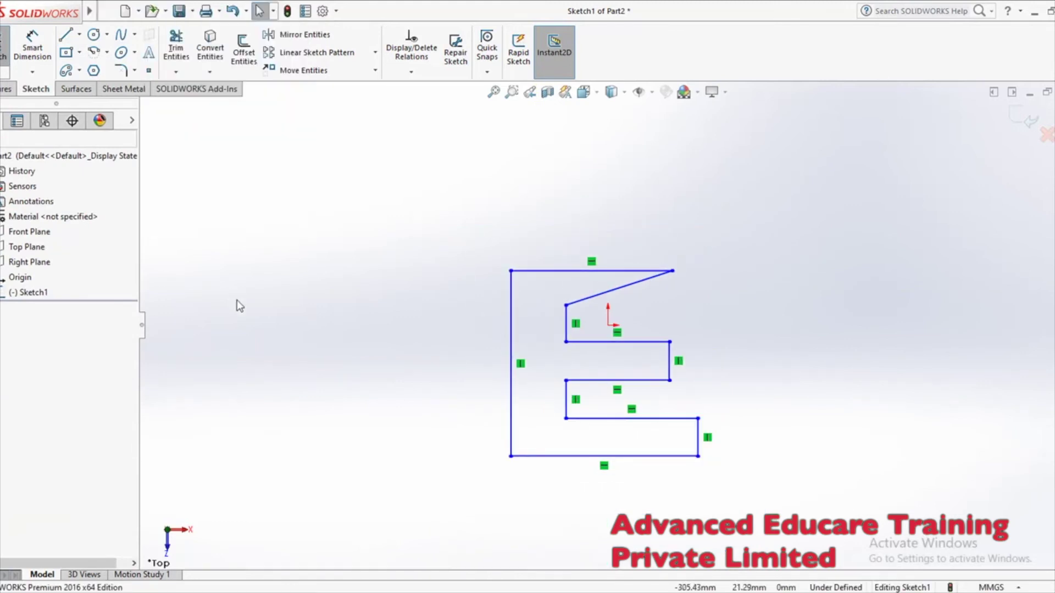
# - Extrude the E-shaped profile from the sketch plane with a Blind depth of 50 mm
pyautogui.click(4, 87)
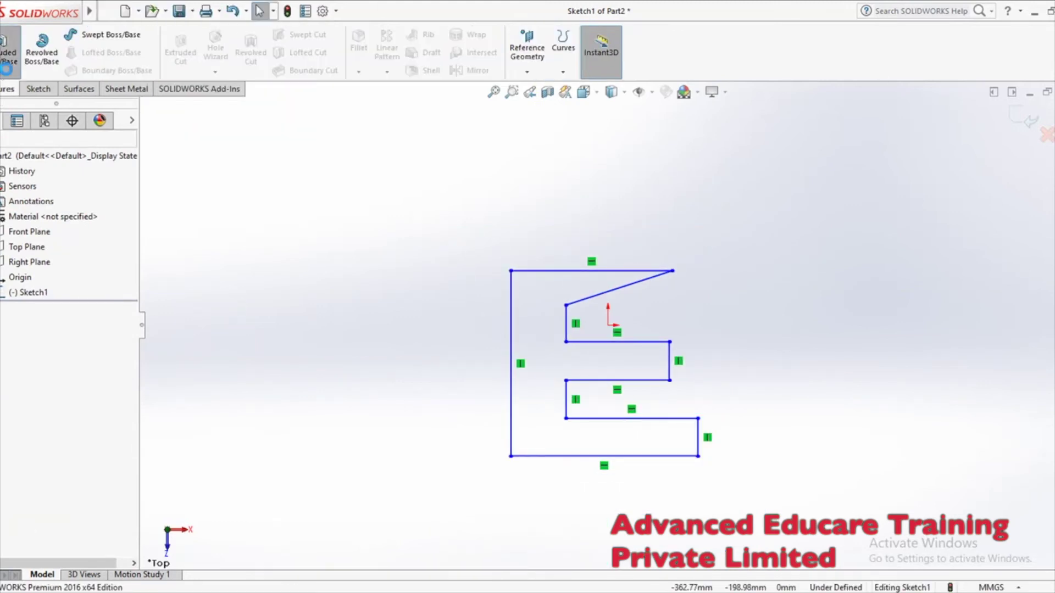
pyautogui.click(8, 49)
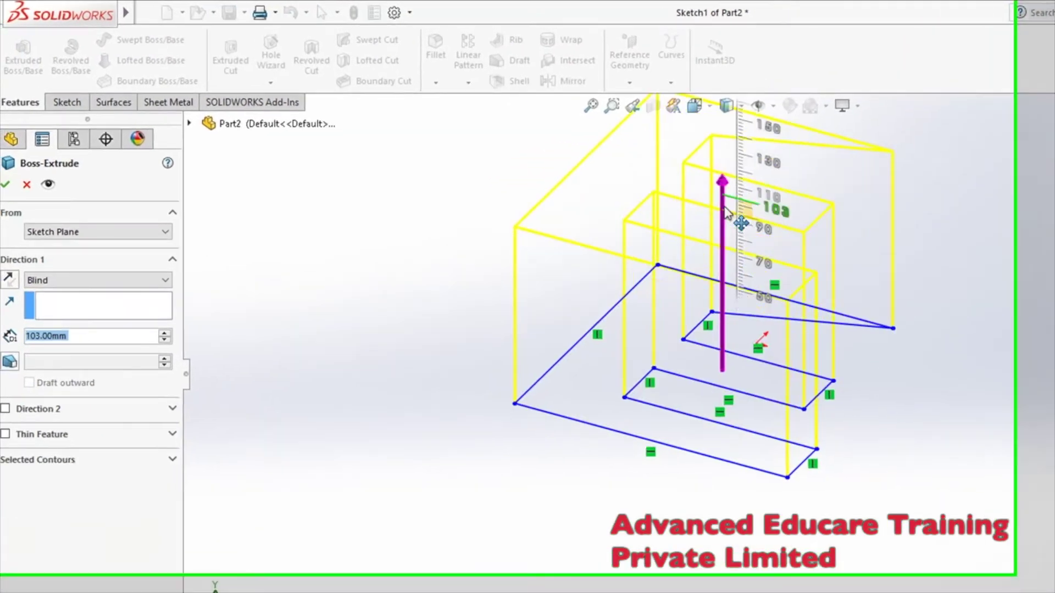
pyautogui.moveTo(728, 213)
pyautogui.mouseDown()
pyautogui.moveTo(726, 290)
pyautogui.moveTo(758, 300)
pyautogui.mouseUp()
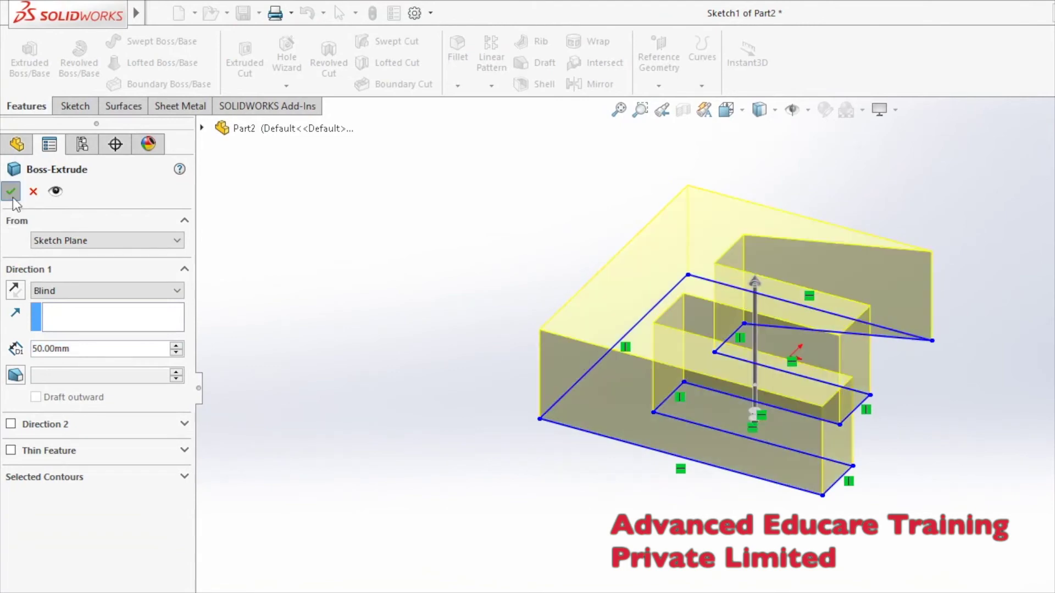
pyautogui.press('Return')
# - Sketch a circle with a radius of about 14.5 mm near the middle of the E's uppermost outer face
pyautogui.moveTo(410, 372); pyautogui.dragTo(308, 550, button='middle')
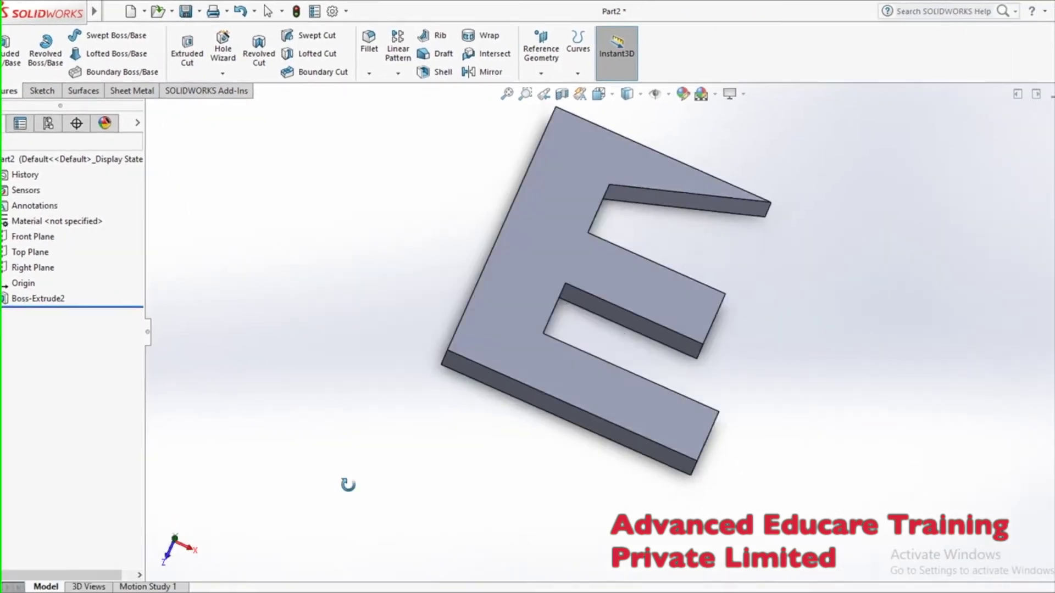
pyautogui.click(629, 194)
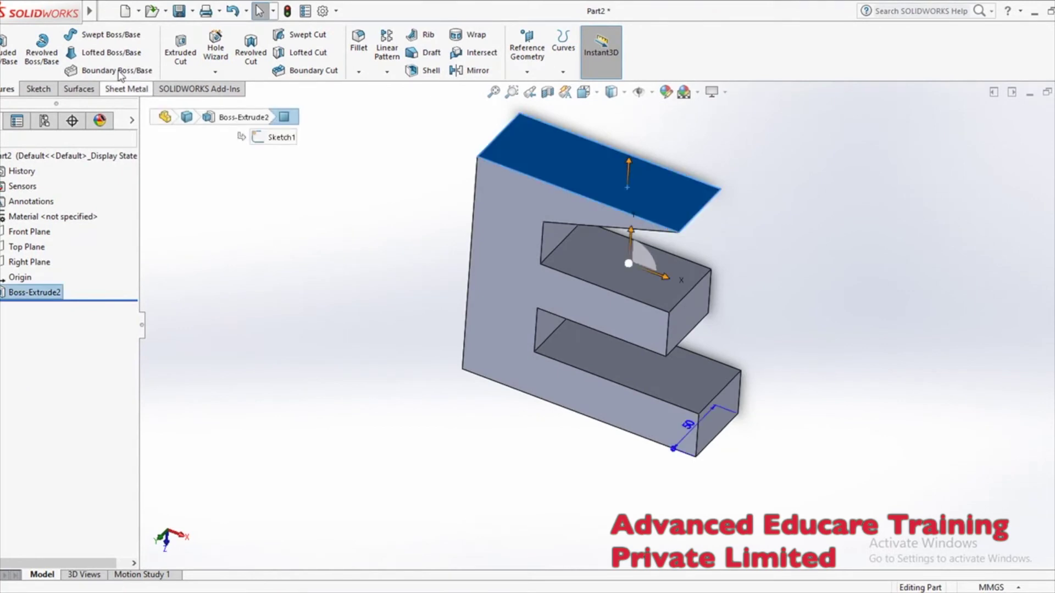
pyautogui.click(36, 89)
pyautogui.click(93, 35)
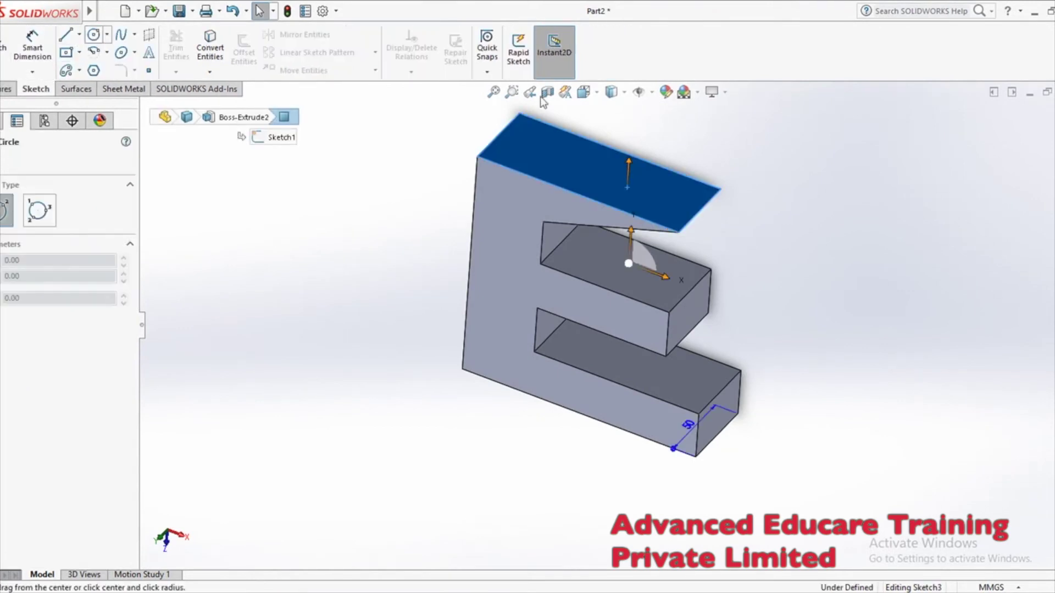
pyautogui.click(600, 170)
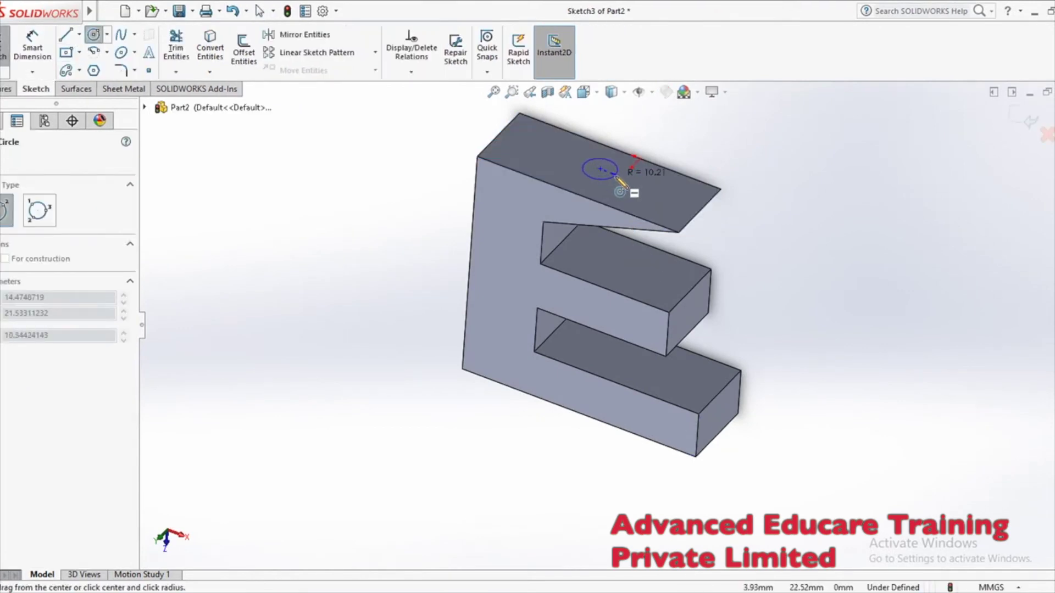
pyautogui.click(620, 181)
pyautogui.moveTo(630, 188); pyautogui.dragTo(558, 205, button='middle')
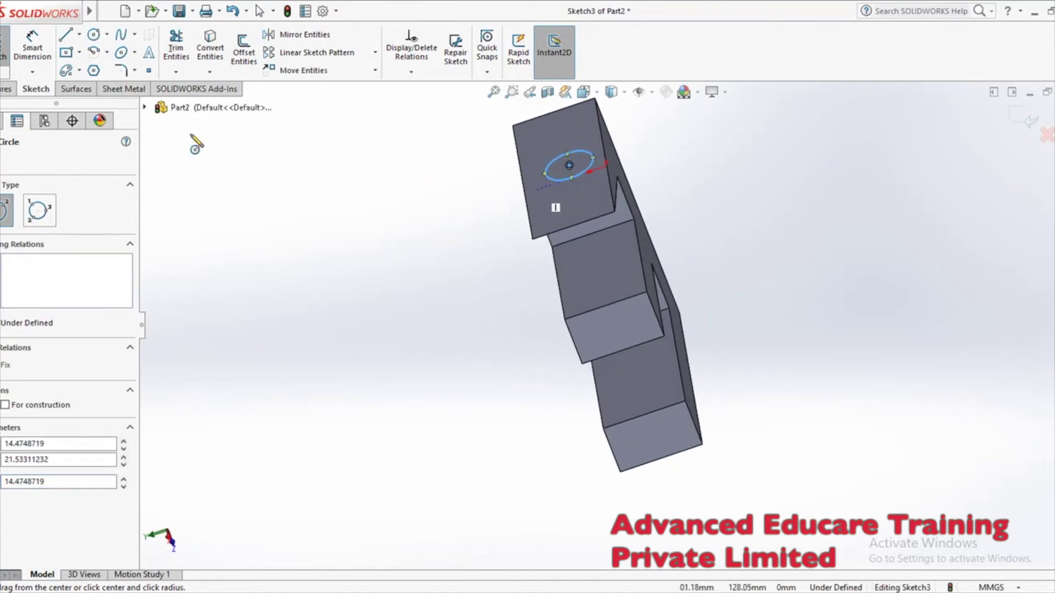
pyautogui.press('Escape')
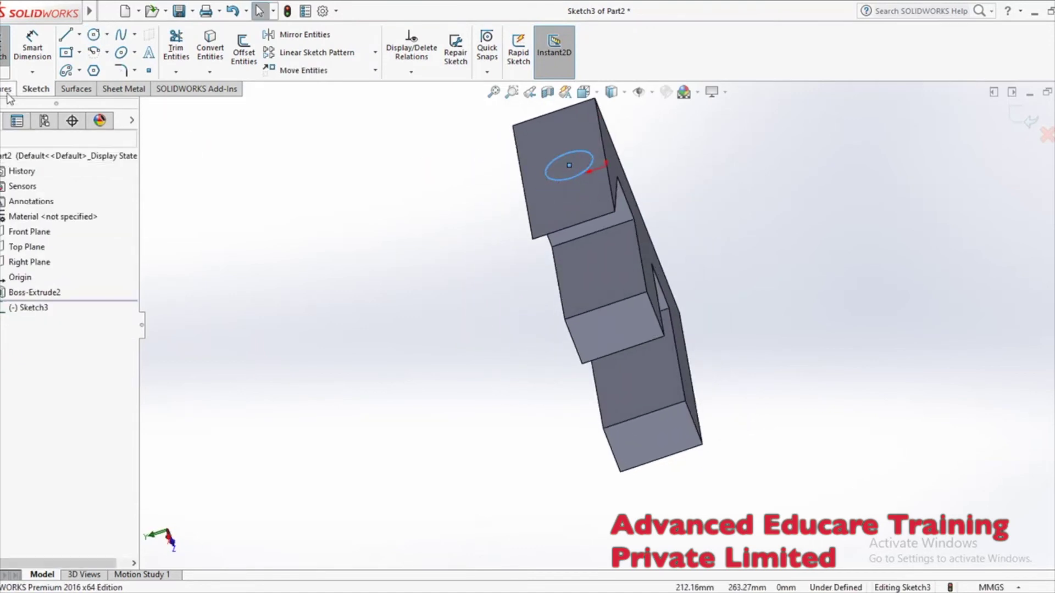
# - Cut the circle into the E-shaped body with a Blind depth of 73 mm
pyautogui.click(8, 94)
pyautogui.click(180, 49)
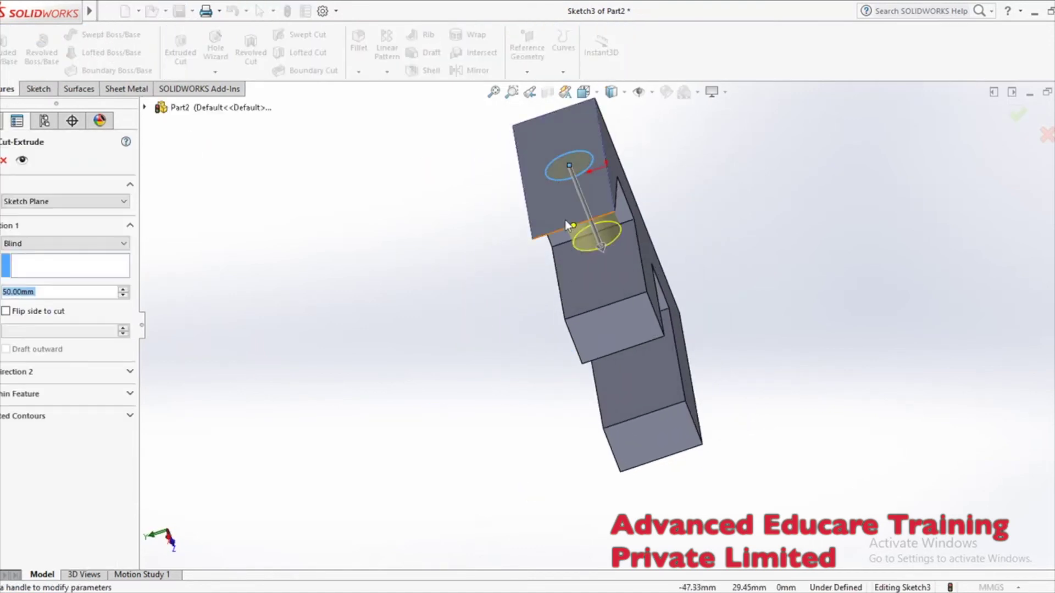
pyautogui.moveTo(499, 440); pyautogui.dragTo(576, 368, button='middle')
pyautogui.moveTo(183, 282); pyautogui.dragTo(210, 239, button='middle')
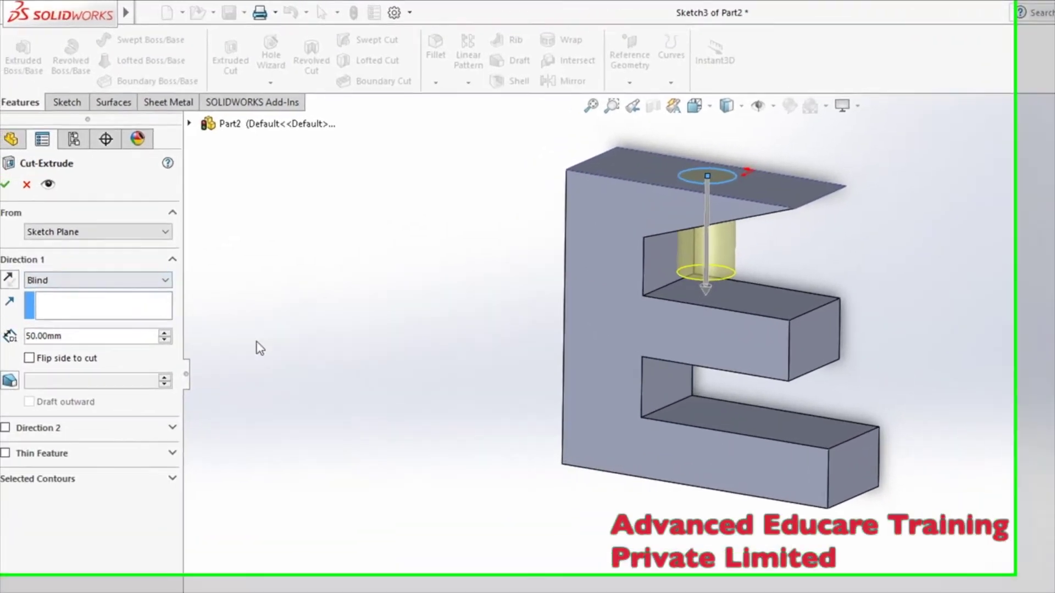
pyautogui.moveTo(737, 305); pyautogui.dragTo(736, 332)
pyautogui.moveTo(804, 323); pyautogui.dragTo(813, 409, button='middle')
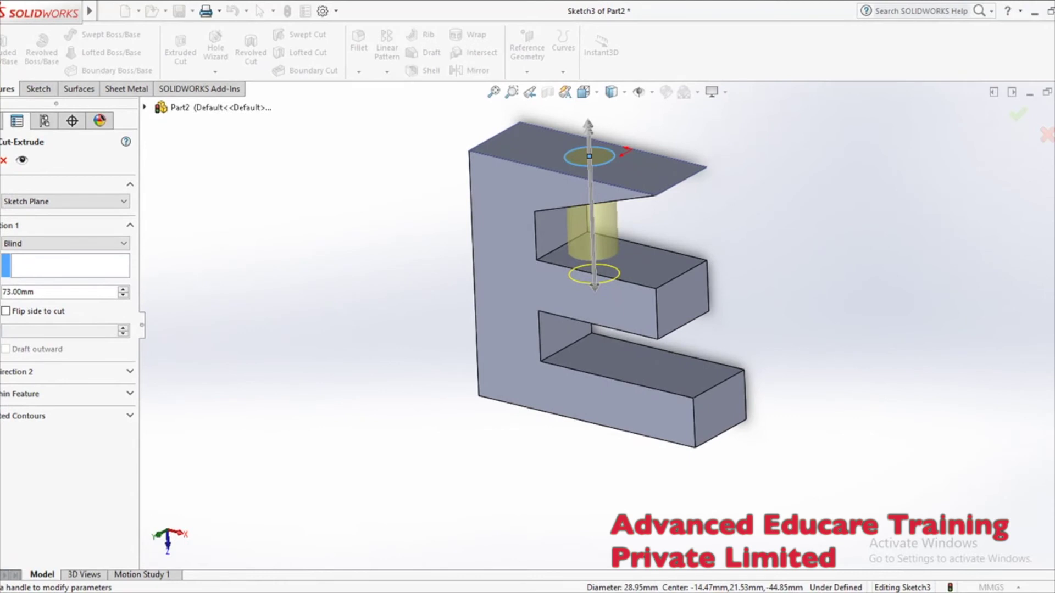
pyautogui.click(0, 160)
pyautogui.moveTo(347, 357)
pyautogui.mouseDown(button='middle')
pyautogui.moveTo(325, 273)
pyautogui.moveTo(347, 341)
pyautogui.mouseUp(button='middle')
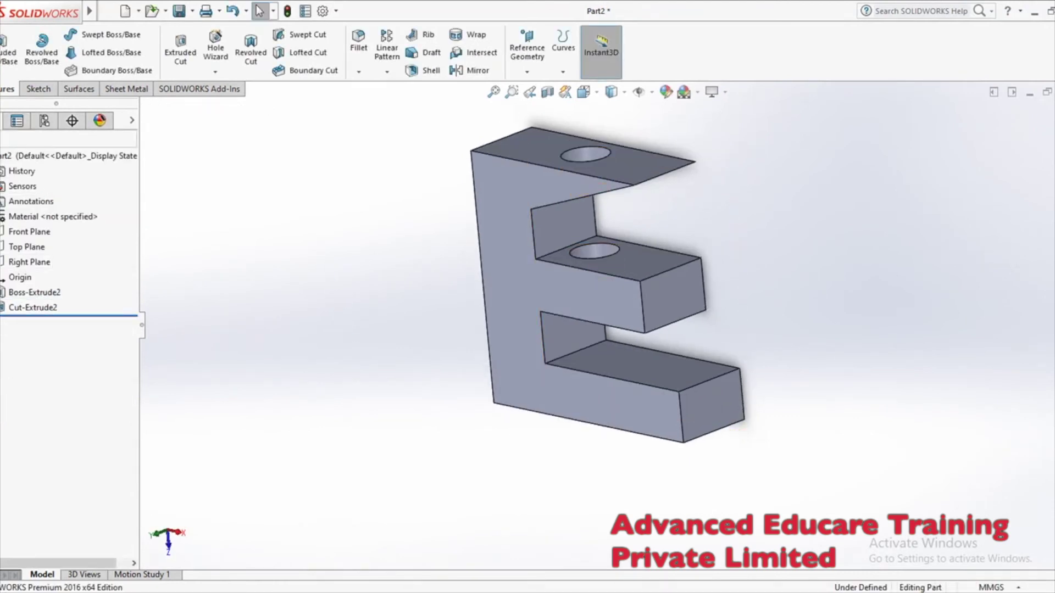
# - Reopen the circular cut and try the Through All and Through All - Both end conditions for Direction 1
pyautogui.rightClick(31, 307)
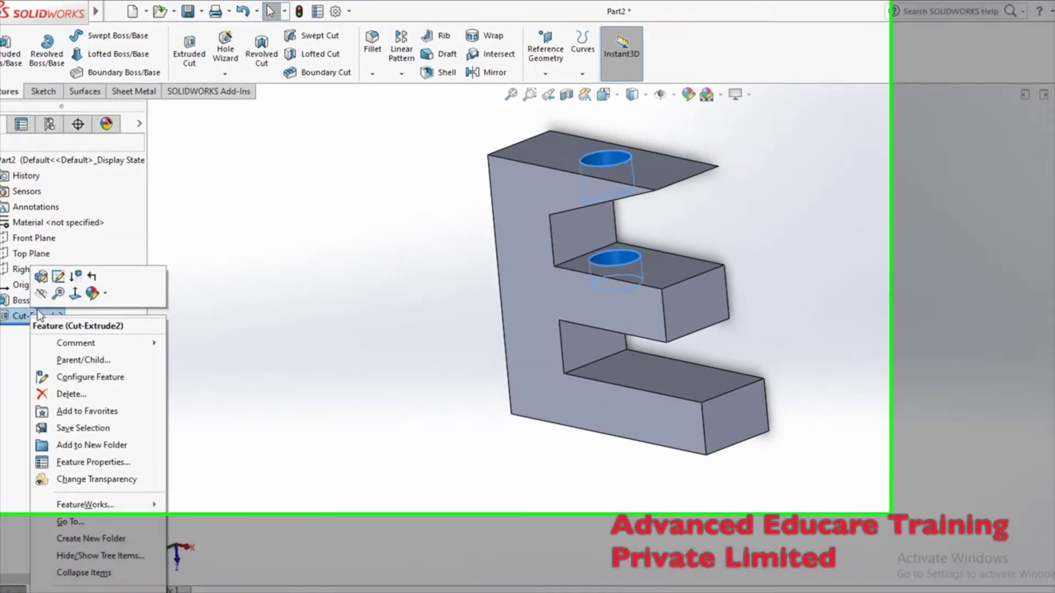
pyautogui.click(39, 274)
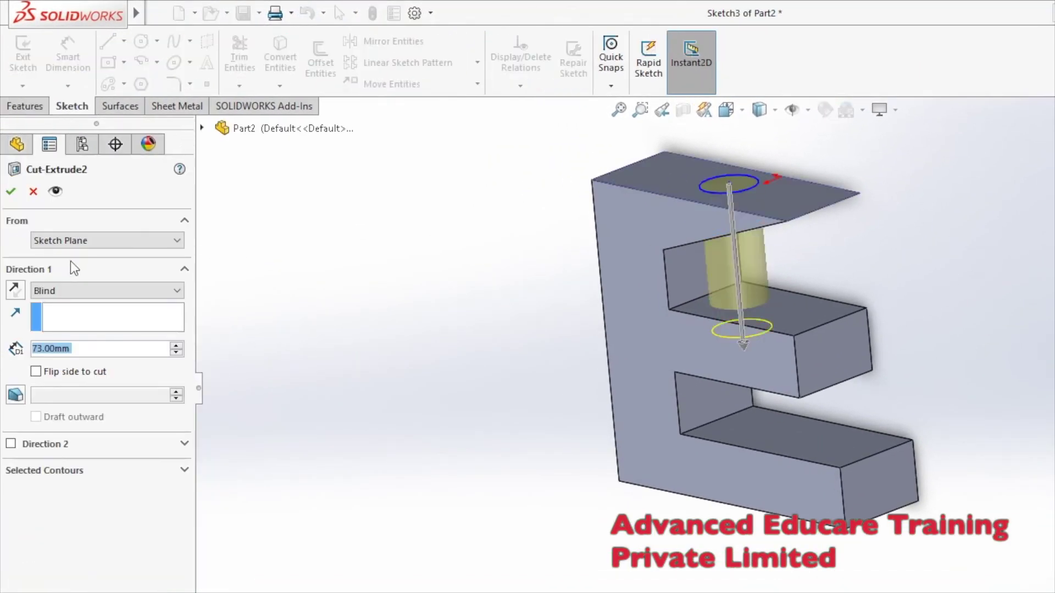
pyautogui.click(83, 291)
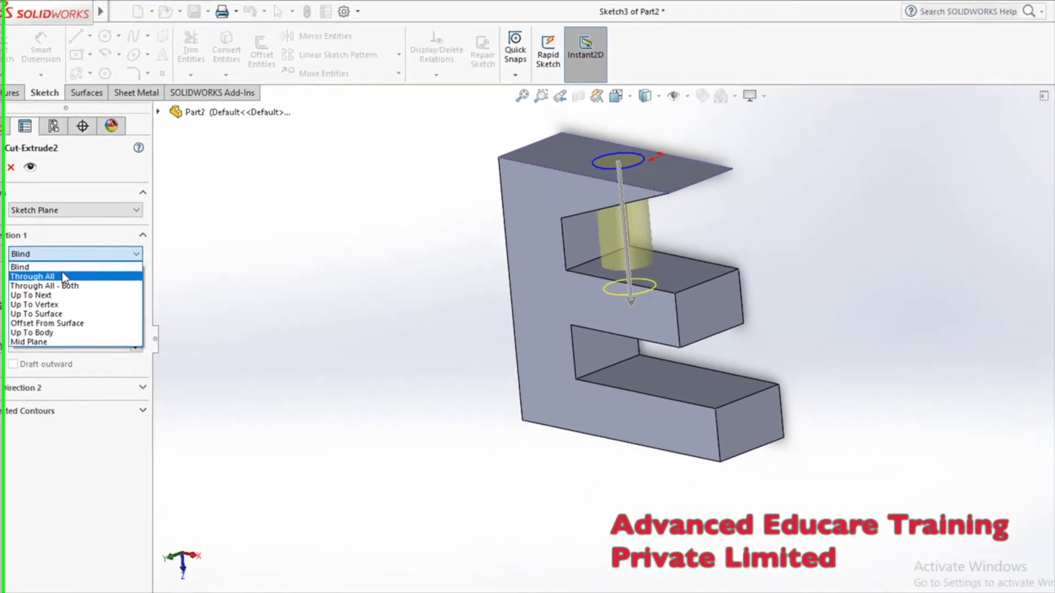
pyautogui.click(60, 308)
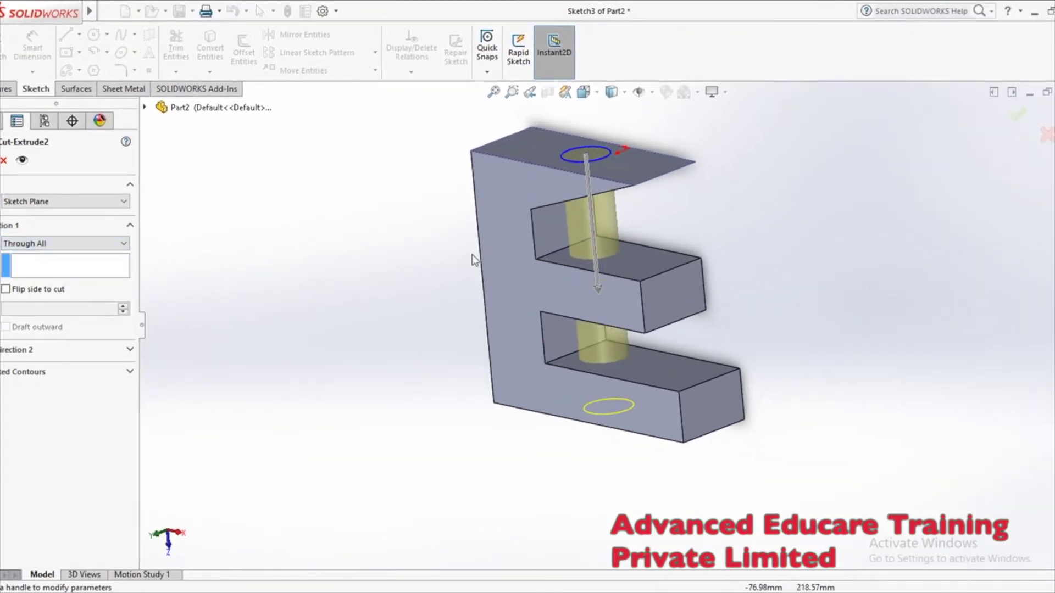
pyautogui.click(45, 247)
pyautogui.click(48, 279)
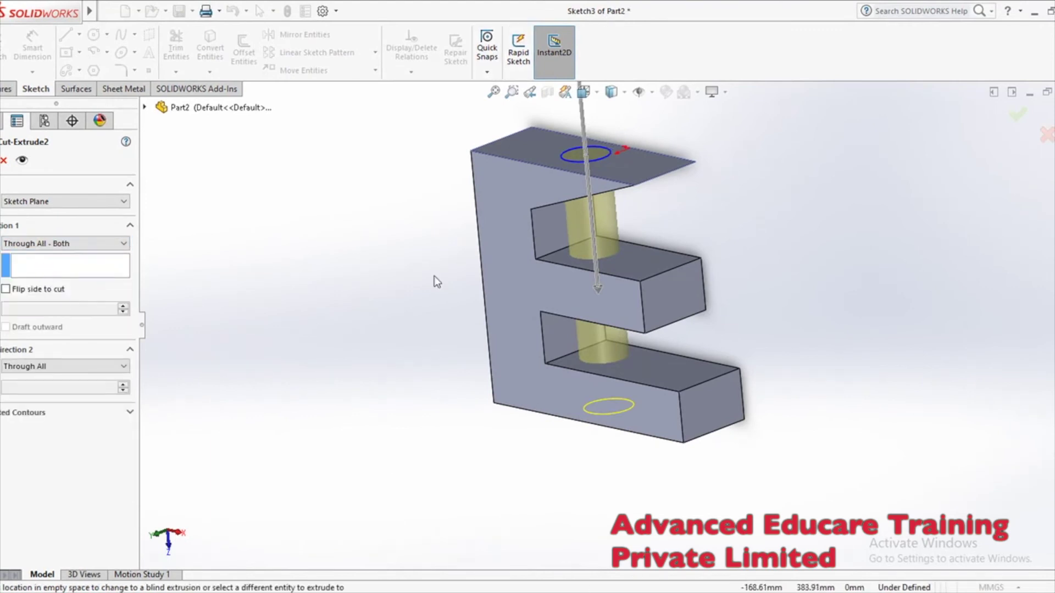
pyautogui.scroll(3, 600, 360)
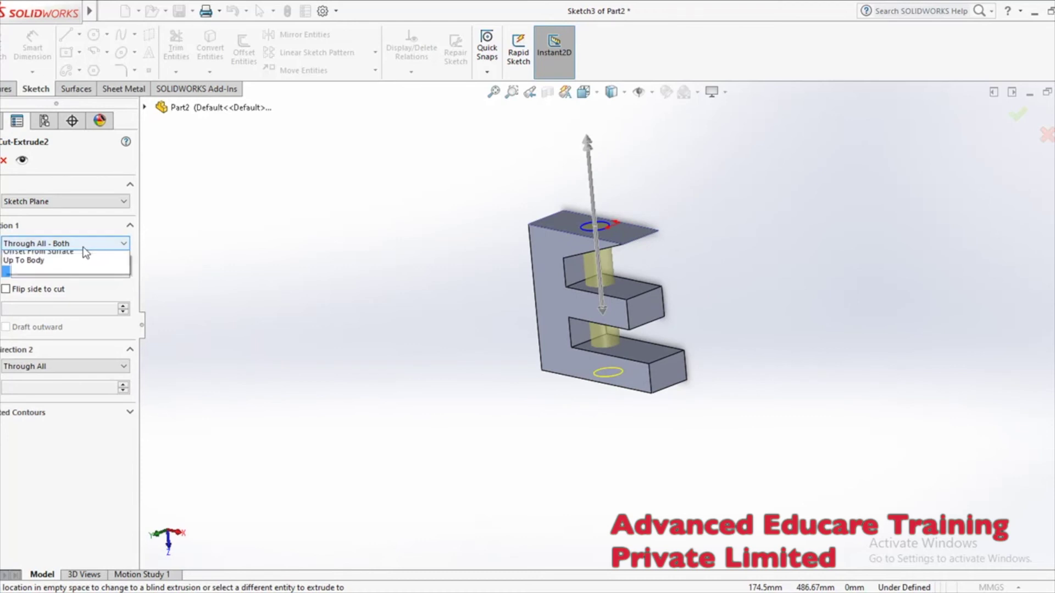
# - Set the circular cut's Direction 1 end condition to Up To Next and accept the feature
pyautogui.click(69, 284)
pyautogui.moveTo(437, 289); pyautogui.dragTo(444, 265, button='middle')
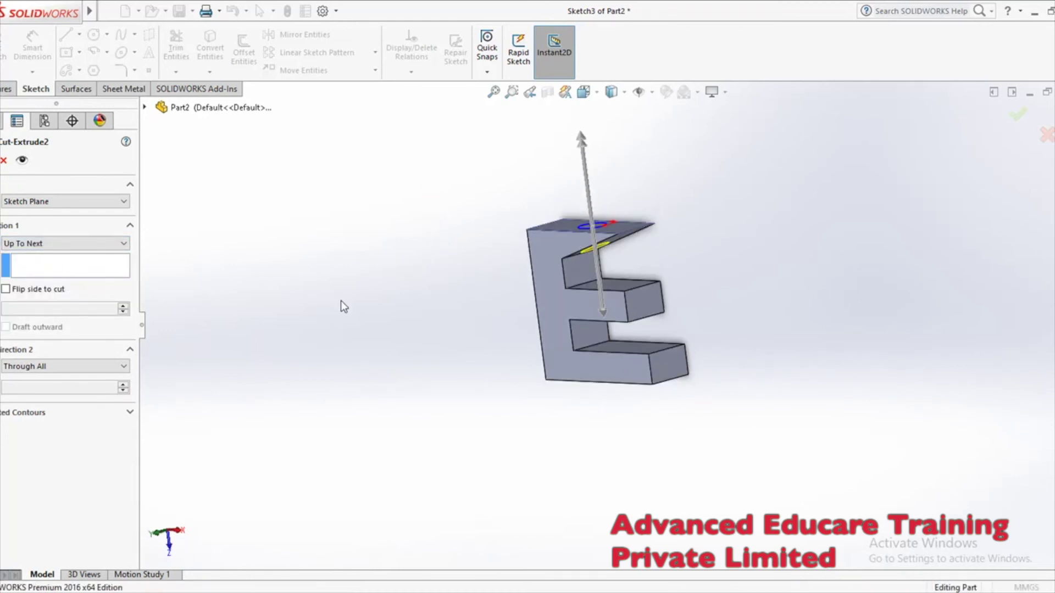
pyautogui.press('Return')
pyautogui.moveTo(340, 301); pyautogui.dragTo(323, 360, button='middle')
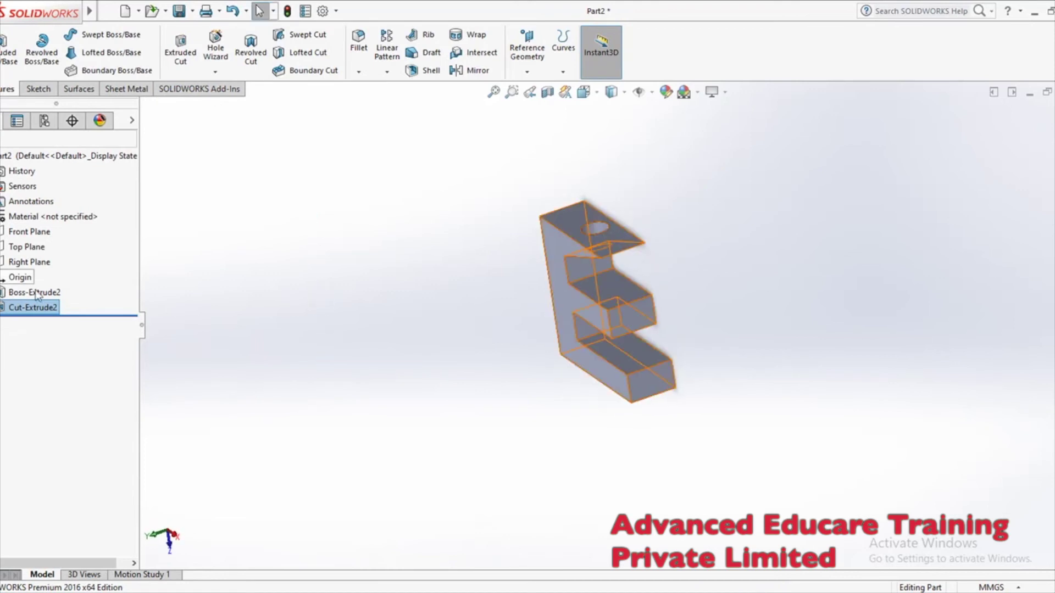
# - Edit the circular cut, try Up To Vertex, and set Direction 1 to Up To Surface at the middle prong's underside
pyautogui.rightClick(37, 306)
pyautogui.click(45, 270)
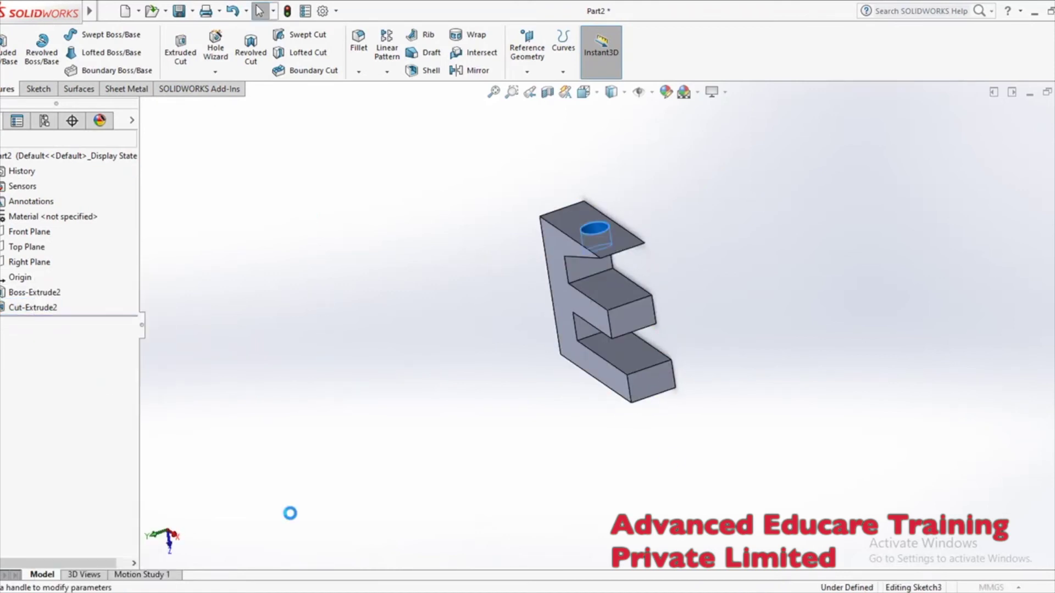
pyautogui.click(77, 244)
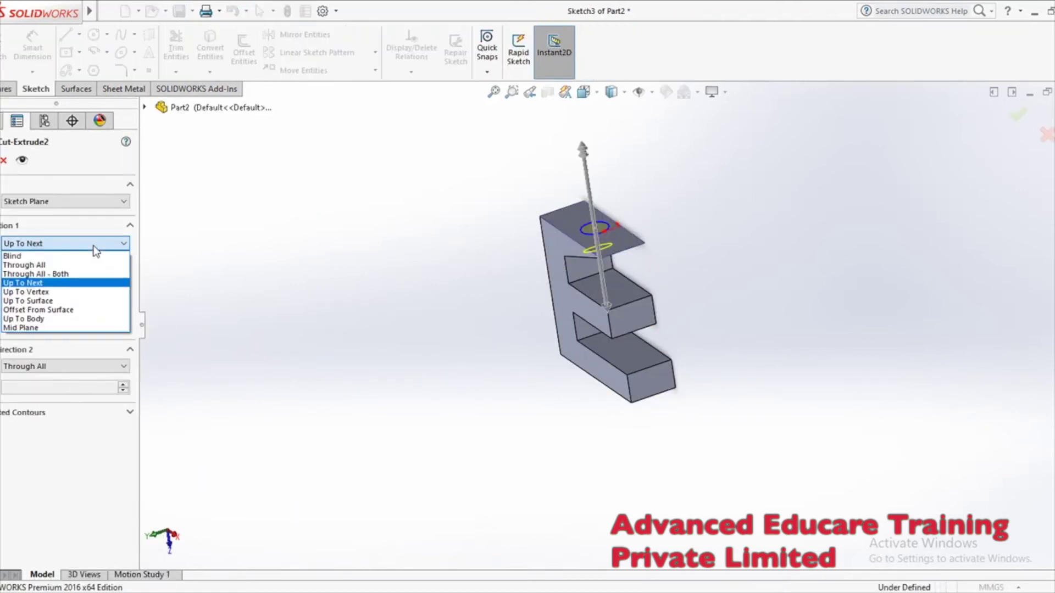
pyautogui.click(64, 292)
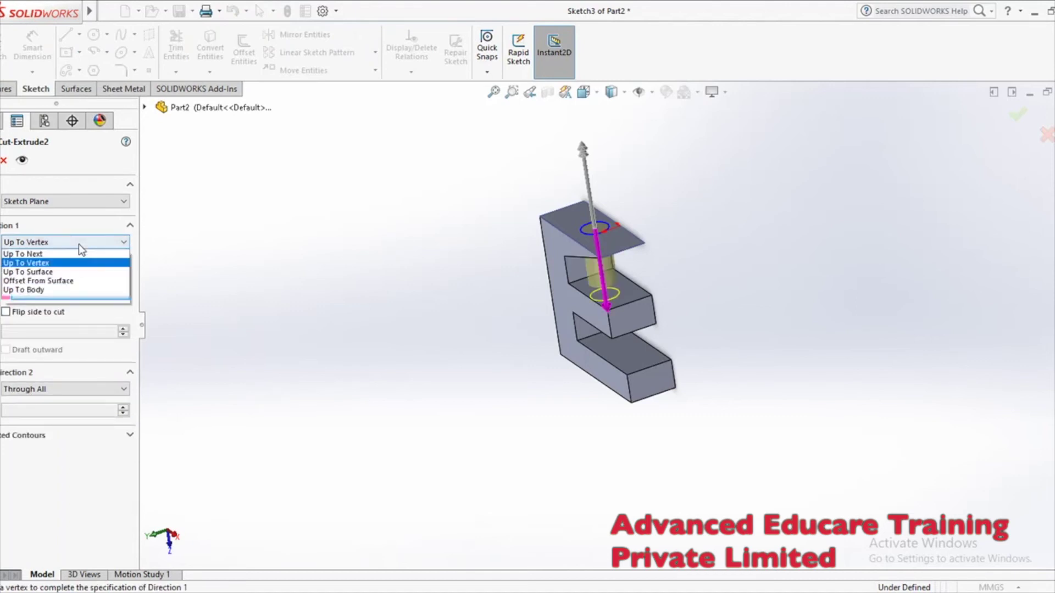
pyautogui.click(33, 299)
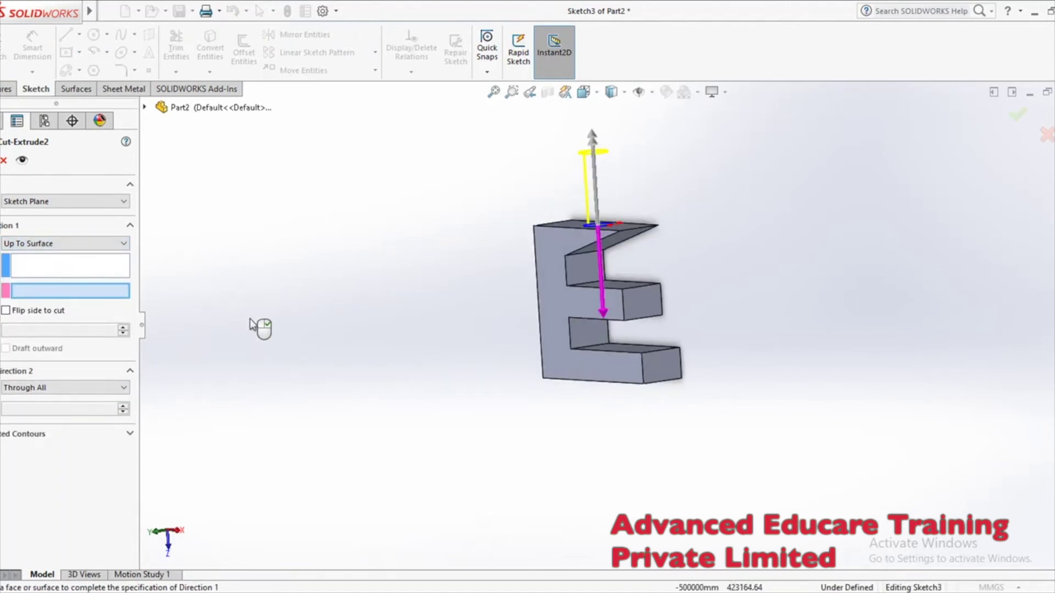
pyautogui.moveTo(618, 359); pyautogui.dragTo(627, 317, button='middle')
pyautogui.click(622, 312)
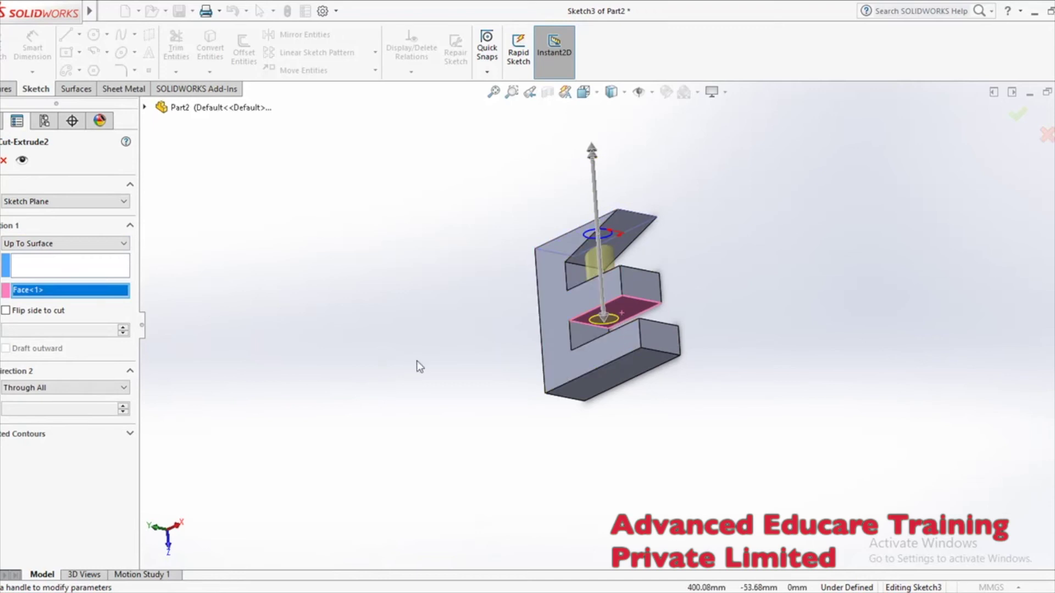
# - Change the circular cut's end condition to Offset From Surface with a 13 mm offset, accept it and inspect the hole
pyautogui.click(87, 246)
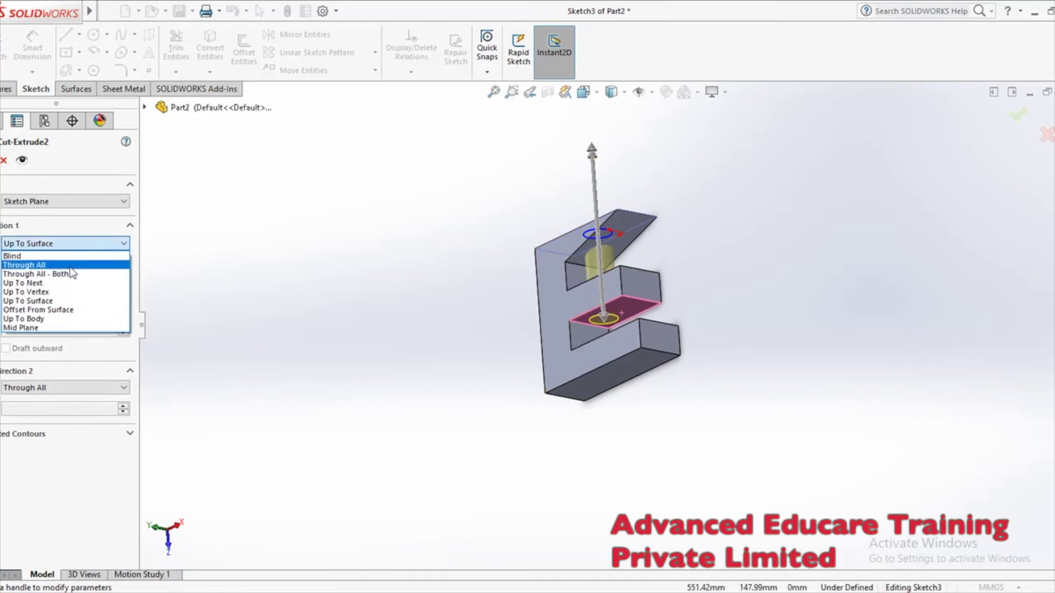
pyautogui.click(54, 311)
pyautogui.moveTo(365, 344); pyautogui.dragTo(393, 380, button='middle')
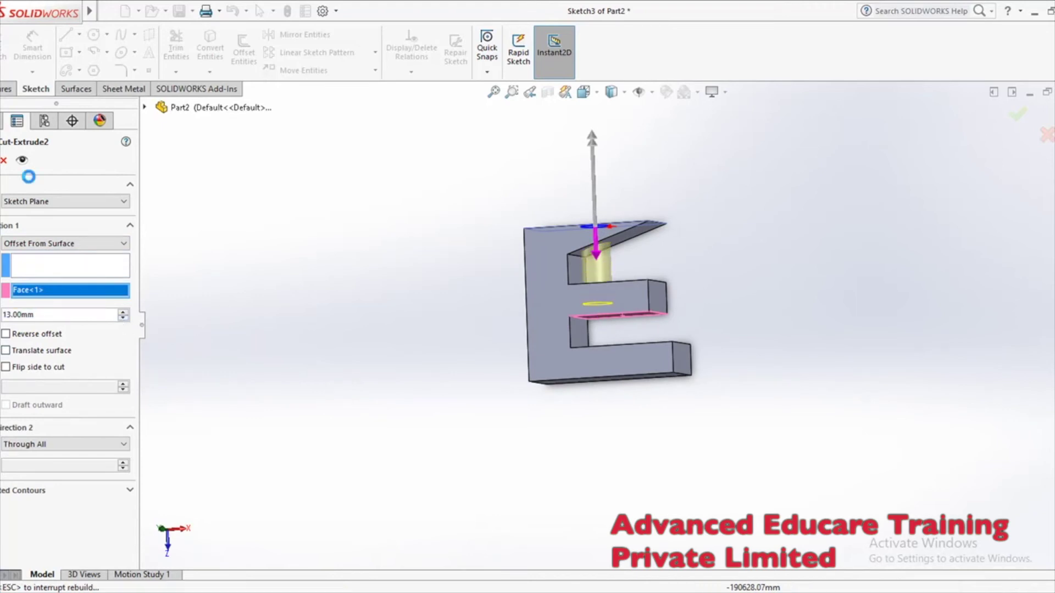
pyautogui.press('Return')
pyautogui.moveTo(377, 306); pyautogui.dragTo(604, 291, button='middle')
pyautogui.scroll(-8, 604, 291)
pyautogui.moveTo(612, 342); pyautogui.dragTo(550, 404, button='middle')
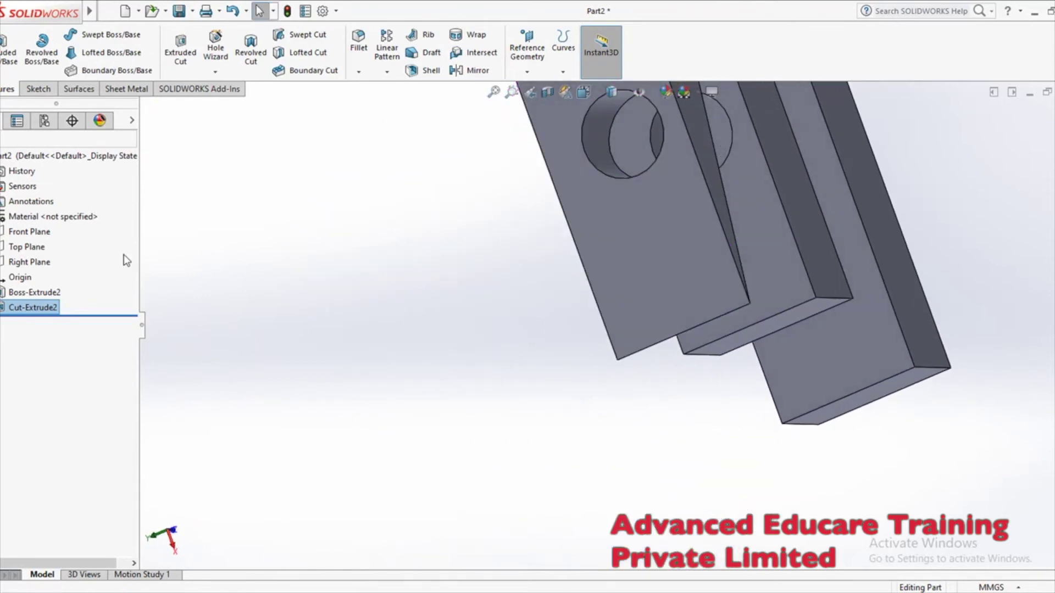
# - Add a 7° draft to Direction 1 of the circular cut, accept it and inspect the tapered hole
pyautogui.rightClick(41, 308)
pyautogui.click(66, 271)
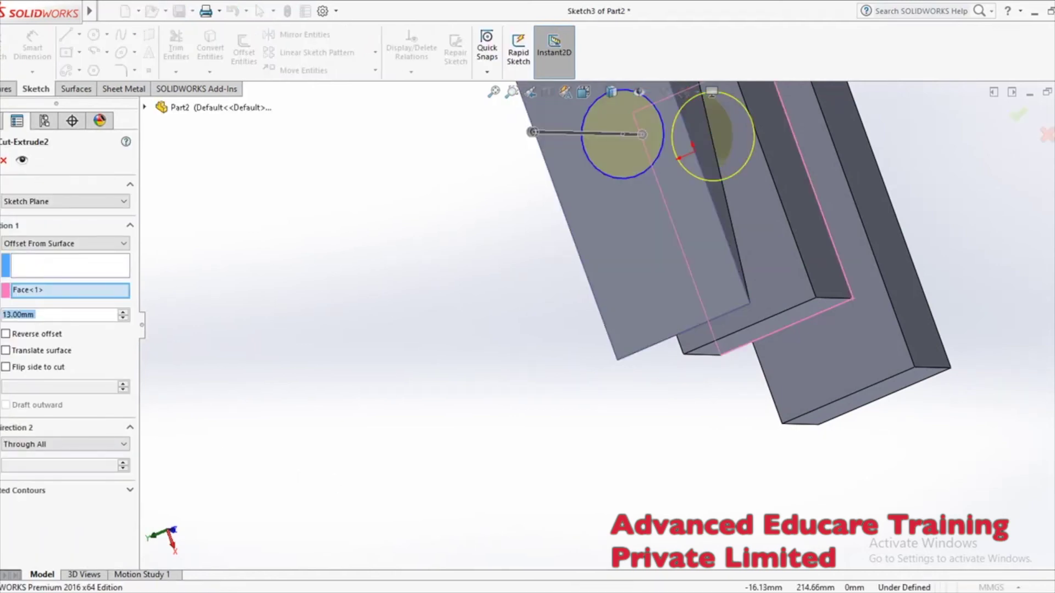
pyautogui.click(1, 387)
pyautogui.scroll(2, 631, 416)
pyautogui.moveTo(627, 481); pyautogui.dragTo(720, 319, button='middle')
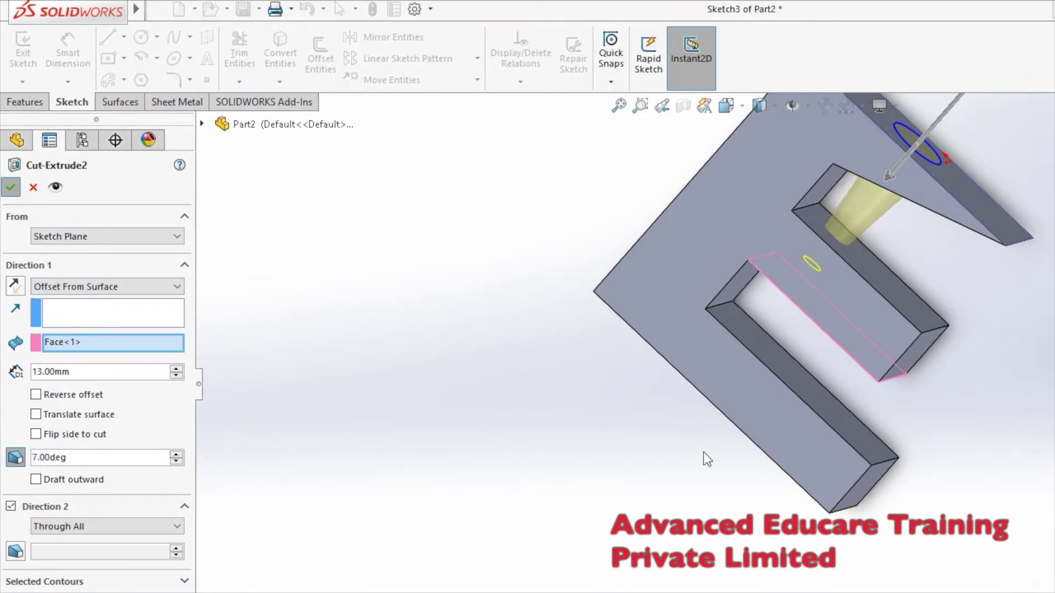
pyautogui.press('Return')
pyautogui.moveTo(652, 431); pyautogui.dragTo(485, 544, button='middle')
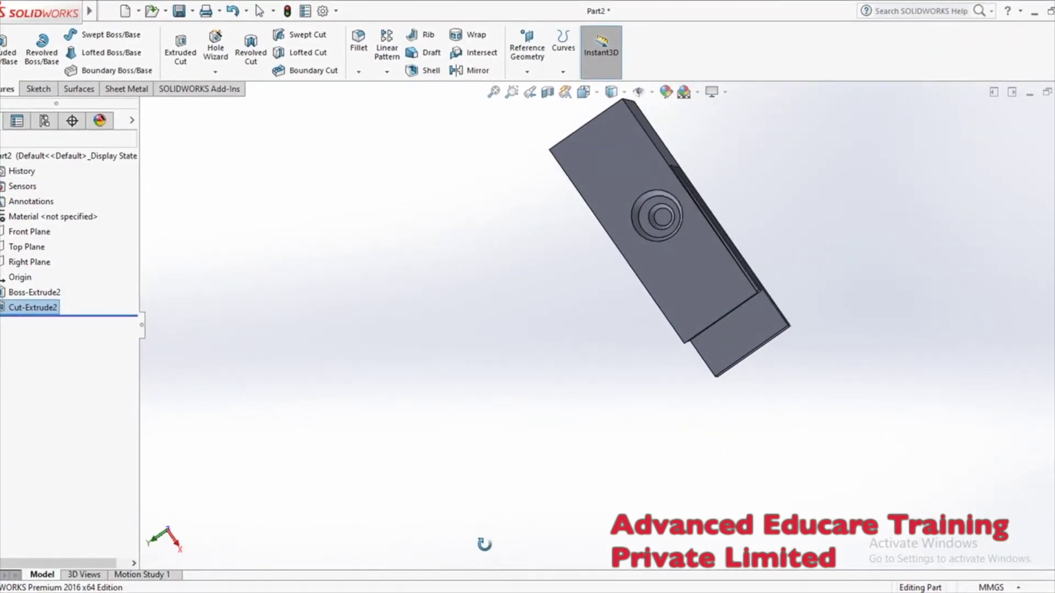
# - Edit the tapered cut so that it starts from Surface/Face/Plane, using the middle prong's upper face
pyautogui.rightClick(50, 307)
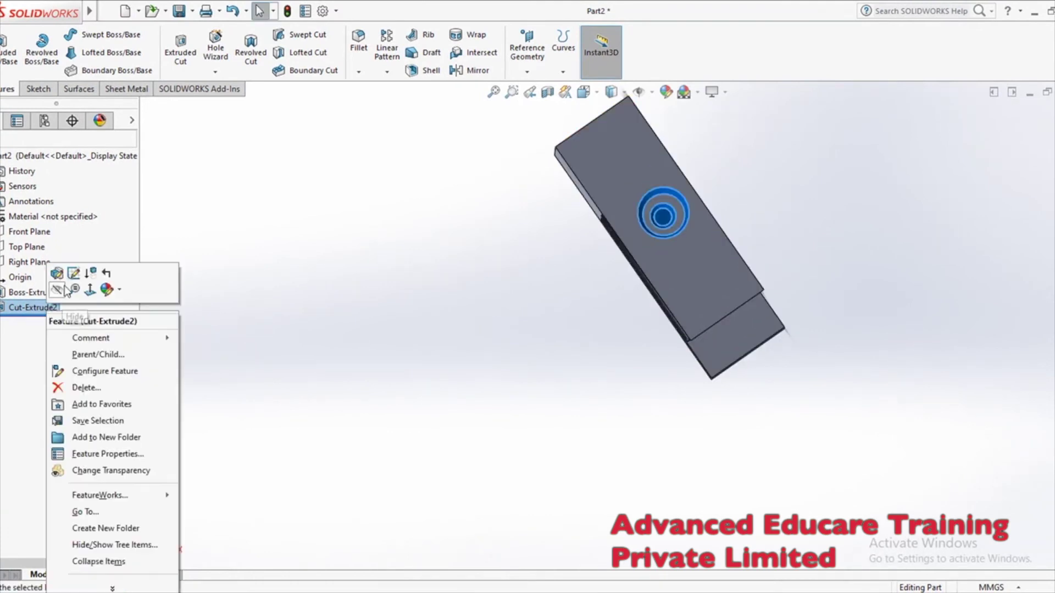
pyautogui.click(57, 273)
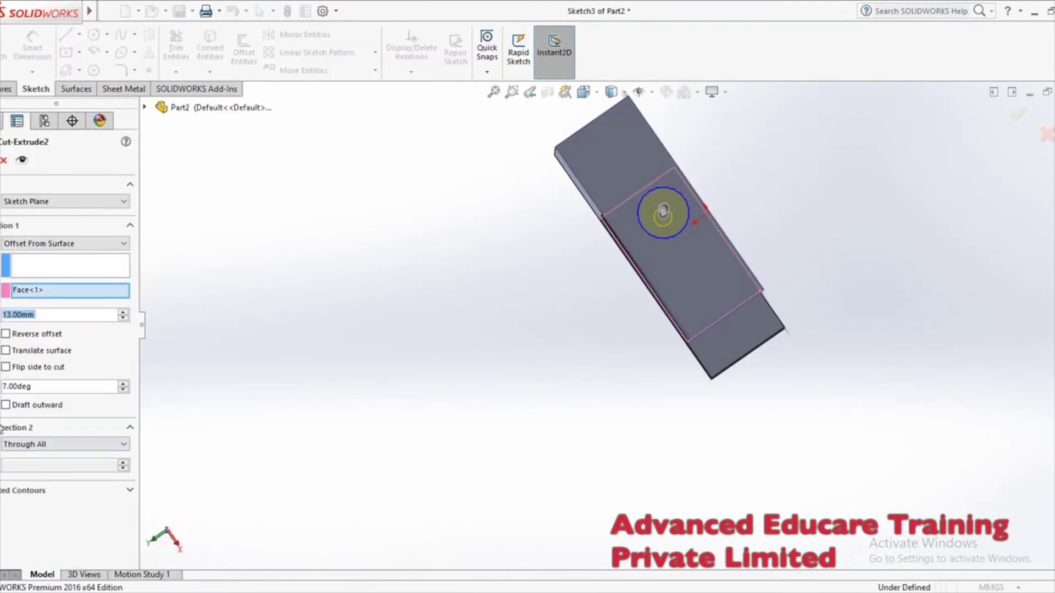
pyautogui.click(46, 446)
pyautogui.click(47, 446)
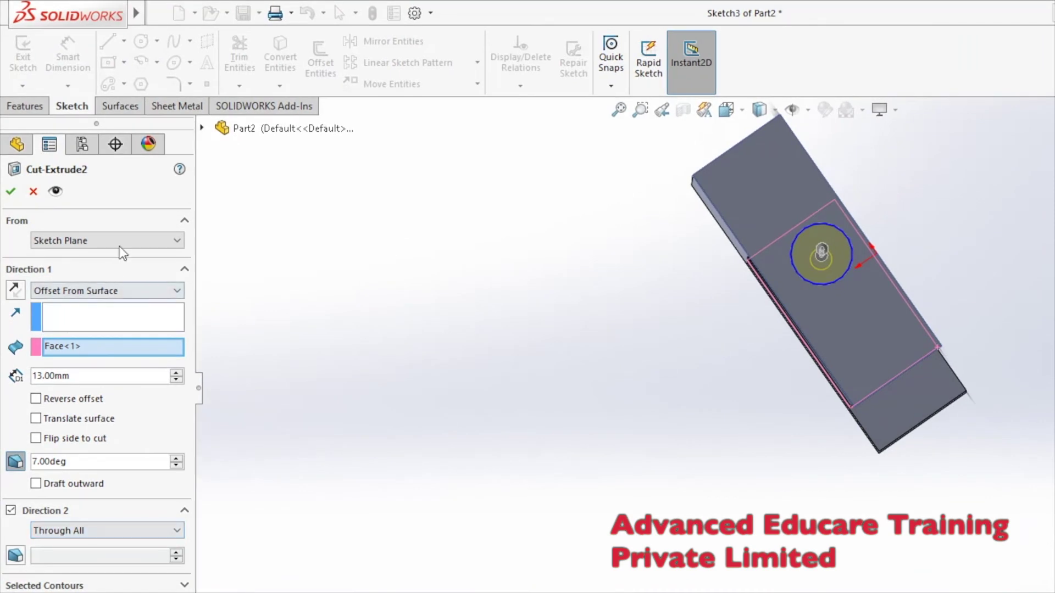
pyautogui.click(76, 203)
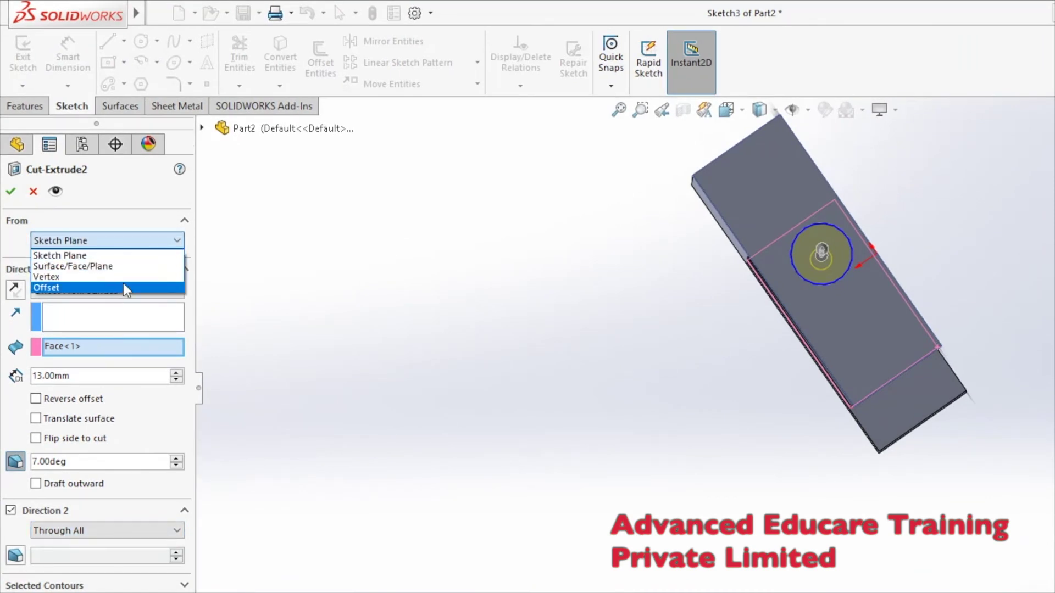
pyautogui.click(131, 267)
pyautogui.moveTo(638, 494); pyautogui.dragTo(882, 318, button='middle')
pyautogui.click(876, 271)
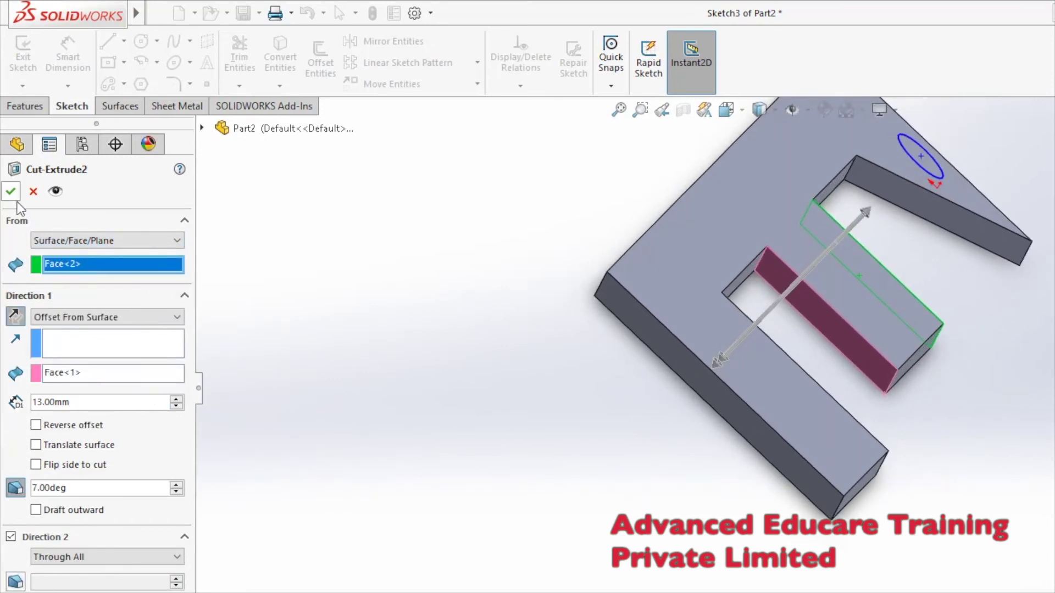
# - Switch the tapered cut's Direction 1 end condition to Up To Surface, keeping the middle prong's underside as its end face
pyautogui.click(100, 377)
pyautogui.moveTo(291, 390); pyautogui.dragTo(234, 470, button='middle')
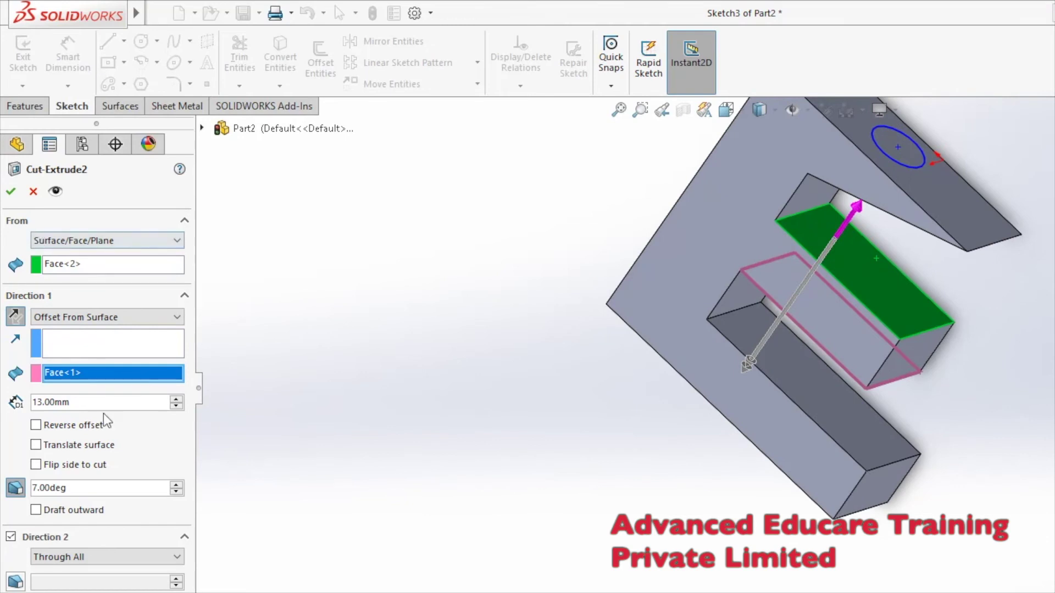
pyautogui.rightClick(115, 378)
pyautogui.press('Escape')
pyautogui.click(113, 317)
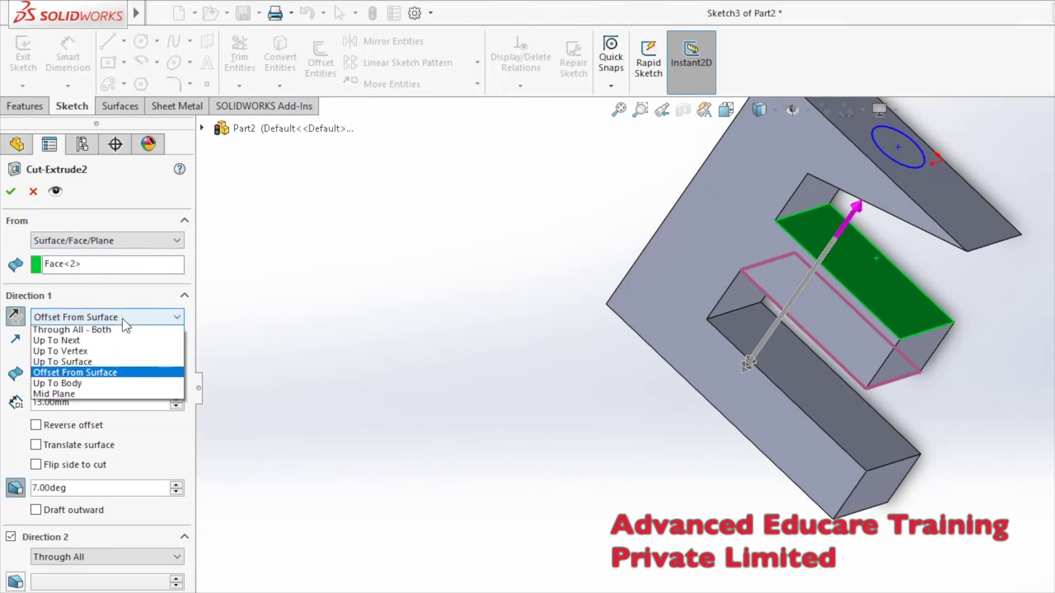
pyautogui.click(62, 385)
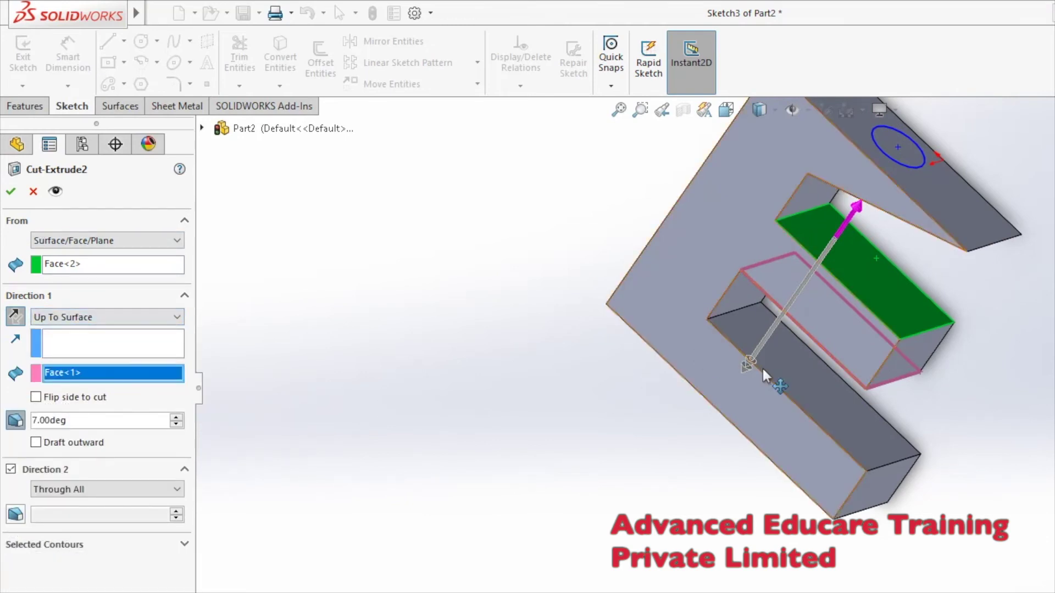
# - Make the lower prong's inner face the Up To Surface end face of the tapered cut, accept it and inspect the holes
pyautogui.click(800, 384)
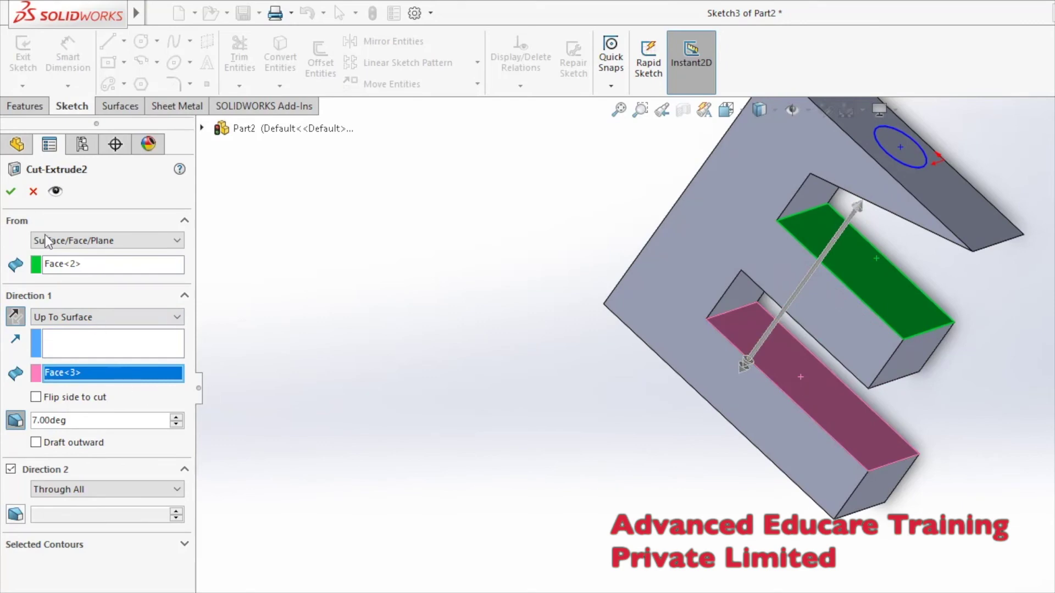
pyautogui.click(11, 191)
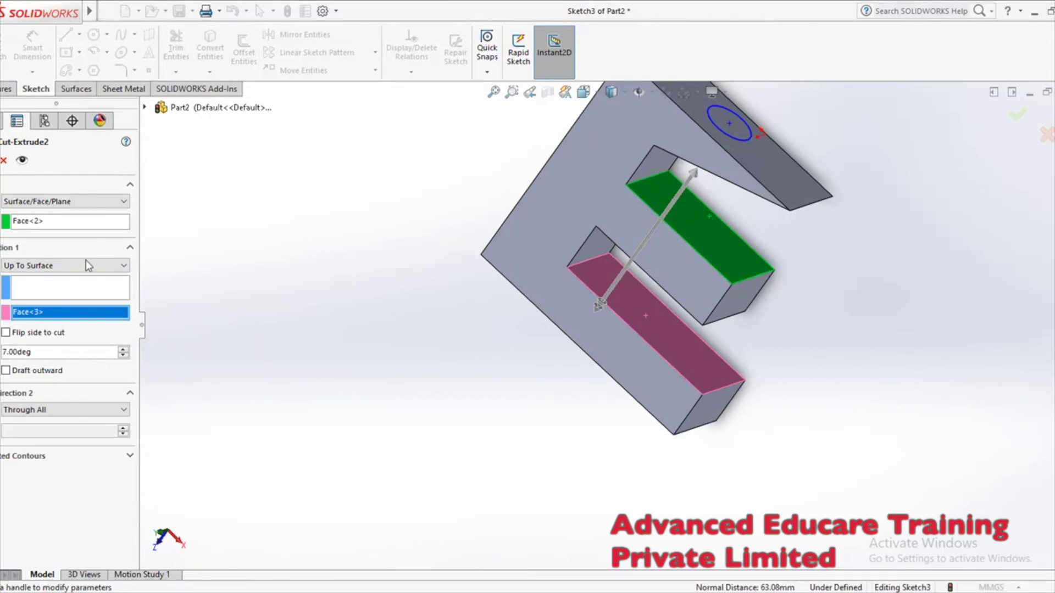
pyautogui.click(66, 228)
pyautogui.click(1, 269)
pyautogui.moveTo(211, 283); pyautogui.dragTo(233, 295, button='middle')
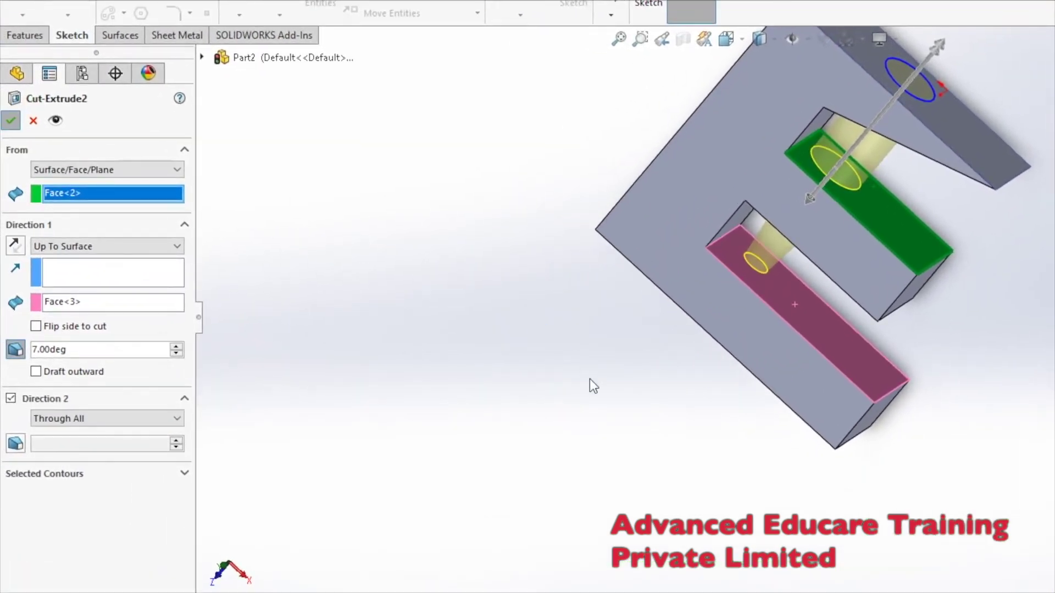
pyautogui.press('Return')
pyautogui.moveTo(589, 378); pyautogui.dragTo(676, 384, button='middle')
# - Delete the tapered circular cut feature from the E-shaped block
pyautogui.rightClick(58, 297)
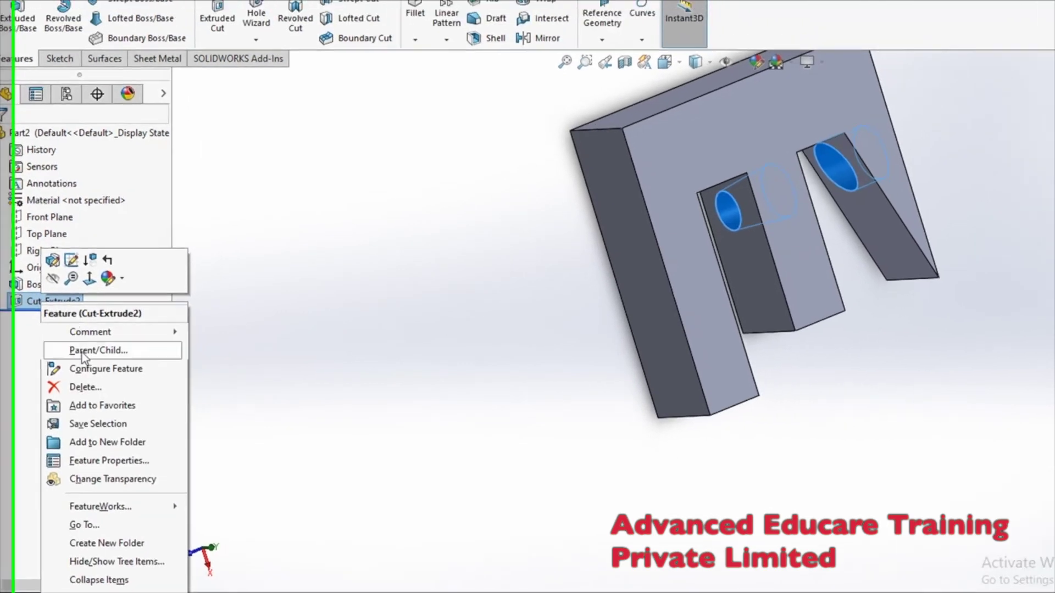
pyautogui.click(114, 405)
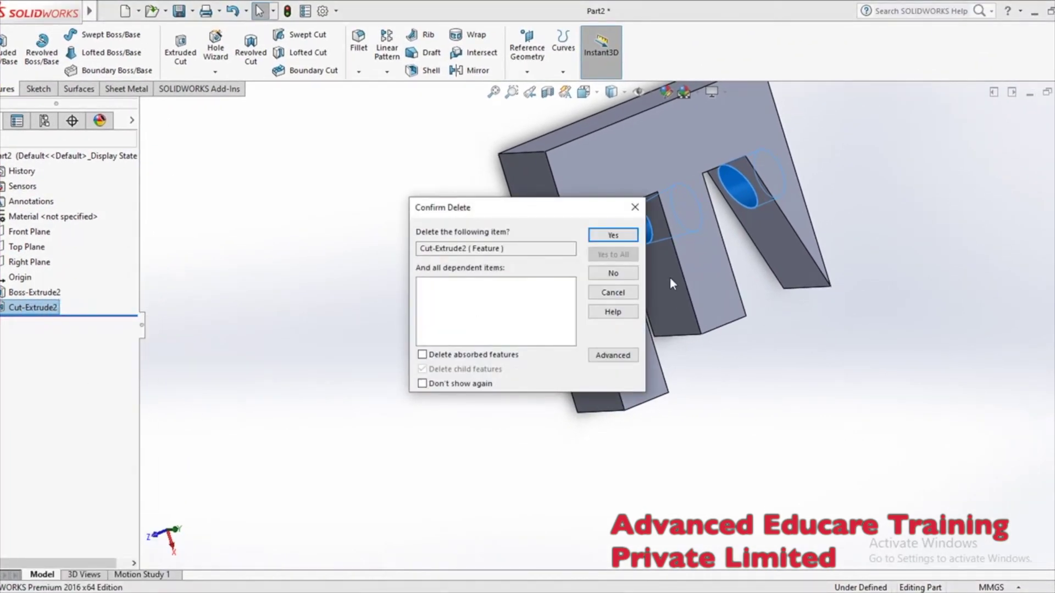
pyautogui.click(613, 235)
pyautogui.scroll(3, 665, 349)
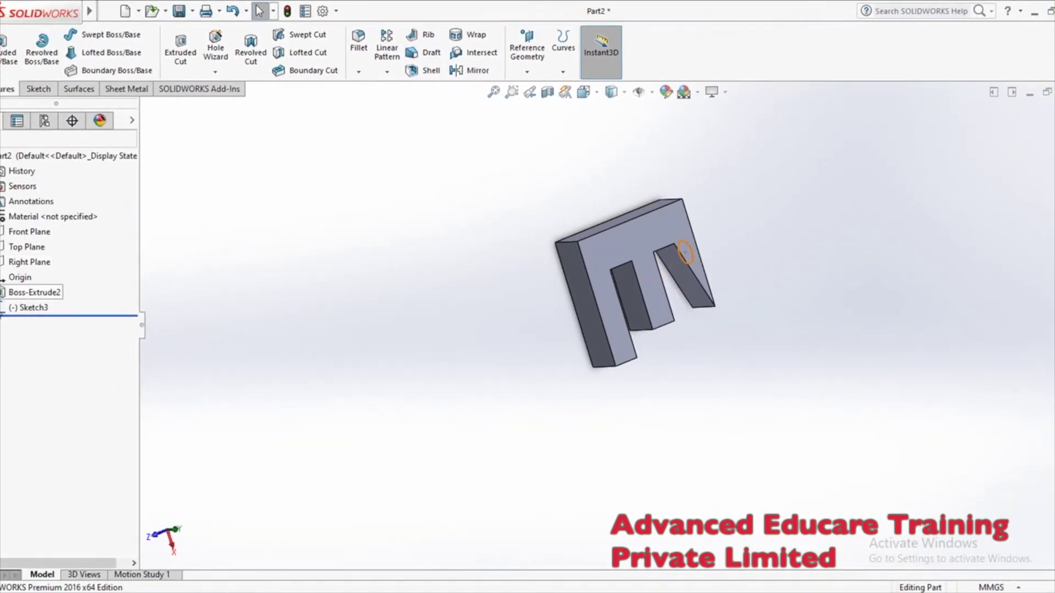
# - Delete the E-shaped extrusion together with its dependent circle sketch, and remove the leftover E profile sketch
pyautogui.rightClick(34, 292)
pyautogui.click(77, 367)
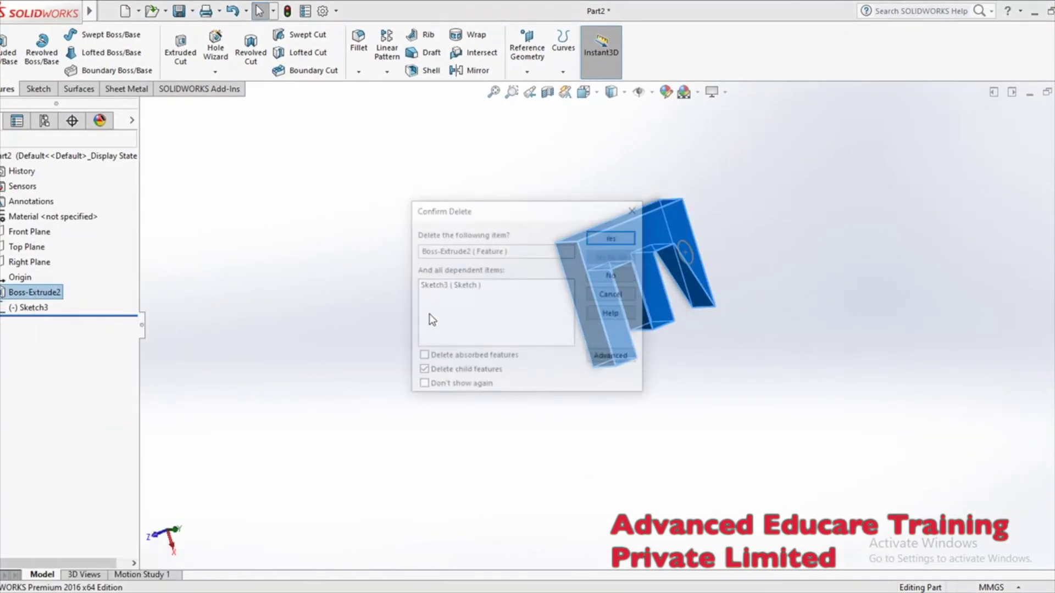
pyautogui.click(613, 242)
pyautogui.rightClick(32, 295)
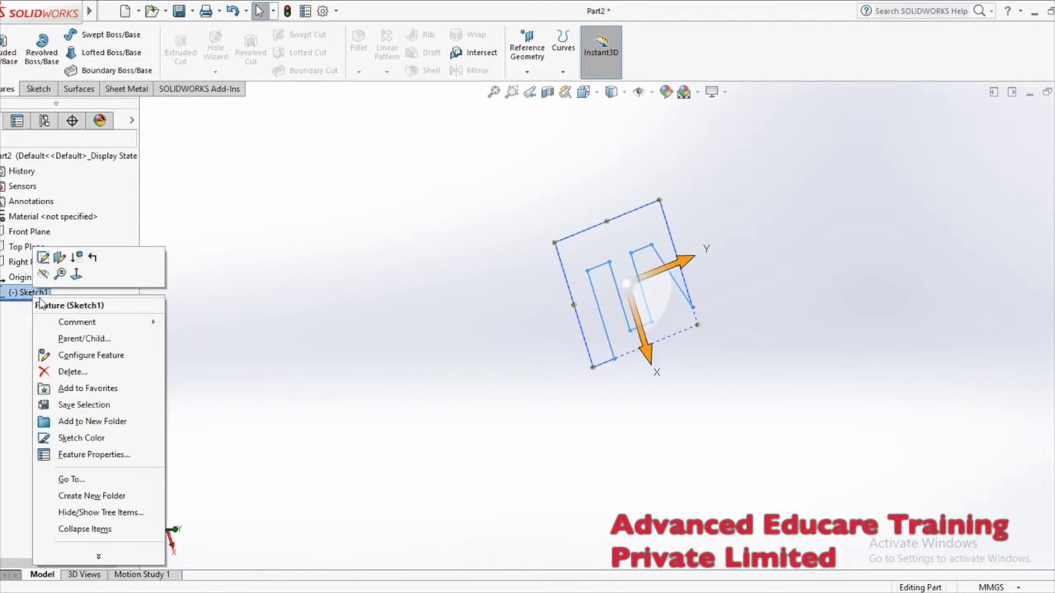
pyautogui.click(72, 370)
pyautogui.click(612, 237)
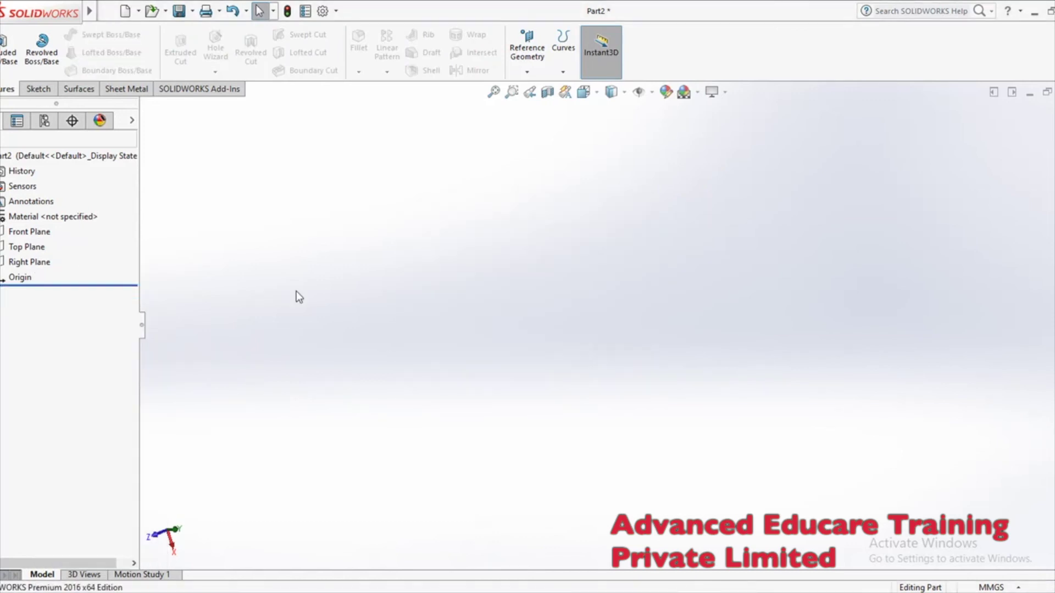
# - On the Front Plane, sketch a closed four-sided profile about 42 mm wide, with its right side running vertically through the origin
pyautogui.click(45, 244)
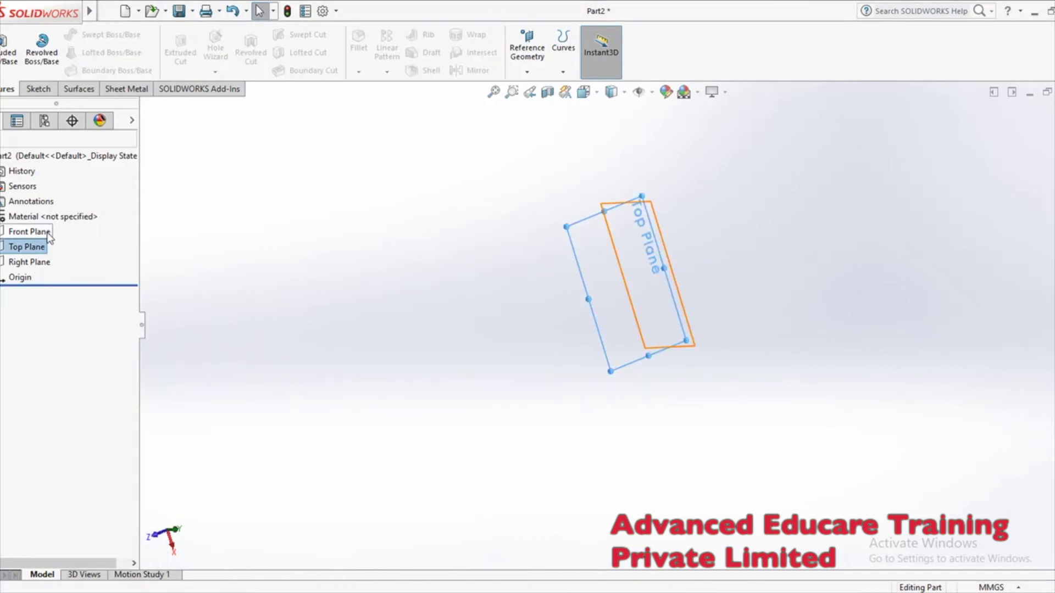
pyautogui.click(47, 233)
pyautogui.click(58, 215)
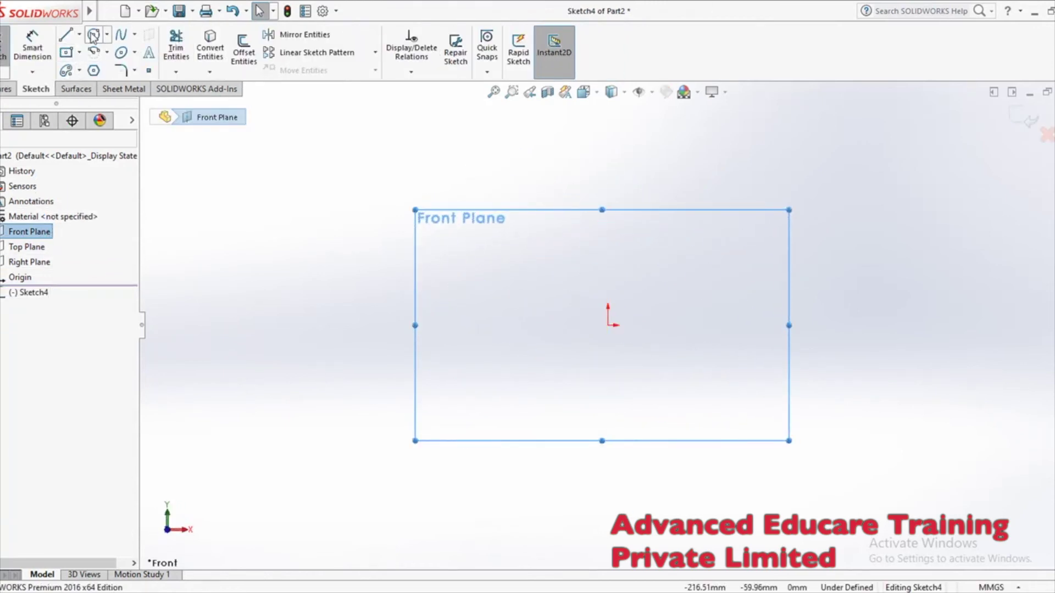
pyautogui.click(65, 37)
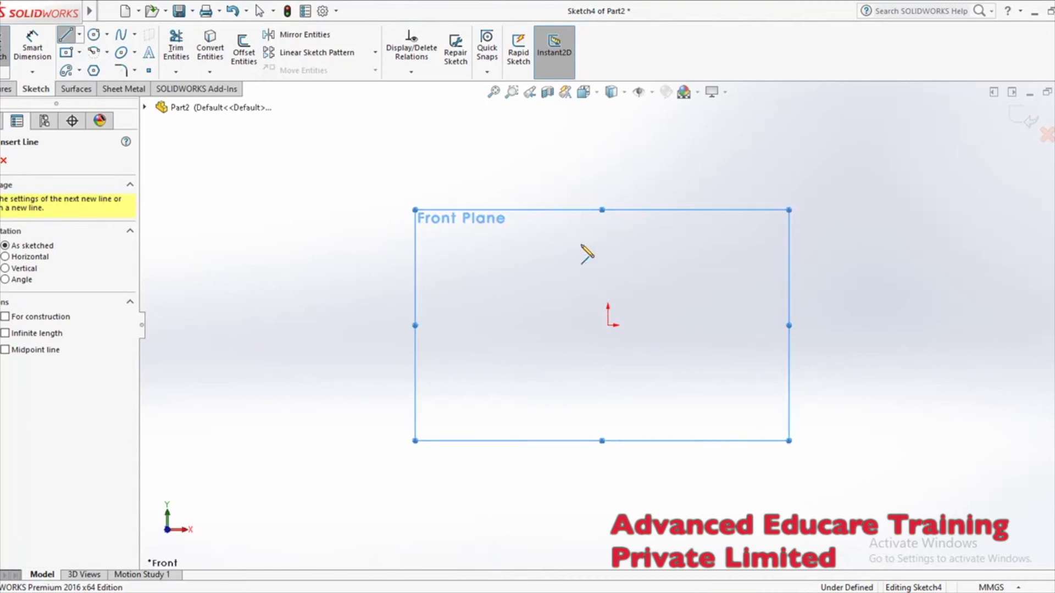
pyautogui.click(519, 243)
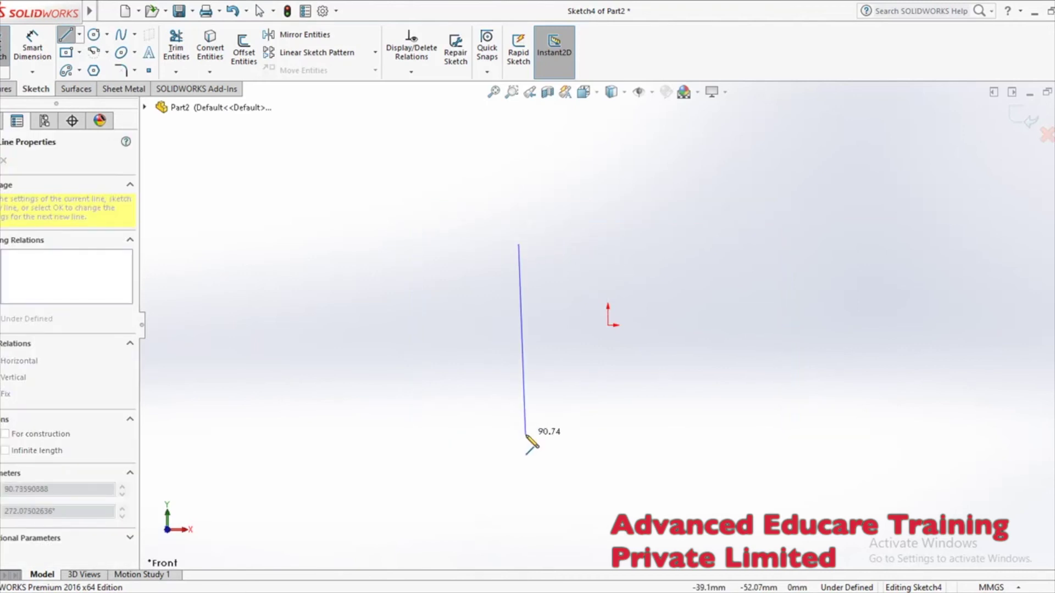
pyautogui.click(519, 437)
pyautogui.click(609, 437)
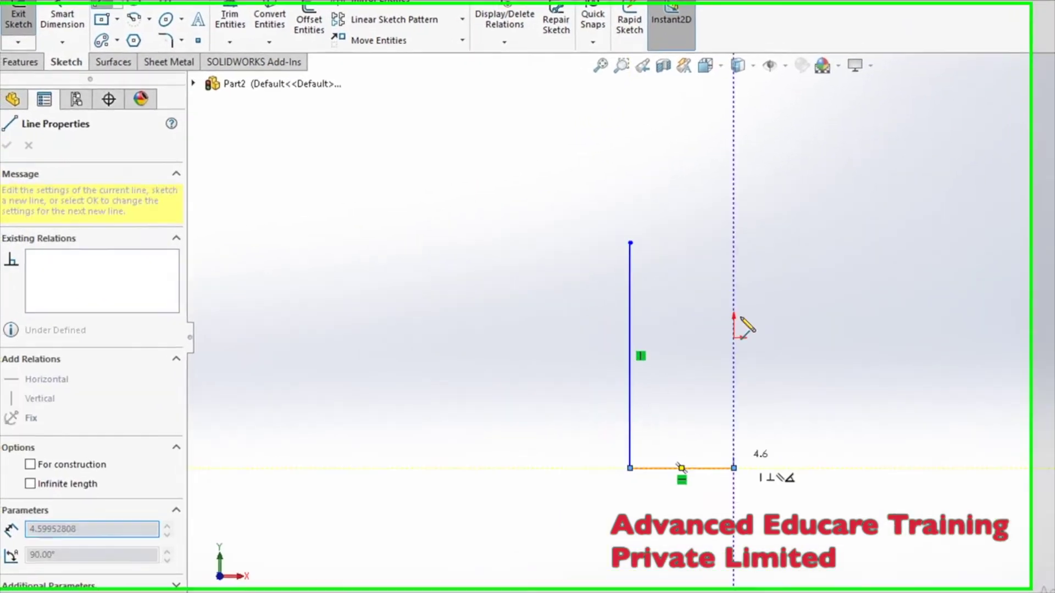
pyautogui.click(755, 237)
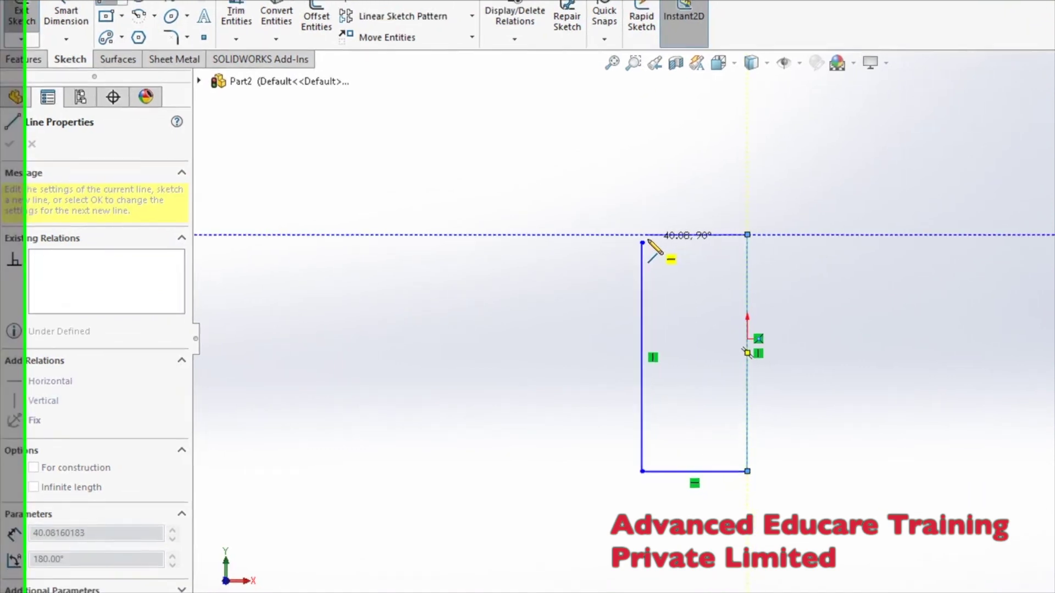
pyautogui.click(643, 242)
pyautogui.rightClick(649, 247)
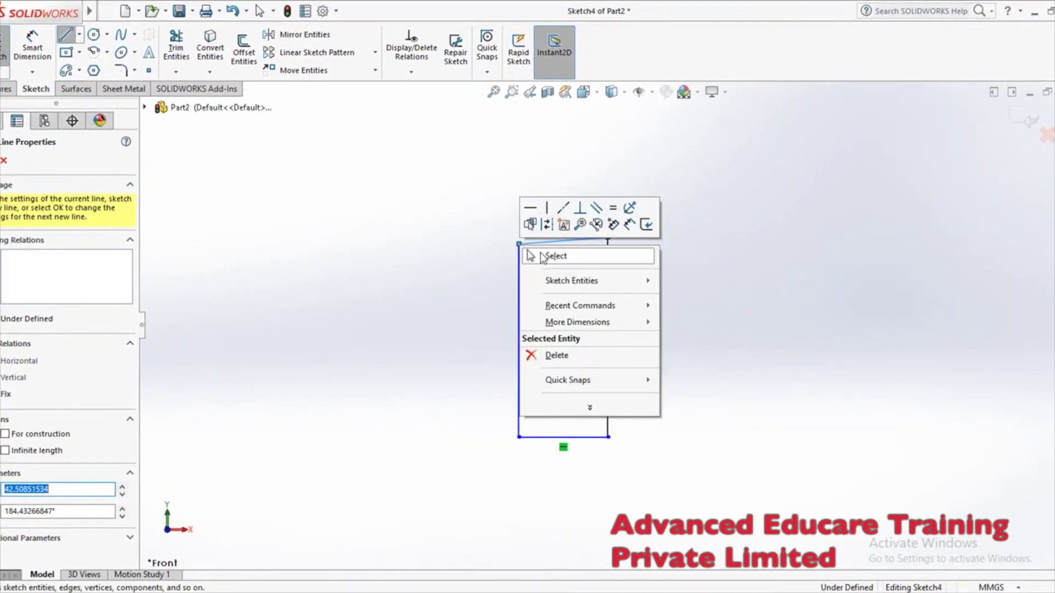
pyautogui.click(541, 252)
pyautogui.click(108, 11)
pyautogui.click(108, 11)
# - Draw a vertical centerline along the profile's right side through the origin, extending past both ends
pyautogui.click(80, 34)
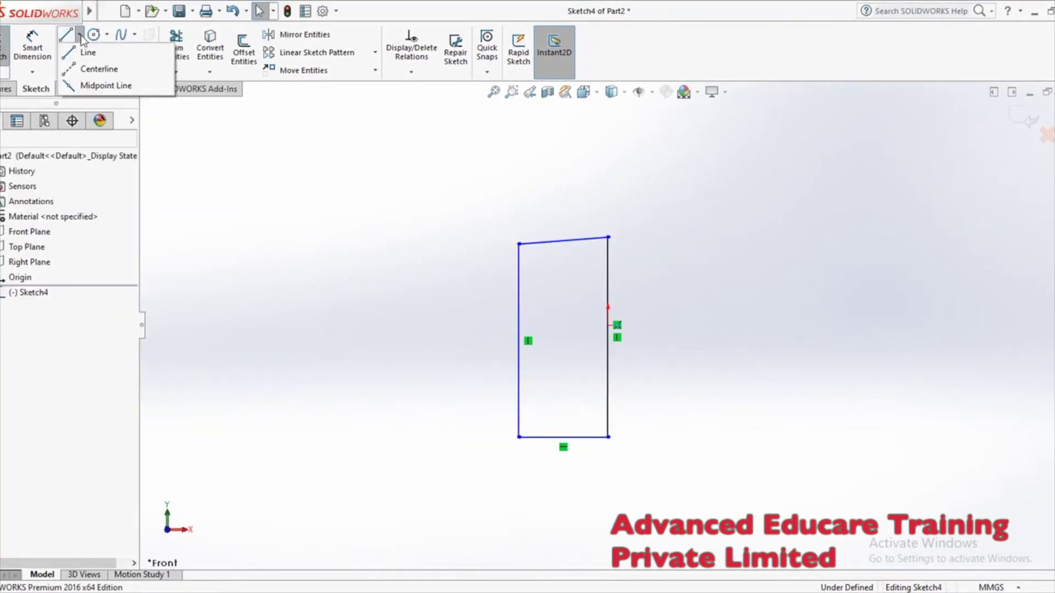
pyautogui.click(101, 72)
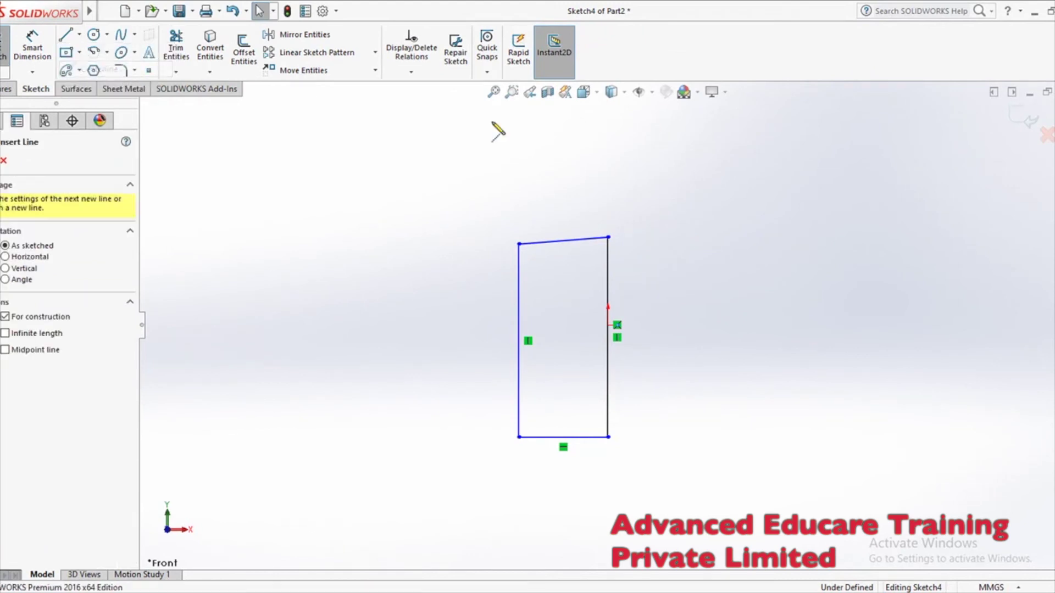
pyautogui.click(608, 138)
pyautogui.click(608, 548)
pyautogui.rightClick(607, 397)
pyautogui.click(640, 412)
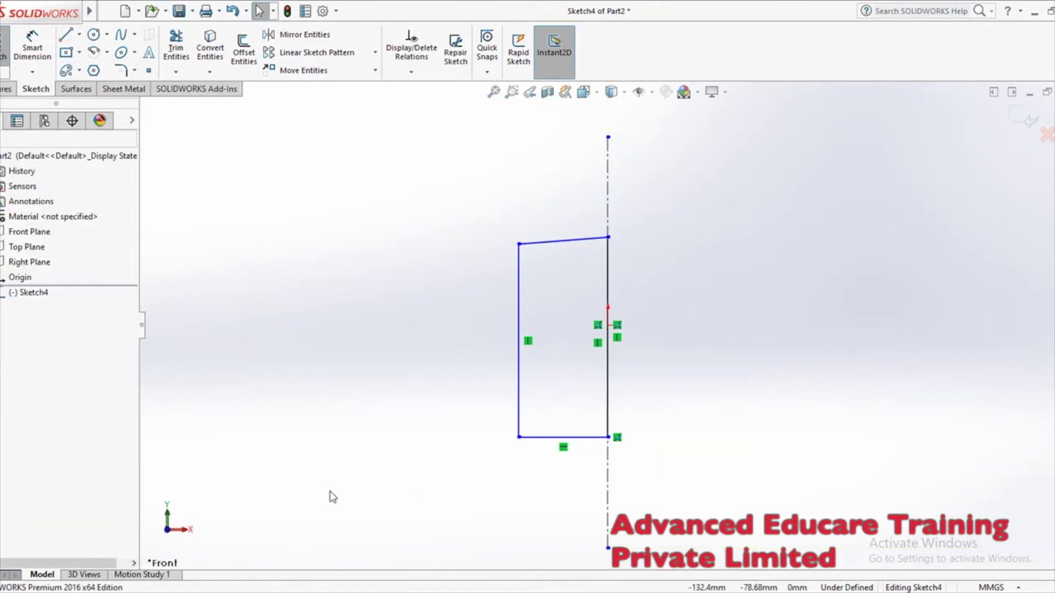
# - Revolve the profile 360° about the centerline with the Blind type into a solid cylinder
pyautogui.click(4, 89)
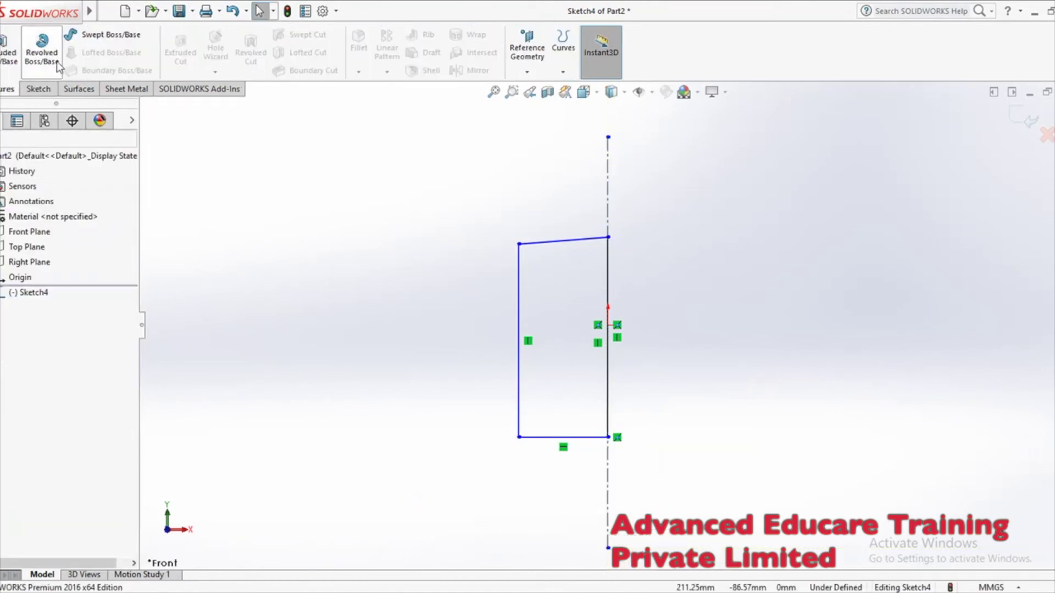
pyautogui.click(57, 61)
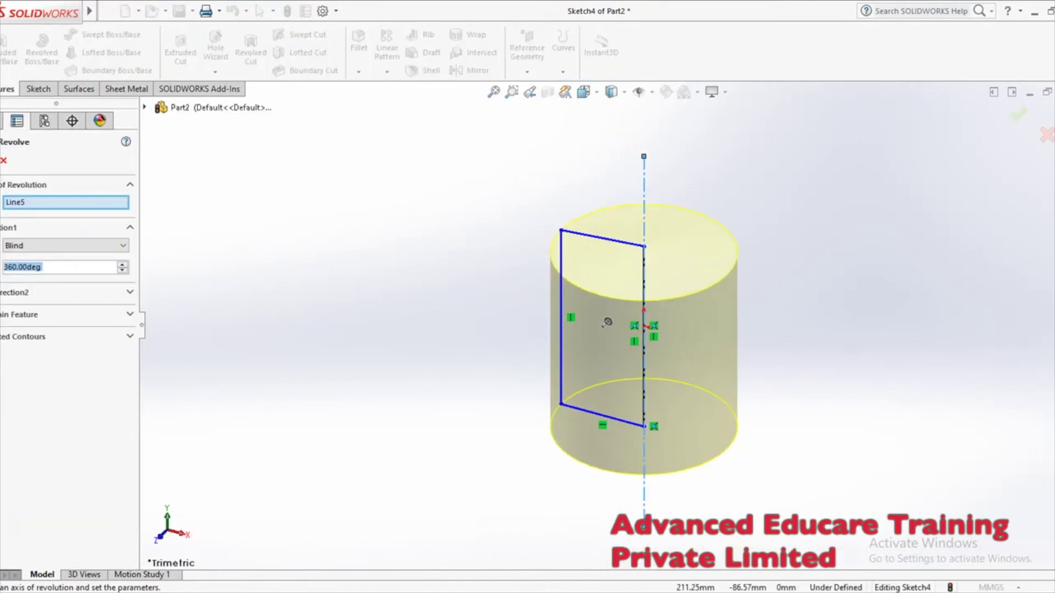
pyautogui.press('Return')
pyautogui.click(328, 261)
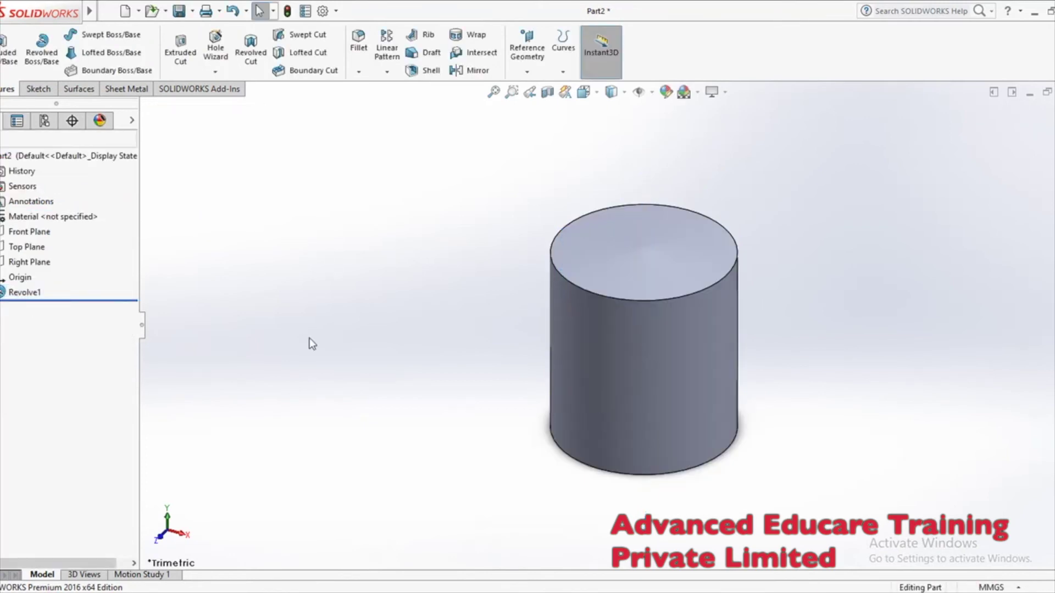
pyautogui.hotkey('alt', 'e')
pyautogui.click(489, 355)
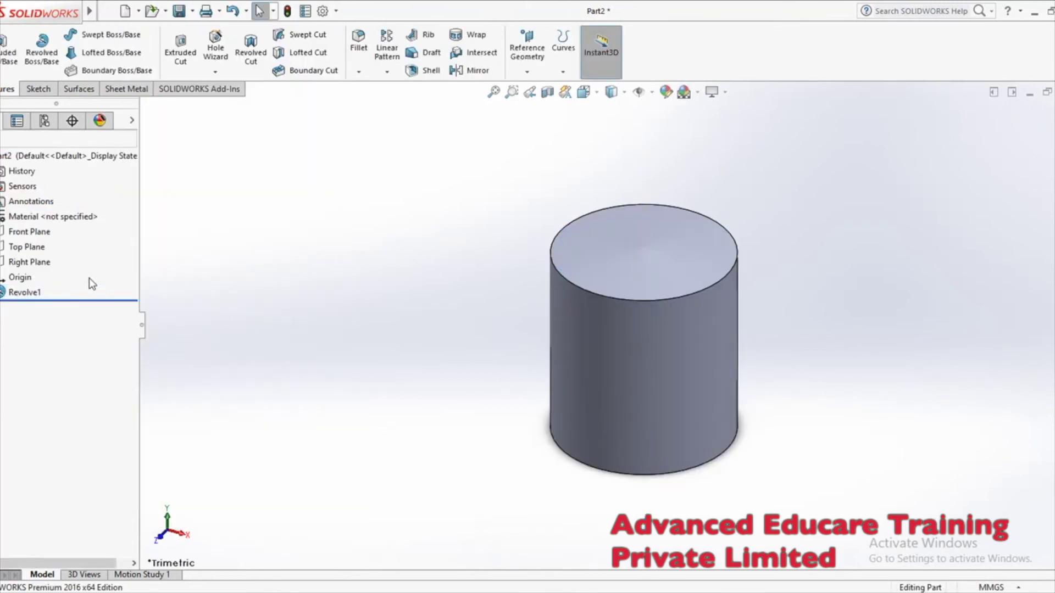
# - On the Front Plane, sketch a circle of about 8.5 mm radius centred on the cylinder's left silhouette edge
pyautogui.click(32, 234)
pyautogui.moveTo(354, 264); pyautogui.dragTo(396, 247, button='middle')
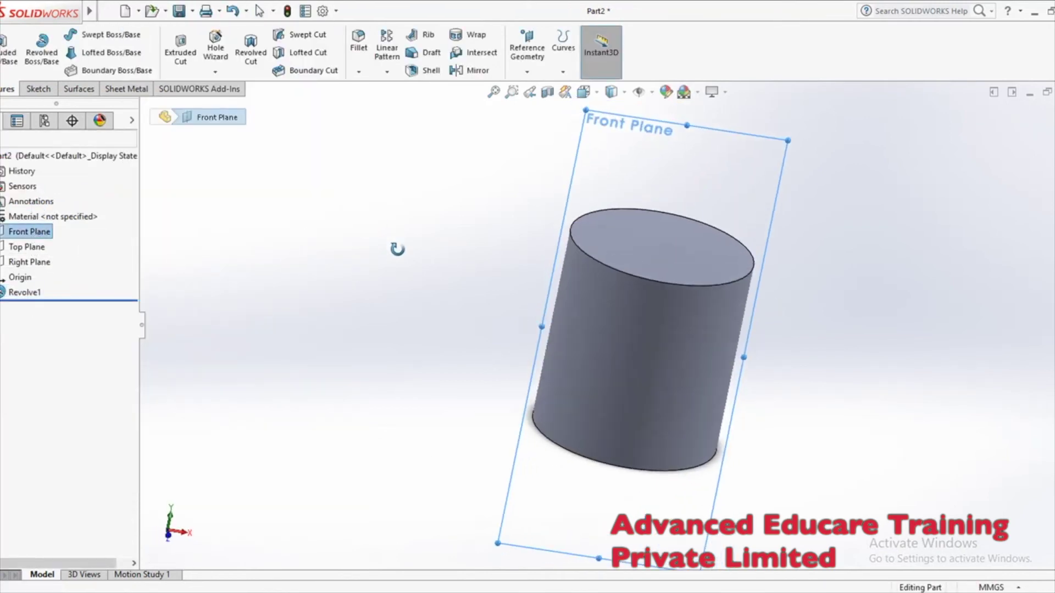
pyautogui.click(37, 88)
pyautogui.click(4, 49)
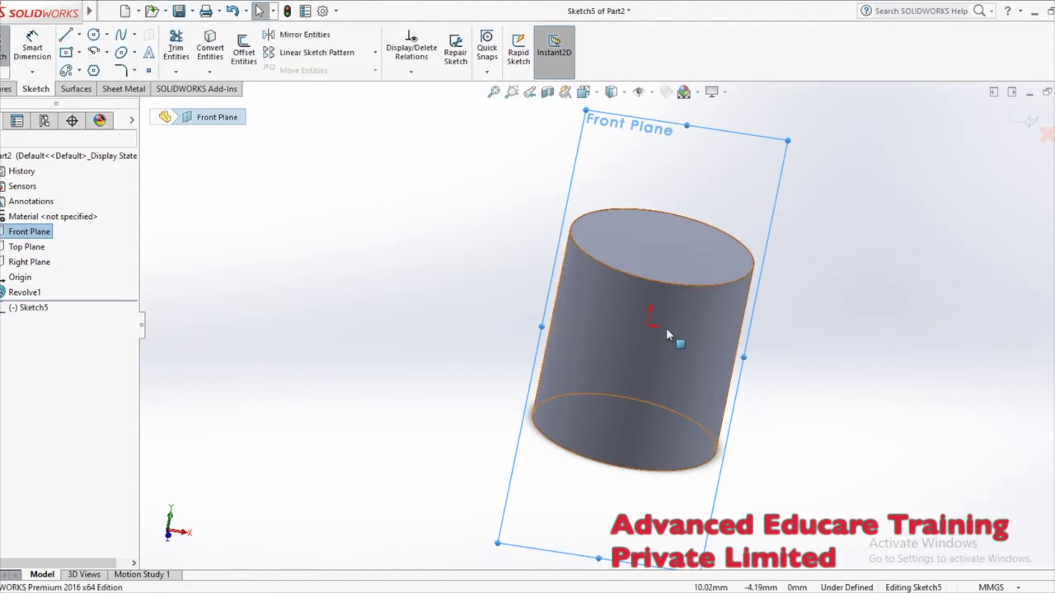
pyautogui.press('space')
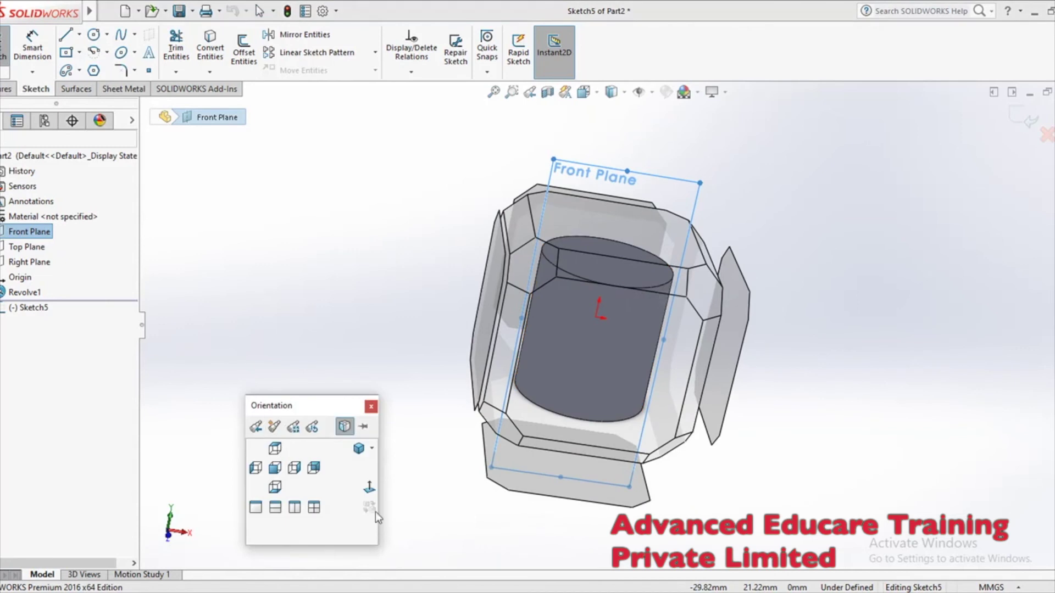
pyautogui.click(369, 488)
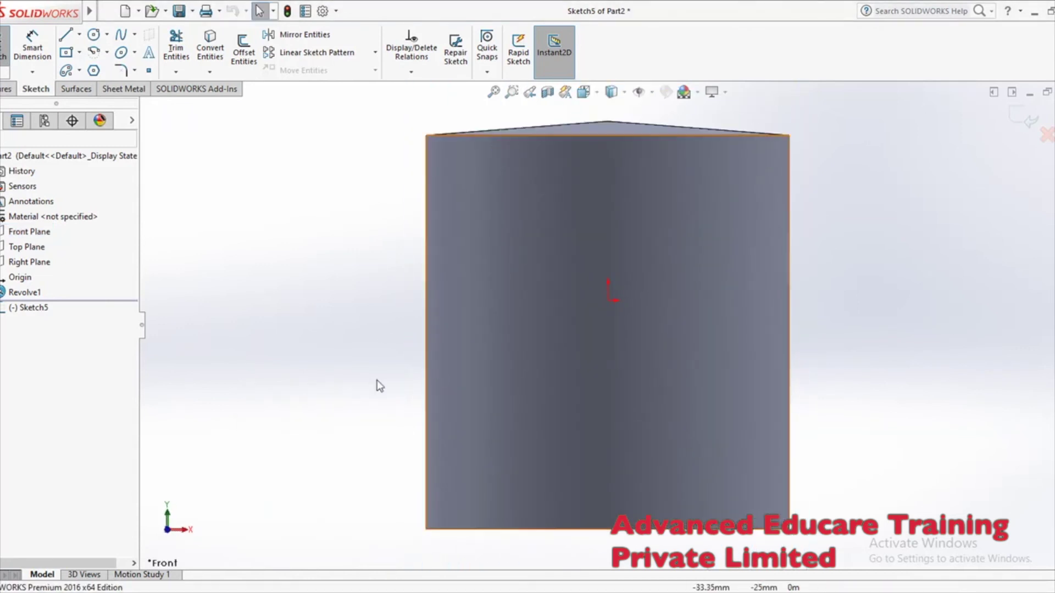
pyautogui.click(95, 35)
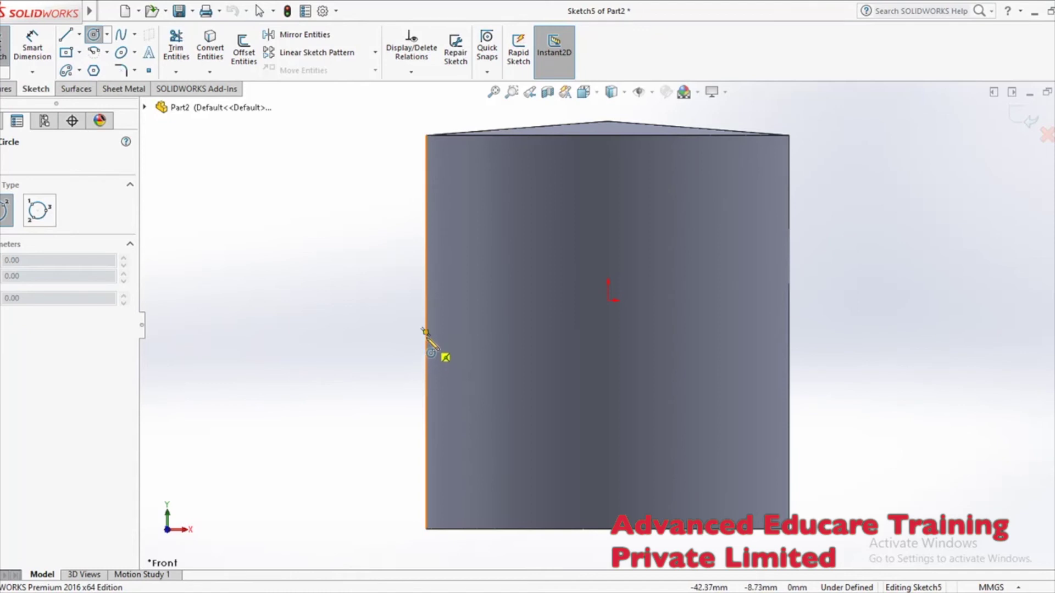
pyautogui.click(425, 331)
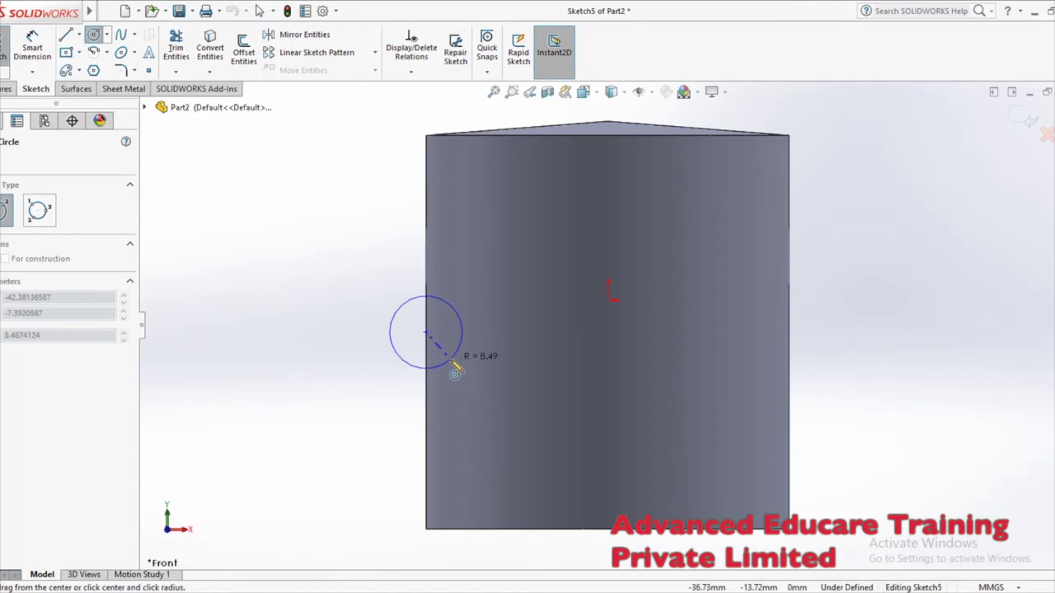
pyautogui.click(451, 361)
# - Add a vertical centerline about 142 mm long through the origin, extending above and below the cylinder
pyautogui.click(79, 34)
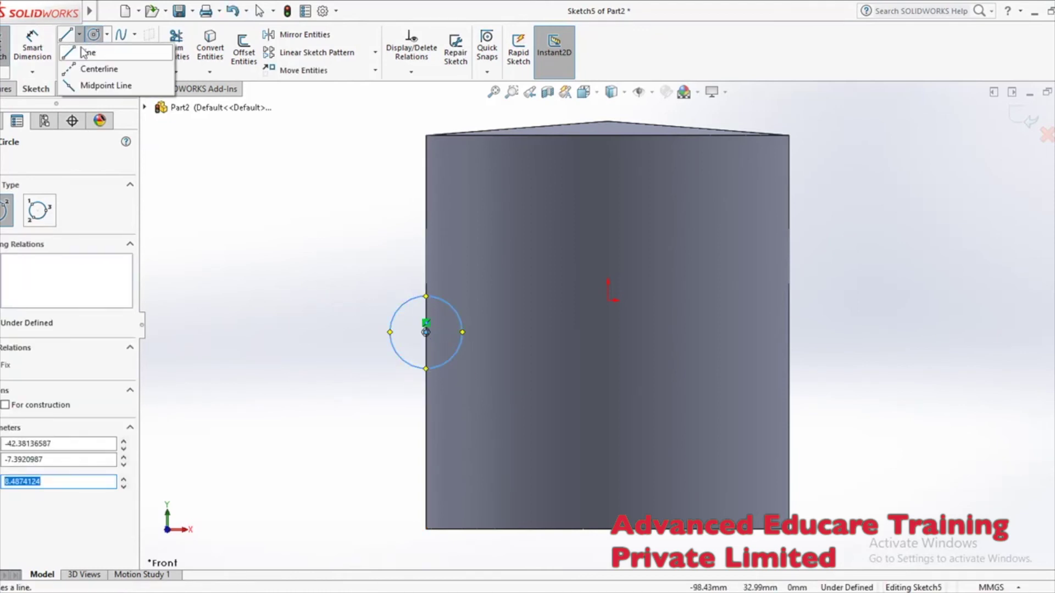
pyautogui.click(86, 69)
pyautogui.scroll(3, 607, 325)
pyautogui.click(608, 134)
pyautogui.click(607, 486)
pyautogui.rightClick(607, 486)
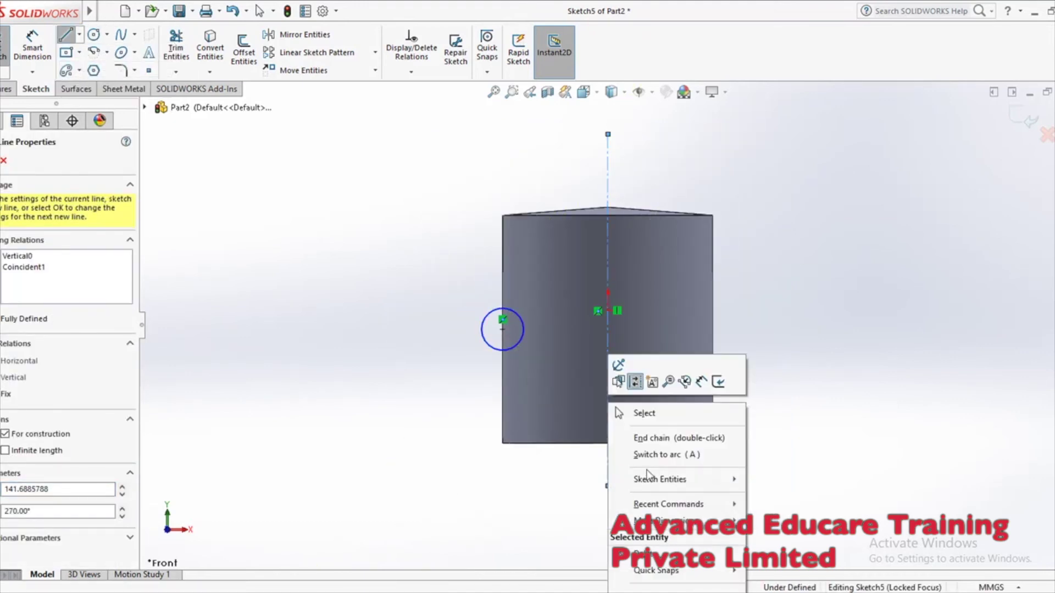
pyautogui.click(644, 413)
# - Cut a round groove around the cylinder by revolving the circle 360° about the centerline, and inspect it
pyautogui.click(6, 89)
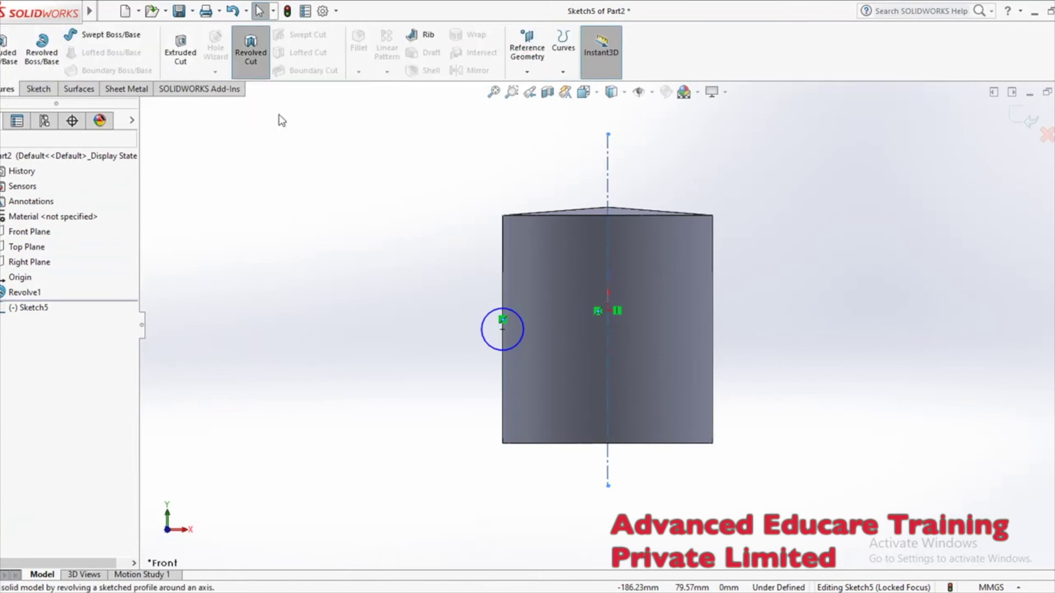
pyautogui.click(250, 52)
pyautogui.moveTo(377, 223); pyautogui.dragTo(306, 309, button='middle')
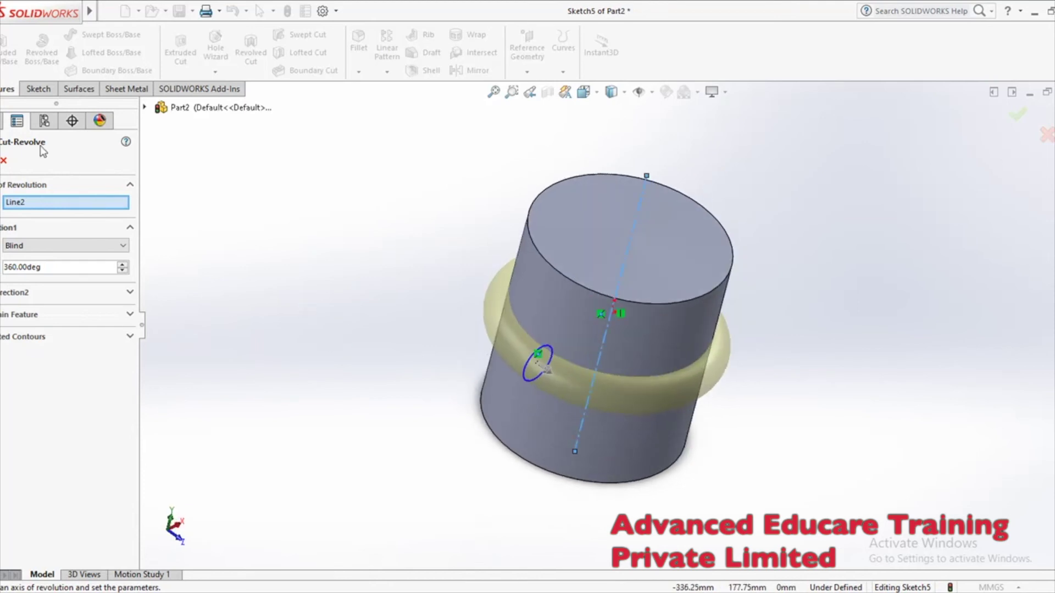
pyautogui.press('Return')
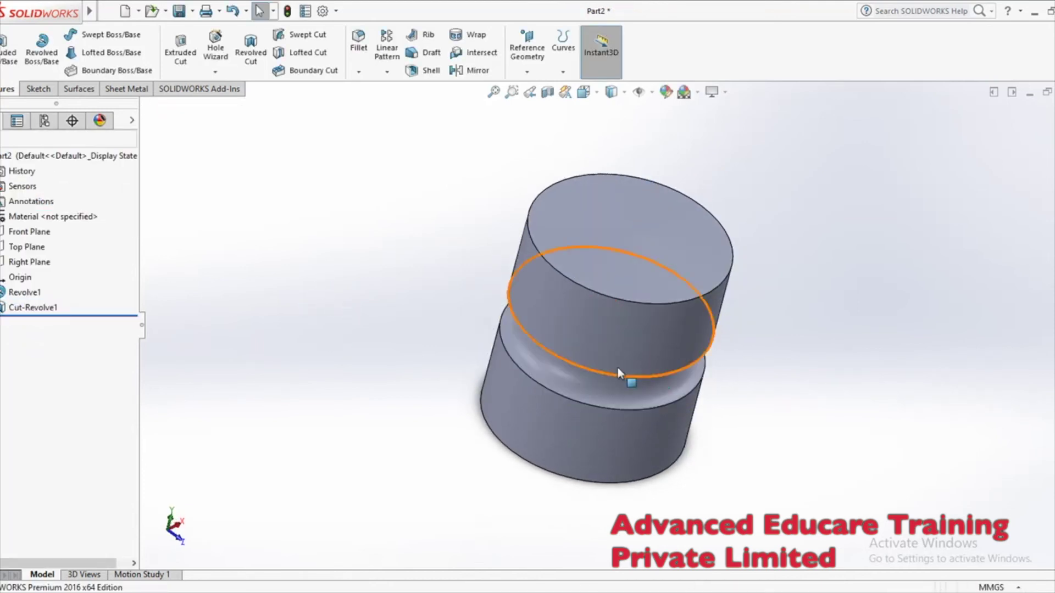
pyautogui.moveTo(616, 315); pyautogui.dragTo(613, 279, button='middle')
pyautogui.scroll(2, 628, 266)
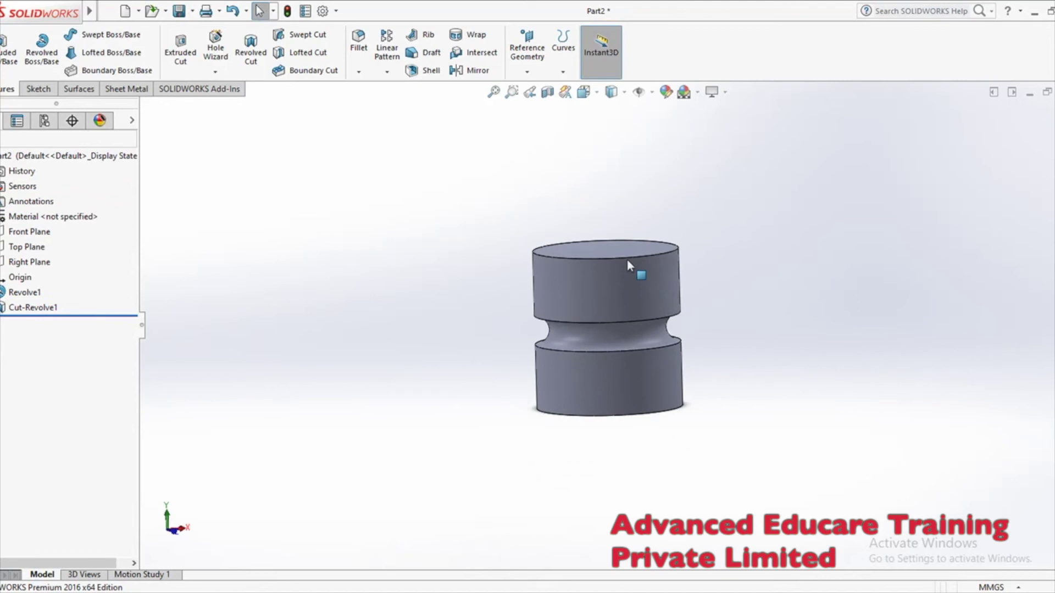
# - Set the revolved cut's angle to 180° so the groove runs only partway around the cylinder, and inspect it
pyautogui.scroll(-6, 635, 328)
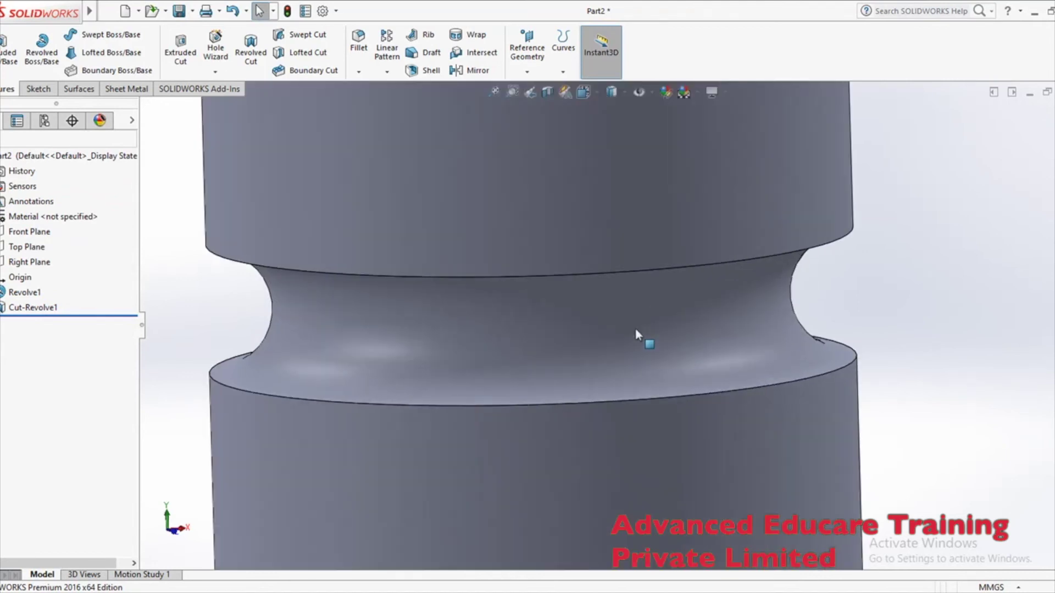
pyautogui.moveTo(635, 328); pyautogui.dragTo(645, 301, button='middle')
pyautogui.scroll(8, 623, 335)
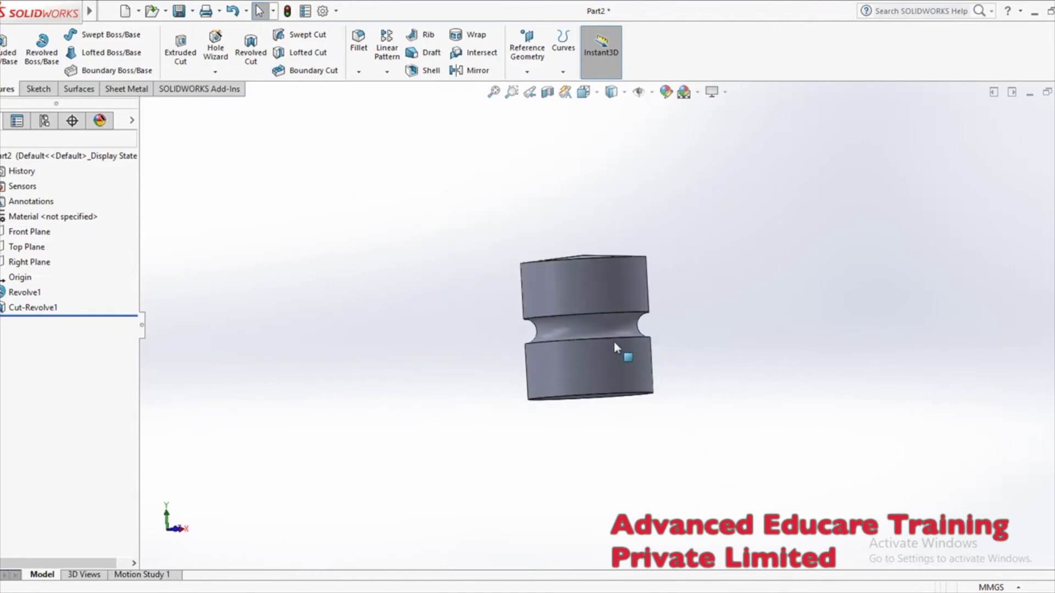
pyautogui.rightClick(24, 308)
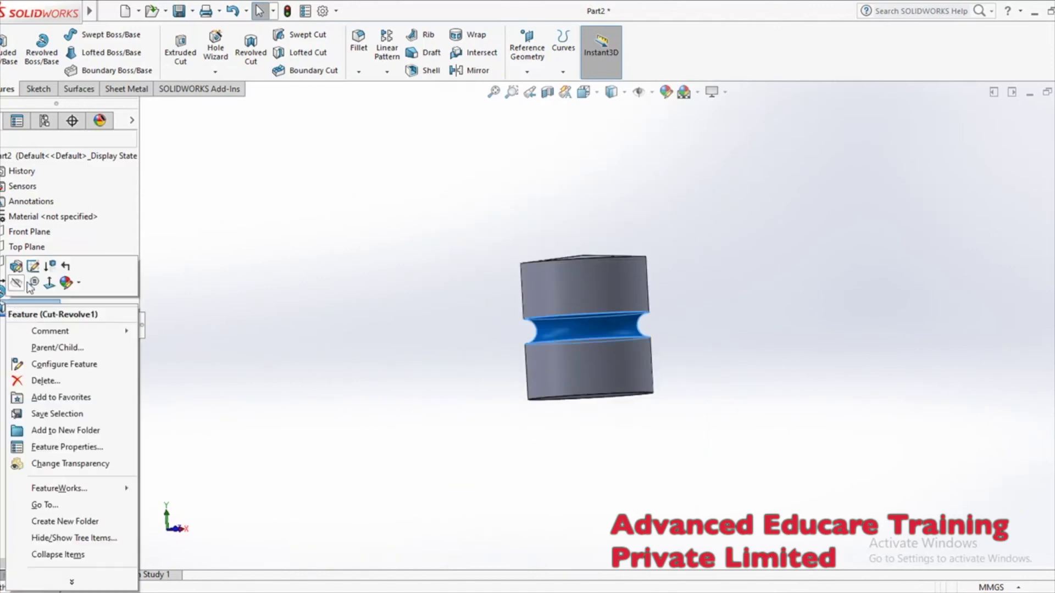
pyautogui.click(16, 267)
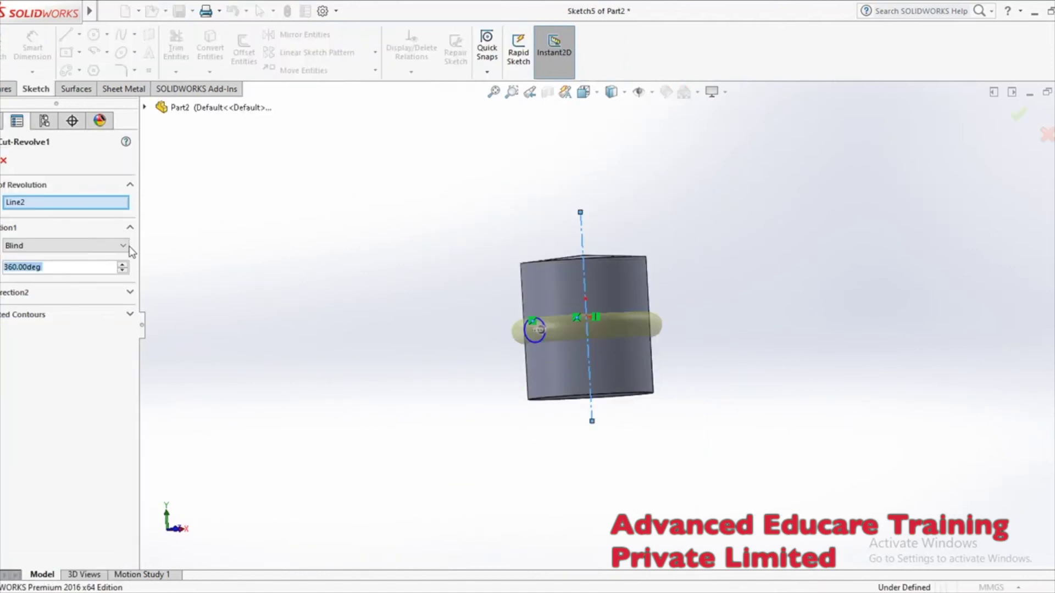
pyautogui.write('180')
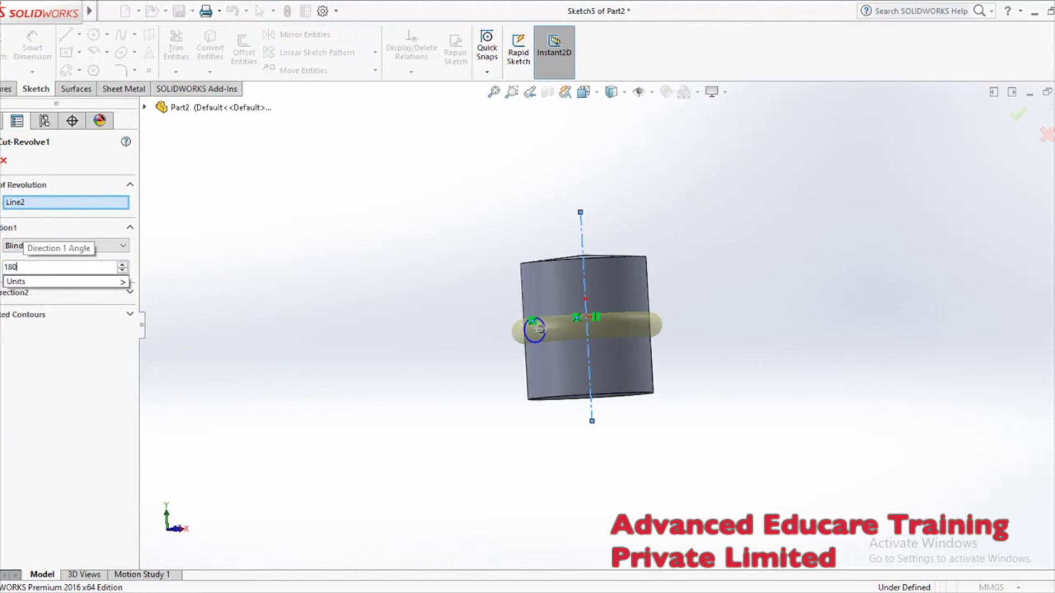
pyautogui.press('Return')
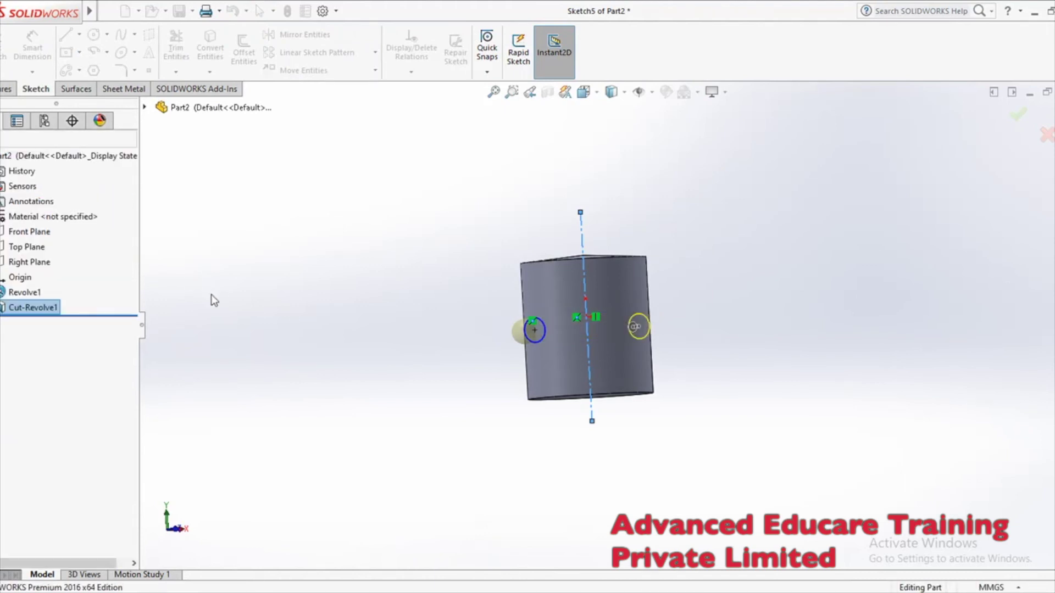
pyautogui.moveTo(432, 340); pyautogui.dragTo(570, 446, button='middle')
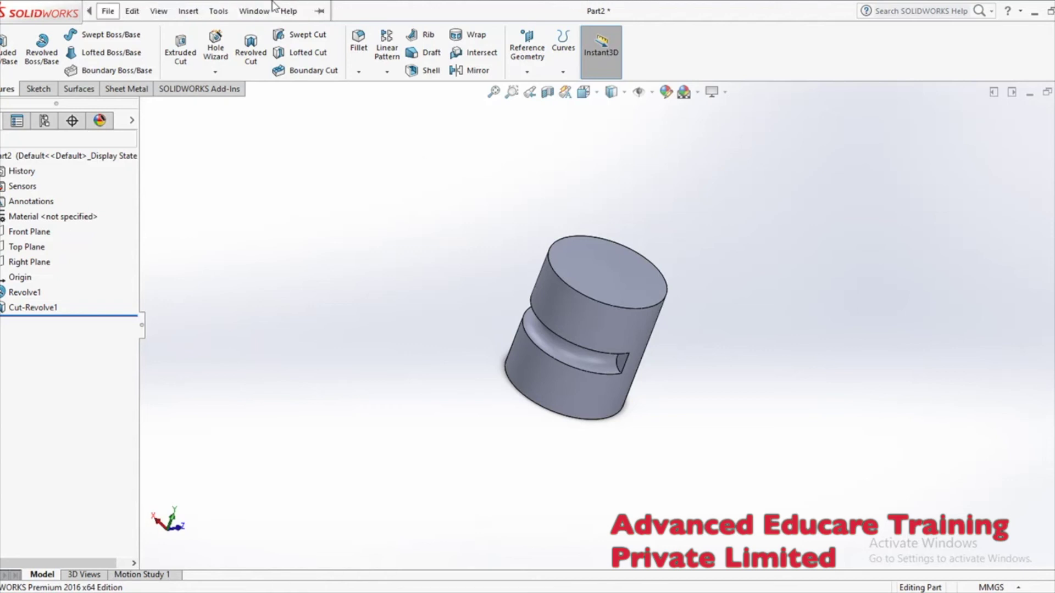
pyautogui.click(108, 11)
pyautogui.click(743, 186)
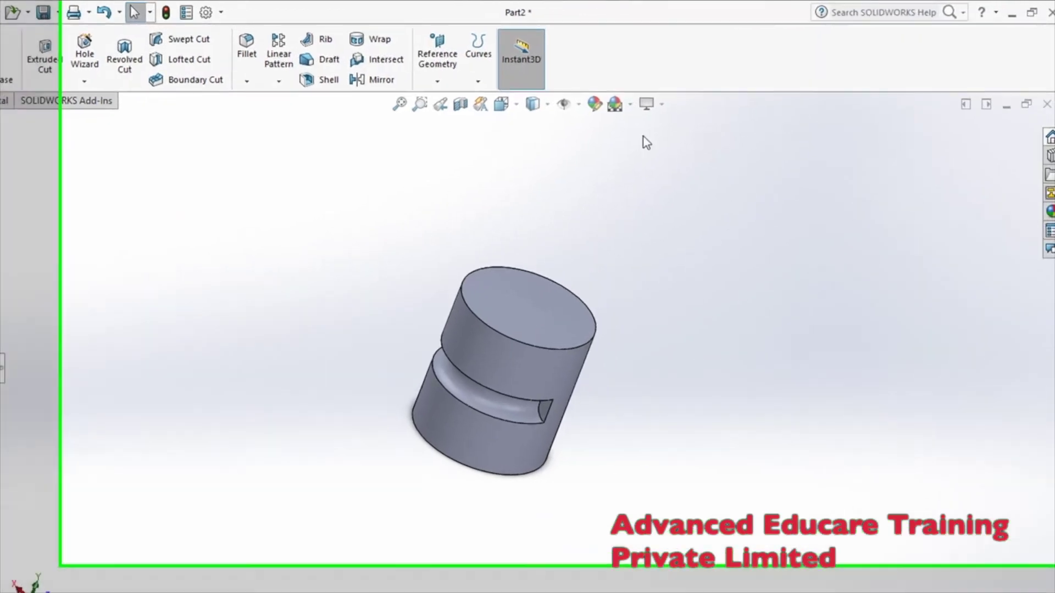
pyautogui.moveTo(589, 214); pyautogui.dragTo(433, 332, button='middle')
pyautogui.moveTo(524, 364); pyautogui.dragTo(555, 226, button='middle')
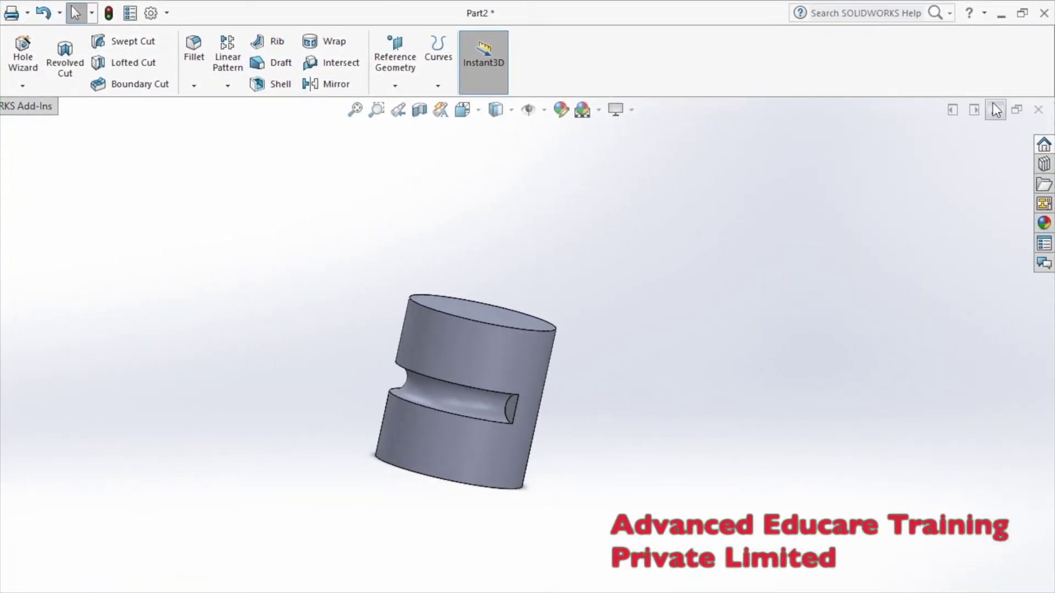
# - Close the grooved cylinder part without saving and create a new part document
pyautogui.click(1038, 110)
pyautogui.click(517, 311)
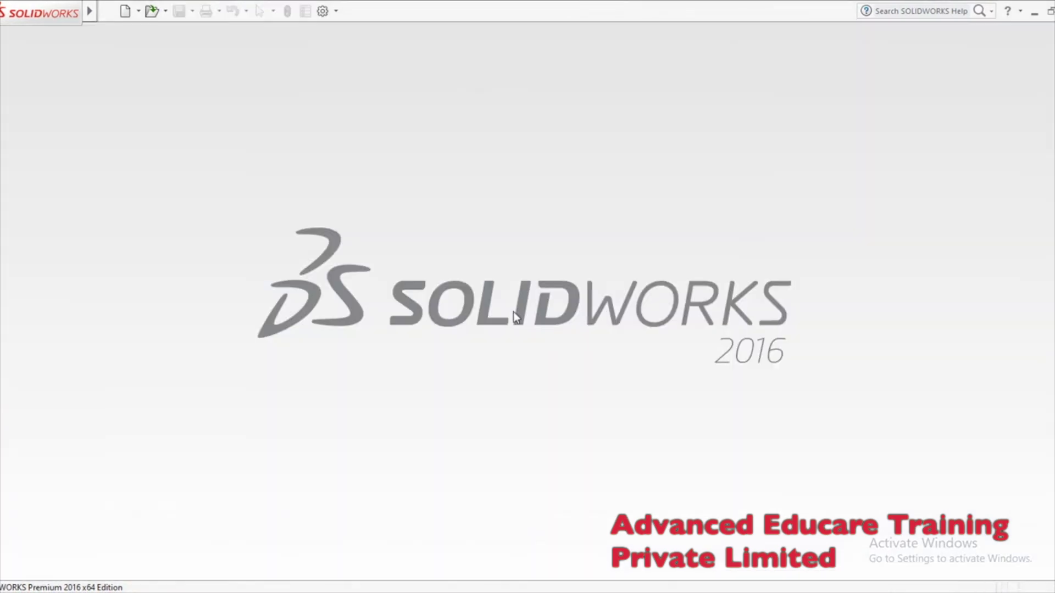
pyautogui.click(124, 11)
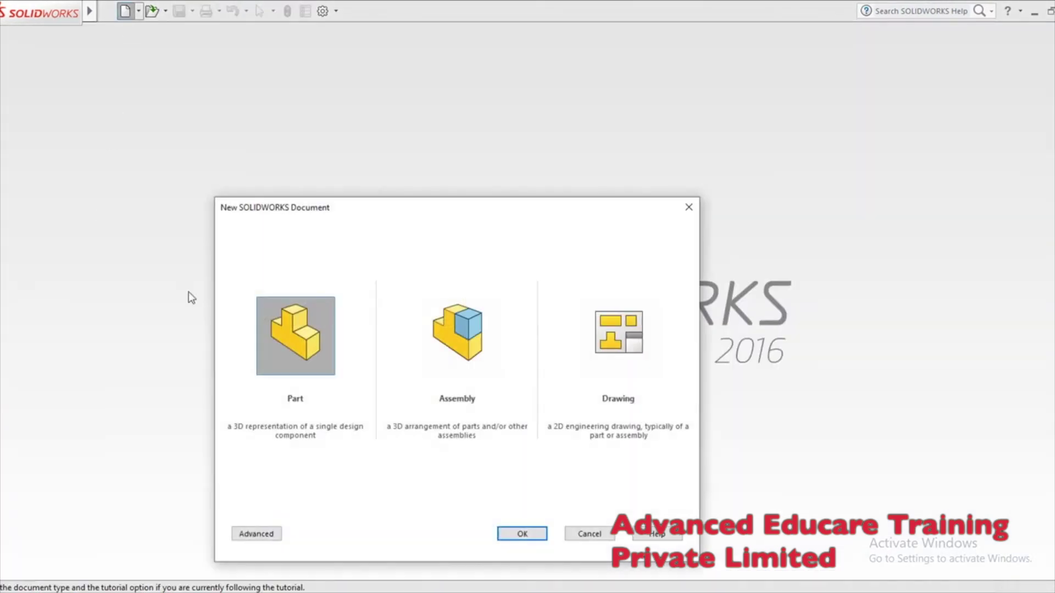
pyautogui.doubleClick(292, 343)
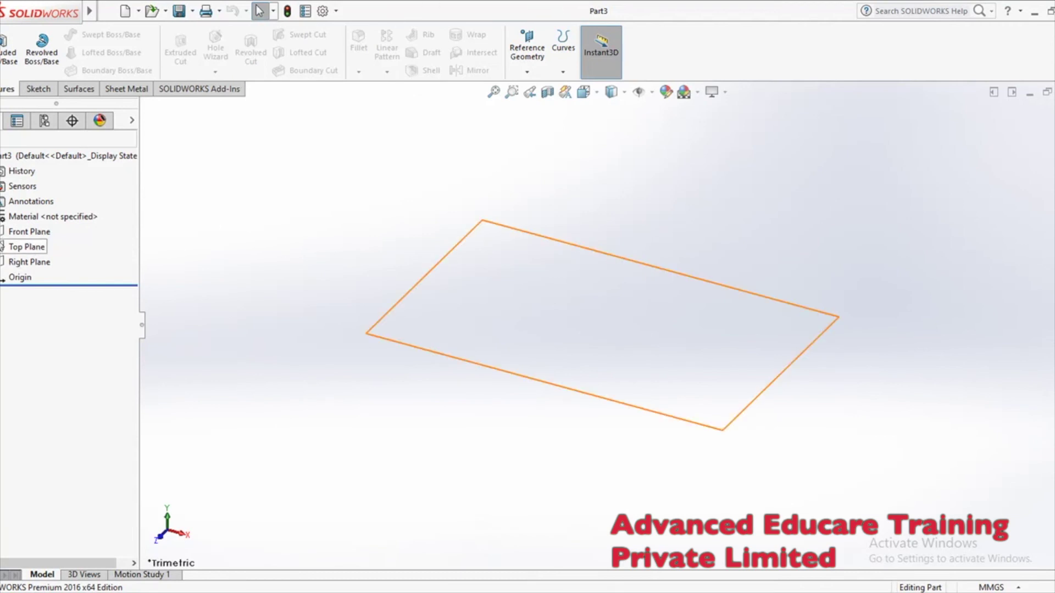
# - On the Top Plane, sketch an open wavy spline through six points, about 297 mm long, and finish the sketch
pyautogui.click(14, 248)
pyautogui.click(34, 222)
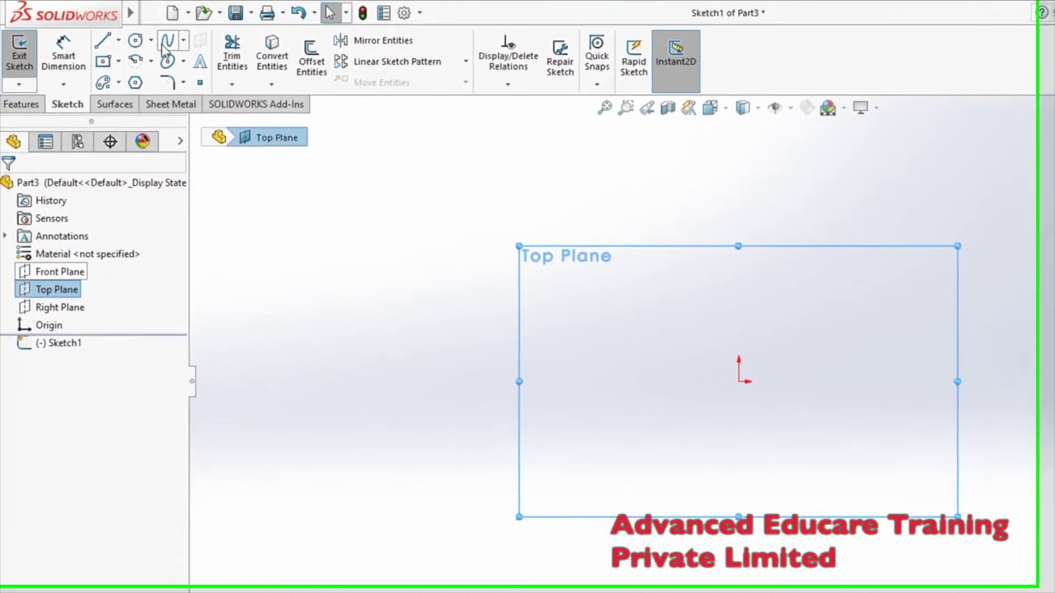
pyautogui.click(123, 34)
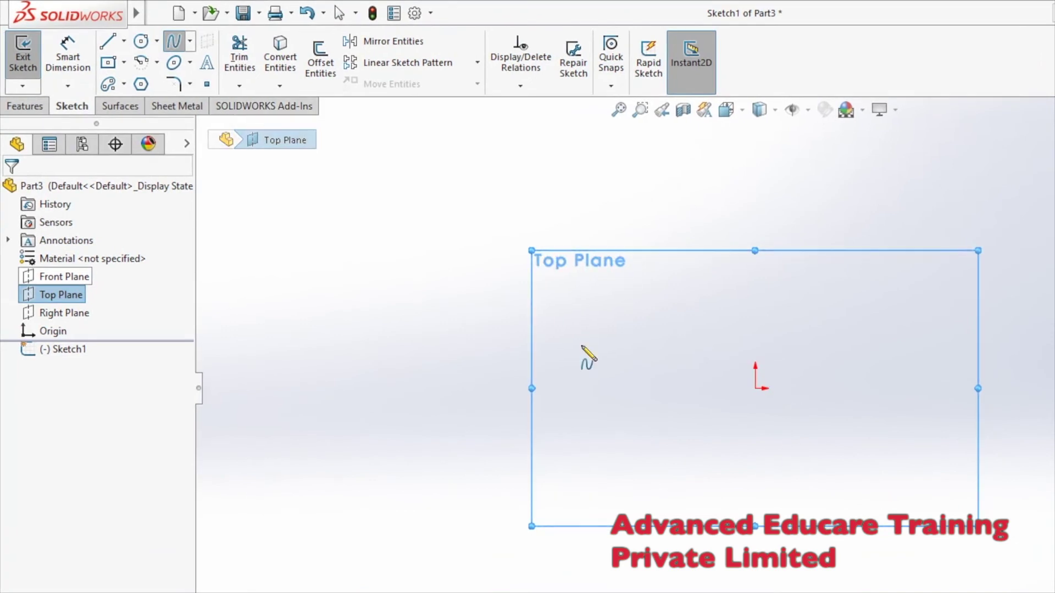
pyautogui.click(594, 379)
pyautogui.click(665, 324)
pyautogui.click(808, 380)
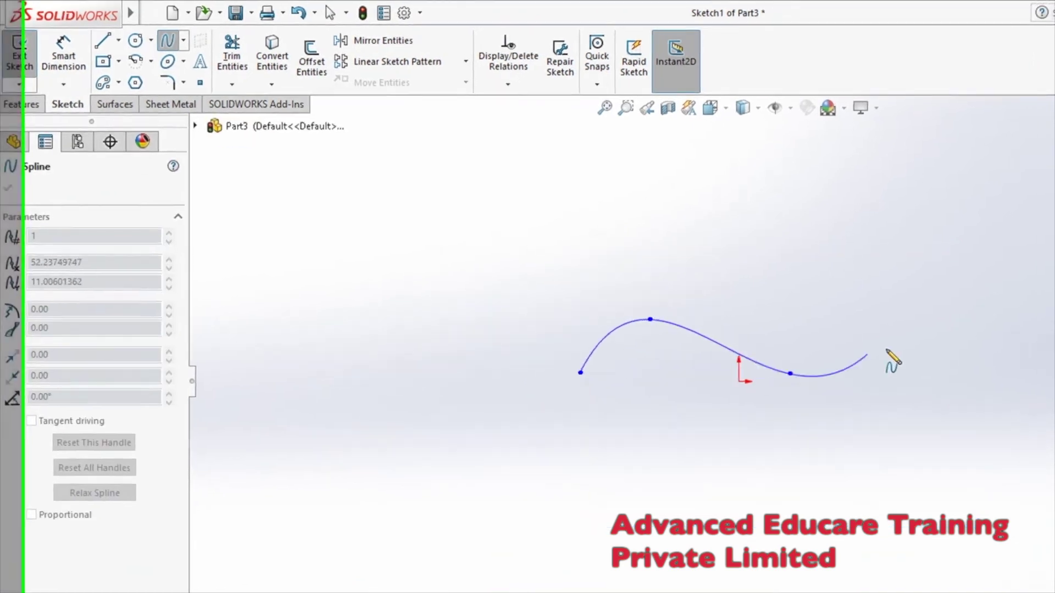
pyautogui.doubleClick(972, 338)
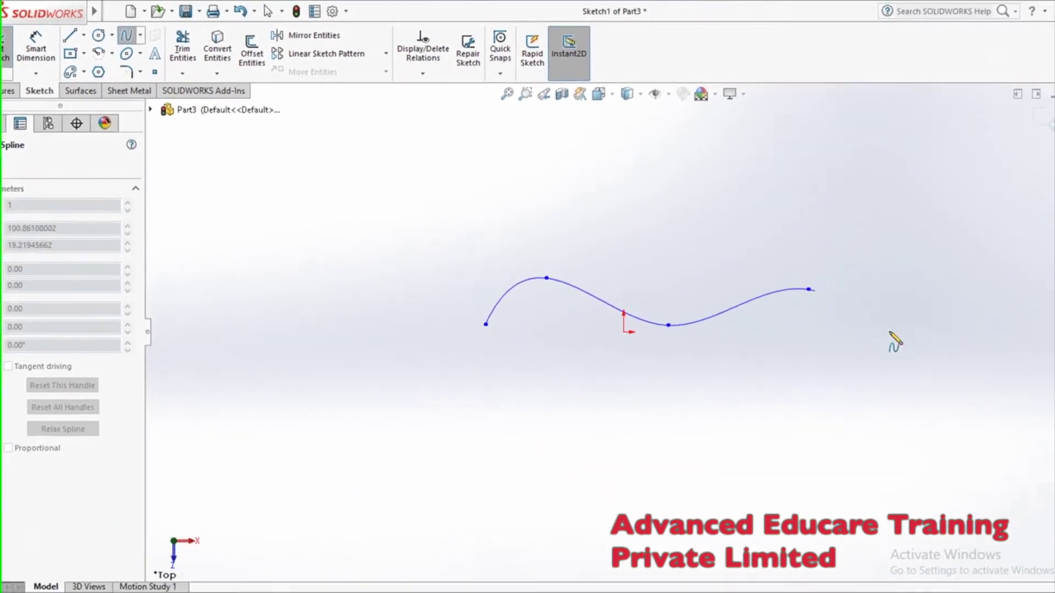
pyautogui.click(969, 361)
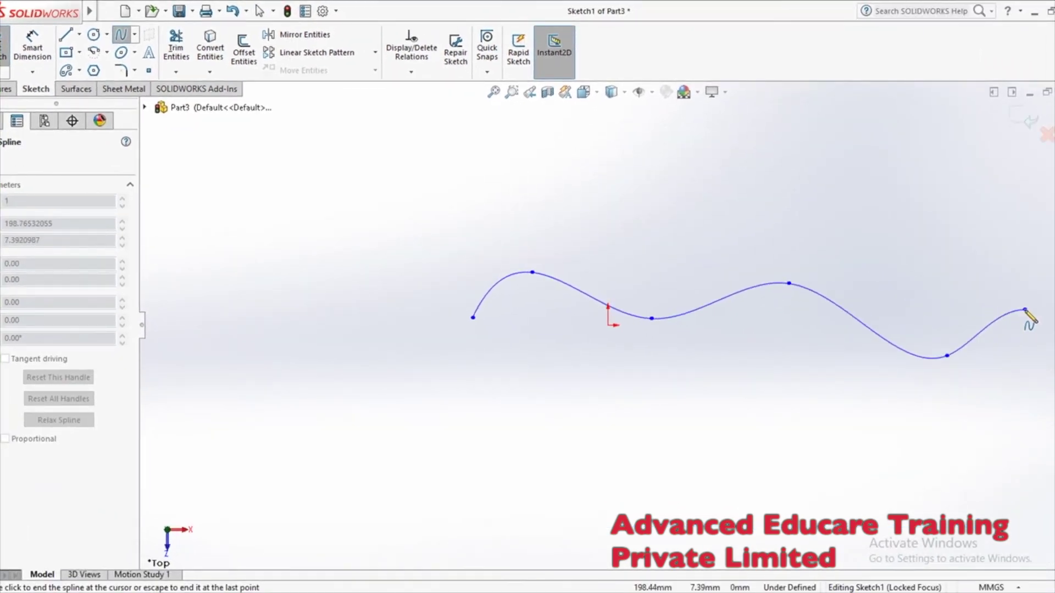
pyautogui.rightClick(1053, 325)
pyautogui.click(1031, 324)
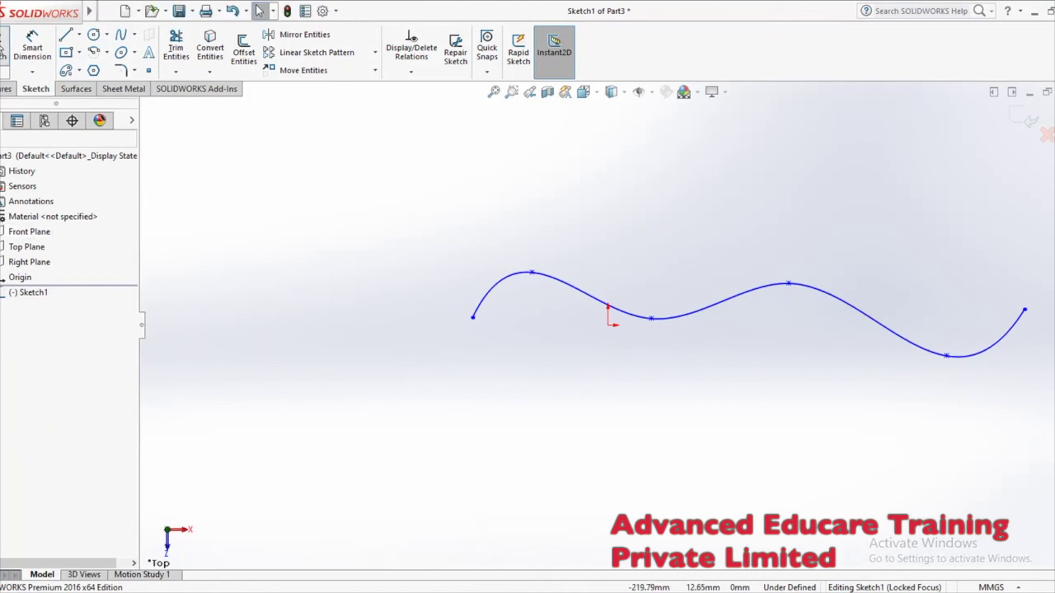
pyautogui.click(3, 49)
# - Create a reference plane perpendicular to the spline and coincident with its starting endpoint
pyautogui.click(517, 75)
pyautogui.click(535, 88)
pyautogui.click(500, 289)
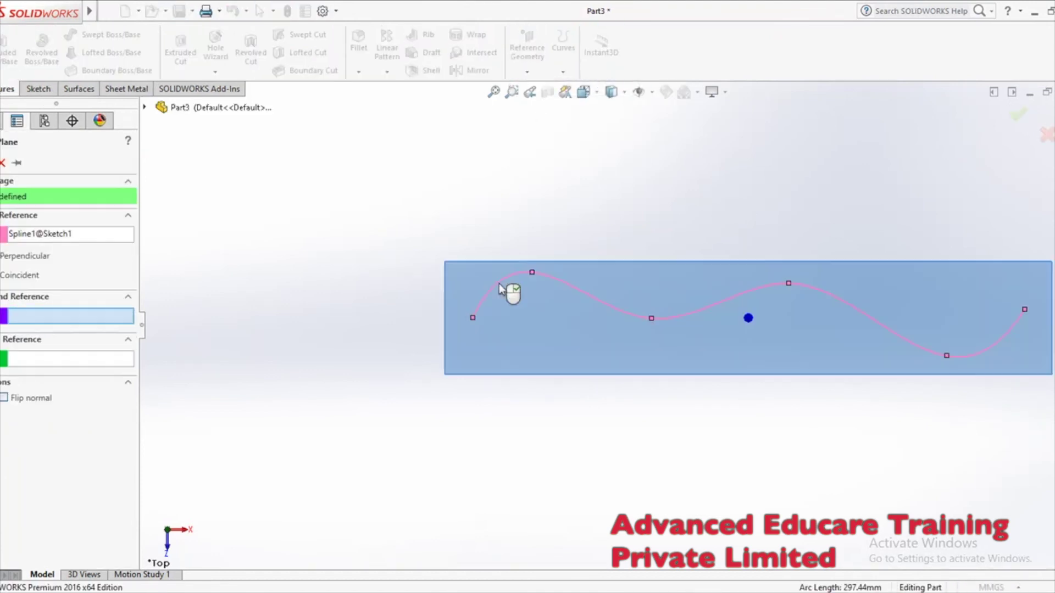
pyautogui.click(472, 319)
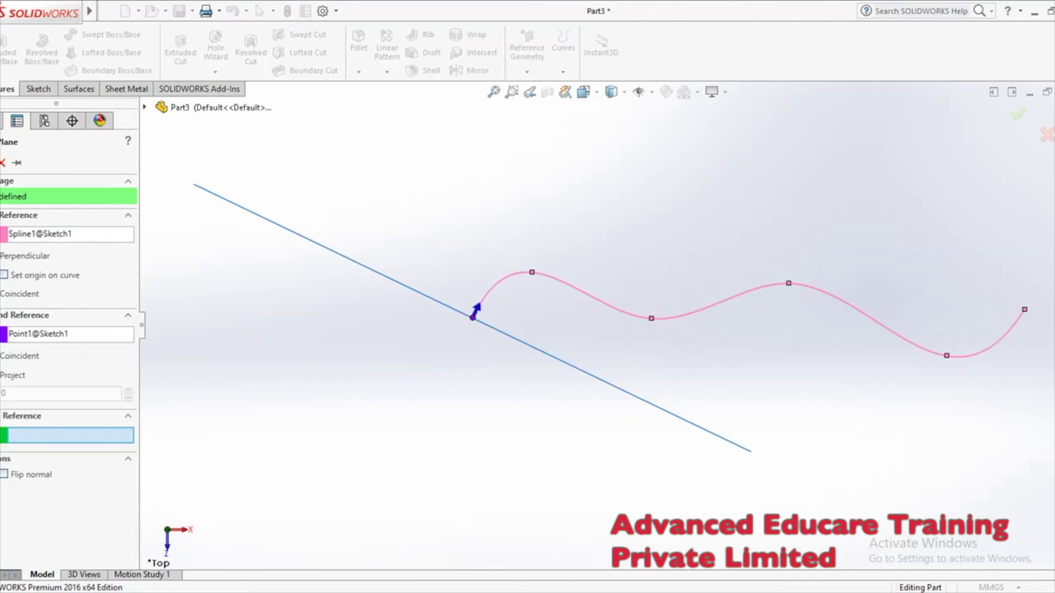
pyautogui.click(0, 163)
pyautogui.click(183, 332)
pyautogui.moveTo(207, 336); pyautogui.dragTo(286, 308, button='middle')
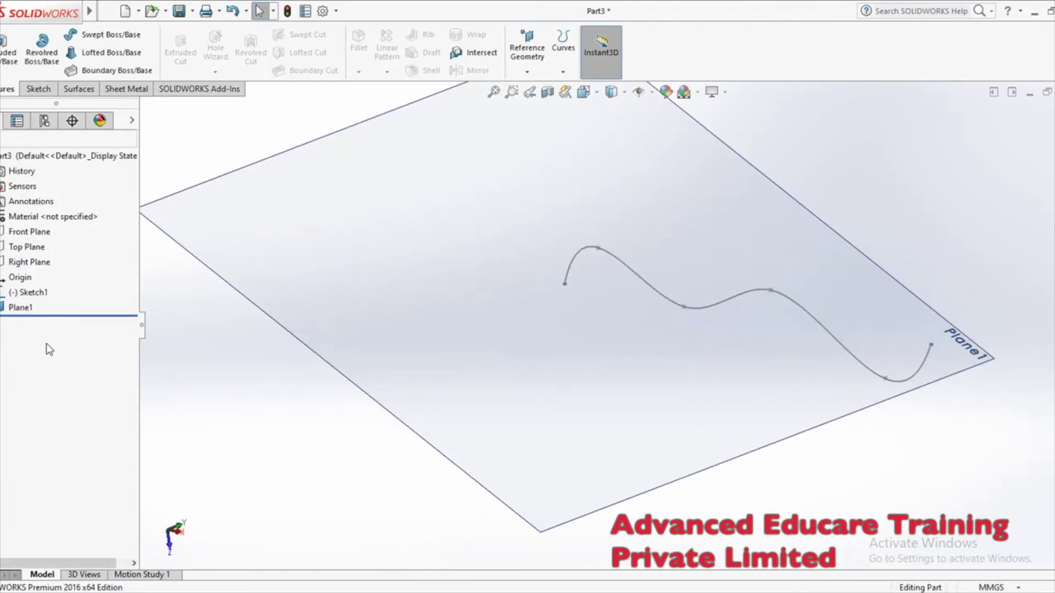
pyautogui.click(17, 311)
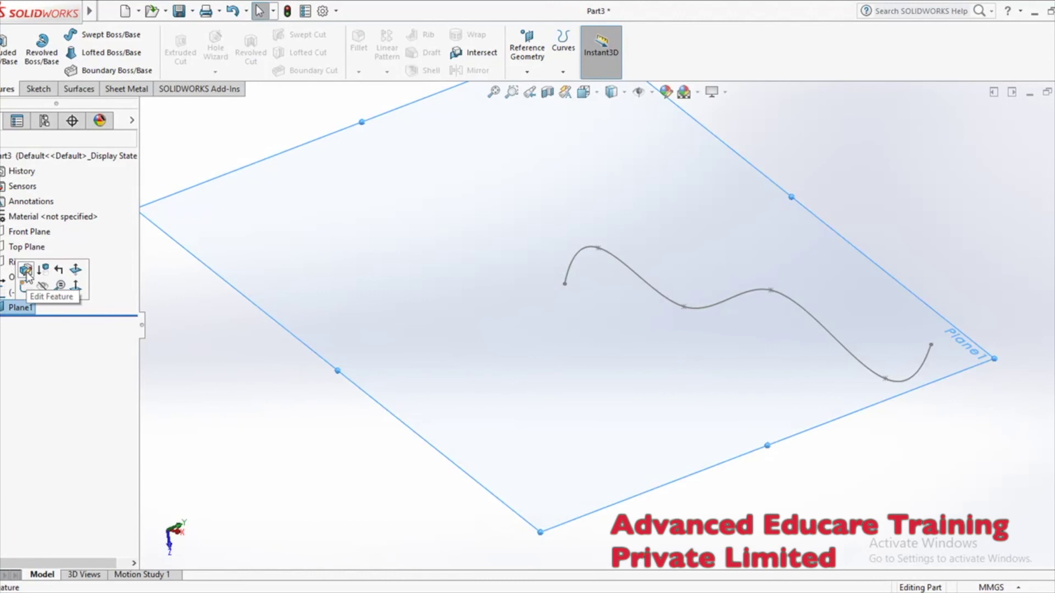
pyautogui.click(25, 270)
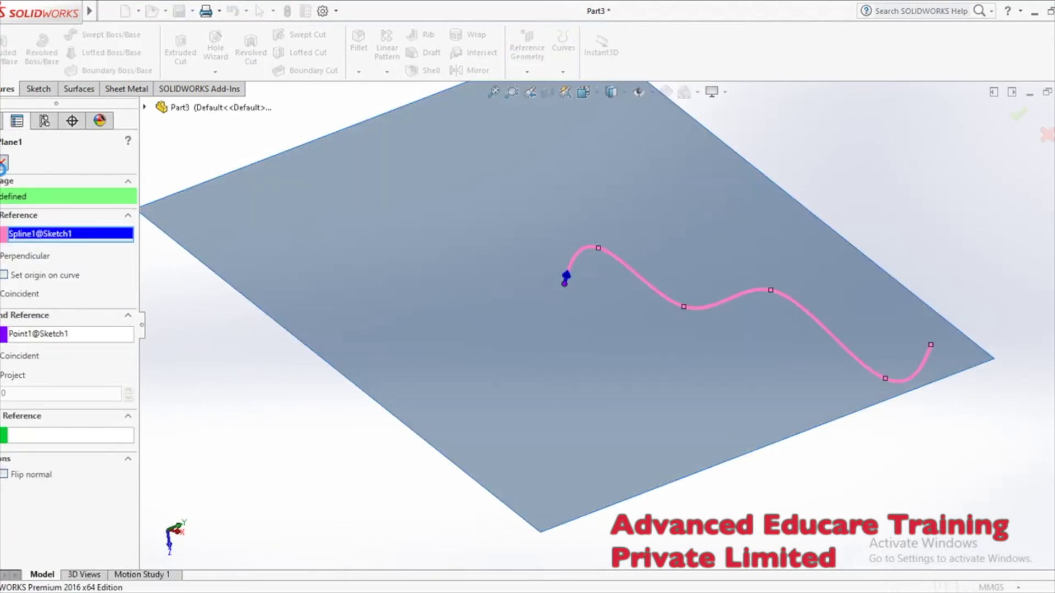
pyautogui.click(3, 163)
# - Start a sketch on the new reference plane and orient the view normal to it
pyautogui.click(18, 308)
pyautogui.click(19, 286)
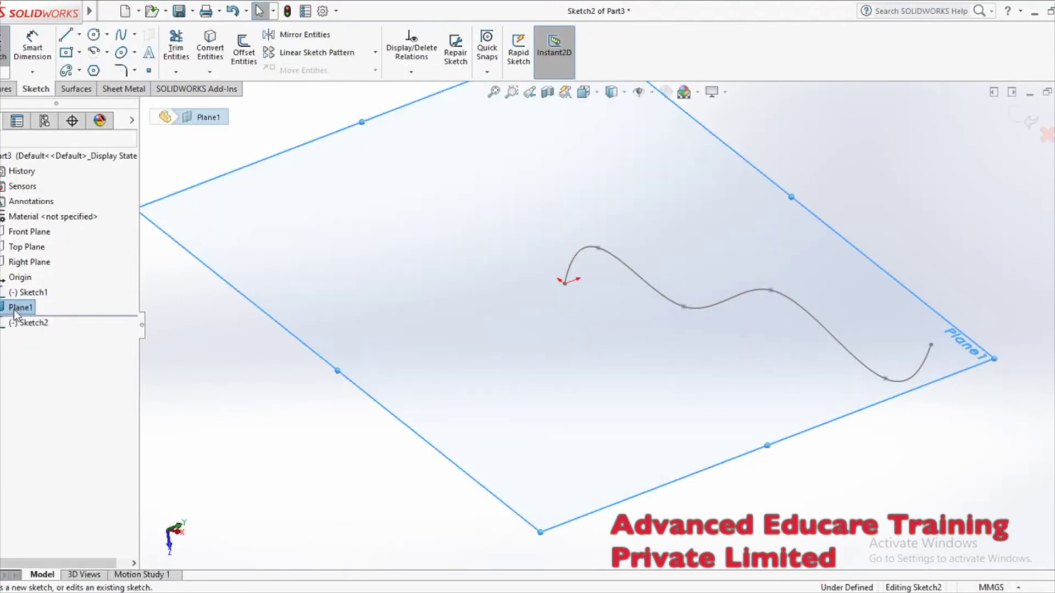
pyautogui.click(18, 311)
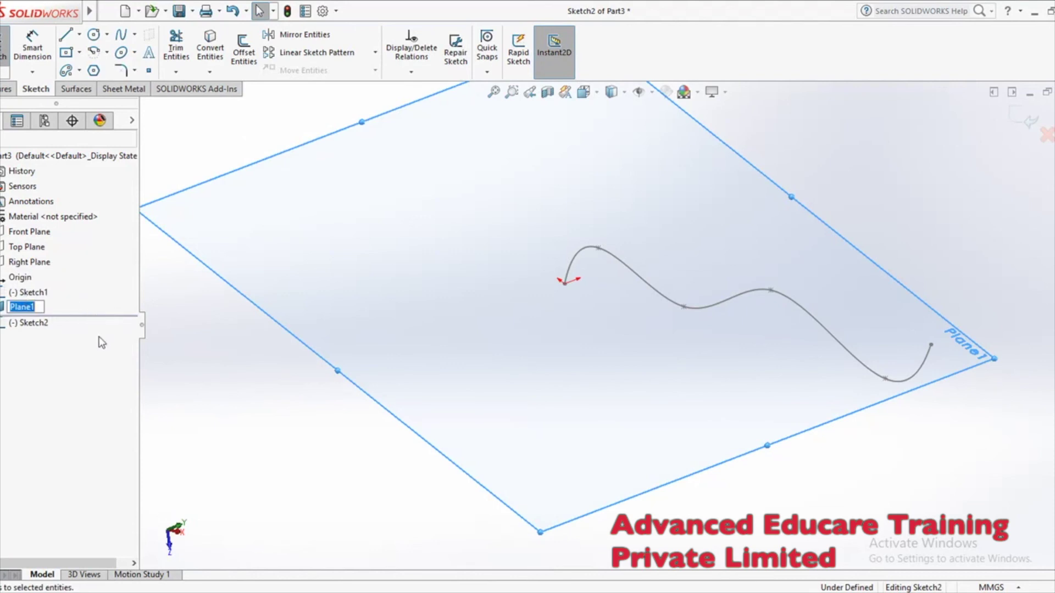
pyautogui.click(39, 308)
pyautogui.click(30, 311)
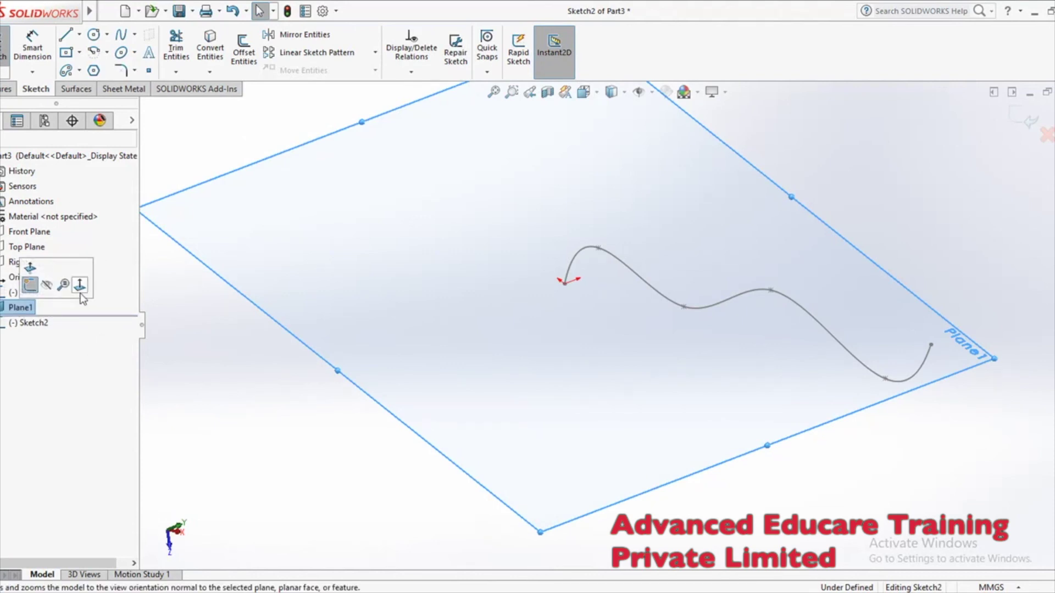
pyautogui.click(34, 312)
pyautogui.click(206, 381)
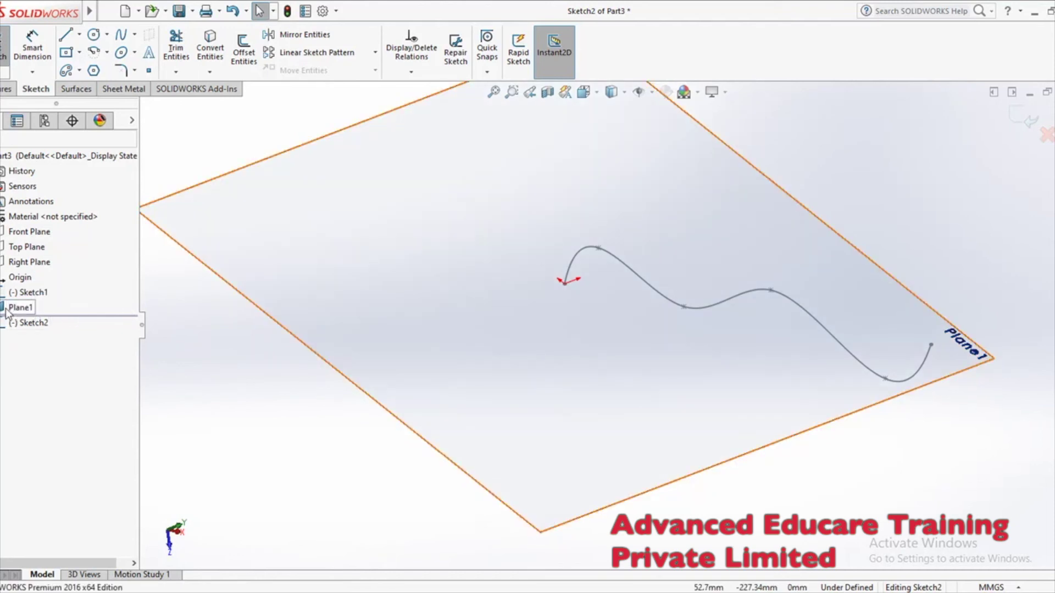
pyautogui.click(7, 311)
pyautogui.click(62, 286)
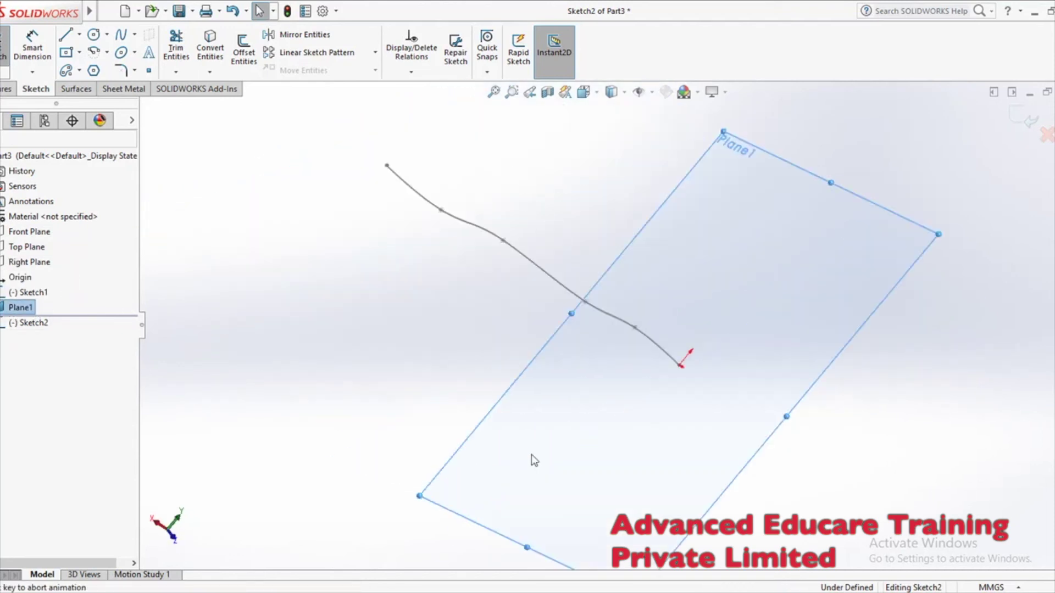
pyautogui.click(133, 11)
# - Sketch a circle centred on the spline's endpoint and finish the profile sketch
pyautogui.click(89, 34)
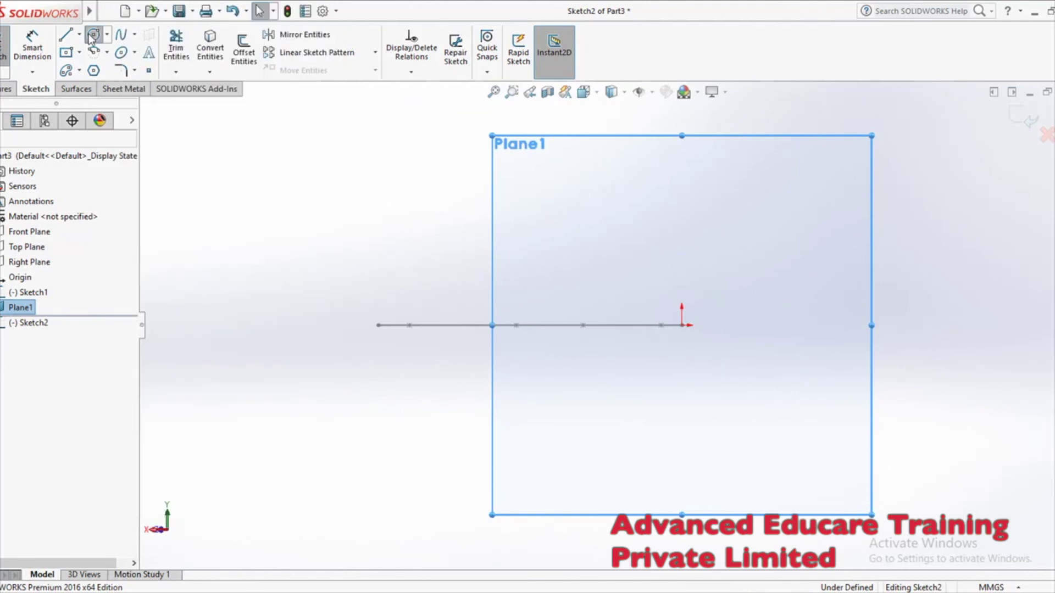
pyautogui.click(92, 35)
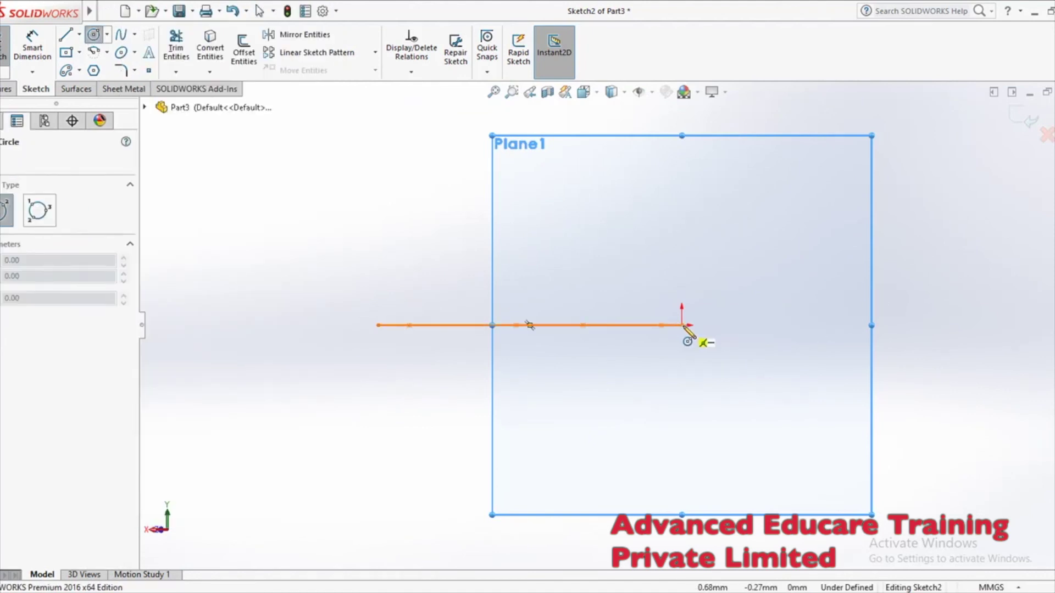
pyautogui.click(681, 325)
pyautogui.click(695, 340)
pyautogui.moveTo(807, 292); pyautogui.dragTo(748, 374, button='middle')
pyautogui.press('Escape')
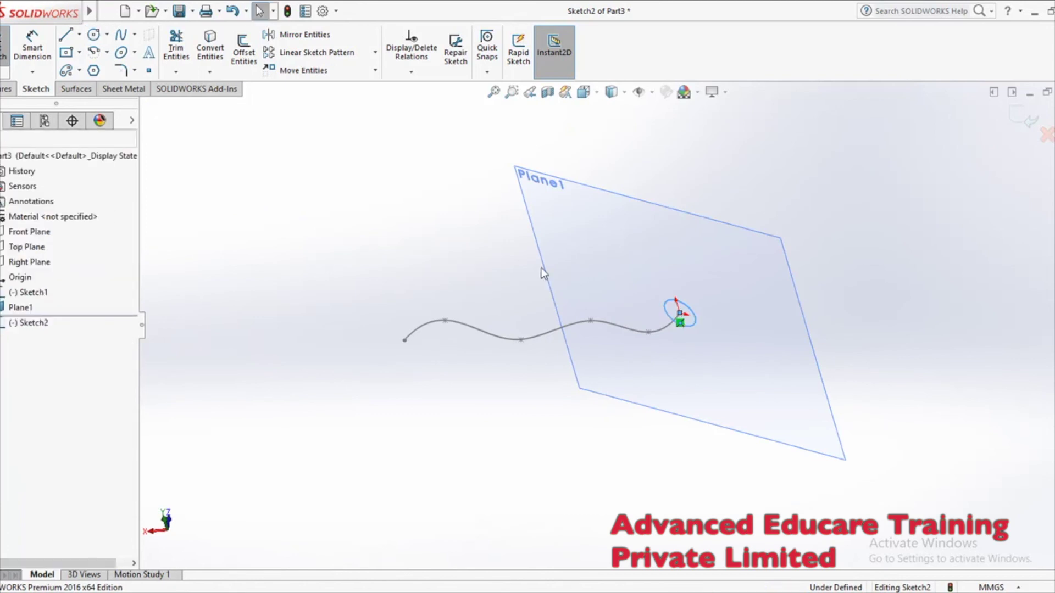
pyautogui.click(1029, 119)
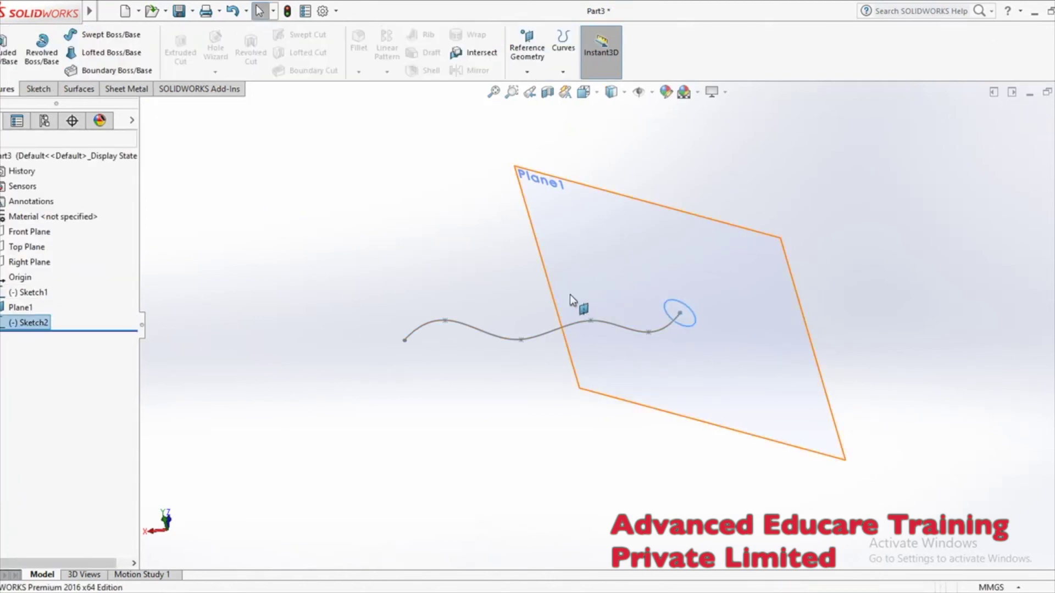
# - Create a Swept Boss/Base using the circle as the profile and the wavy spline as the path
pyautogui.click(34, 88)
pyautogui.click(8, 88)
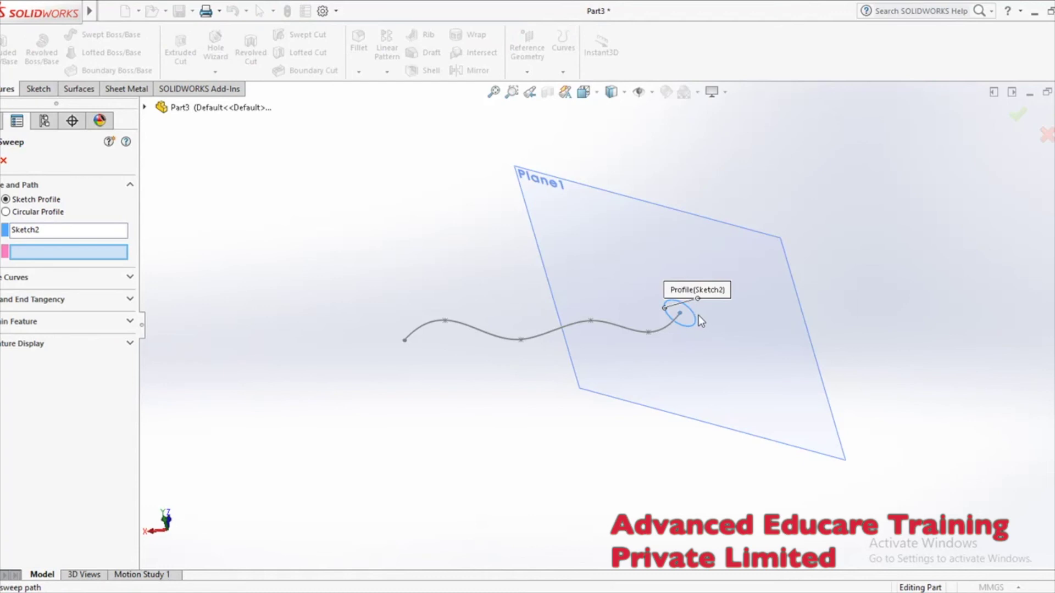
pyautogui.click(478, 332)
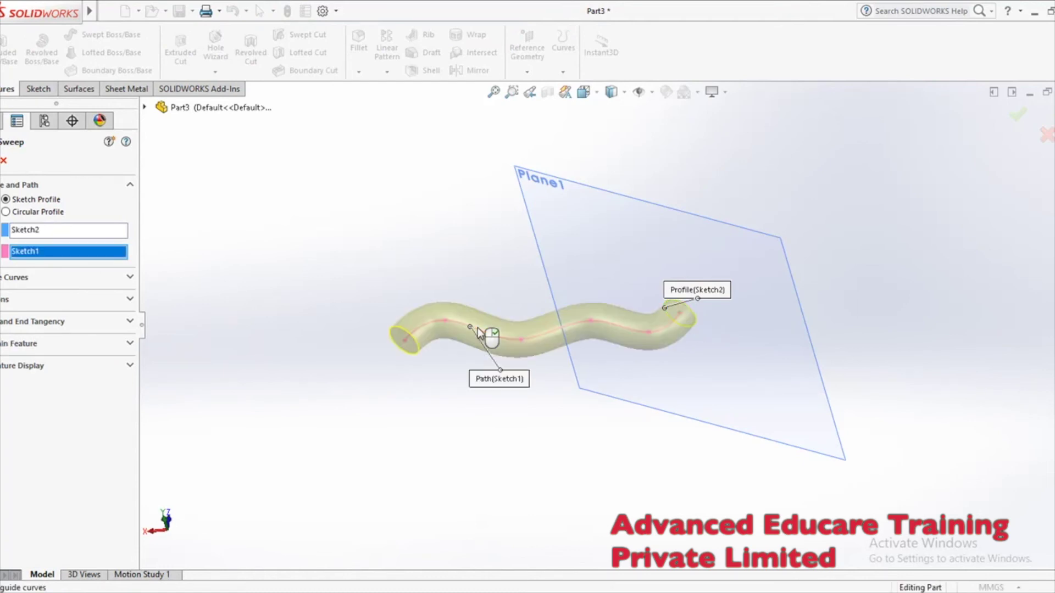
pyautogui.click(0, 160)
# - Sketch a centre rectangle about 10.5 by 10 mm on the swept solid's end face, centred on the spline endpoint, and exit the sketch
pyautogui.moveTo(645, 444); pyautogui.dragTo(397, 492, button='middle')
pyautogui.moveTo(784, 403); pyautogui.dragTo(499, 299, button='middle')
pyautogui.scroll(-5, 566, 232)
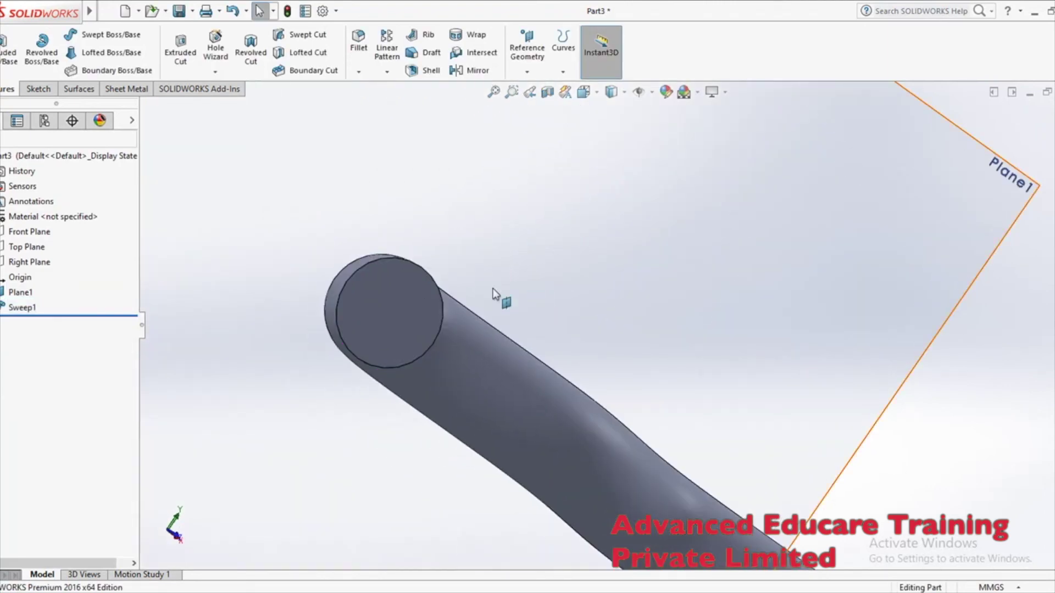
pyautogui.click(390, 303)
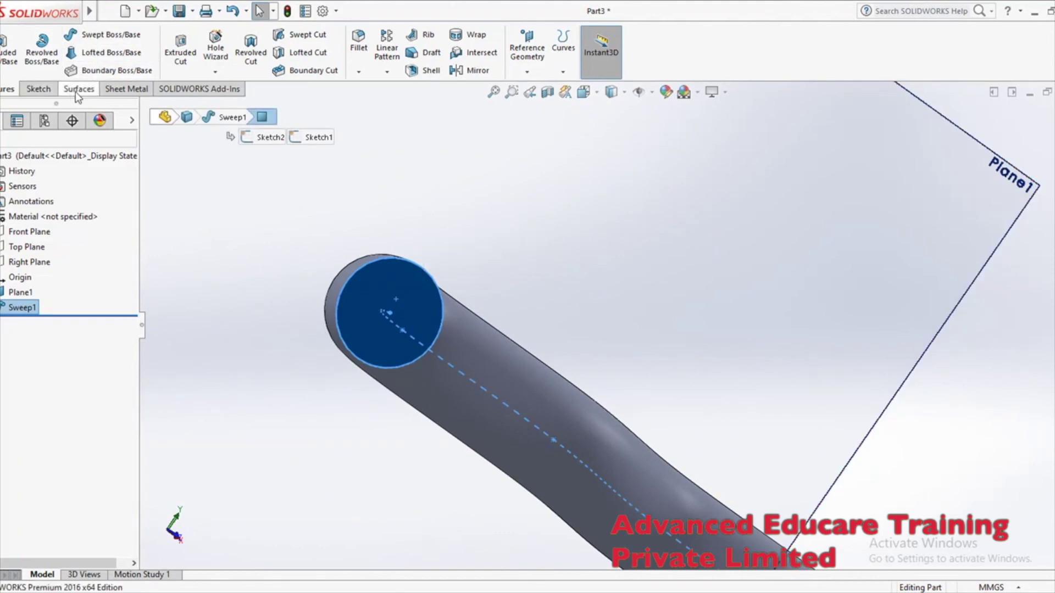
pyautogui.click(57, 91)
pyautogui.click(67, 55)
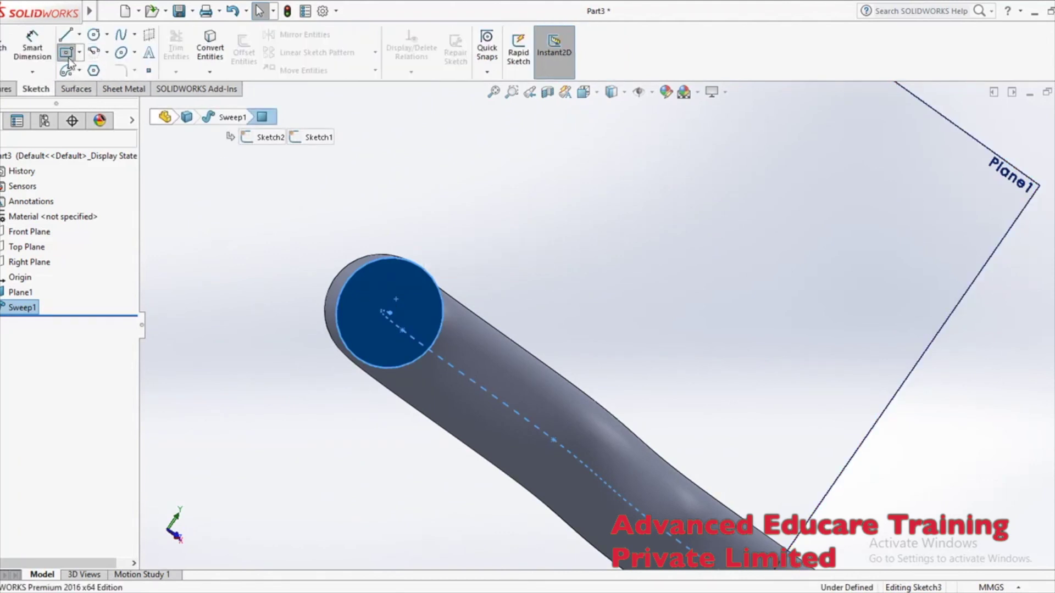
pyautogui.click(400, 321)
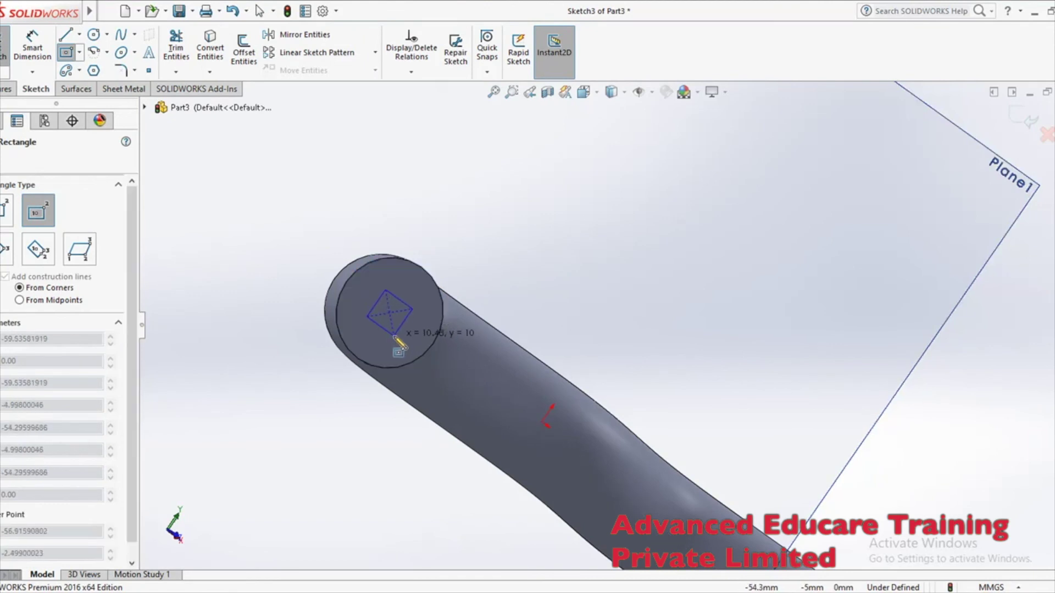
pyautogui.click(393, 338)
pyautogui.click(1, 160)
pyautogui.scroll(5, 694, 467)
pyautogui.moveTo(702, 398); pyautogui.dragTo(481, 433, button='middle')
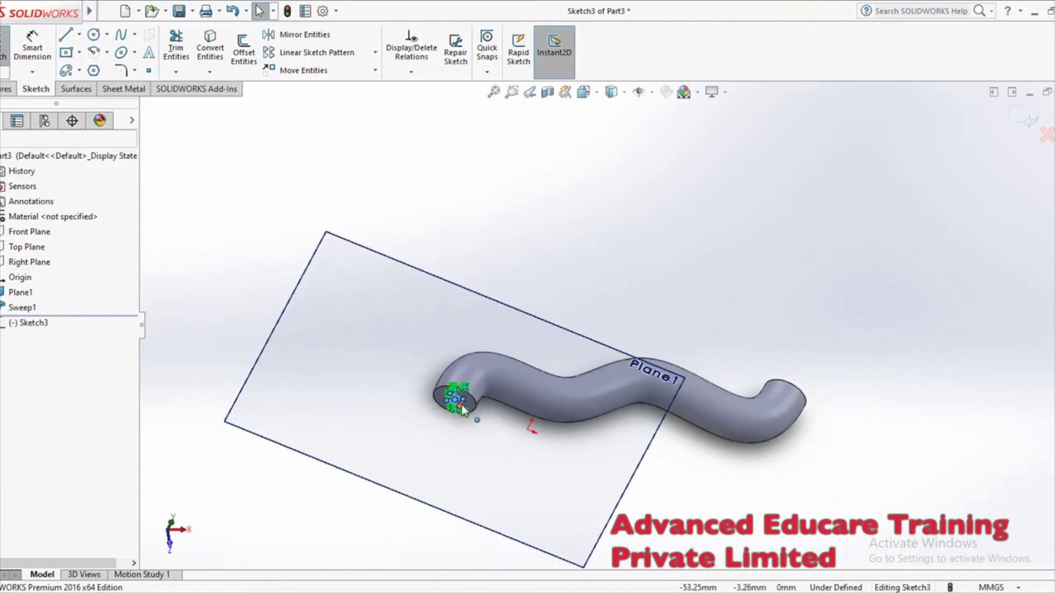
pyautogui.click(7, 89)
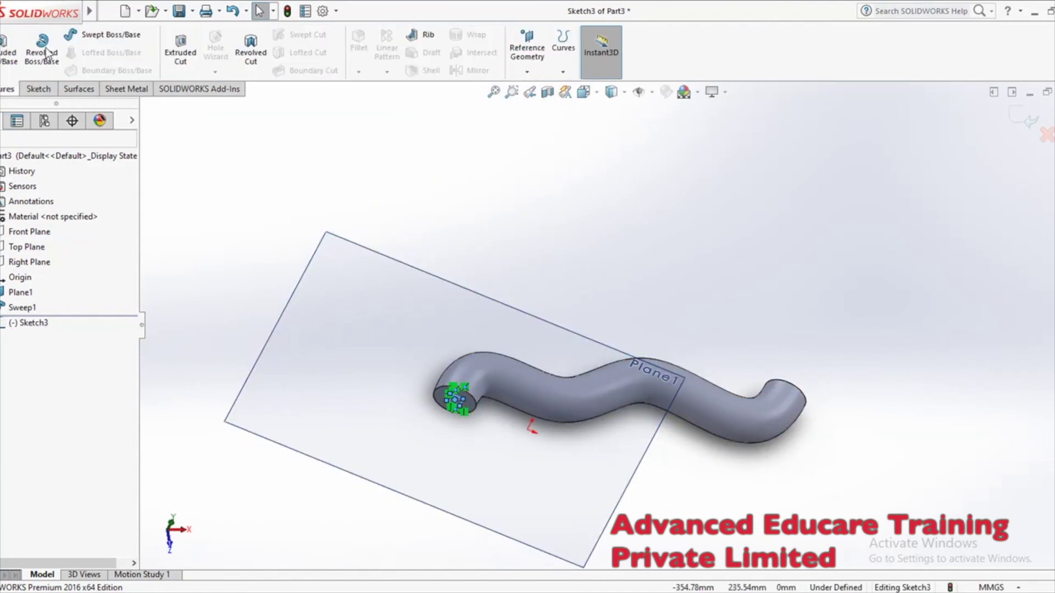
pyautogui.click(1028, 118)
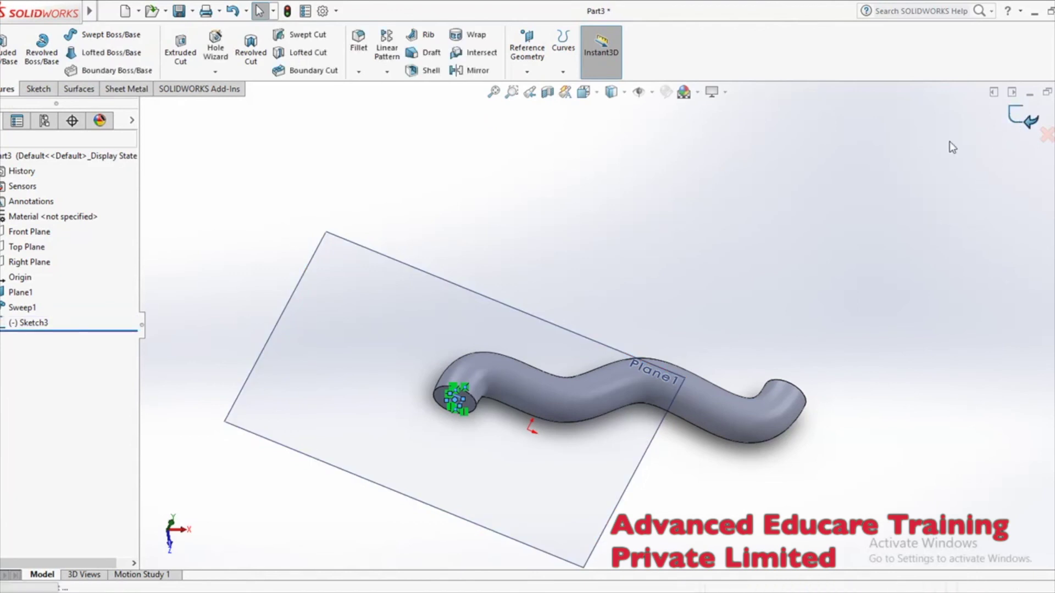
# - Create a Swept Cut through the wavy solid using the rectangle sketch as the profile and the spline Sketch1 as the path
pyautogui.click(317, 36)
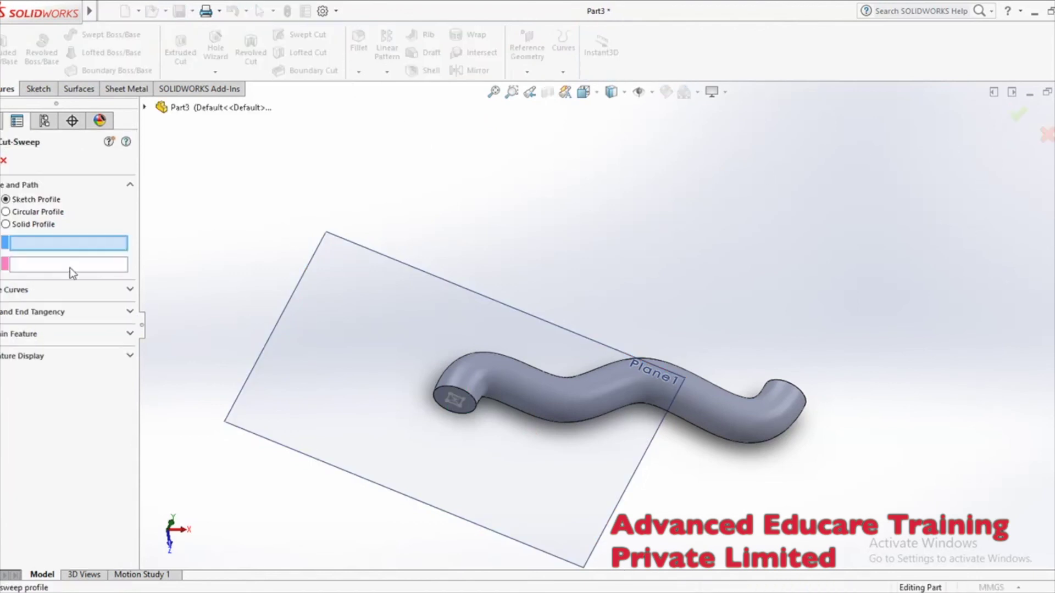
pyautogui.scroll(-3, 484, 426)
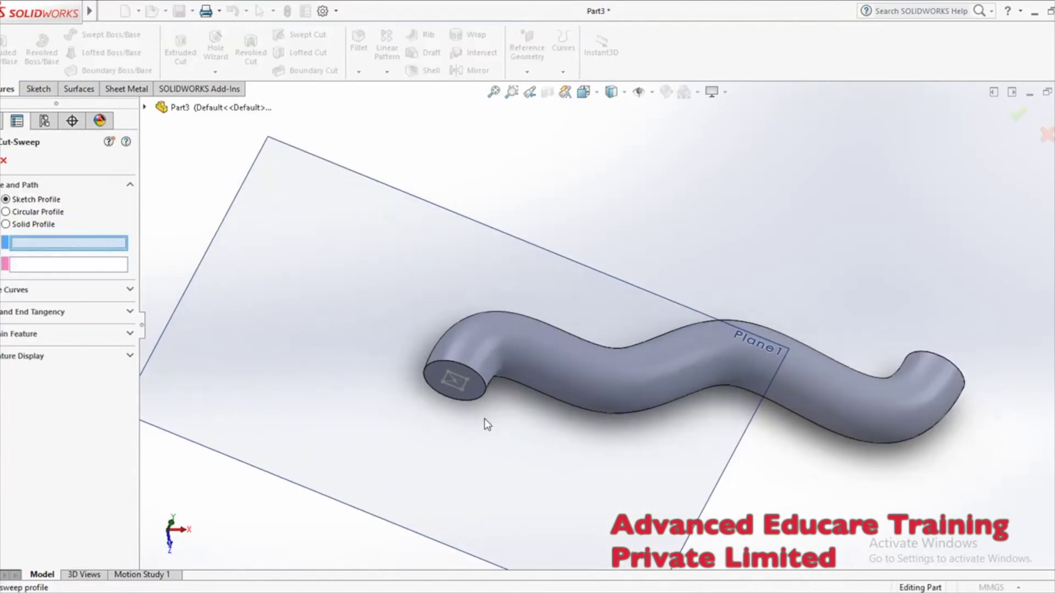
pyautogui.click(457, 372)
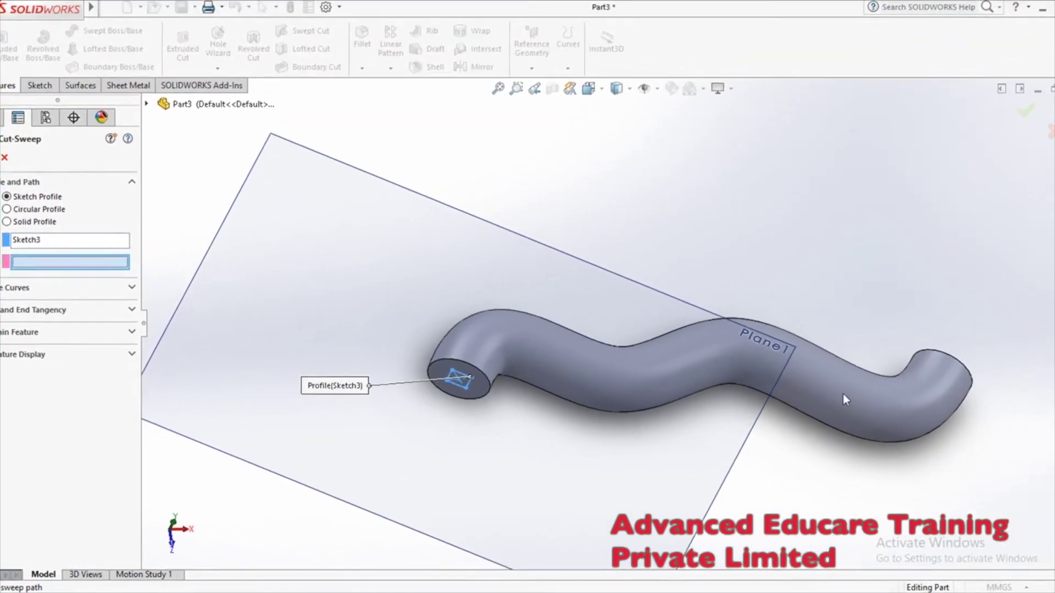
pyautogui.click(145, 108)
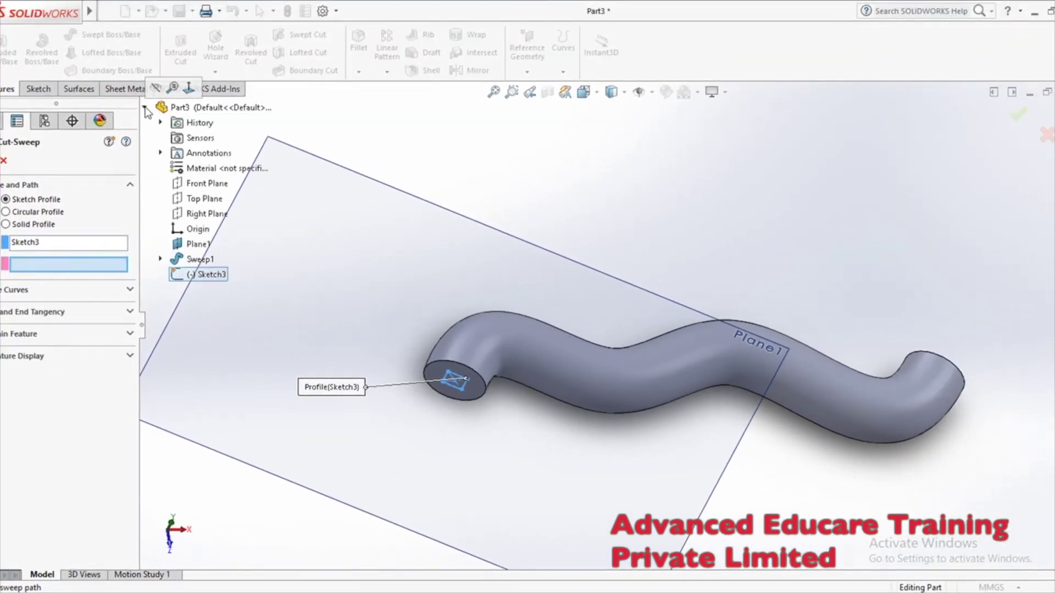
pyautogui.click(160, 260)
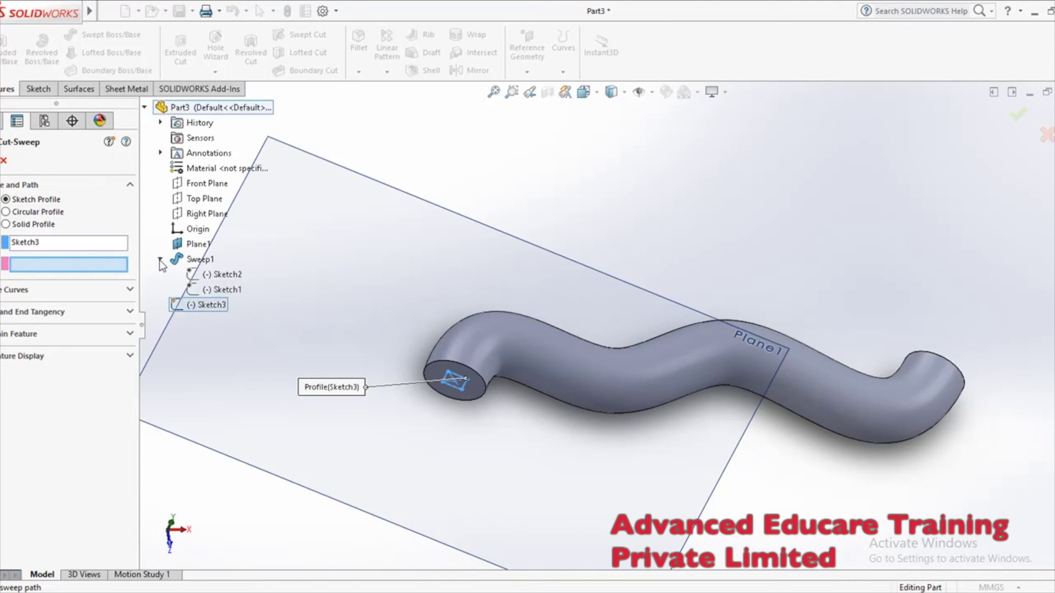
pyautogui.click(225, 291)
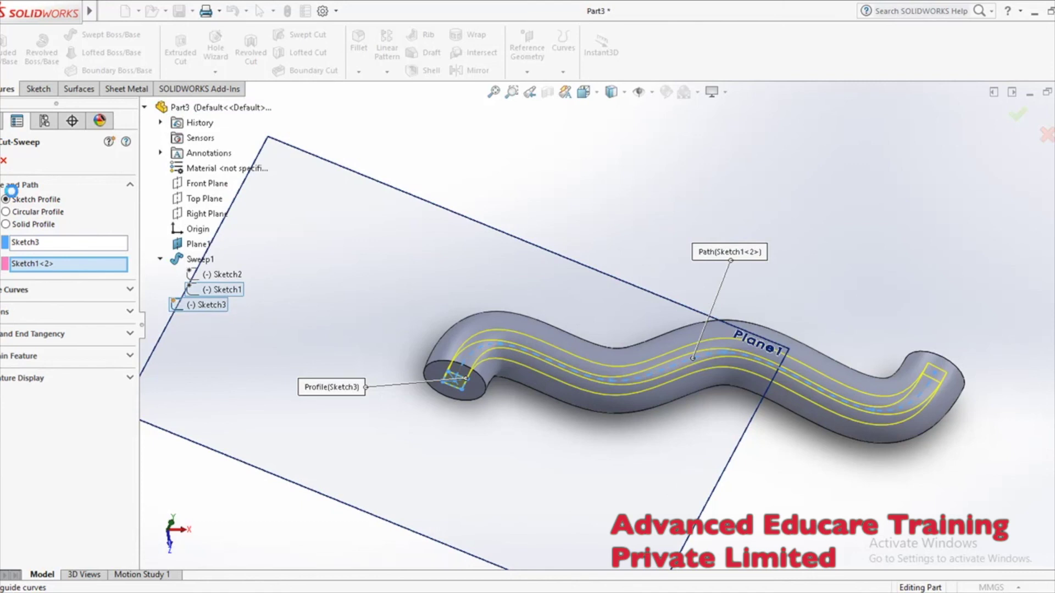
pyautogui.scroll(4, 715, 467)
pyautogui.moveTo(733, 440); pyautogui.dragTo(609, 428, button='middle')
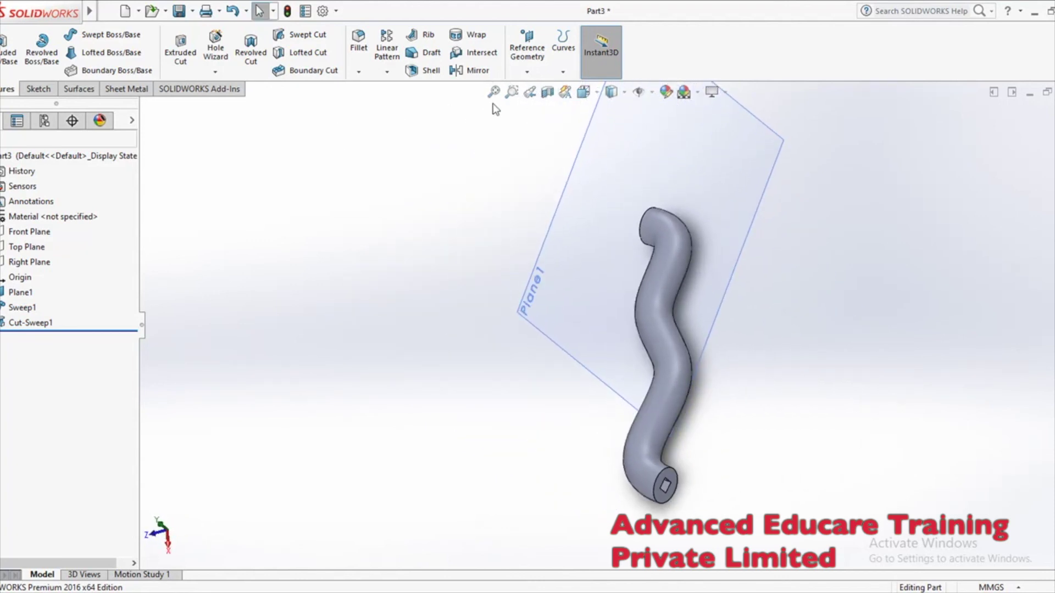
# - Apply a section view through the Top Plane and inspect the rectangular channel inside the wavy solid
pyautogui.click(548, 93)
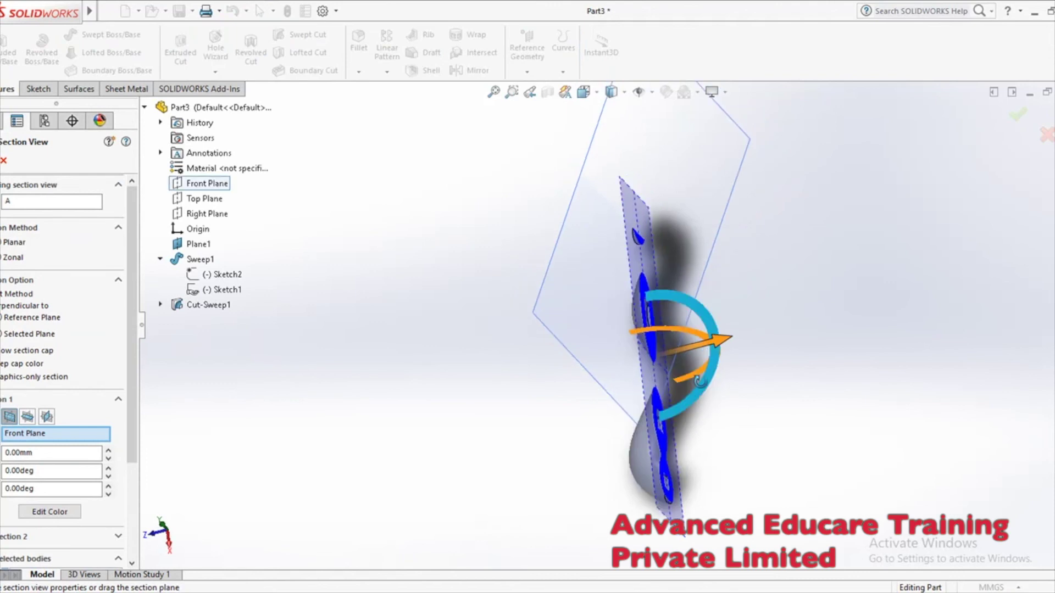
pyautogui.moveTo(700, 381); pyautogui.dragTo(720, 342, button='middle')
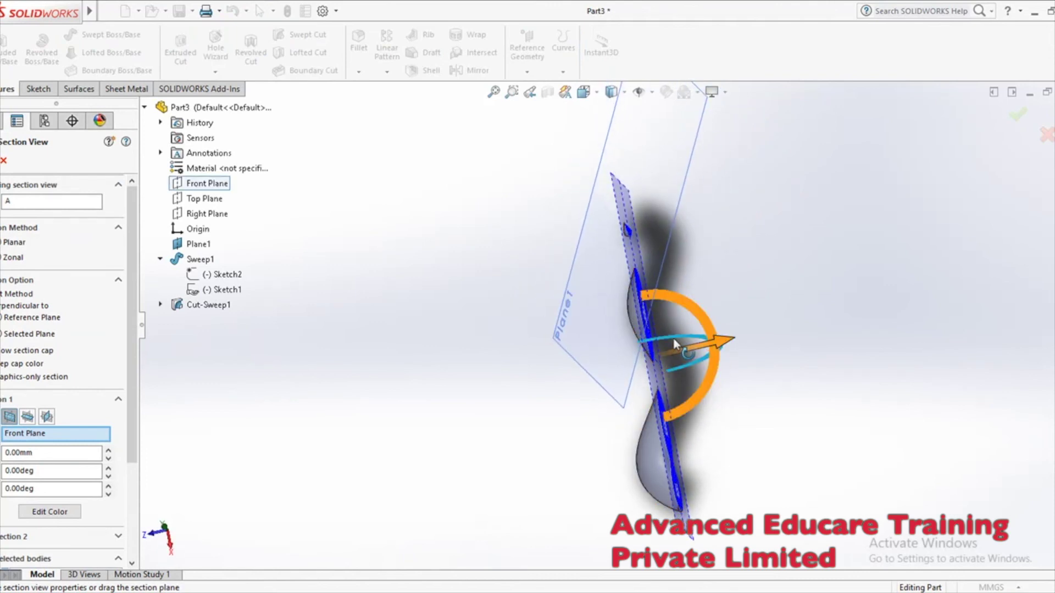
pyautogui.moveTo(721, 344); pyautogui.dragTo(691, 499, button='middle')
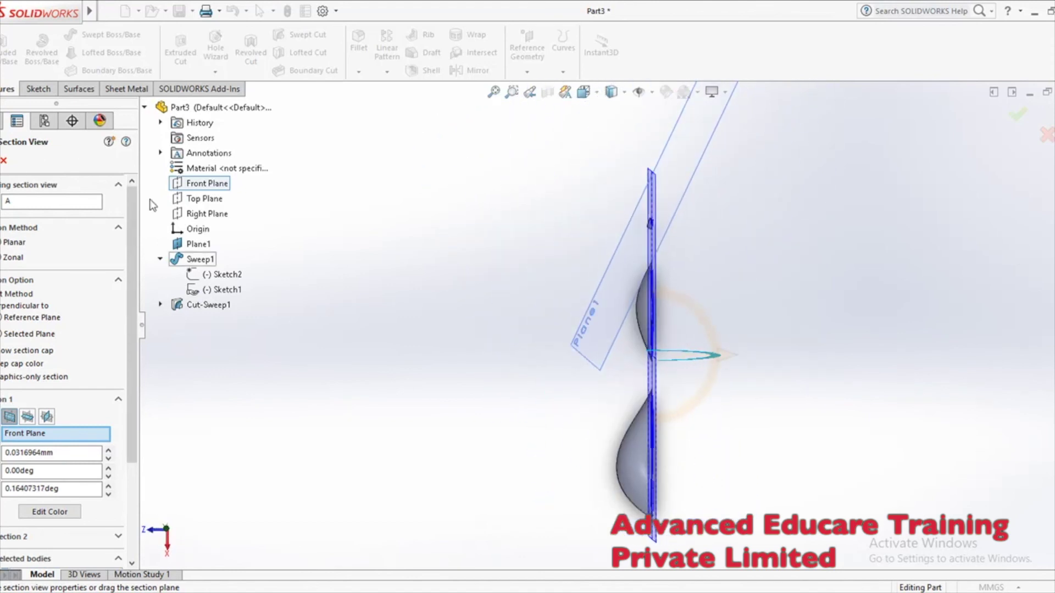
pyautogui.click(206, 200)
pyautogui.moveTo(547, 278); pyautogui.dragTo(583, 286, button='middle')
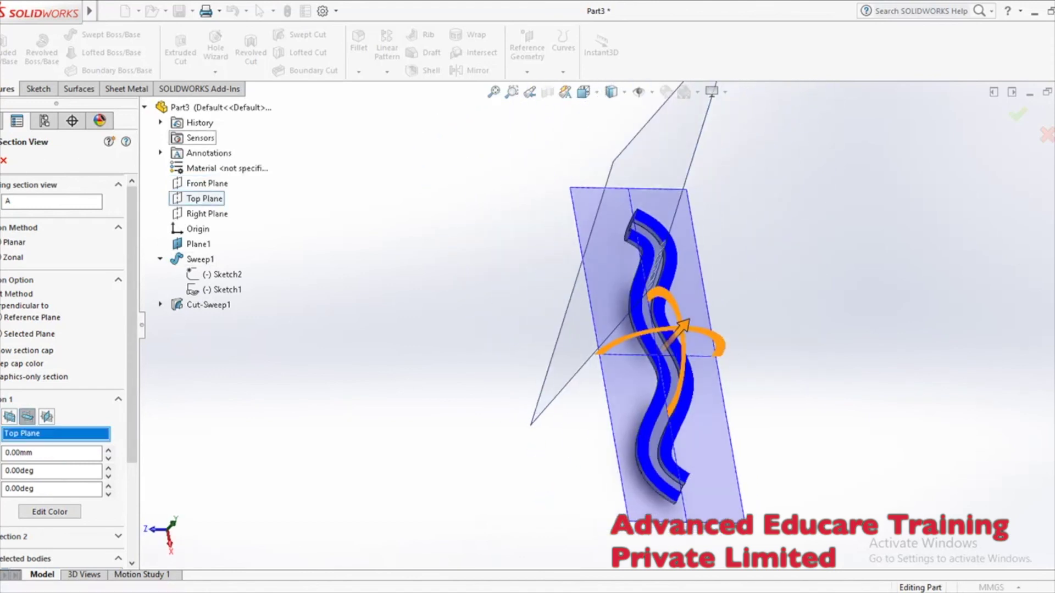
pyautogui.click(0, 160)
pyautogui.moveTo(859, 352); pyautogui.dragTo(752, 431, button='middle')
pyautogui.moveTo(925, 510); pyautogui.dragTo(820, 523, button='middle')
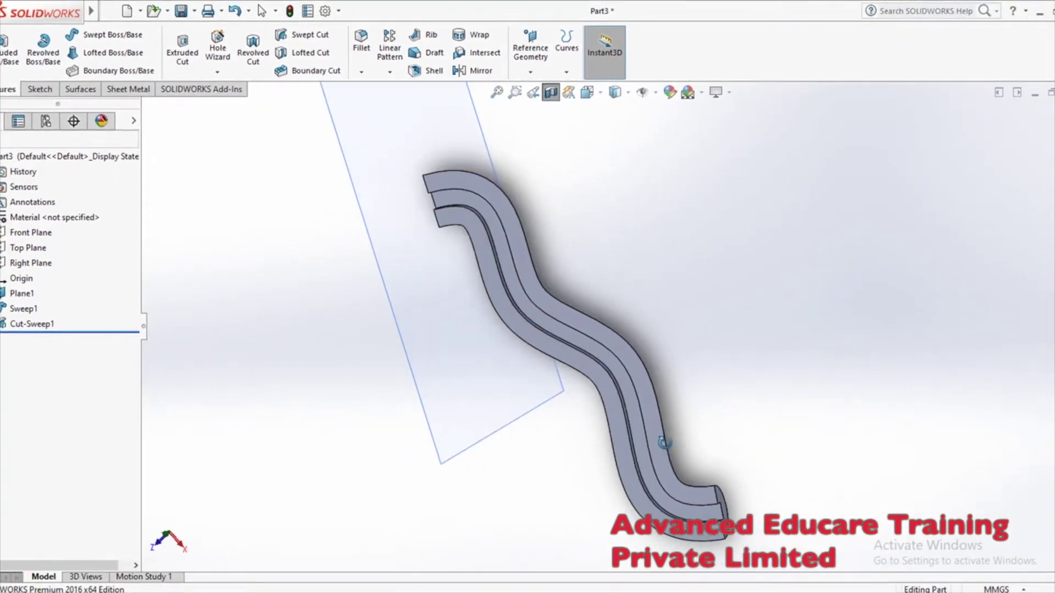
pyautogui.moveTo(664, 442); pyautogui.dragTo(727, 296, button='middle')
pyautogui.hotkey('alt', 'e')
pyautogui.click(980, 227)
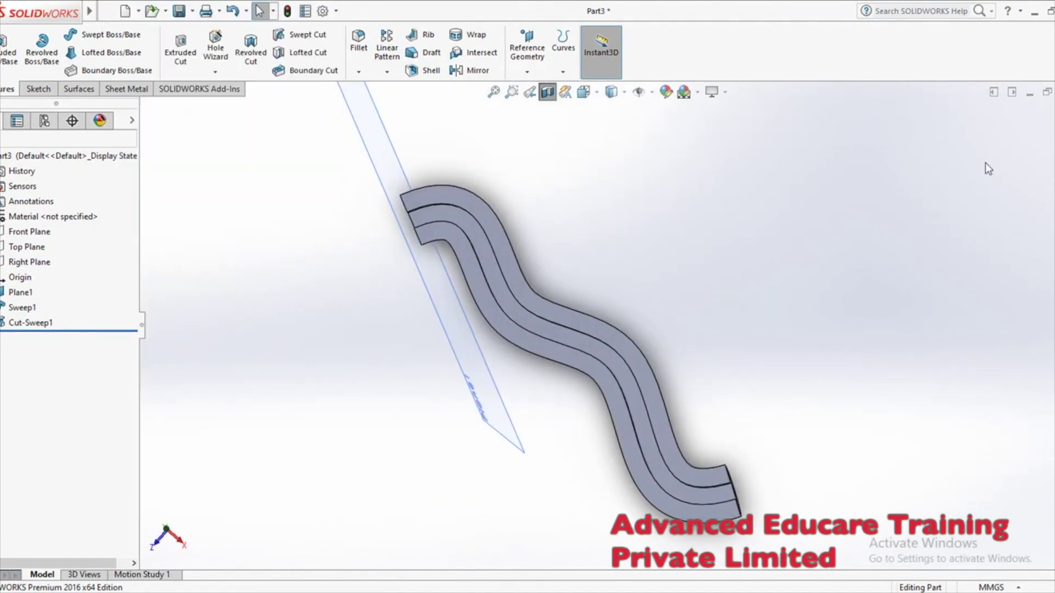
# - Delete the Cut-Sweep1 feature and its rectangular profile Sketch3
pyautogui.rightClick(35, 309)
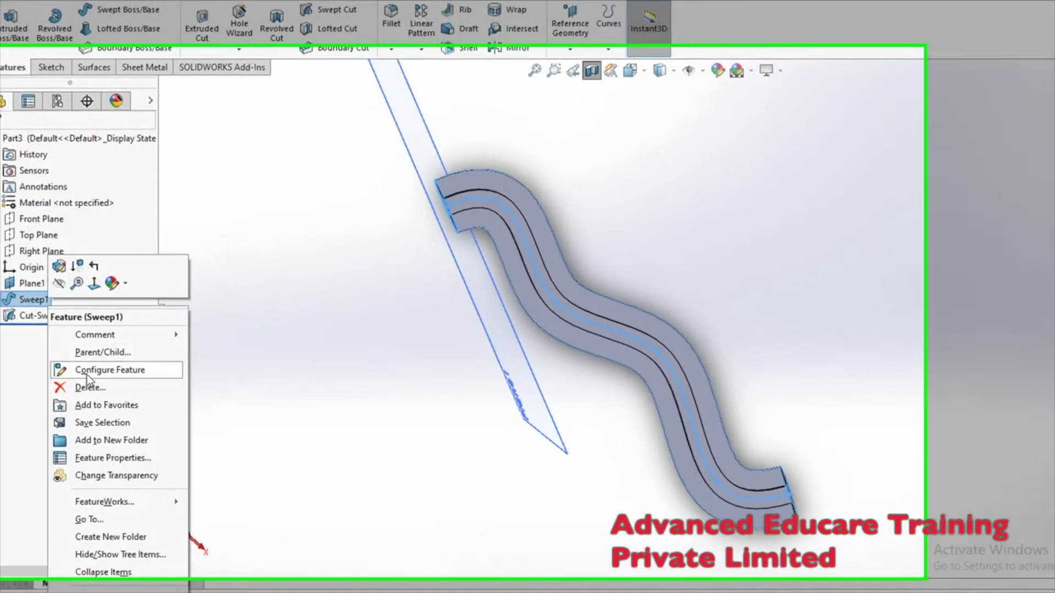
pyautogui.click(12, 284)
pyautogui.rightClick(48, 308)
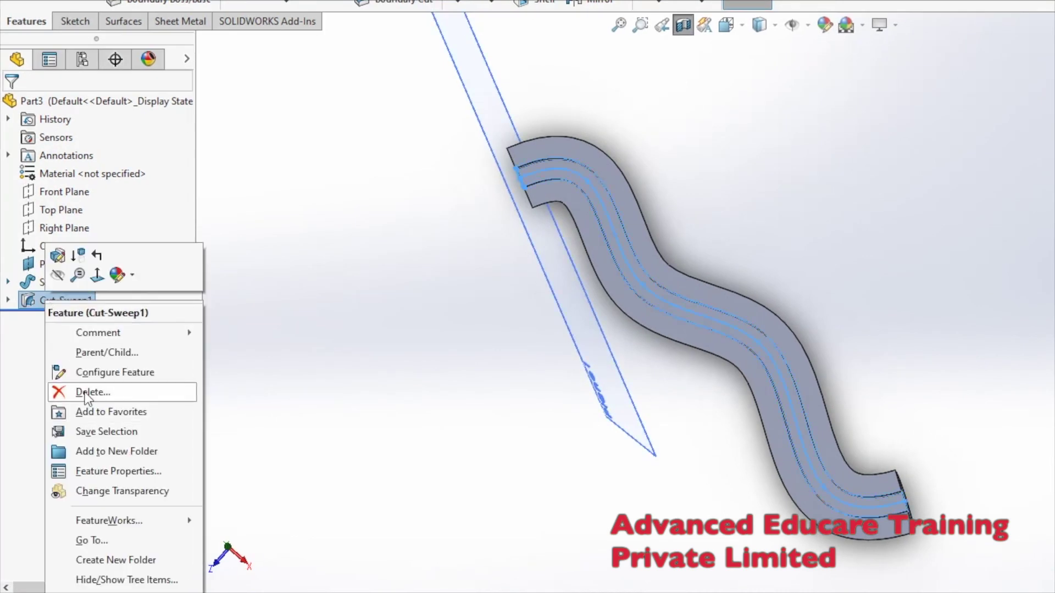
pyautogui.click(82, 391)
pyautogui.click(761, 195)
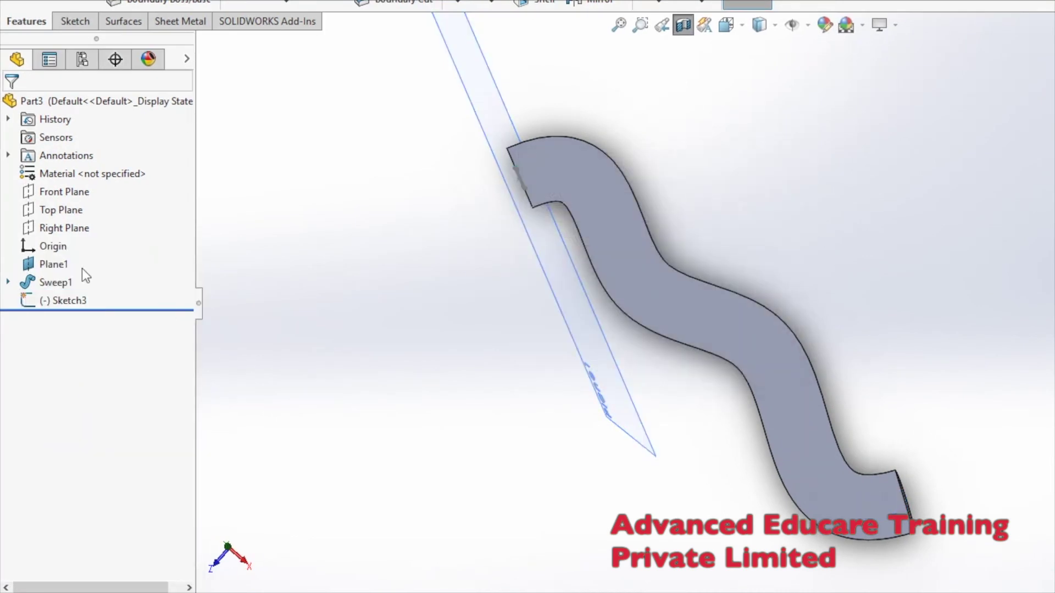
pyautogui.rightClick(59, 301)
pyautogui.click(102, 388)
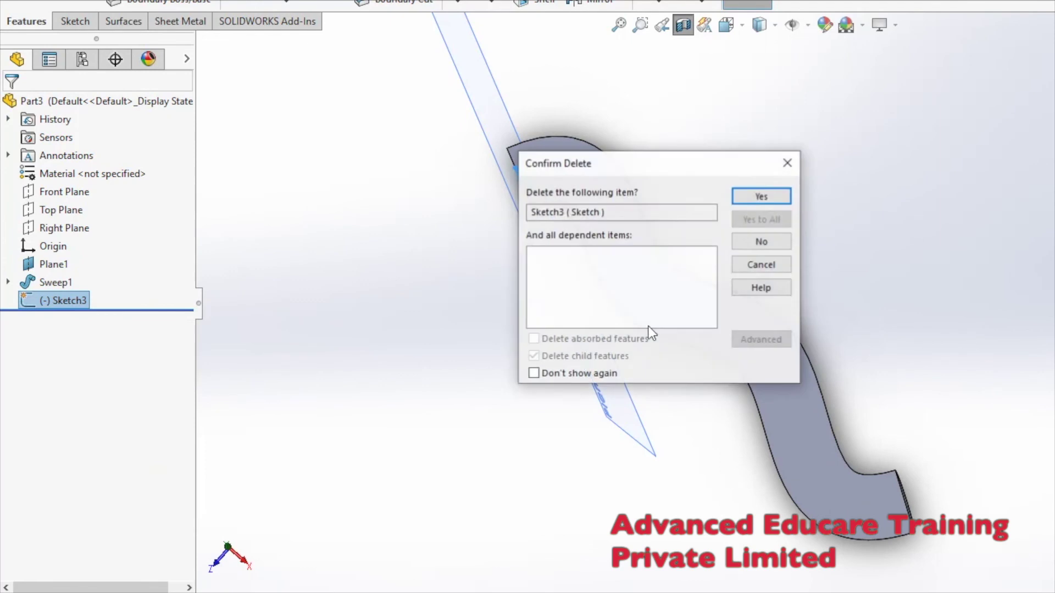
pyautogui.click(789, 196)
# - Delete the Sweep1 solid and its circular profile sketch
pyautogui.rightClick(54, 280)
pyautogui.click(80, 371)
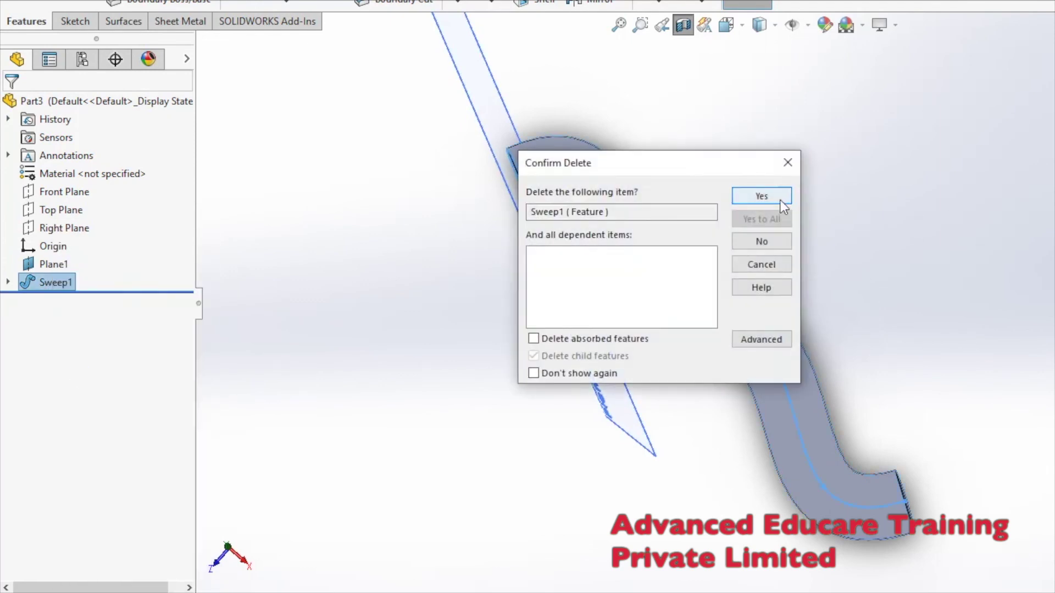
pyautogui.click(781, 198)
pyautogui.rightClick(80, 300)
pyautogui.click(112, 385)
pyautogui.click(743, 198)
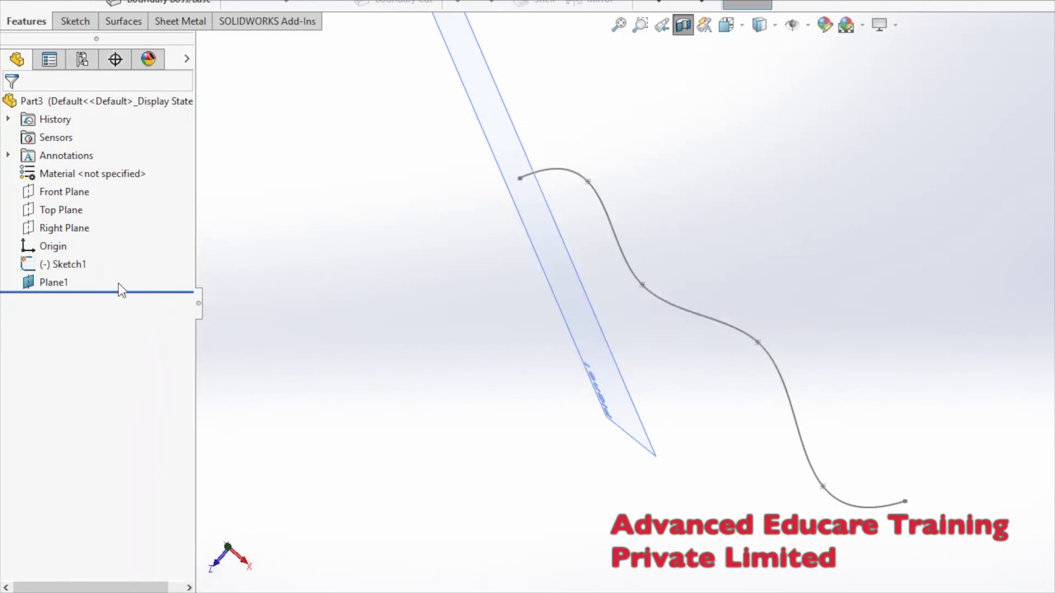
# - Delete the reference plane Plane1 and the spline Sketch1 to empty the part
pyautogui.rightClick(53, 282)
pyautogui.click(80, 416)
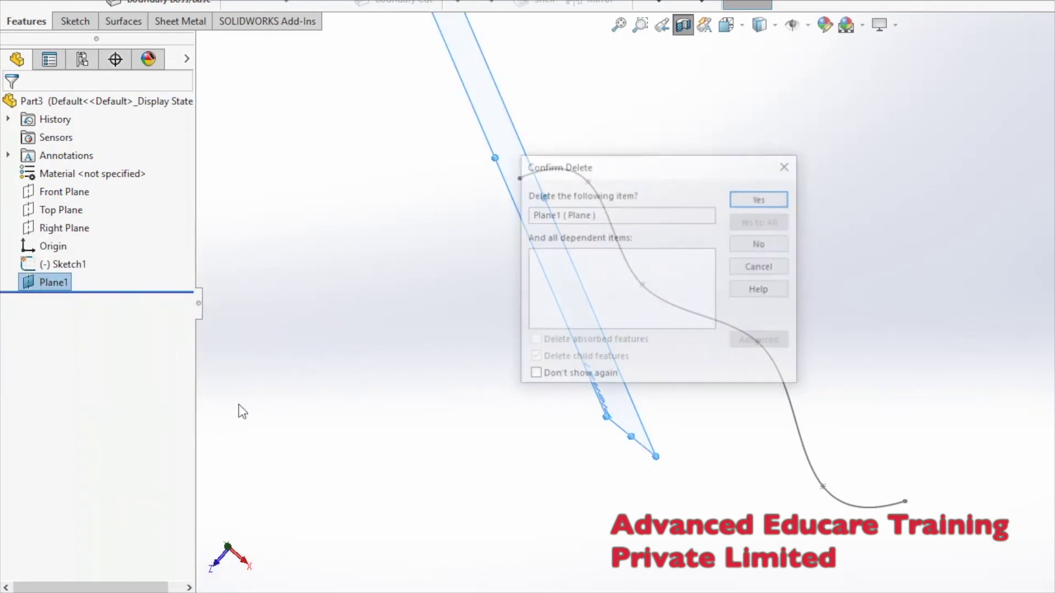
pyautogui.click(762, 196)
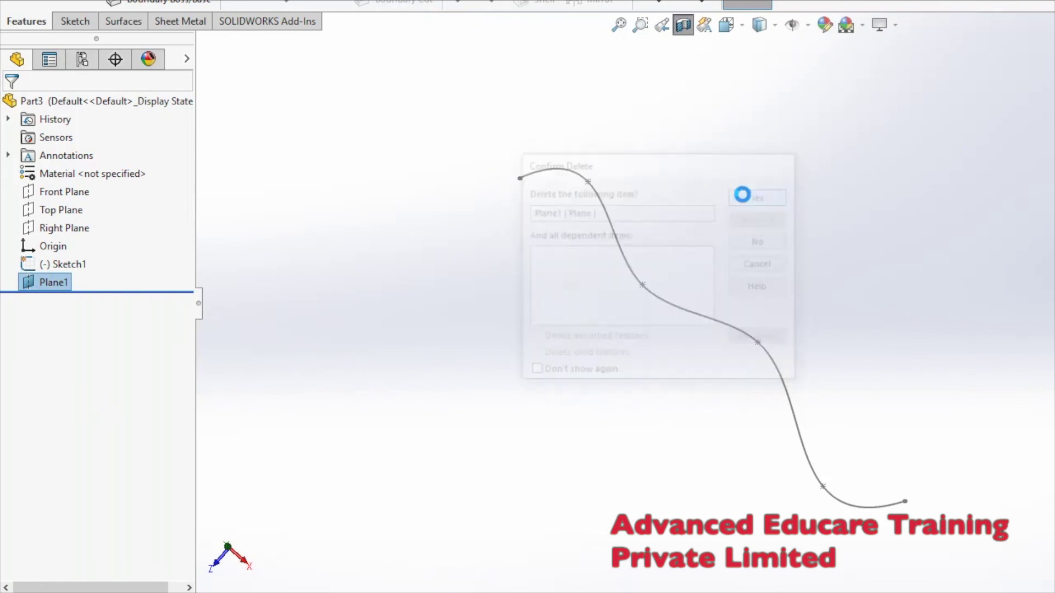
pyautogui.rightClick(68, 265)
pyautogui.click(113, 354)
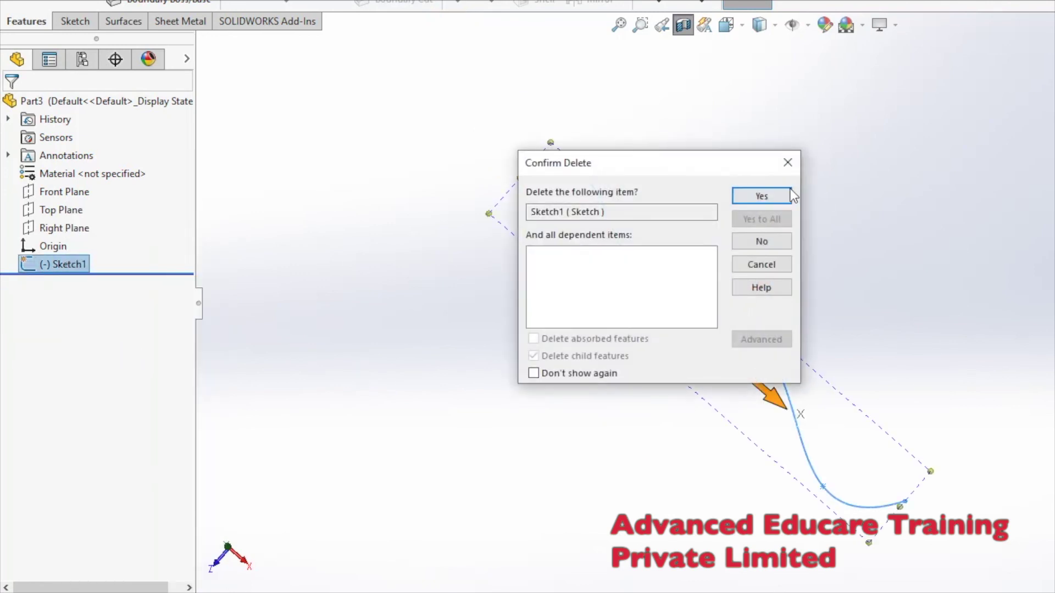
pyautogui.click(761, 196)
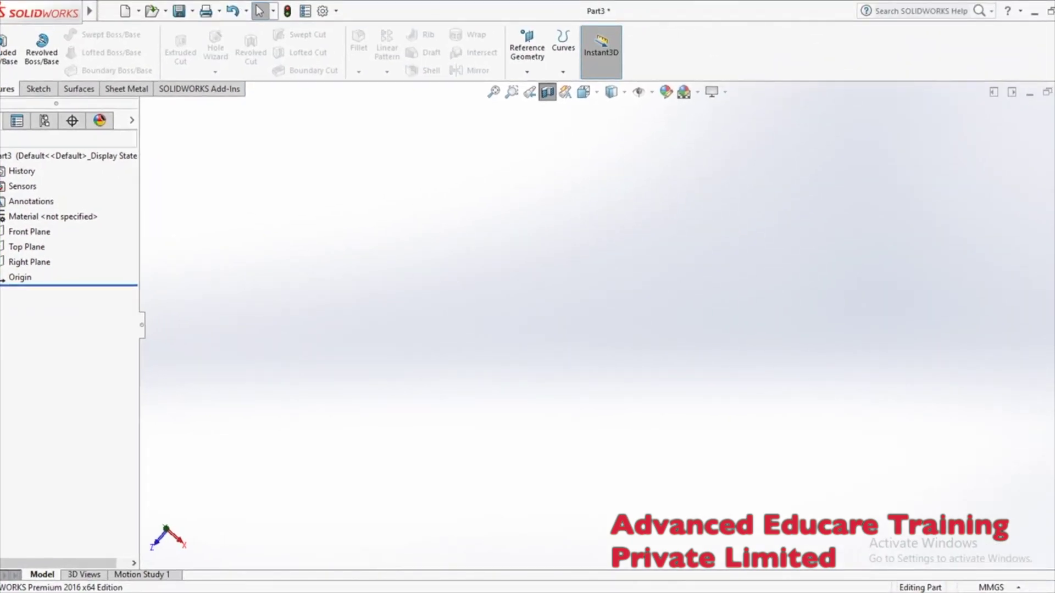
# - Start a sketch on the Top Plane and draw a large centre rectangle centred on the origin
pyautogui.click(26, 247)
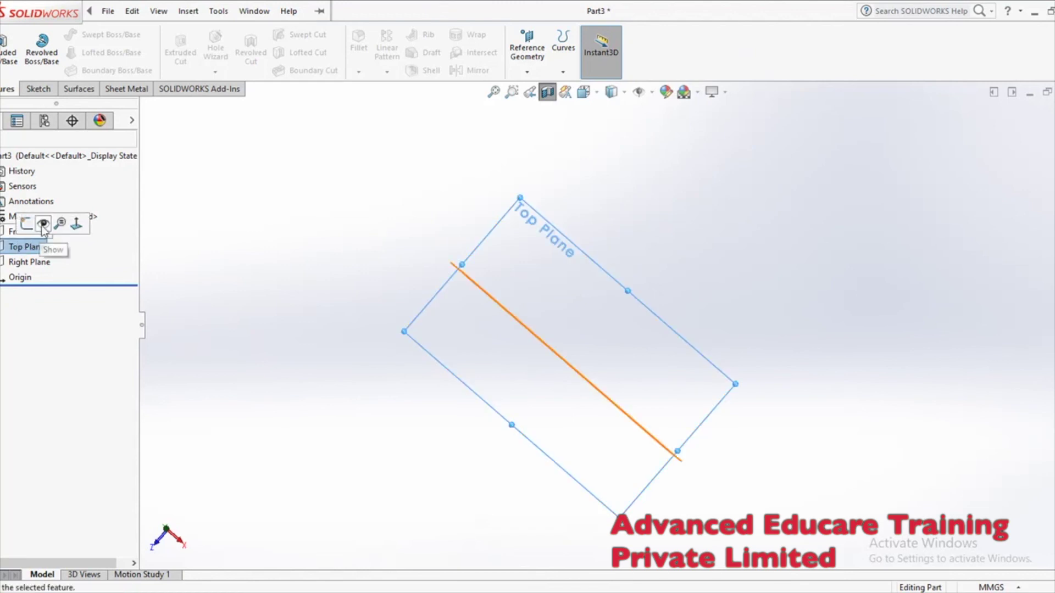
pyautogui.click(26, 223)
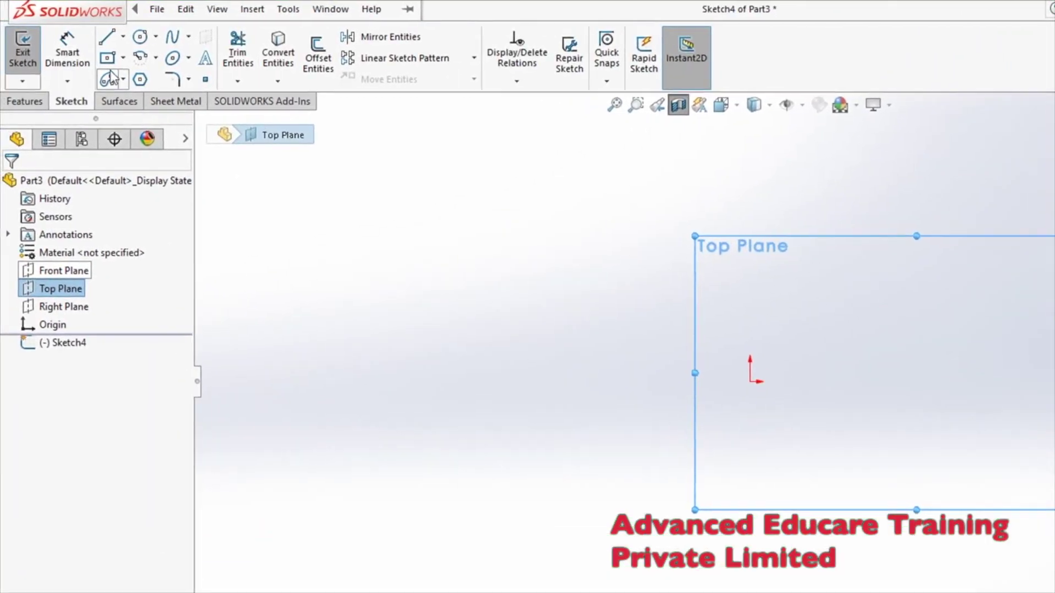
pyautogui.click(107, 57)
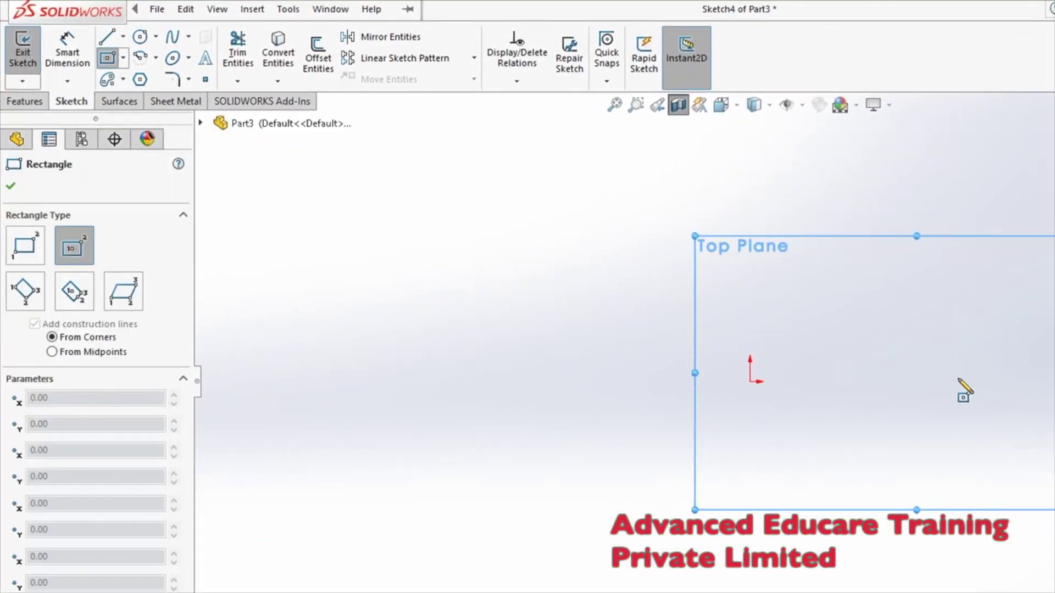
pyautogui.click(750, 382)
pyautogui.click(984, 541)
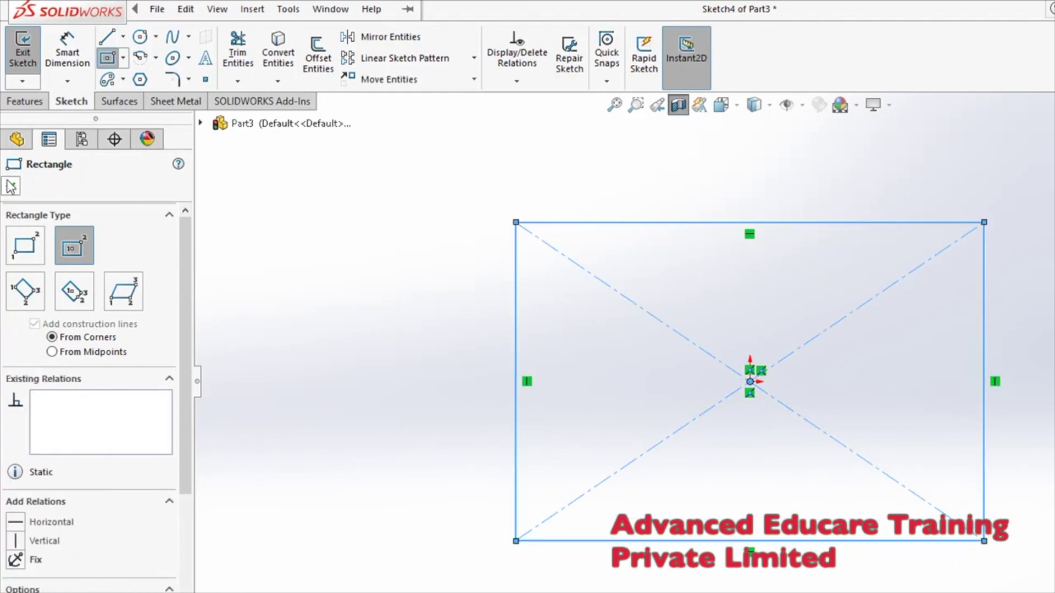
pyautogui.click(11, 187)
# - Extrude the centre rectangle upwards 140 mm into a solid block
pyautogui.click(24, 101)
pyautogui.click(26, 53)
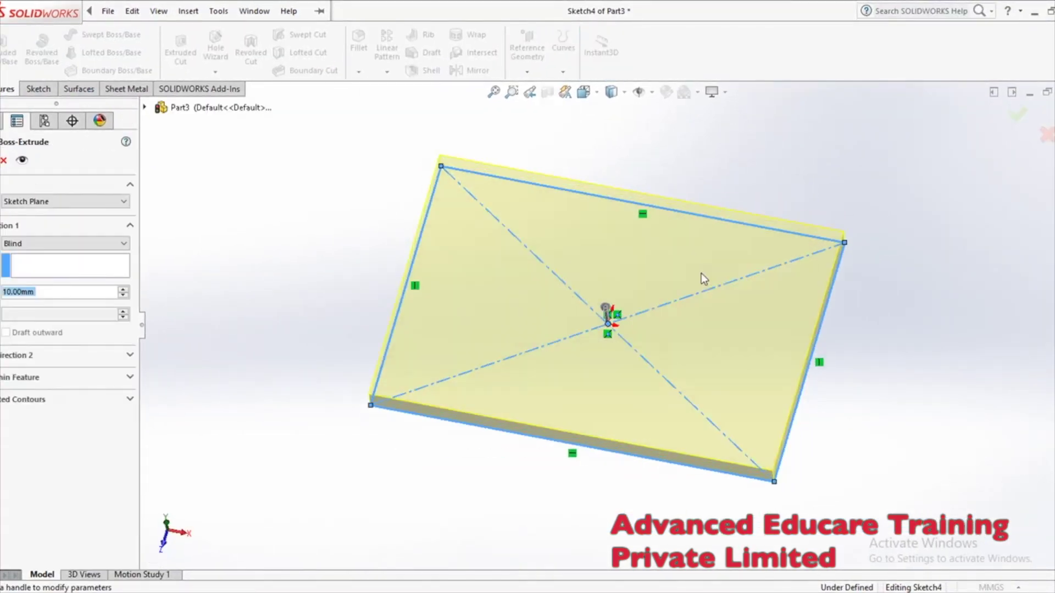
pyautogui.moveTo(609, 277); pyautogui.dragTo(619, 193)
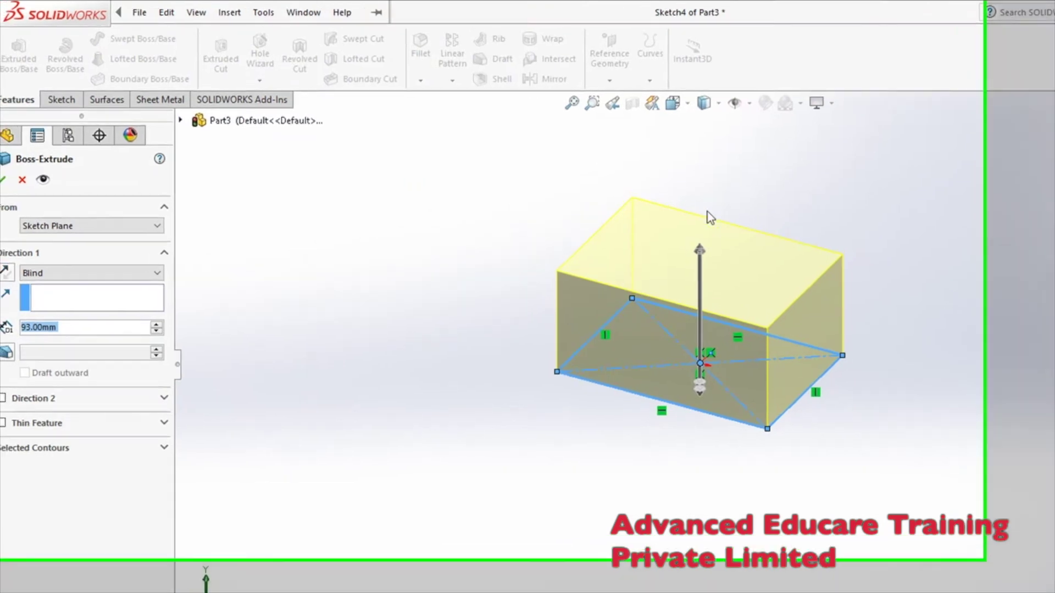
pyautogui.moveTo(699, 250); pyautogui.dragTo(703, 197)
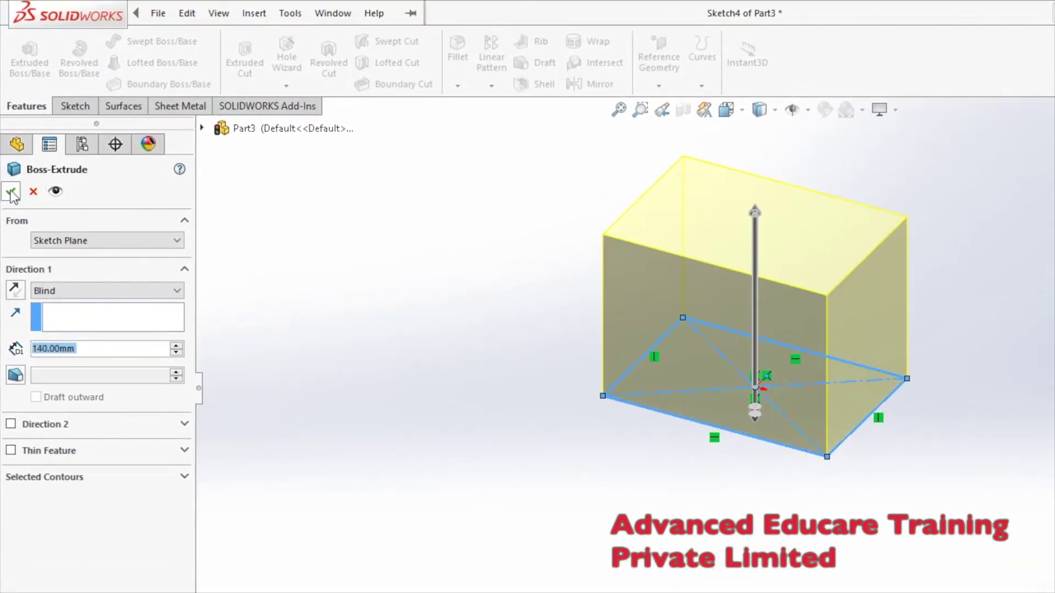
pyautogui.press('Return')
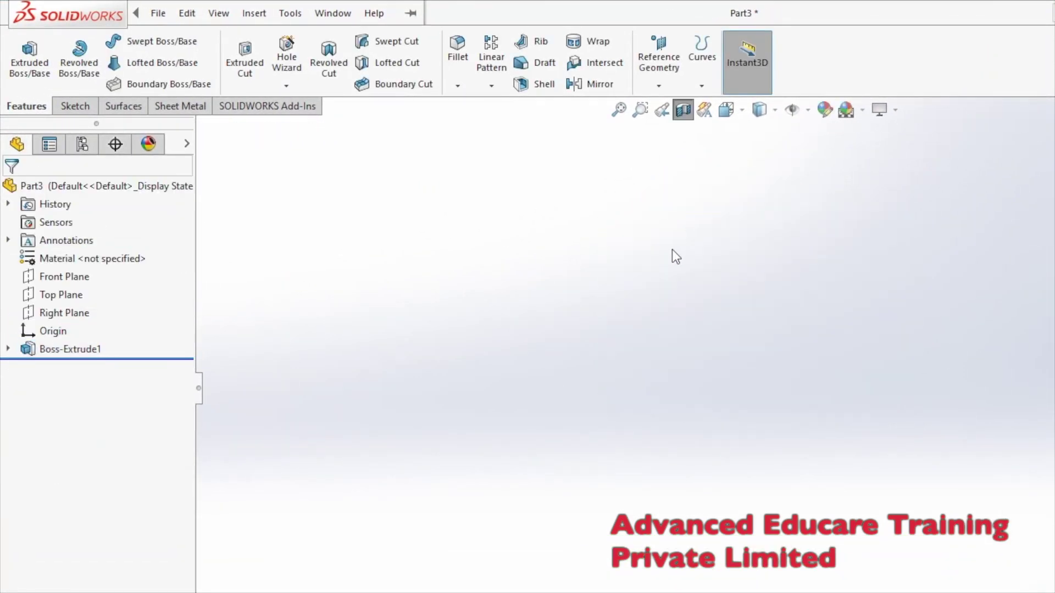
# - Make the extruded block visible again by turning off the active section view
pyautogui.click(94, 110)
pyautogui.click(27, 106)
pyautogui.click(72, 346)
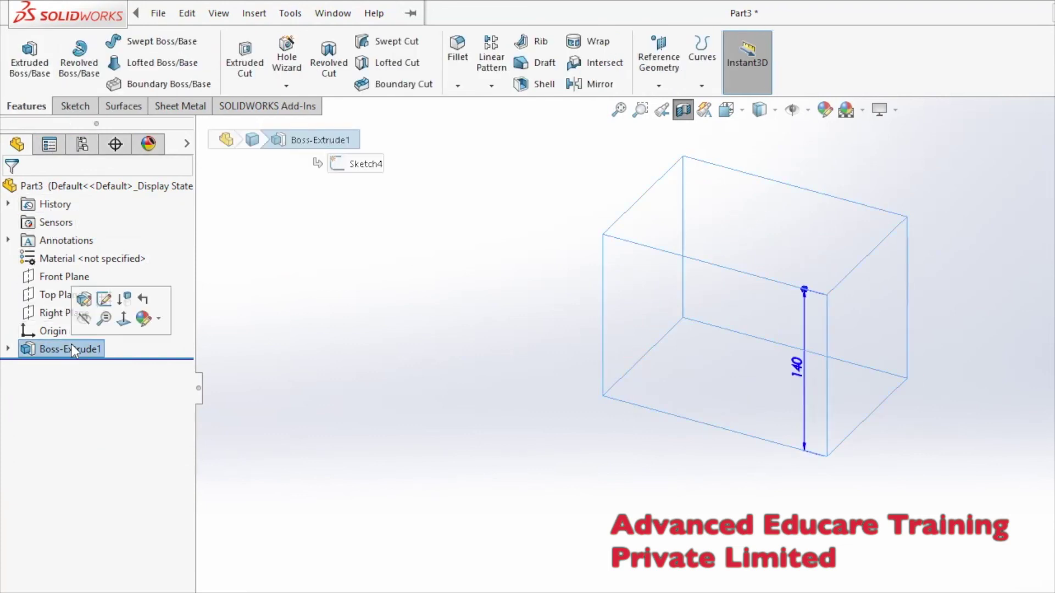
pyautogui.click(84, 320)
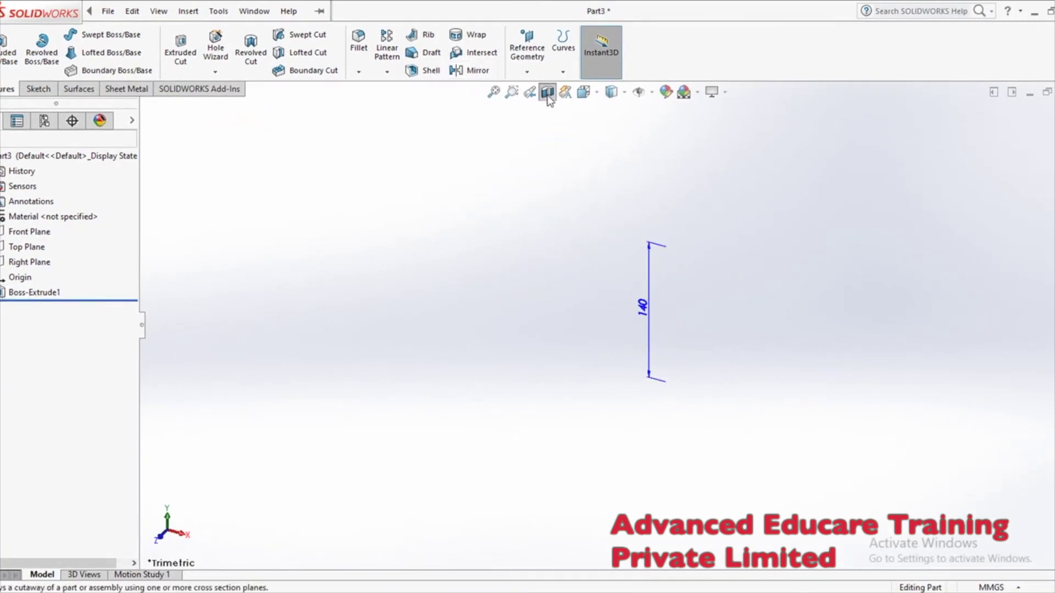
pyautogui.hotkey('ctrl', 'z')
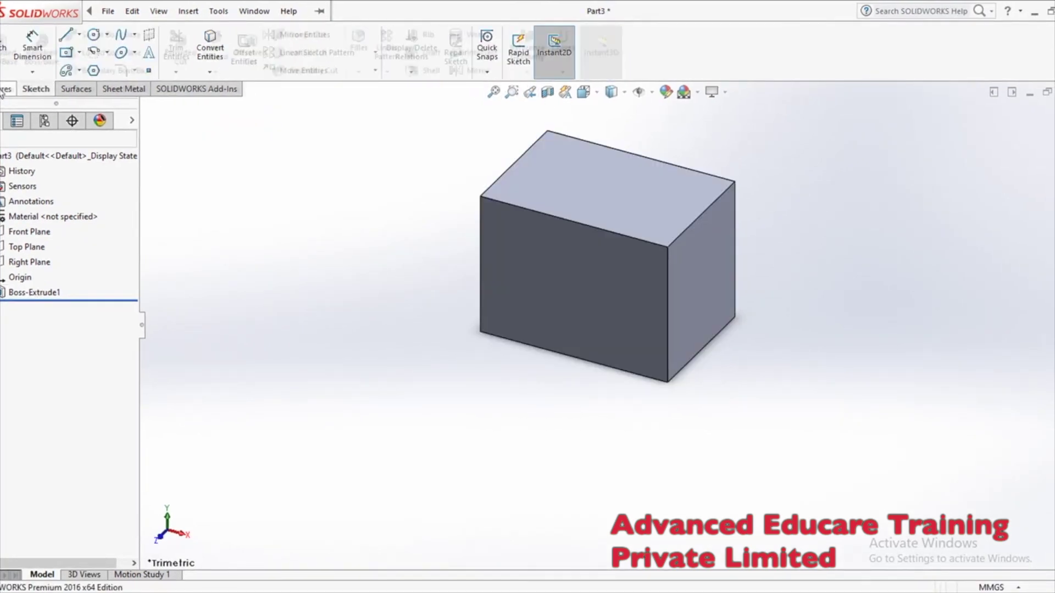
pyautogui.click(132, 11)
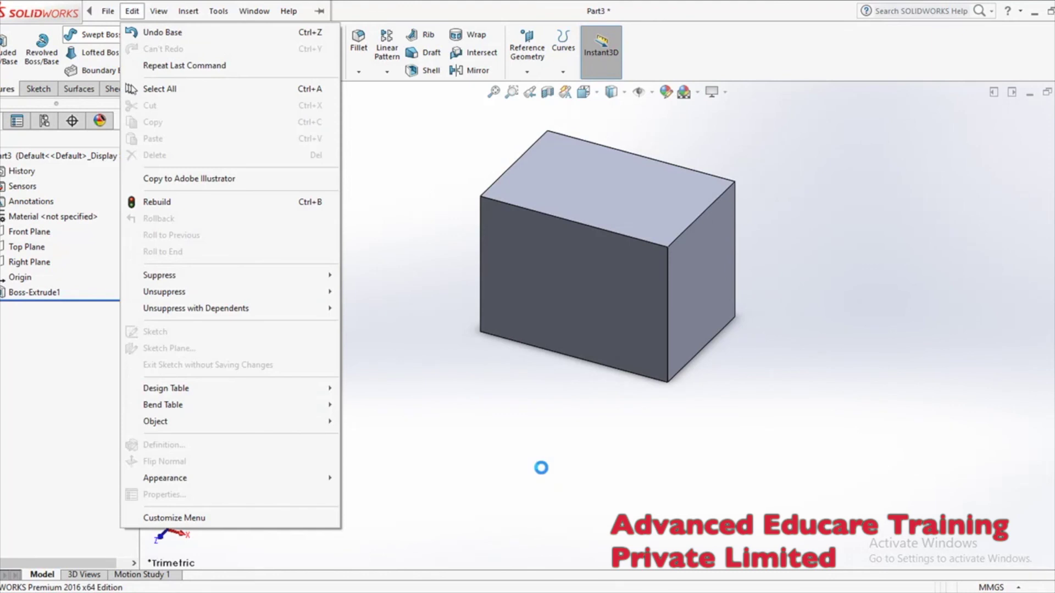
# - Start a sketch on the block's upper face and draw a circle of about 32 mm radius centred on the origin
pyautogui.click(600, 224)
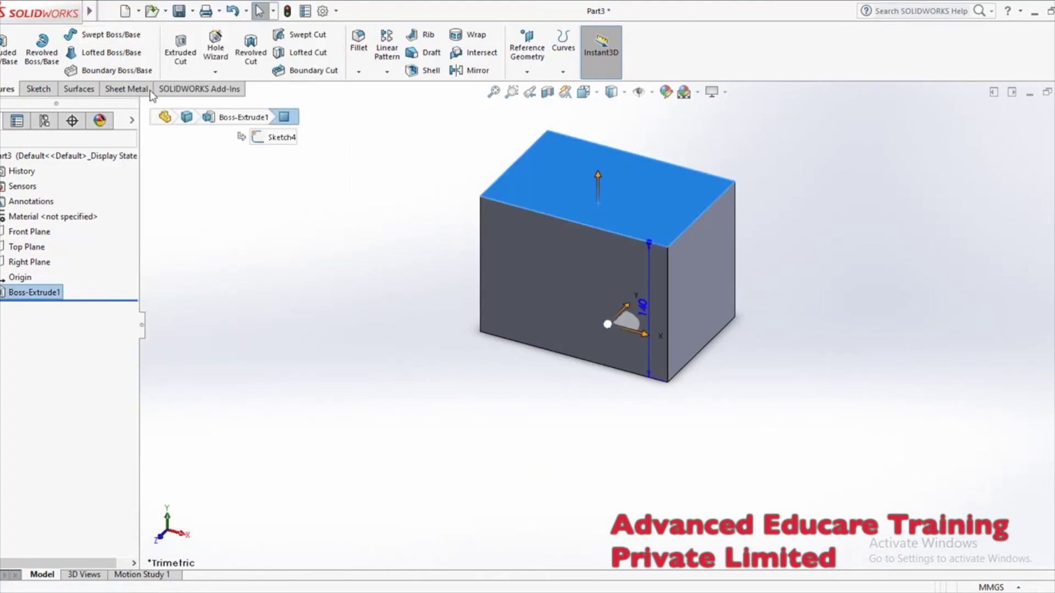
pyautogui.click(38, 89)
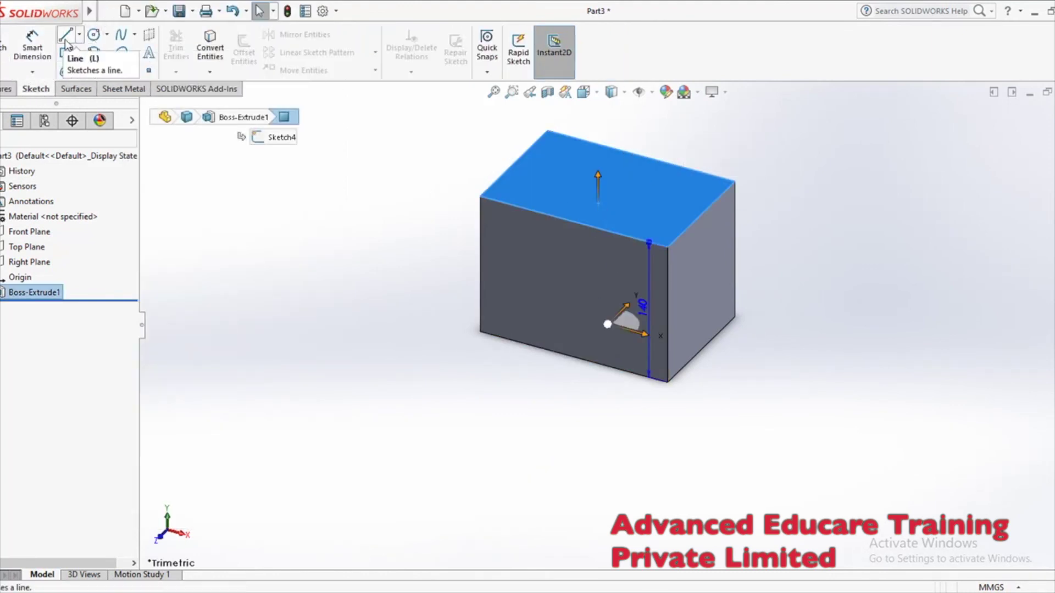
pyautogui.click(6, 49)
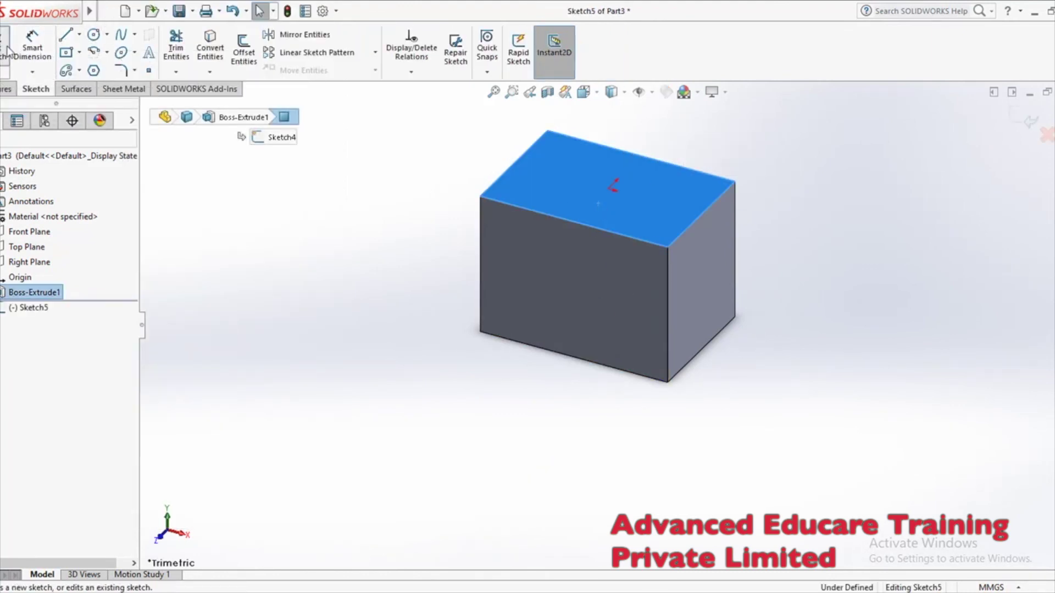
pyautogui.click(93, 34)
pyautogui.click(609, 189)
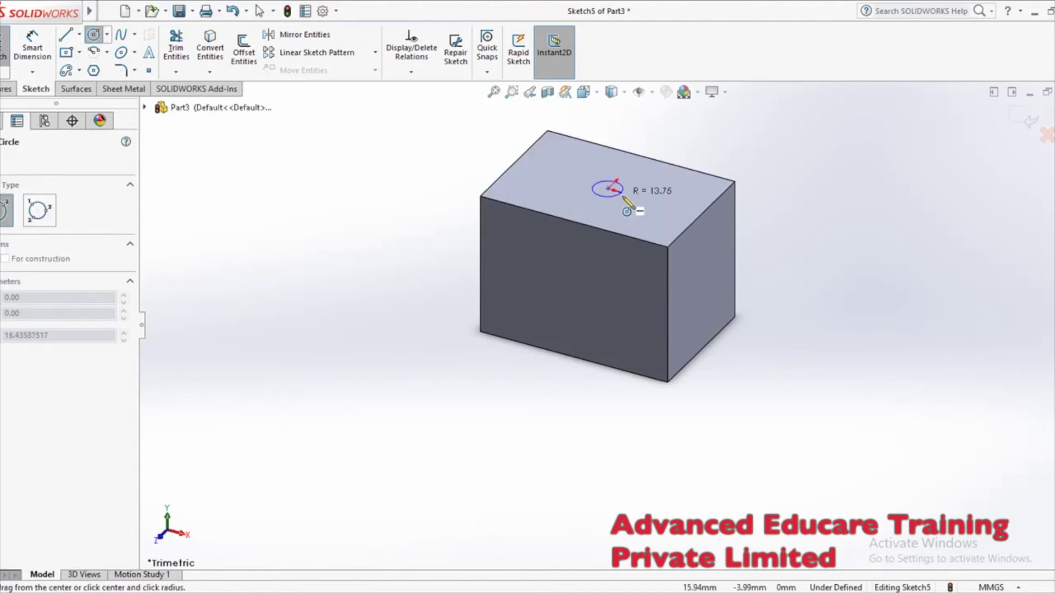
pyautogui.click(630, 206)
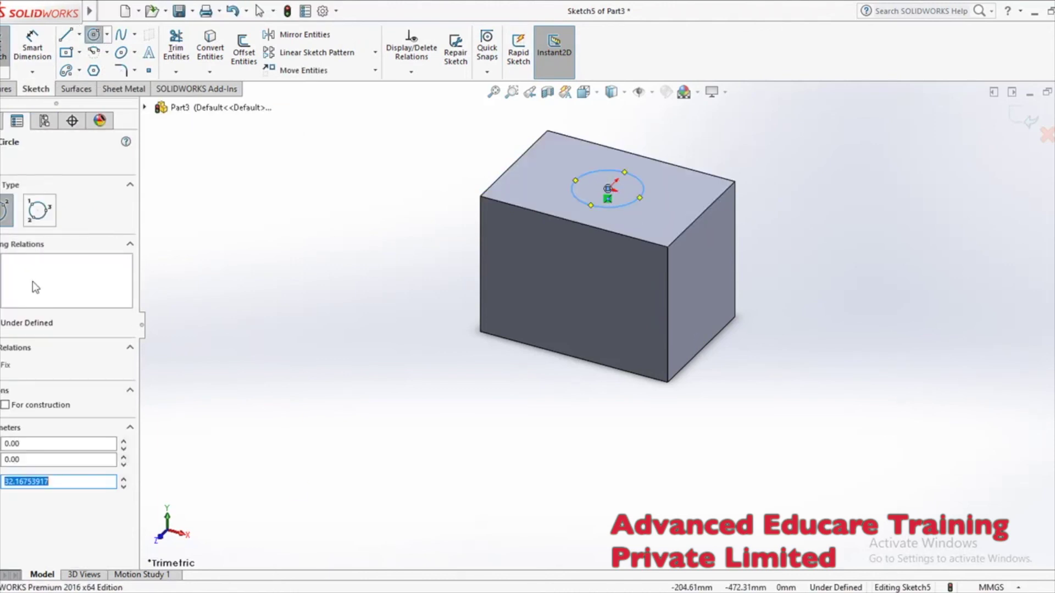
pyautogui.click(13, 166)
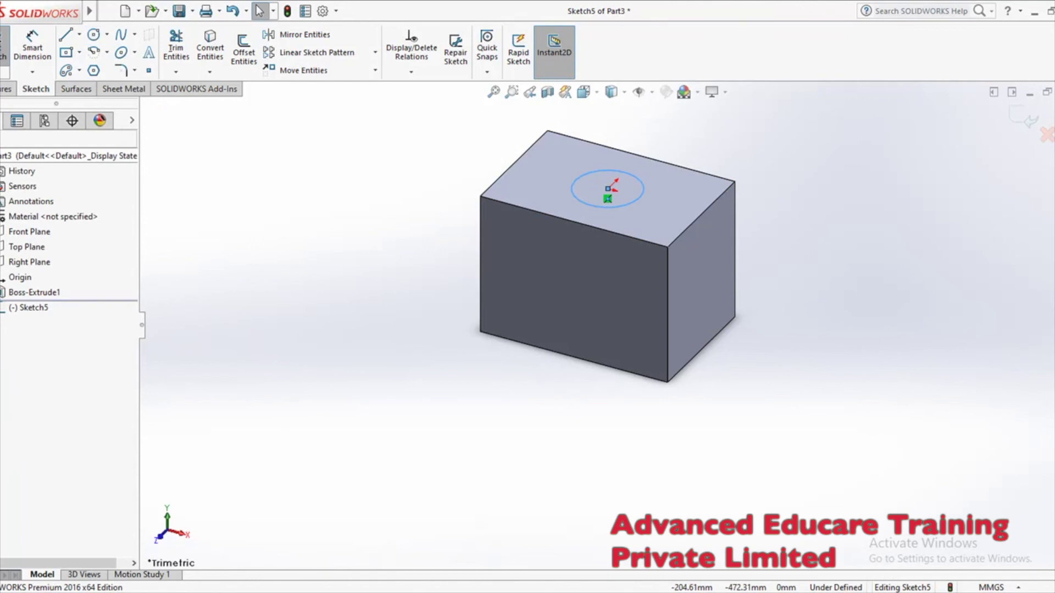
# - Close the circle sketch on the block's upper face
pyautogui.moveTo(638, 485); pyautogui.dragTo(648, 256, button='middle')
pyautogui.click(646, 262)
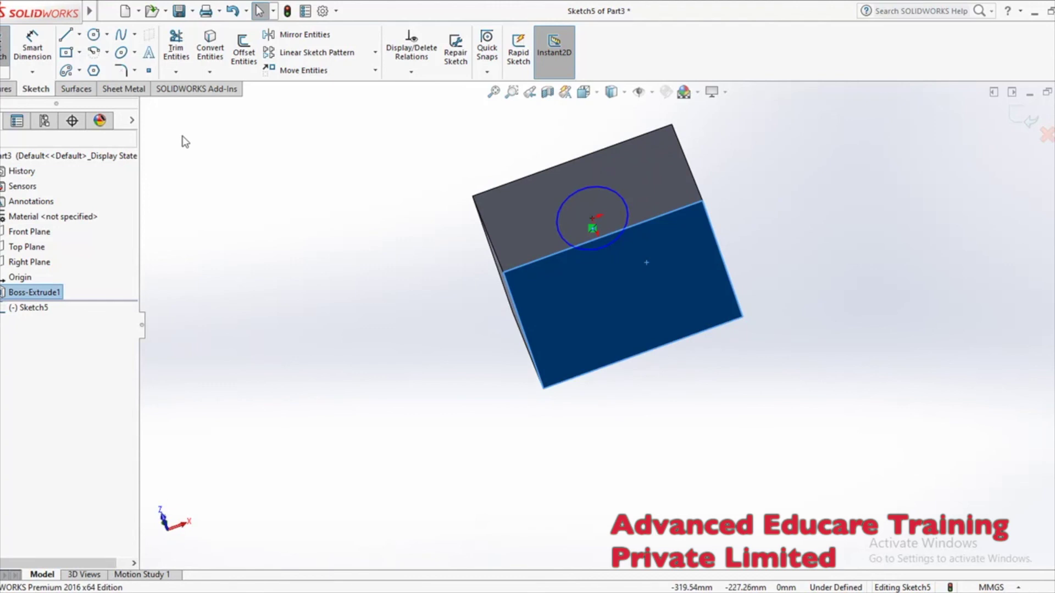
pyautogui.click(4, 48)
pyautogui.click(4, 47)
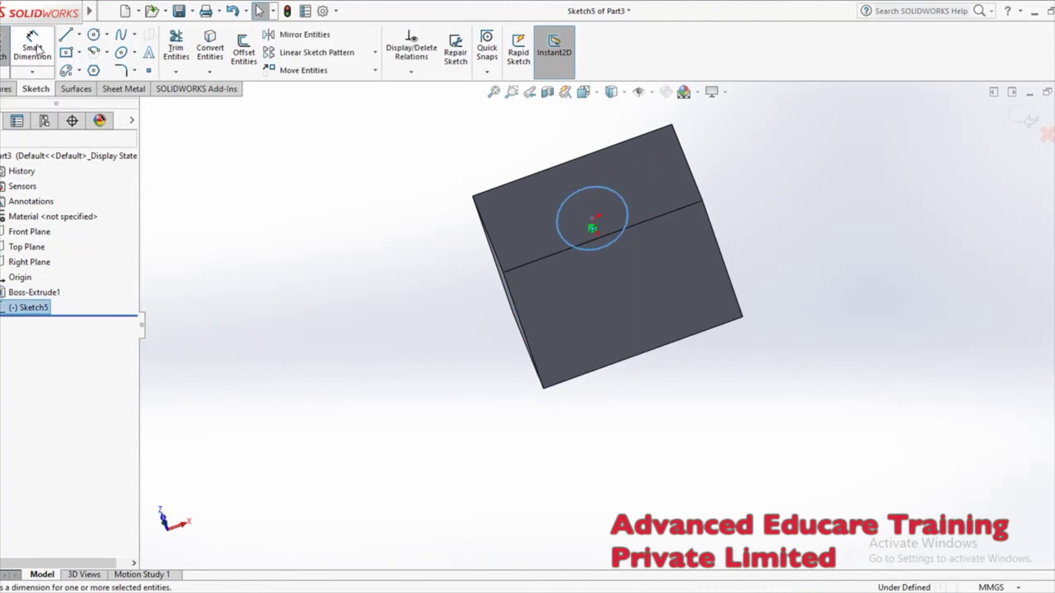
pyautogui.click(66, 53)
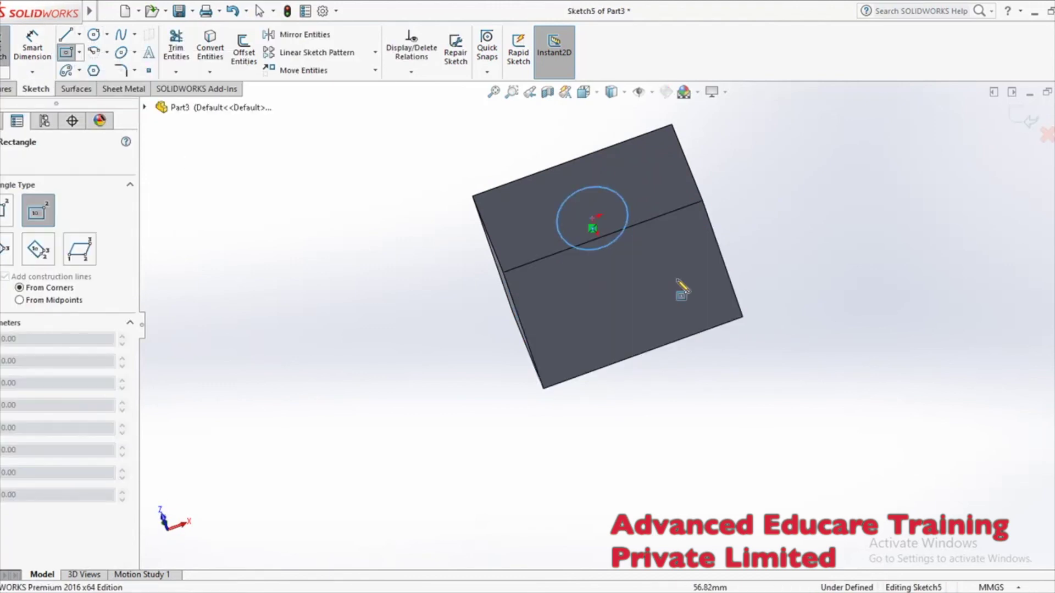
pyautogui.click(4, 47)
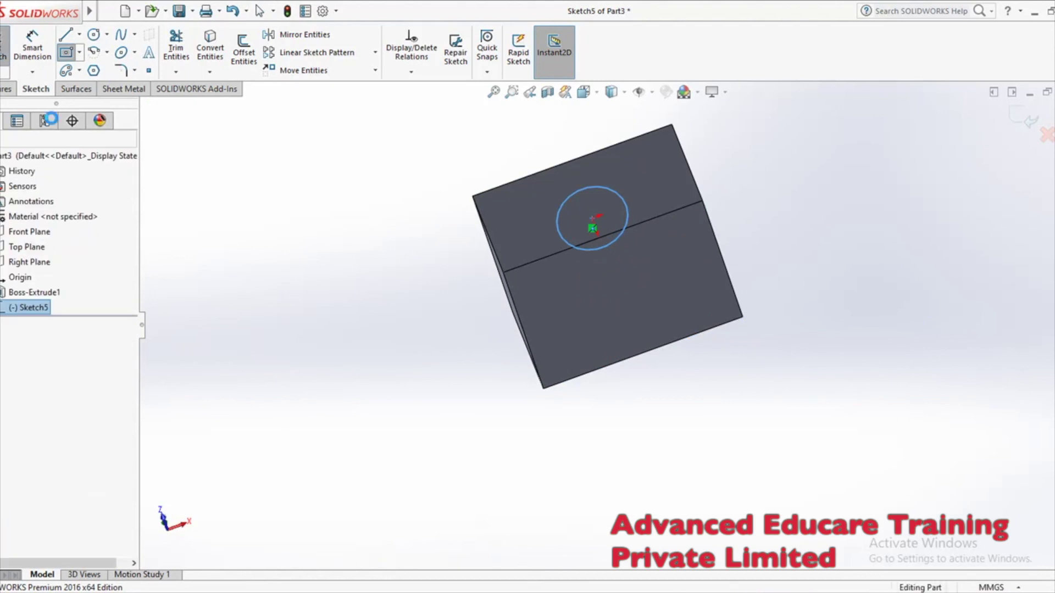
# - Start a sketch on the block's underside and draw a centre rectangle about 80 mm wide centred on the origin
pyautogui.click(671, 286)
pyautogui.click(8, 49)
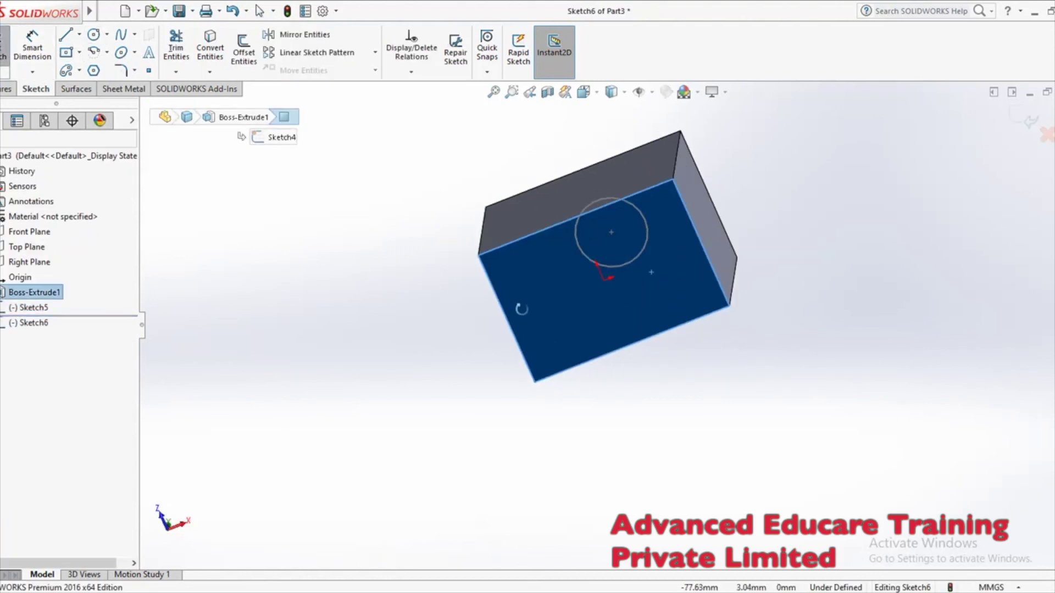
pyautogui.click(66, 52)
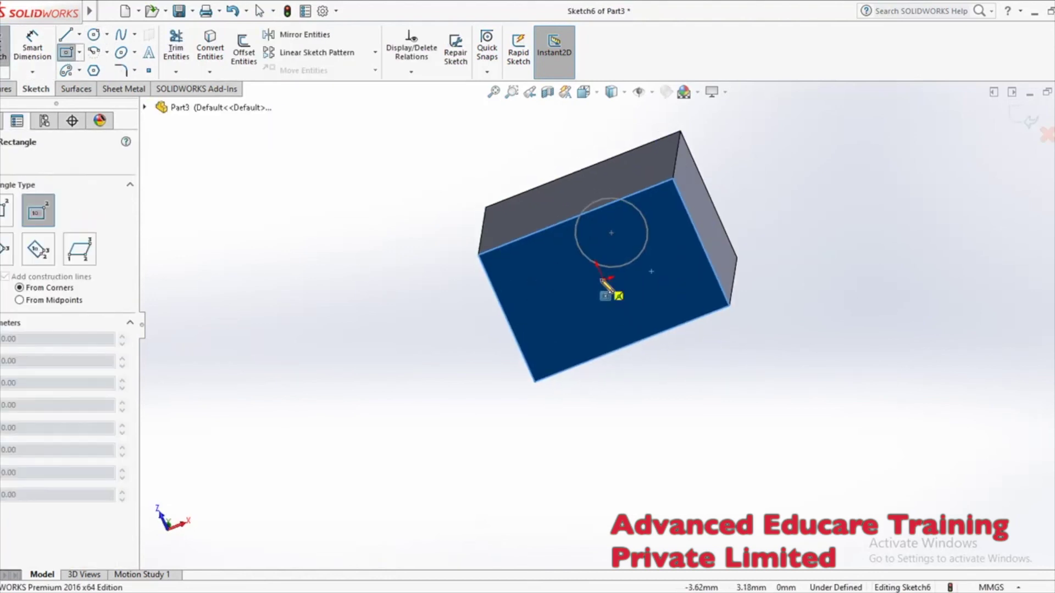
pyautogui.click(605, 279)
pyautogui.click(660, 296)
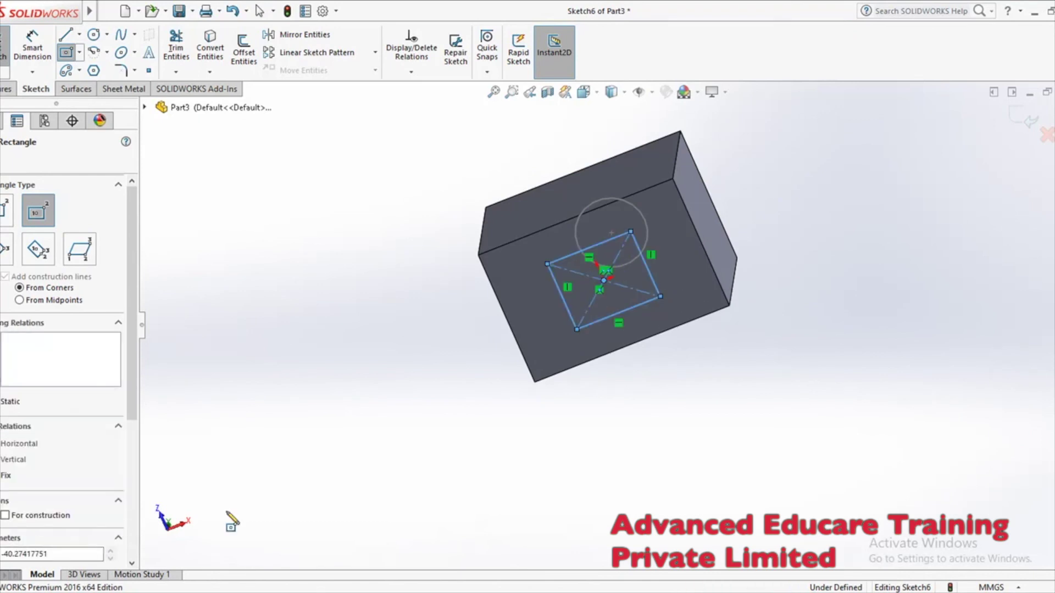
pyautogui.press('Escape')
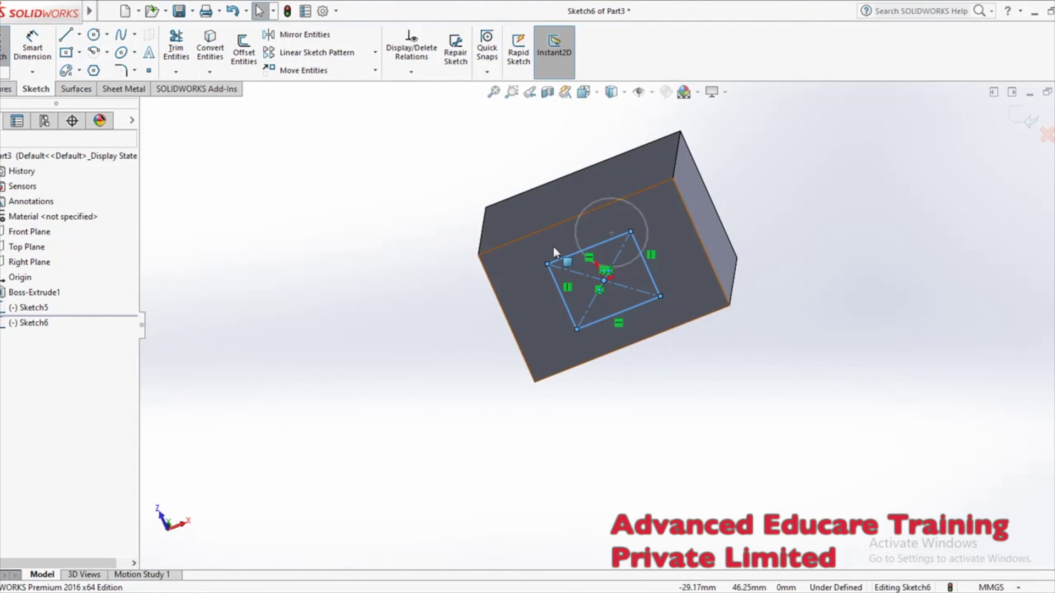
pyautogui.moveTo(396, 186); pyautogui.dragTo(400, 478, button='middle')
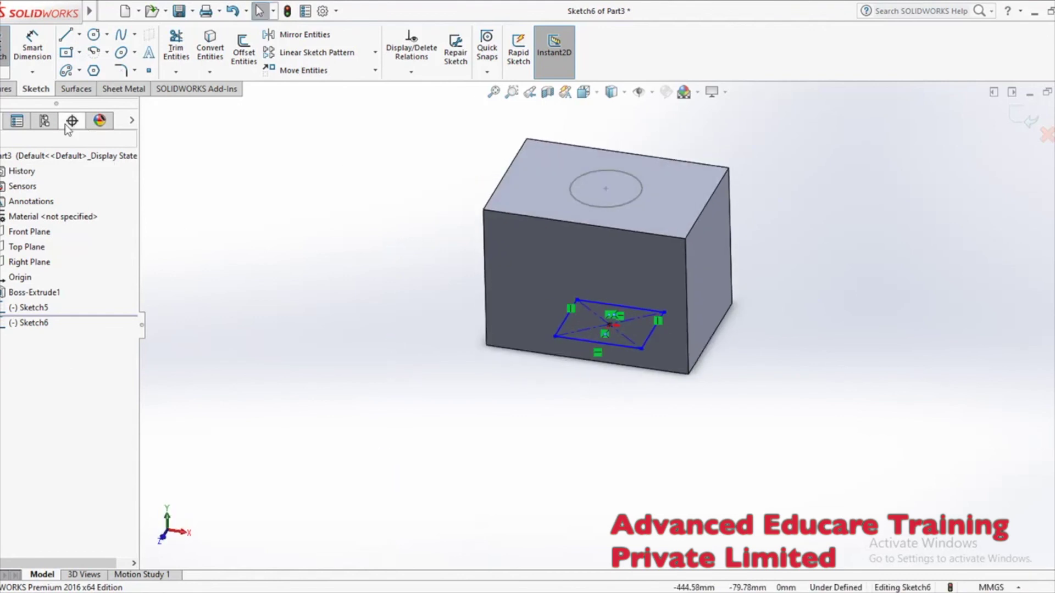
# - Close the rectangle sketch and create a Lofted Cut from the underside rectangle to the circle on the upper face
pyautogui.click(6, 58)
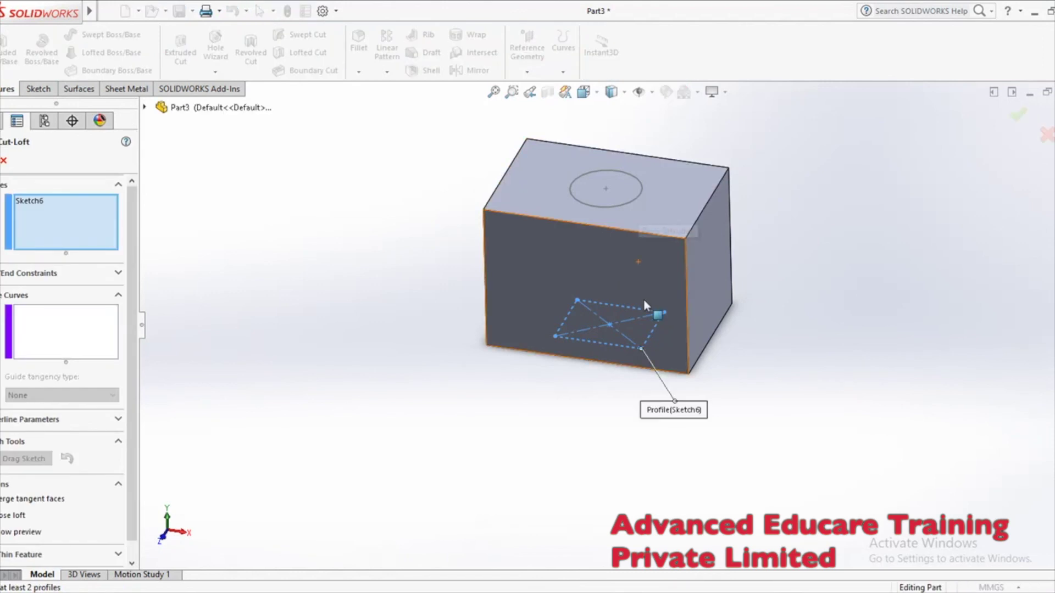
pyautogui.click(625, 209)
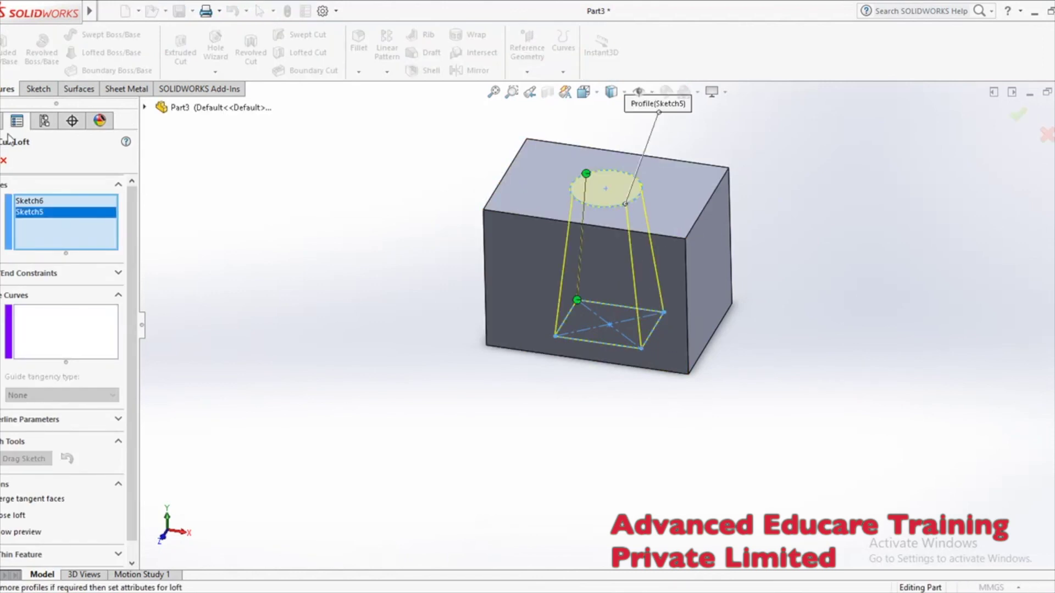
pyautogui.click(0, 160)
pyautogui.click(878, 340)
pyautogui.moveTo(807, 282); pyautogui.dragTo(792, 384, button='middle')
# - Edit the lofted cut and move its connector to an adjacent corner of the rectangular profile to twist the cut
pyautogui.click(26, 307)
pyautogui.rightClick(25, 307)
pyautogui.click(25, 274)
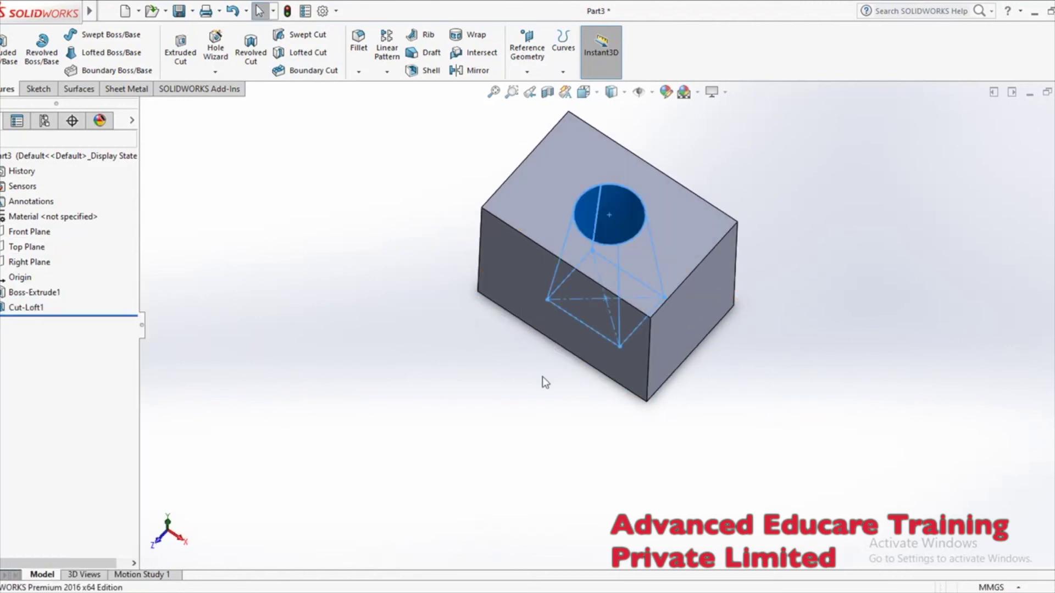
pyautogui.moveTo(727, 398); pyautogui.dragTo(495, 235, button='middle')
pyautogui.moveTo(504, 247); pyautogui.dragTo(556, 251)
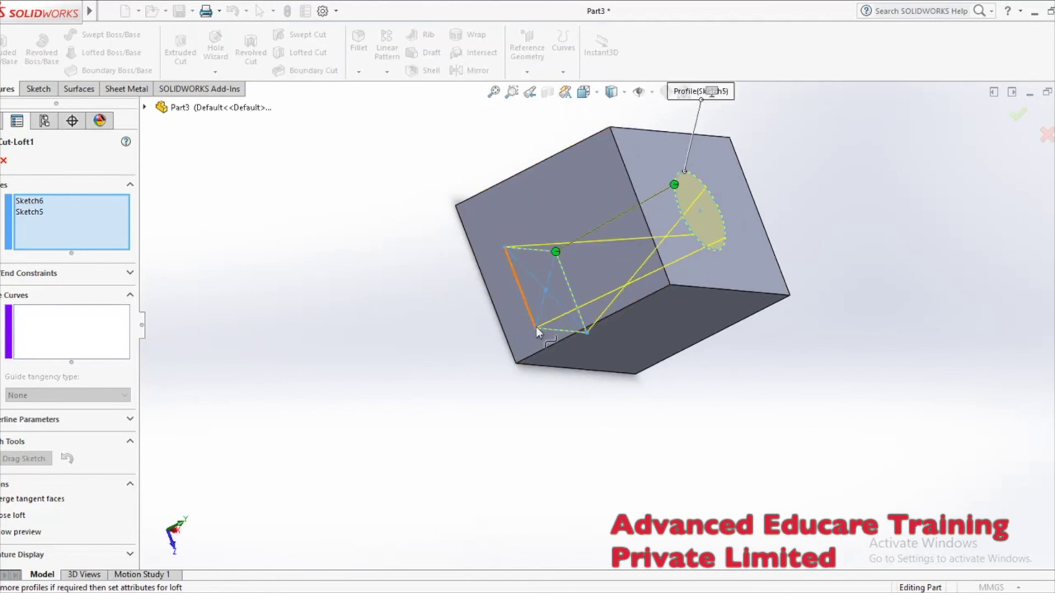
pyautogui.moveTo(673, 384); pyautogui.dragTo(549, 499, button='middle')
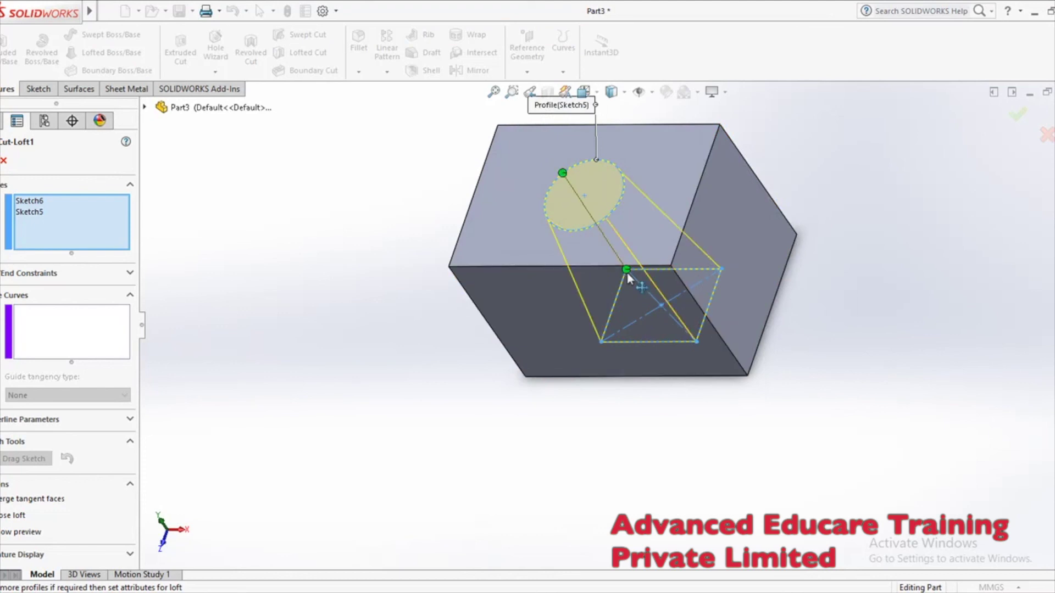
pyautogui.moveTo(619, 361); pyautogui.dragTo(669, 449, button='middle')
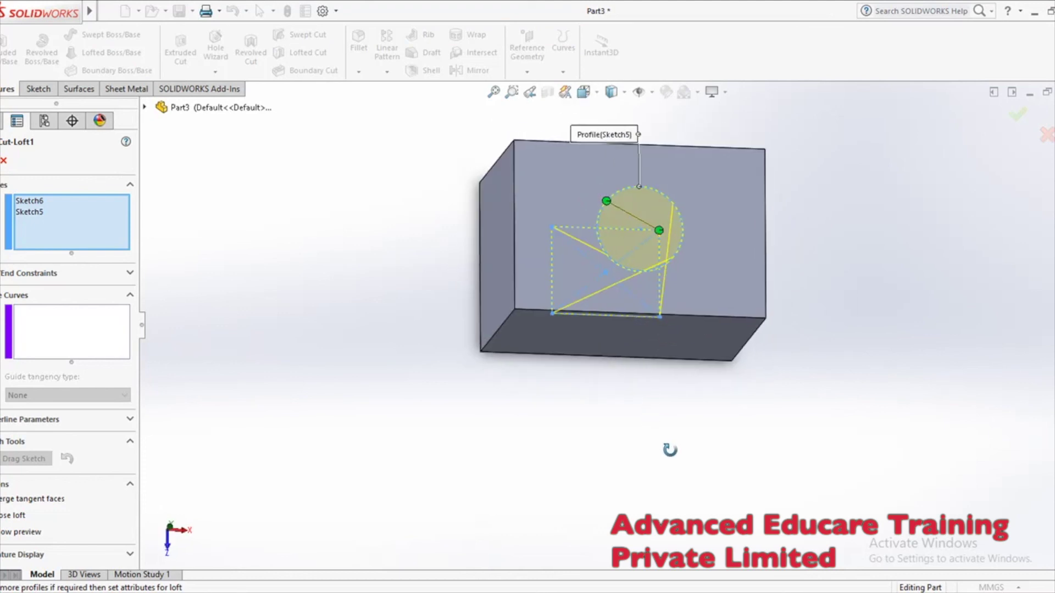
pyautogui.press('Return')
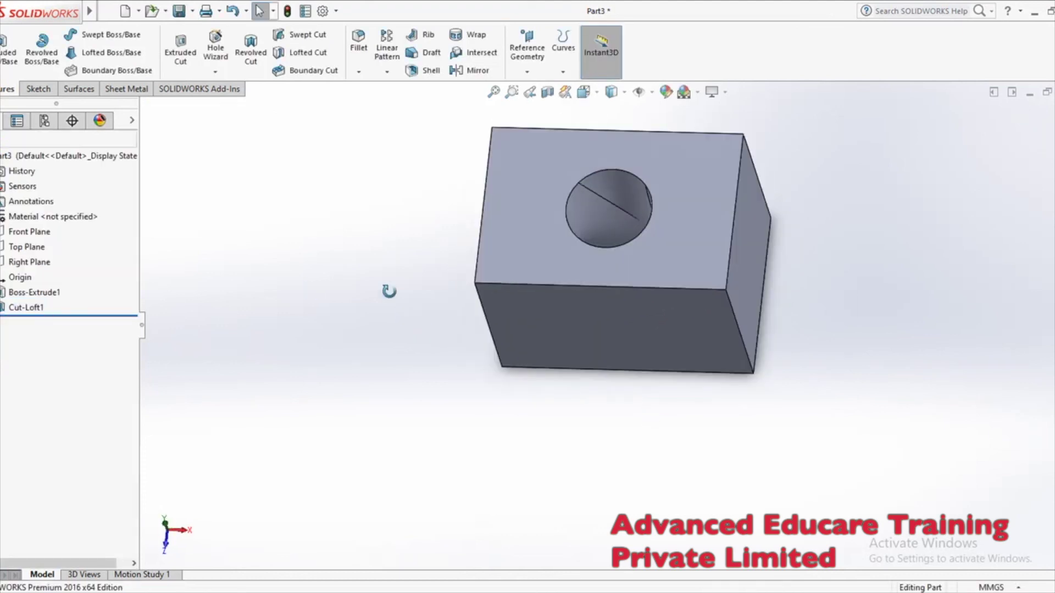